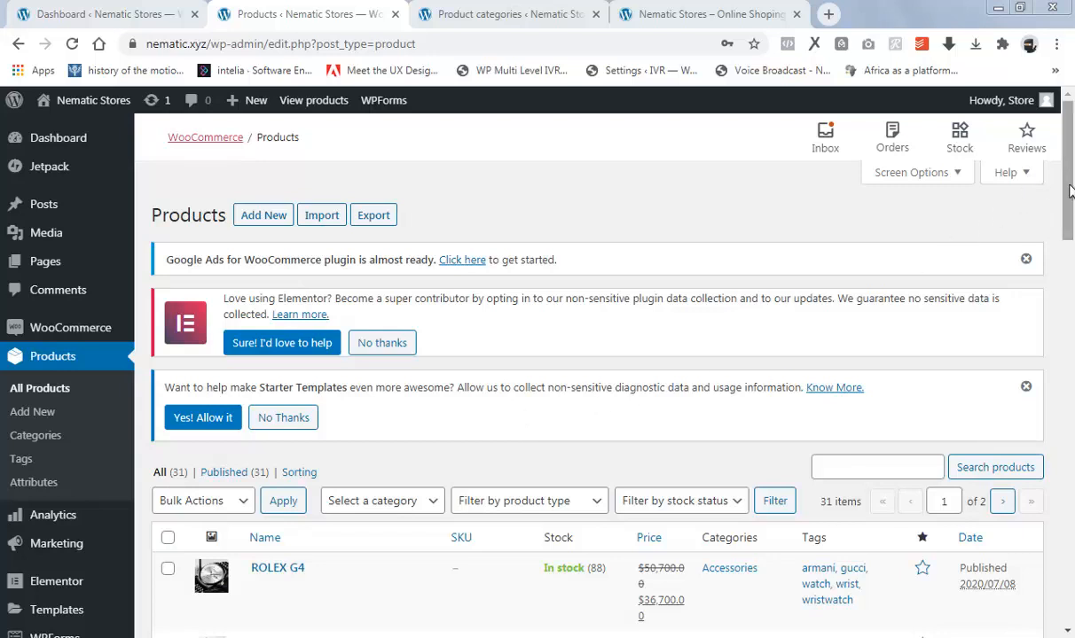
# Look through the store's product list, checking the products, prices, stock and categories.
pyautogui.moveTo(1066, 188); pyautogui.dragTo(1070, 512)
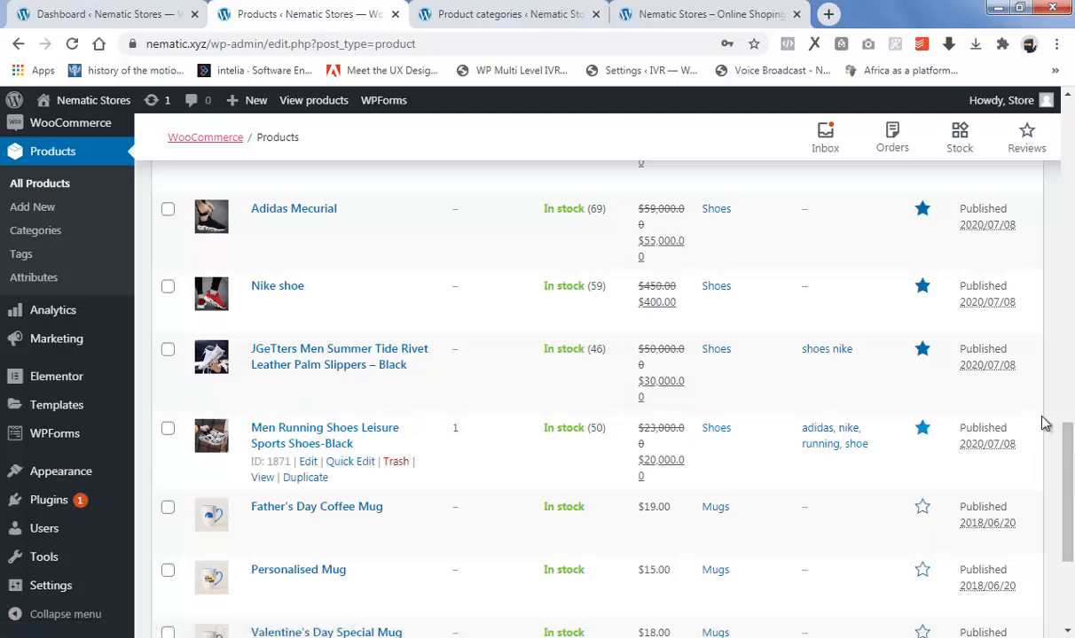
pyautogui.scroll(6, 1070, 461)
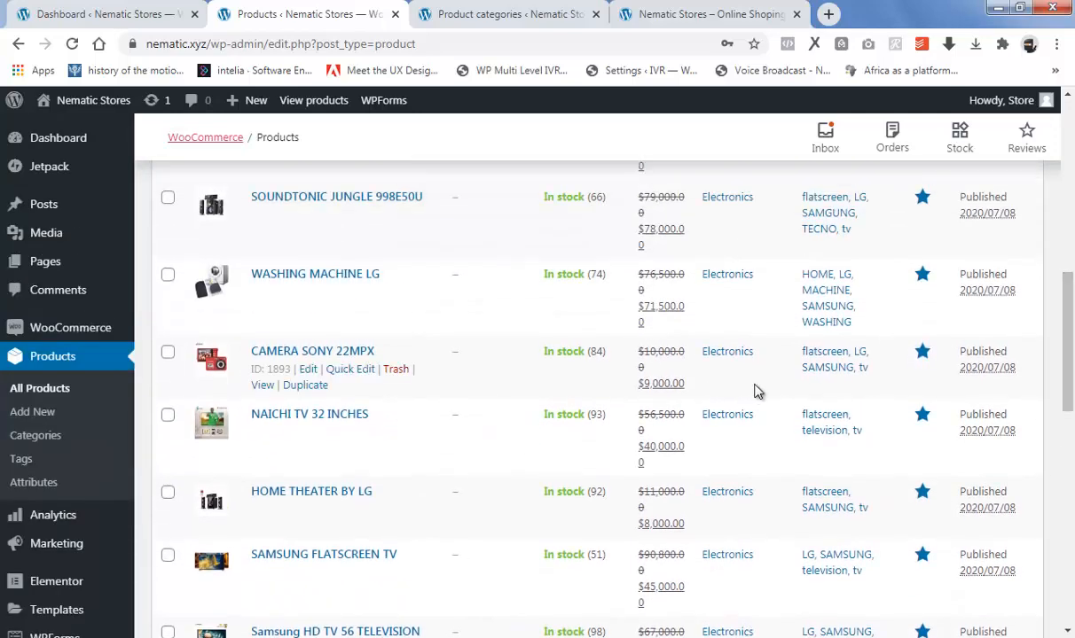
pyautogui.scroll(3, 754, 408)
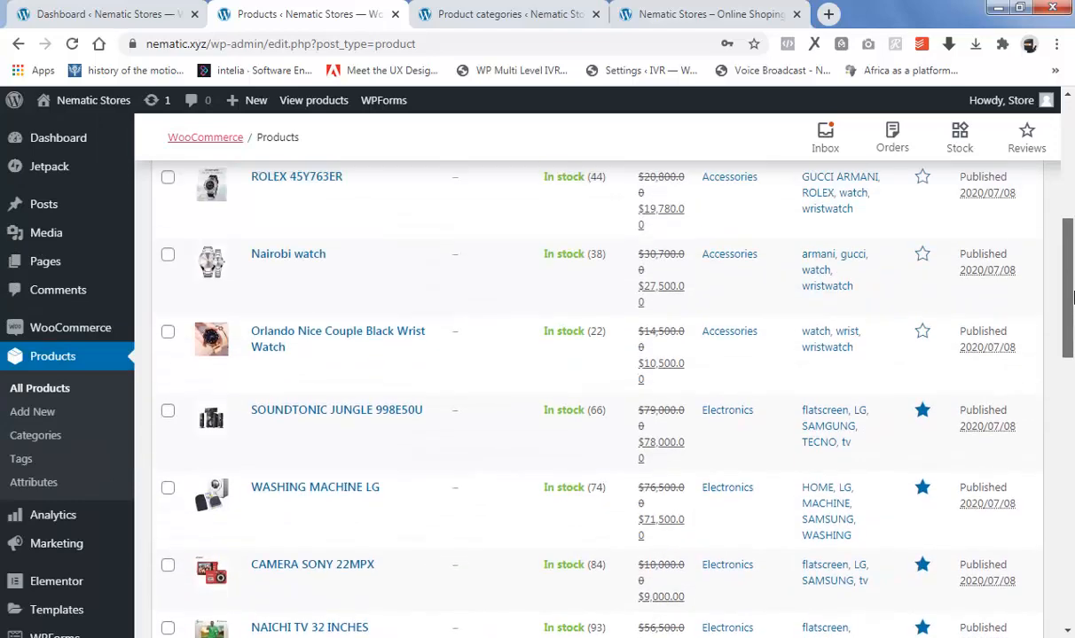
pyautogui.moveTo(1071, 302); pyautogui.dragTo(1073, 491)
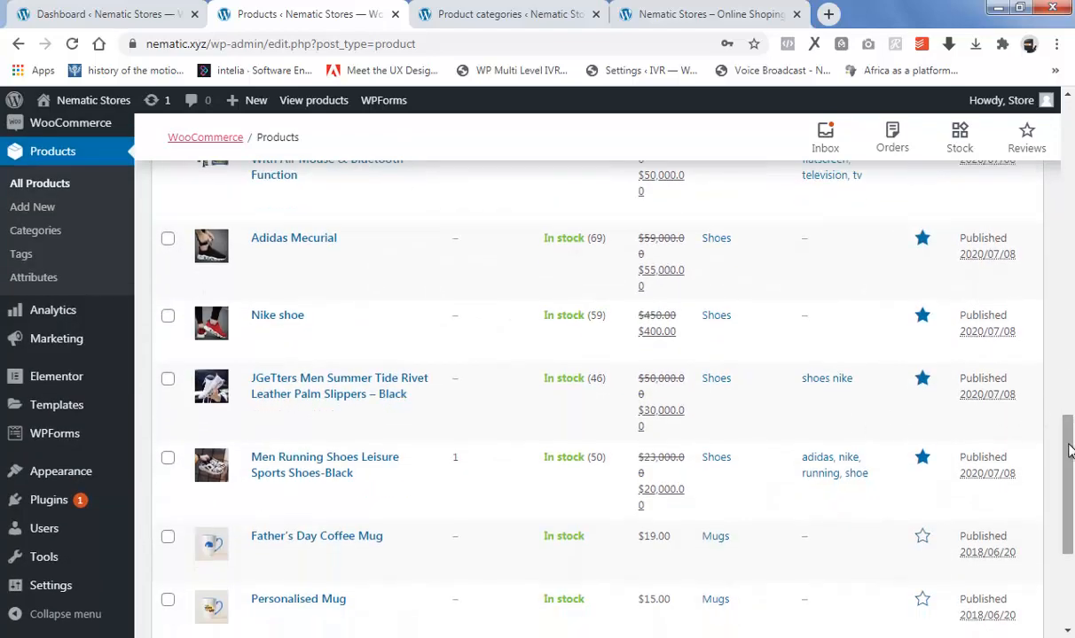
pyautogui.moveTo(1068, 439); pyautogui.dragTo(1070, 205)
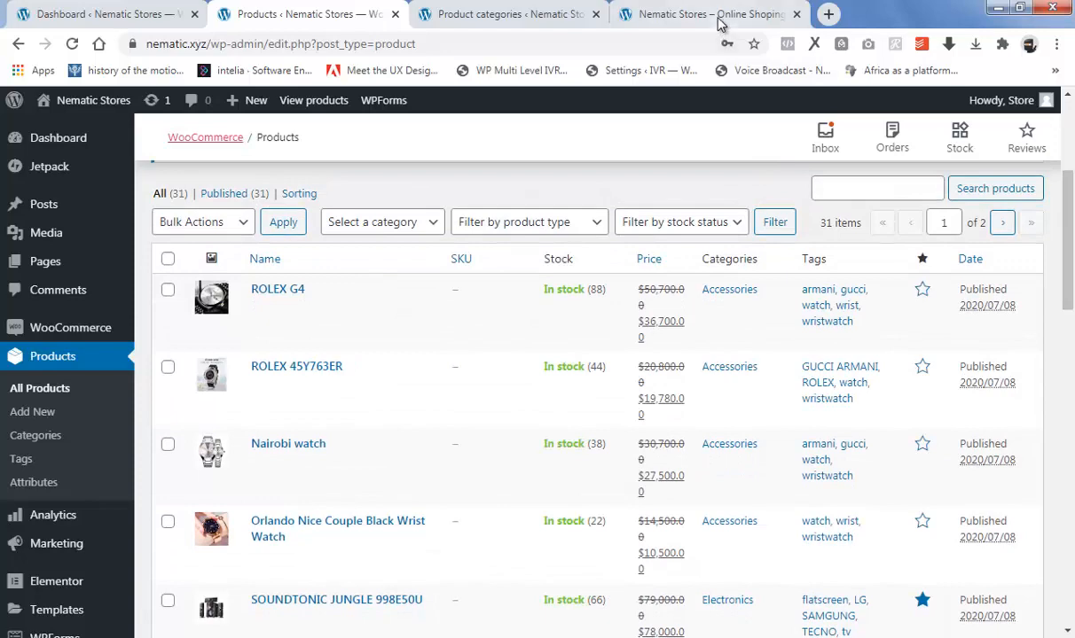
# Switch to the Nematic Stores home page and open it for editing with Elementor.
pyautogui.click(673, 14)
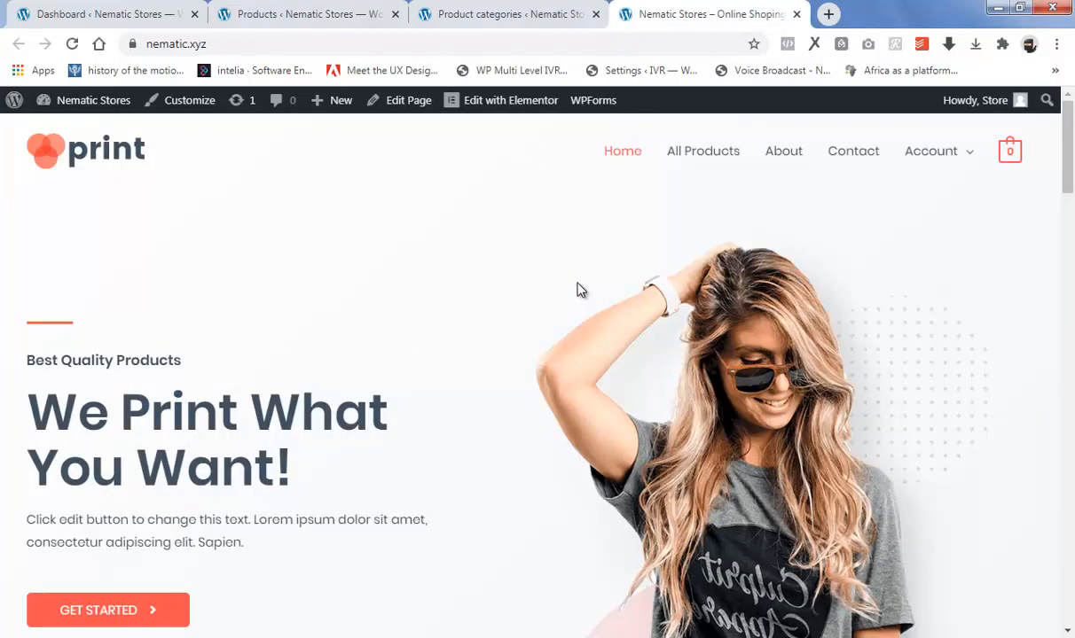
pyautogui.moveTo(502, 110)
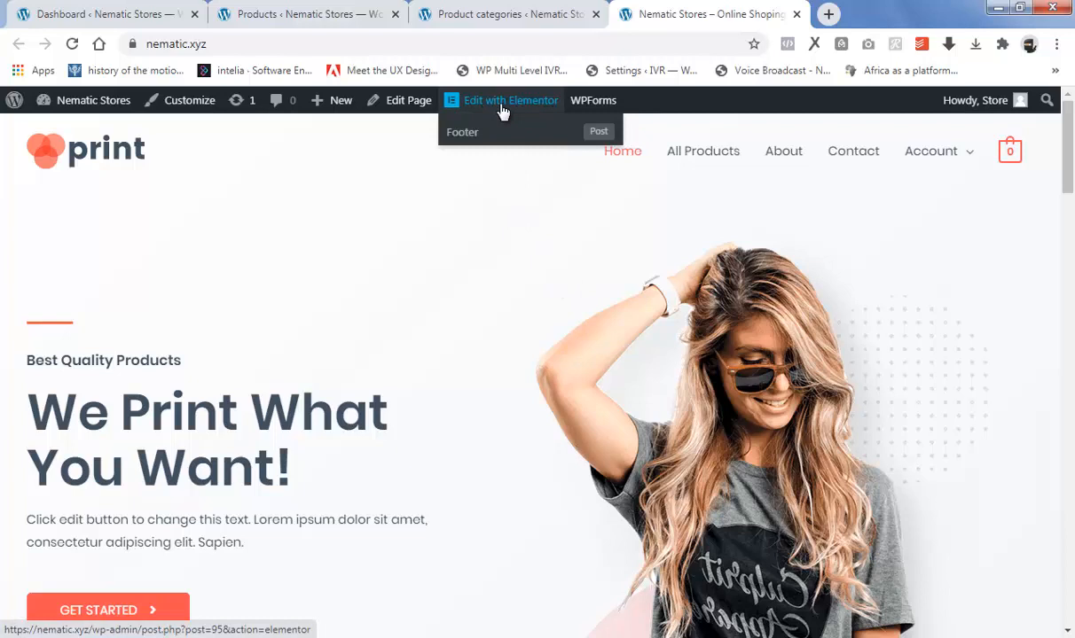
pyautogui.click(501, 103)
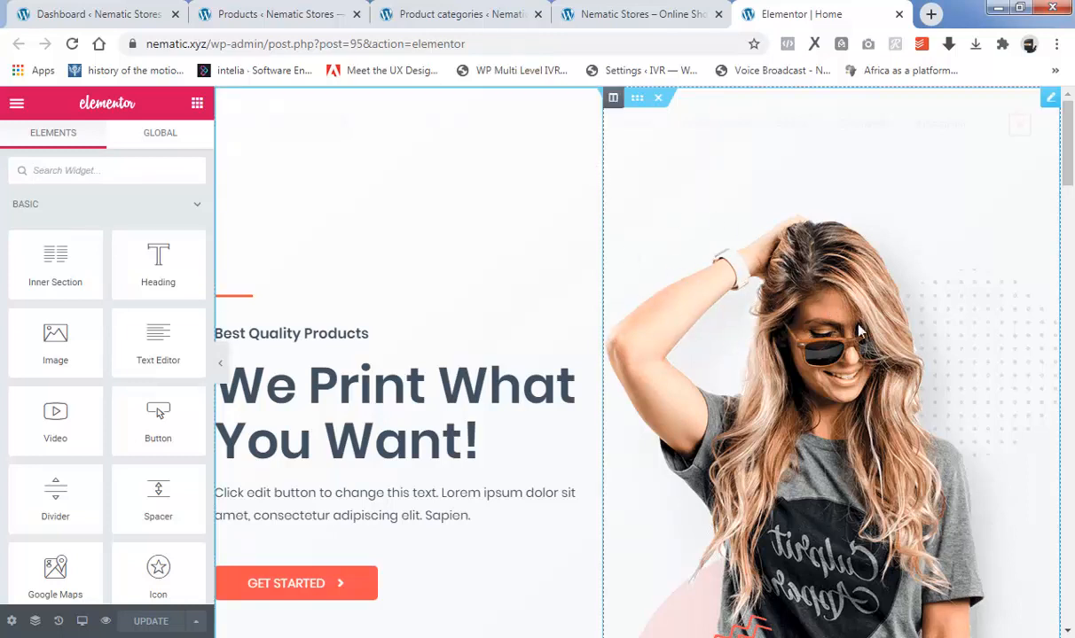
# Replace the hero section's image by uploading the file "1. HERO" from EXERCISE FOLDER and inserting it.
pyautogui.click(834, 281)
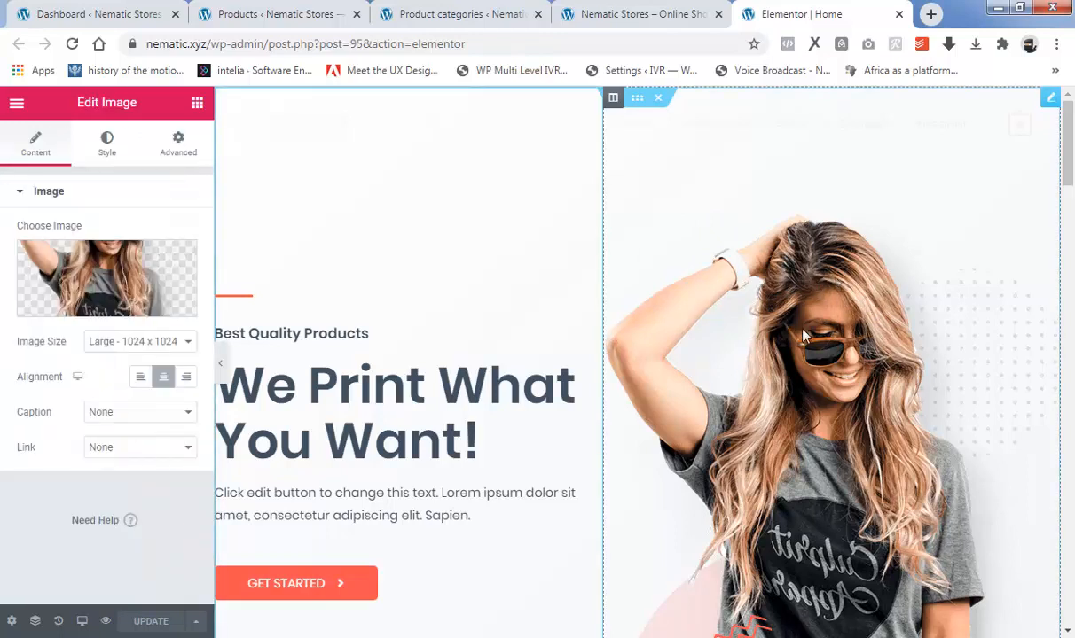
pyautogui.moveTo(151, 321)
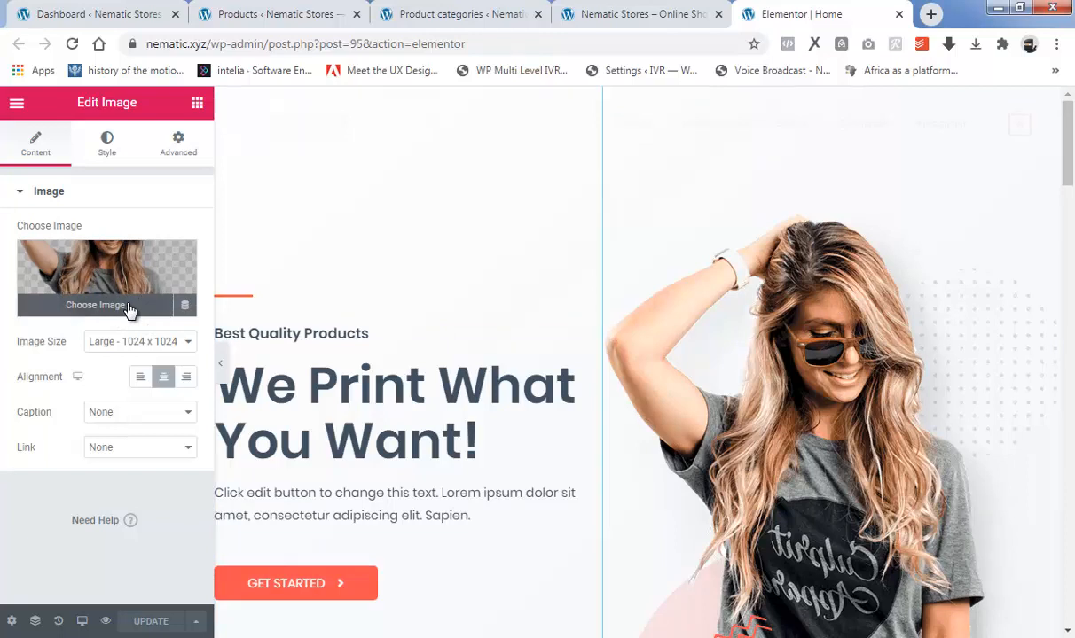
pyautogui.click(129, 309)
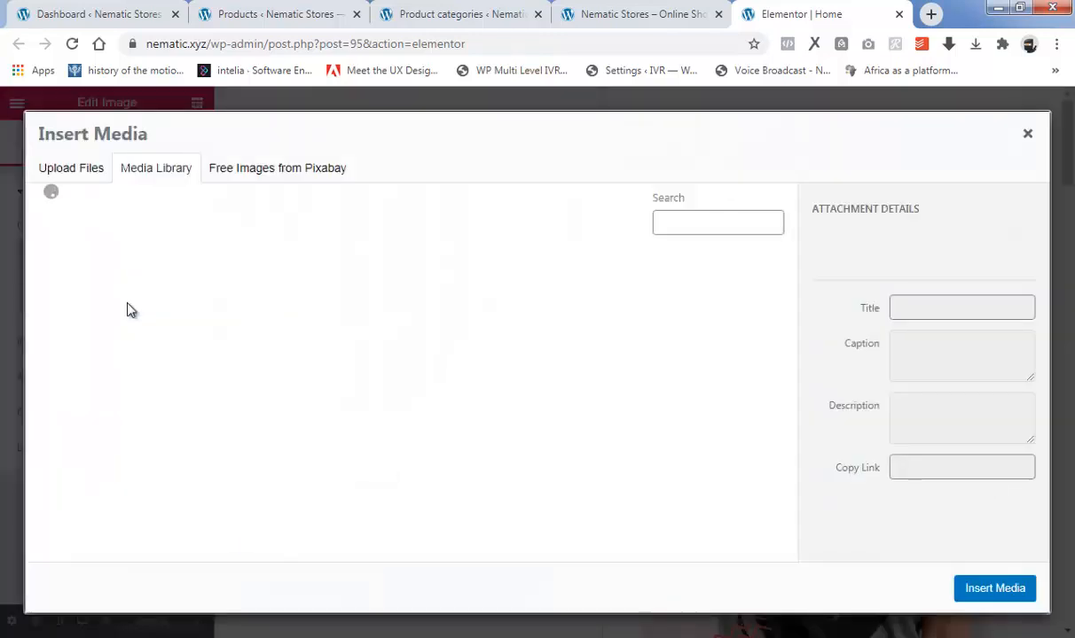
pyautogui.click(64, 171)
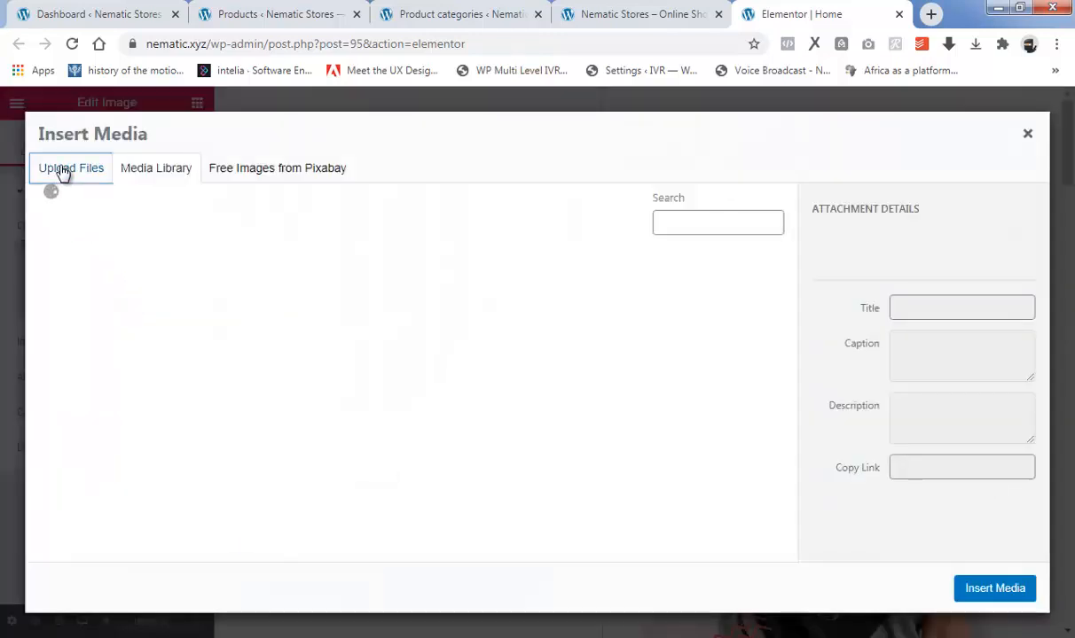
pyautogui.click(549, 385)
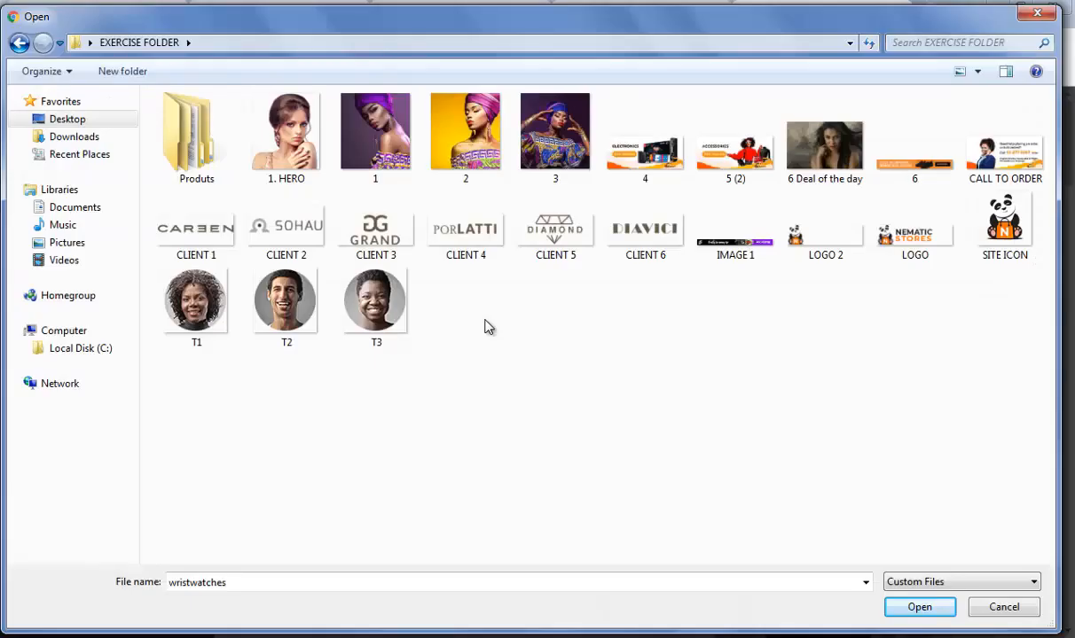
pyautogui.click(278, 144)
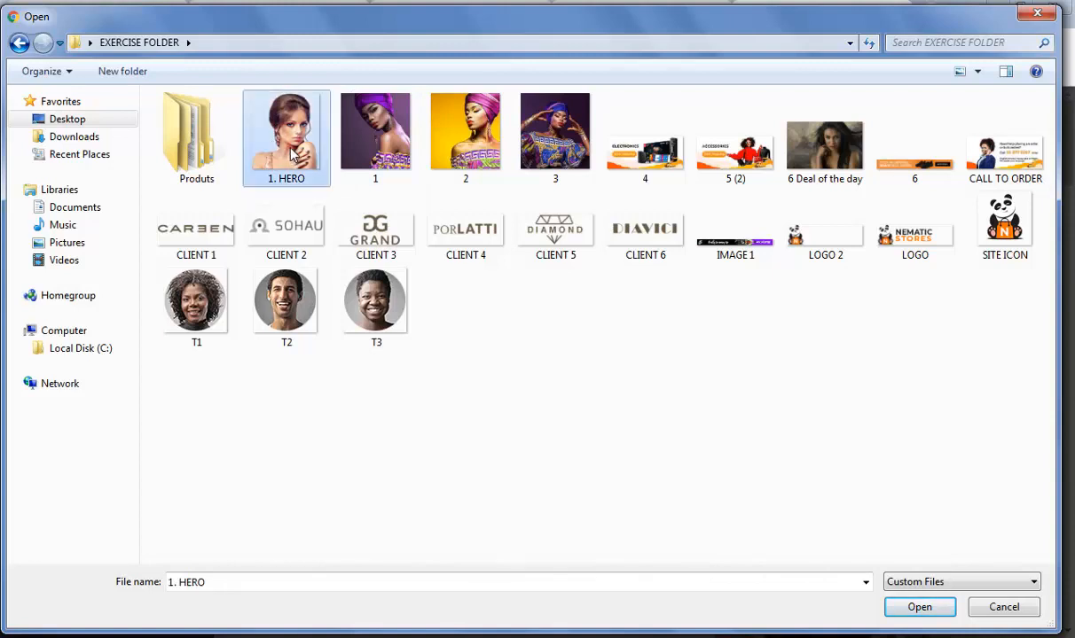
pyautogui.click(911, 606)
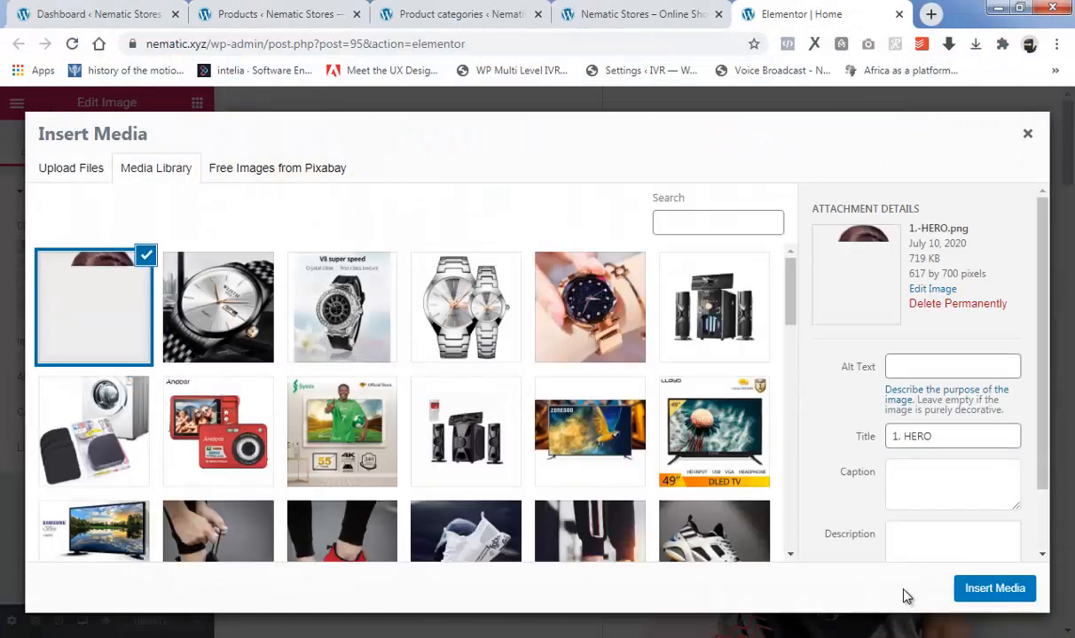
pyautogui.click(995, 590)
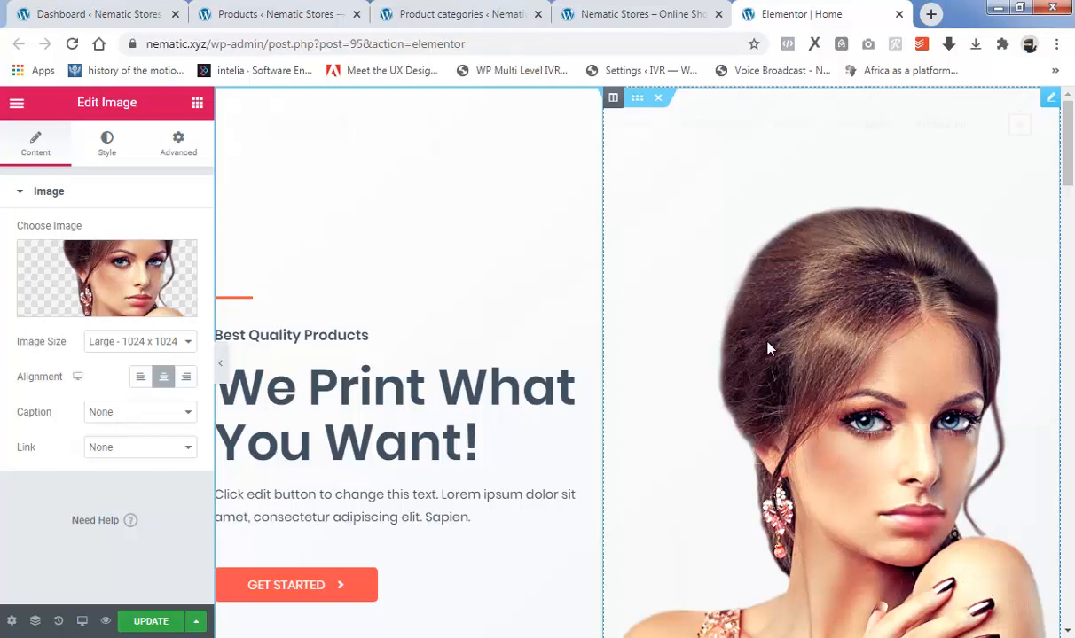
# Change the small "Best Quality Products" heading in the hero section to "New!!".
pyautogui.moveTo(1067, 158)
pyautogui.mouseDown()
pyautogui.moveTo(1068, 206)
pyautogui.moveTo(1065, 144)
pyautogui.mouseUp()
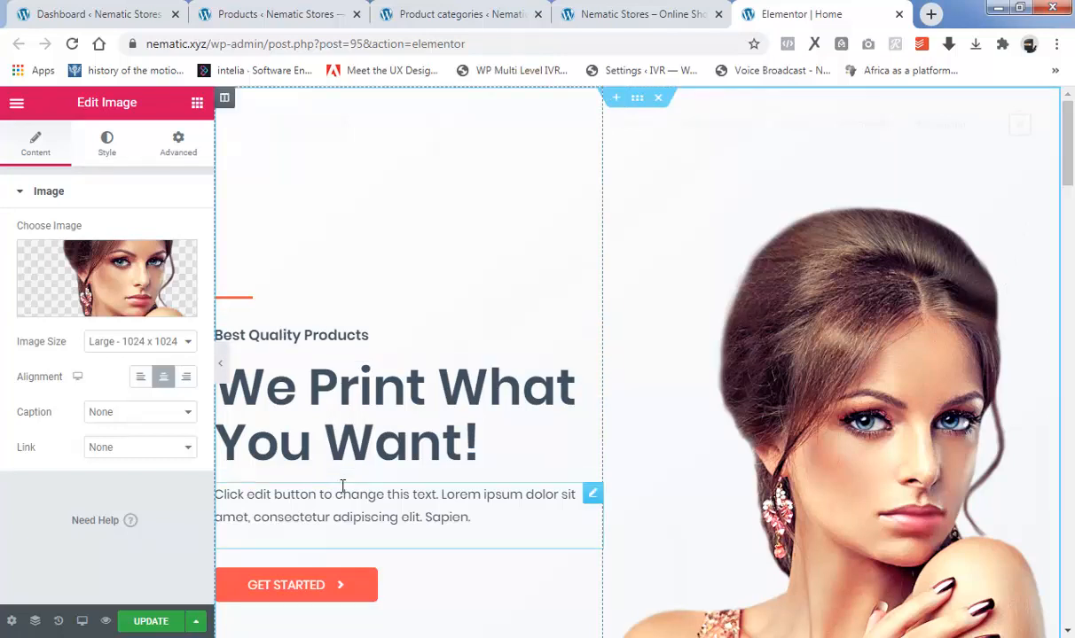
pyautogui.click(334, 335)
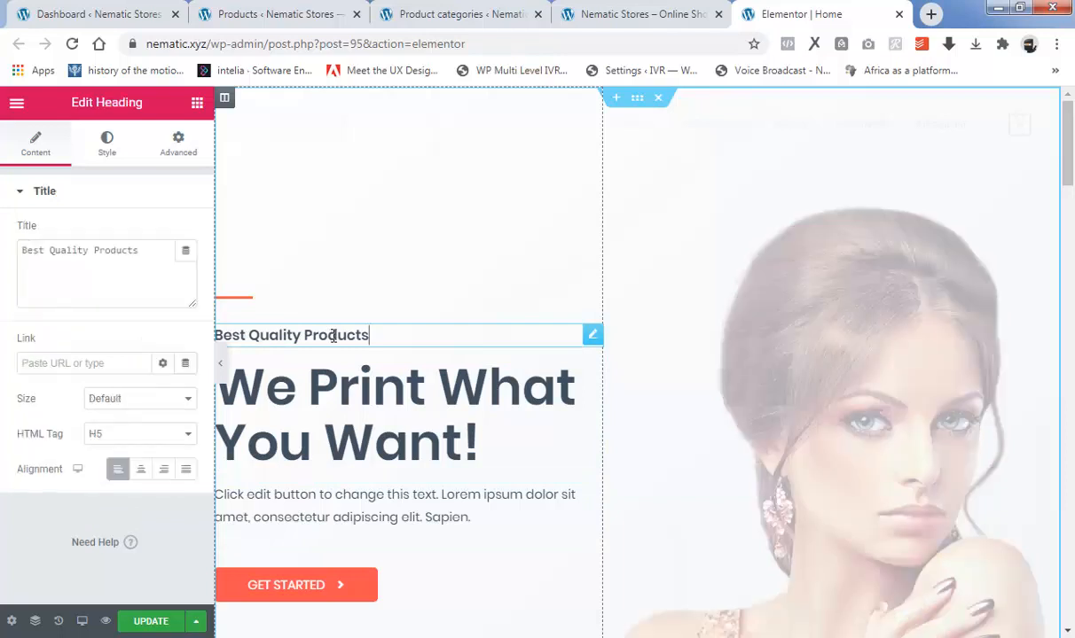
pyautogui.moveTo(142, 250); pyautogui.dragTo(4, 255)
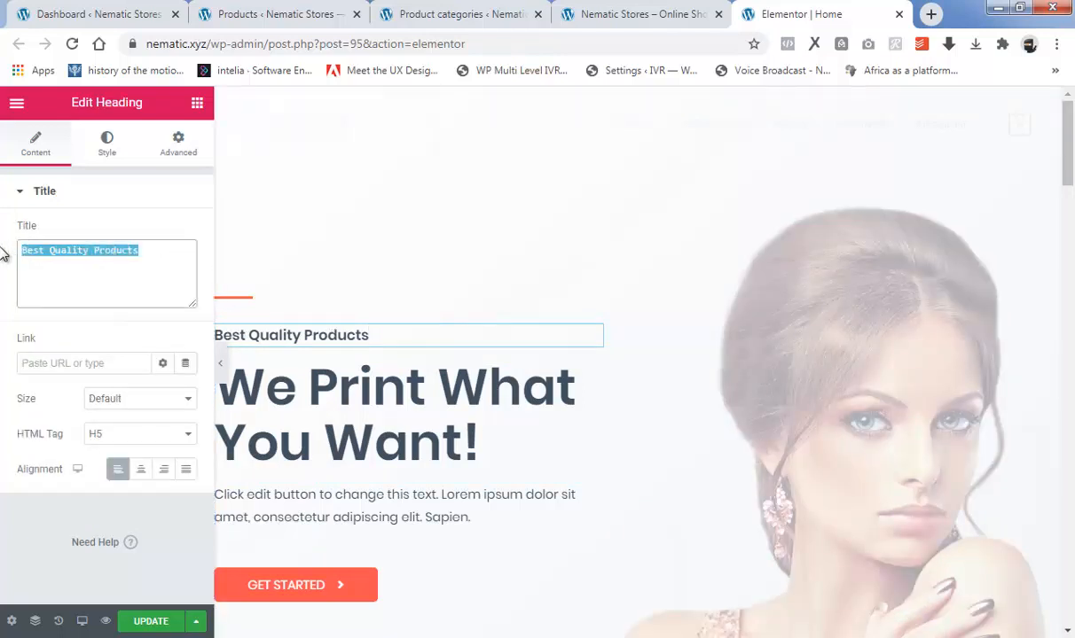
pyautogui.write('New')
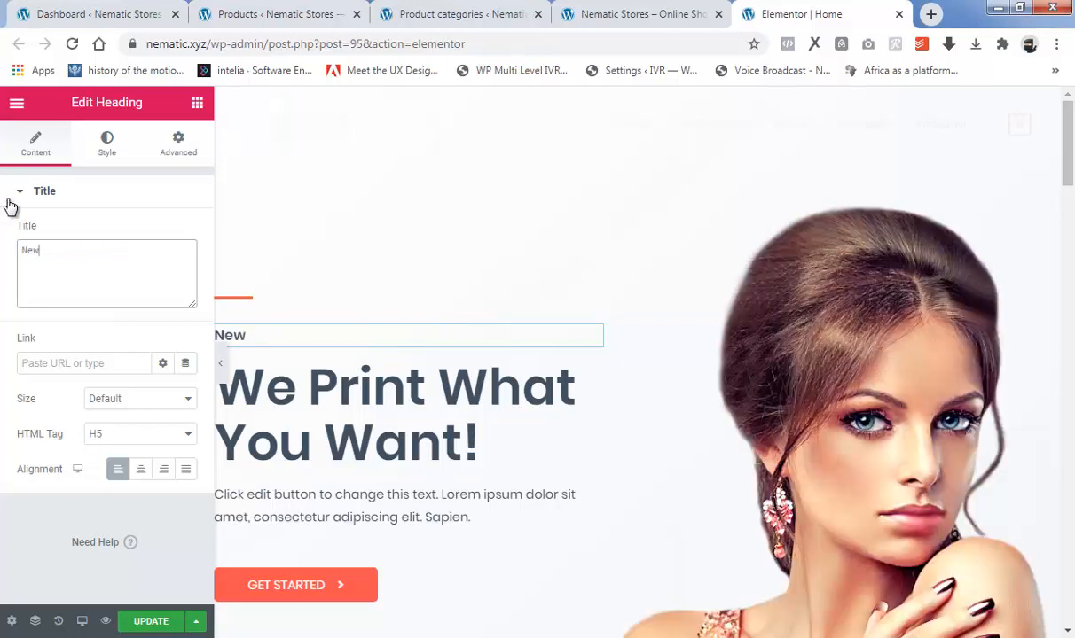
pyautogui.write('!!')
# Replace the main hero heading's title with "Beauty Selections Made Just For You".
pyautogui.click(267, 385)
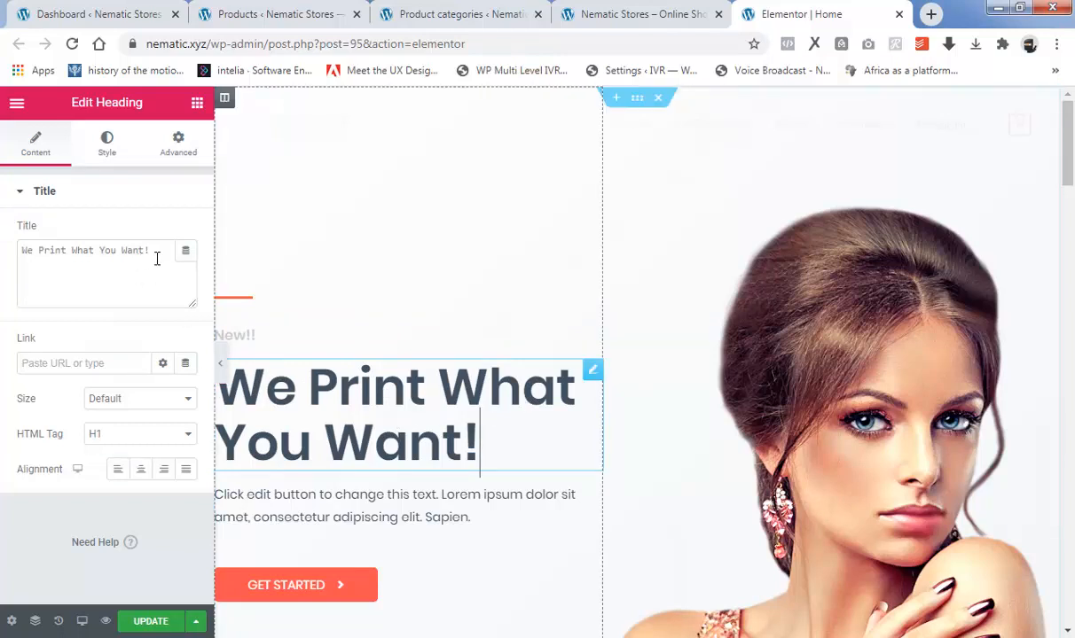
pyautogui.moveTo(157, 249); pyautogui.dragTo(12, 269)
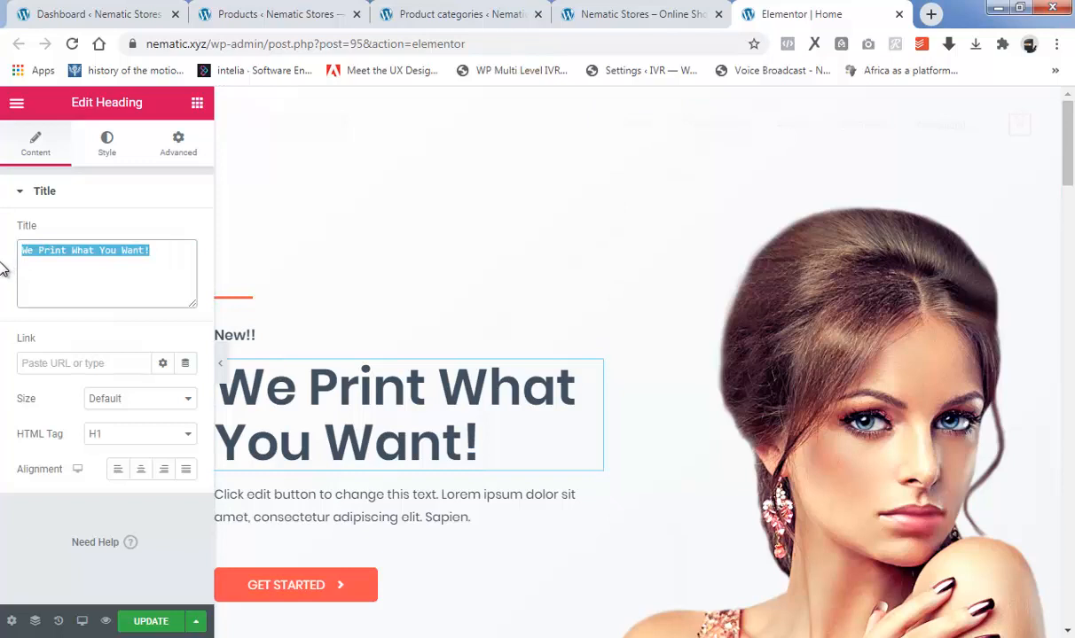
pyautogui.press('BackSpace')
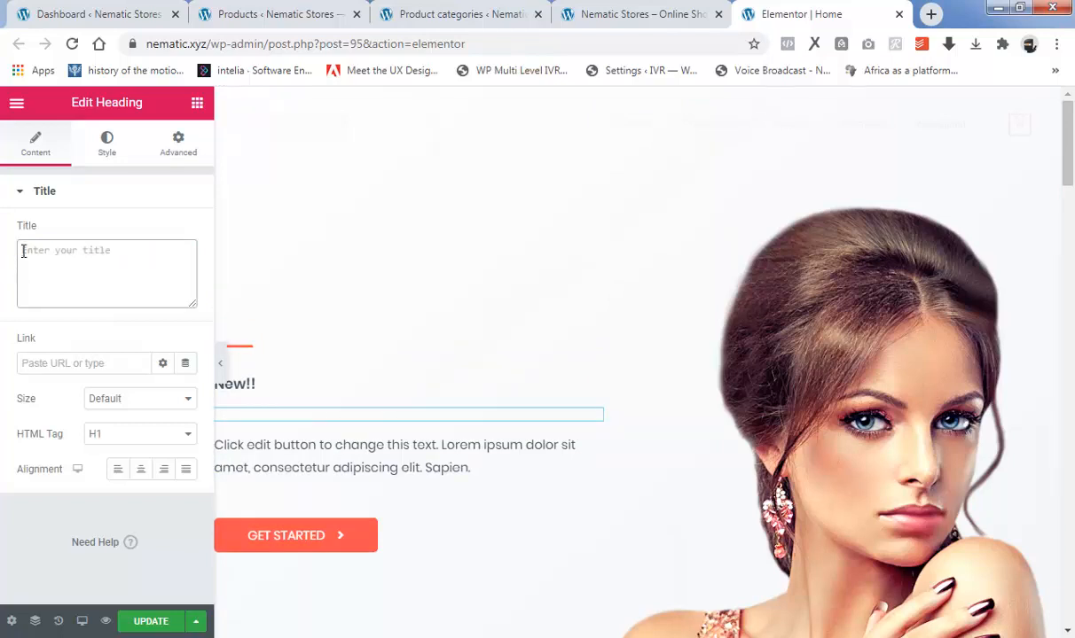
pyautogui.write('Beauty Selections Made Just For You')
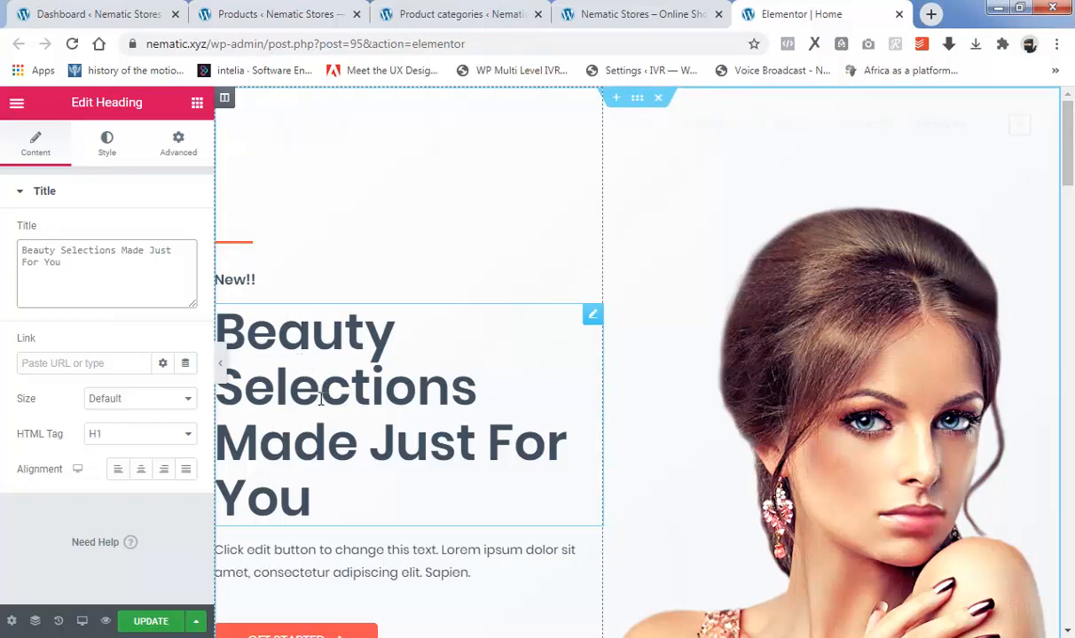
# Delete the placeholder paragraph below the main hero heading.
pyautogui.scroll(-3, 319, 397)
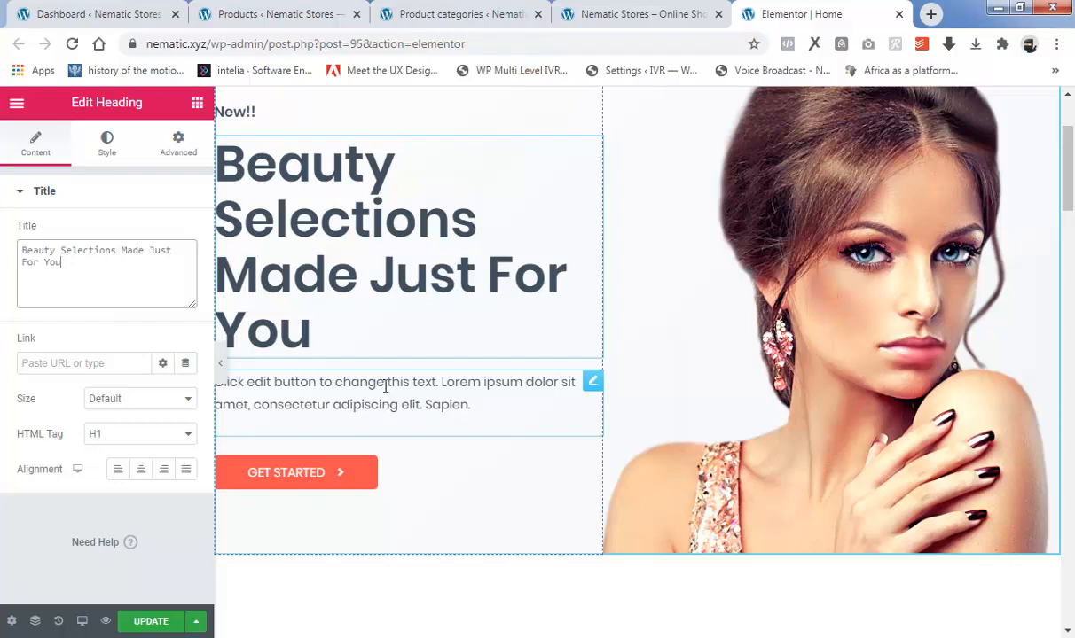
pyautogui.click(382, 388)
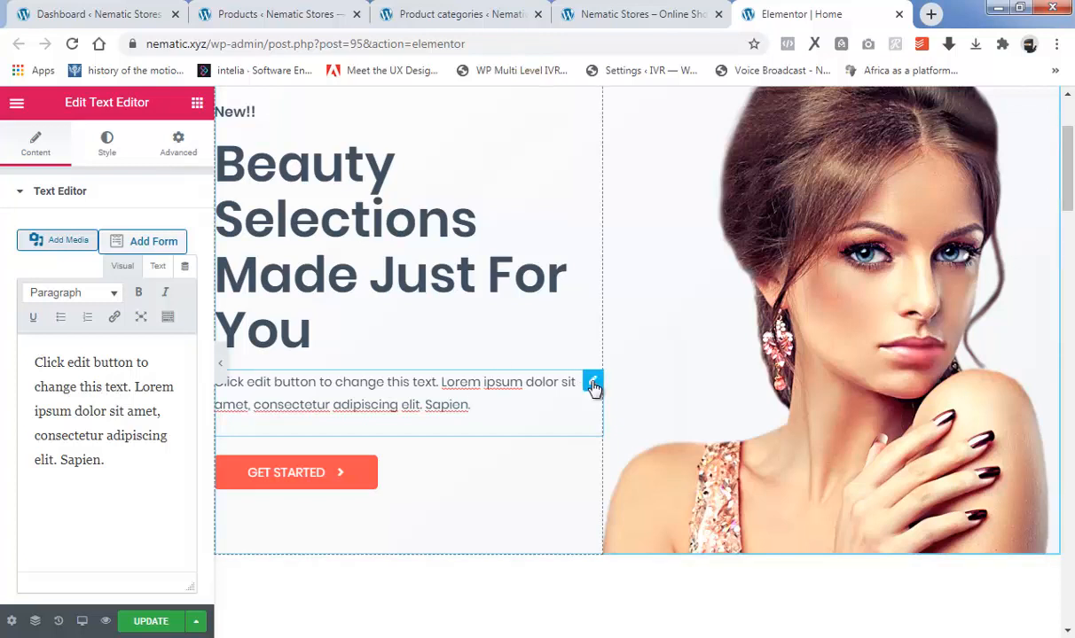
pyautogui.rightClick(593, 387)
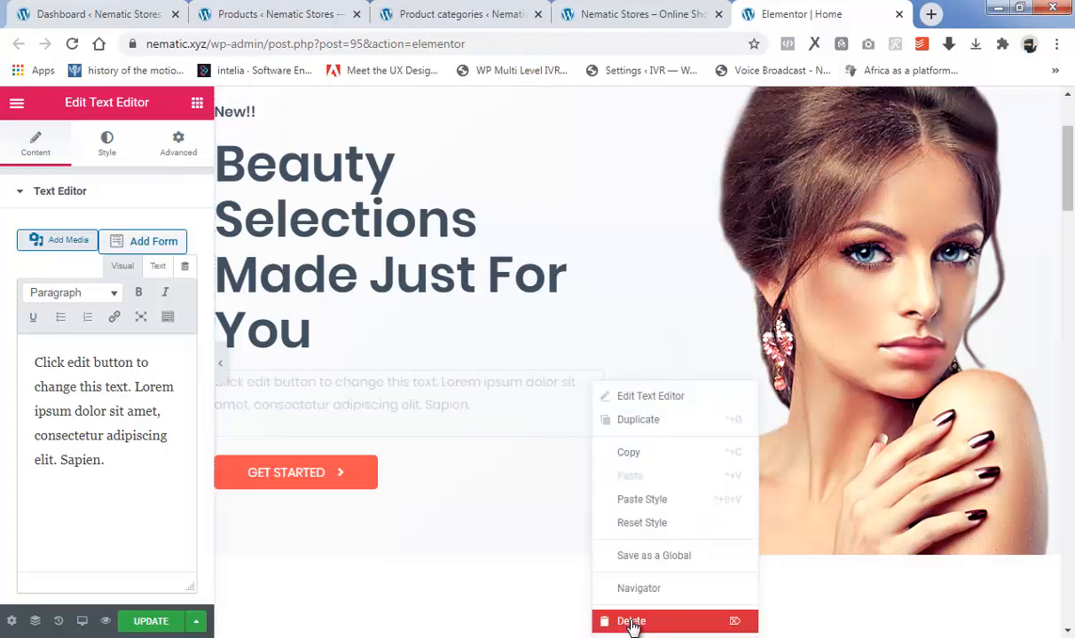
pyautogui.click(632, 623)
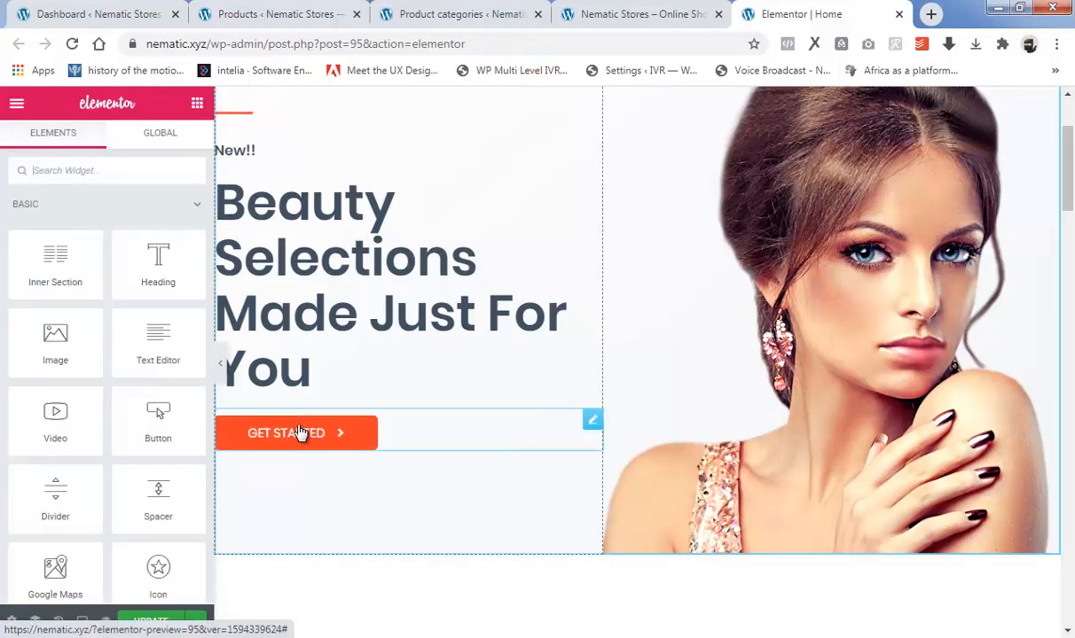
# Change the text of the hero section's "Get Started" button to "SHOP NOW".
pyautogui.click(299, 431)
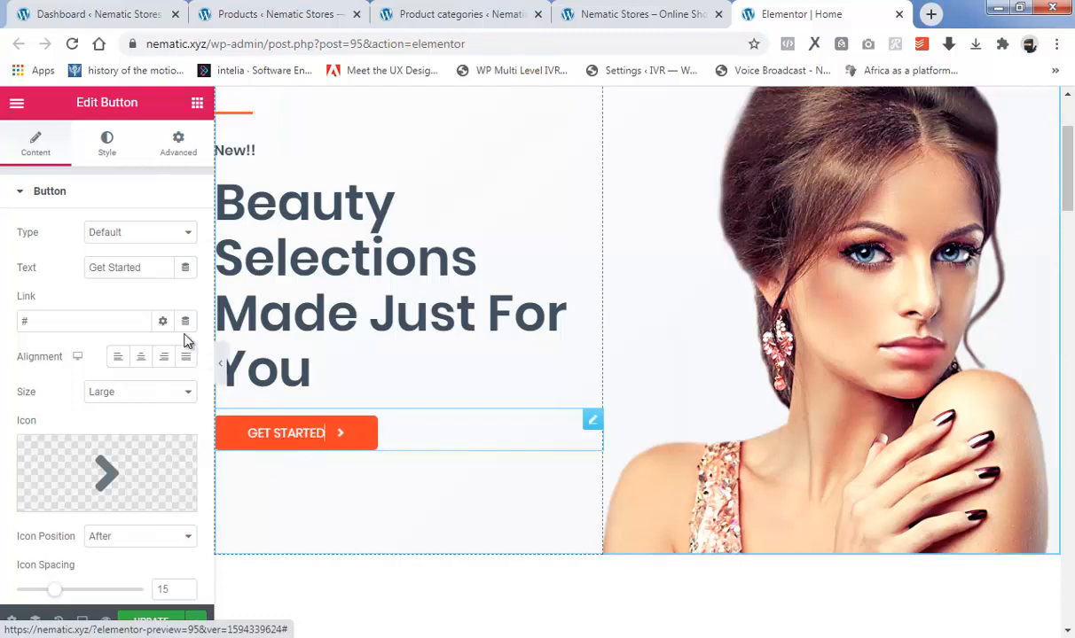
pyautogui.moveTo(140, 267); pyautogui.dragTo(76, 268)
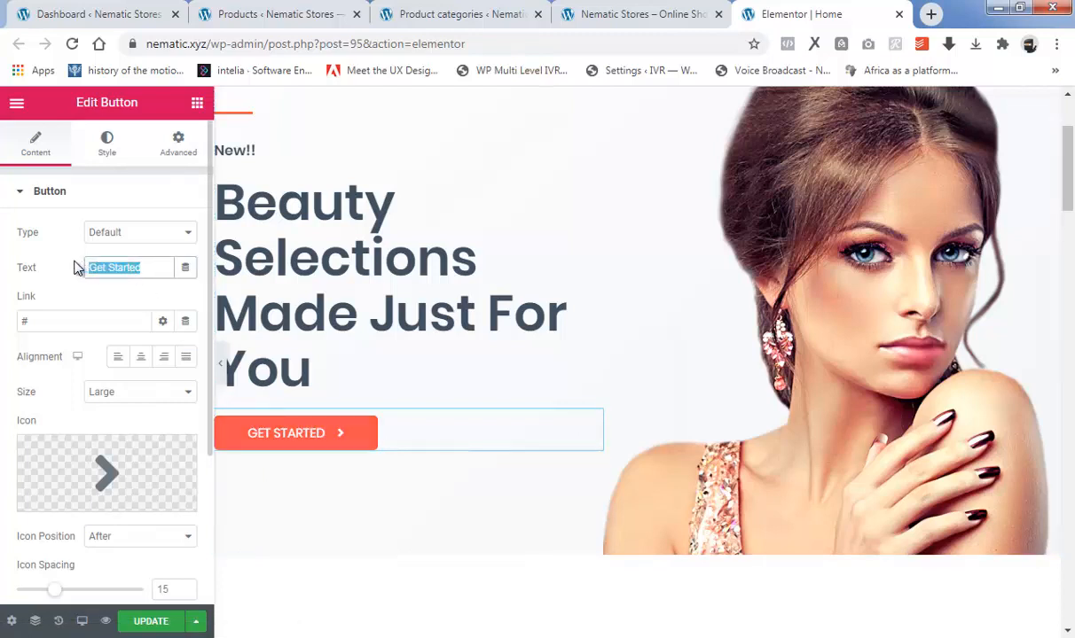
pyautogui.press('BackSpace')
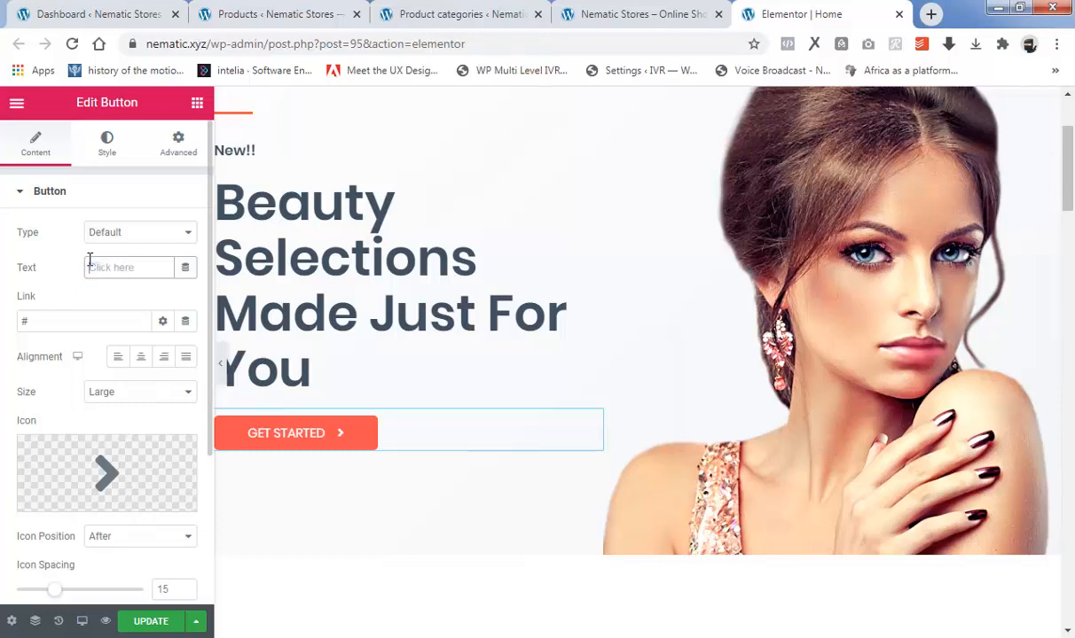
pyautogui.write('SH')
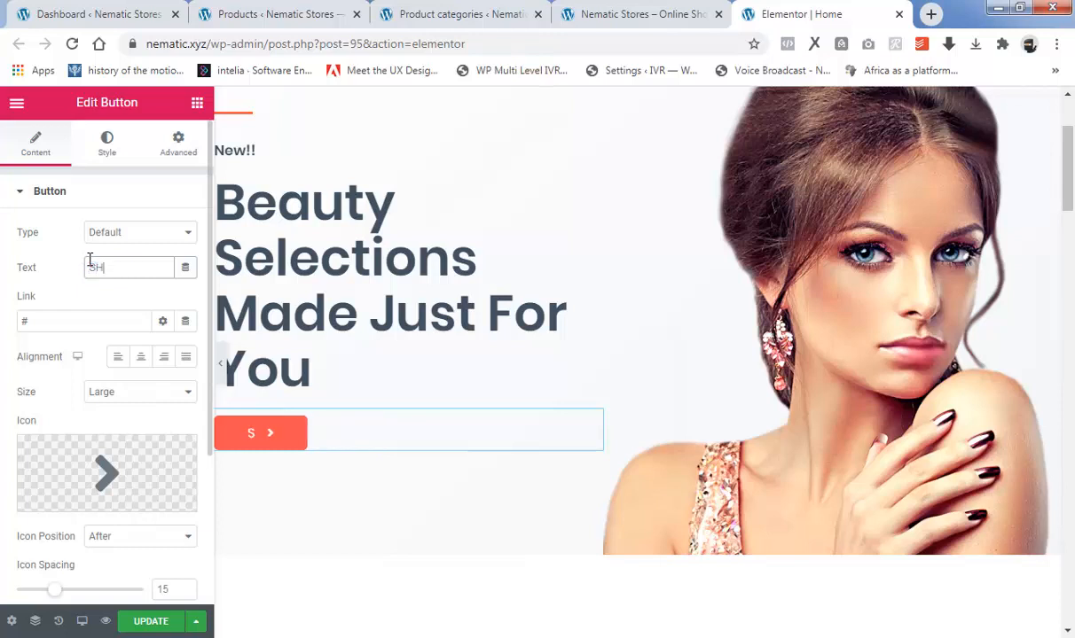
pyautogui.write('OP NO')
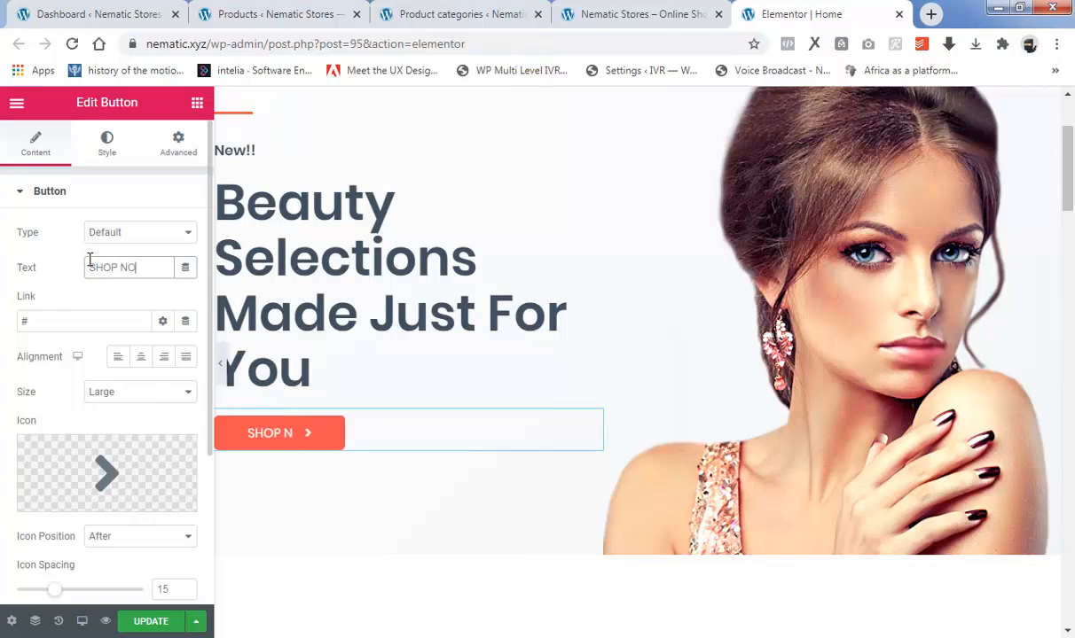
pyautogui.write('W')
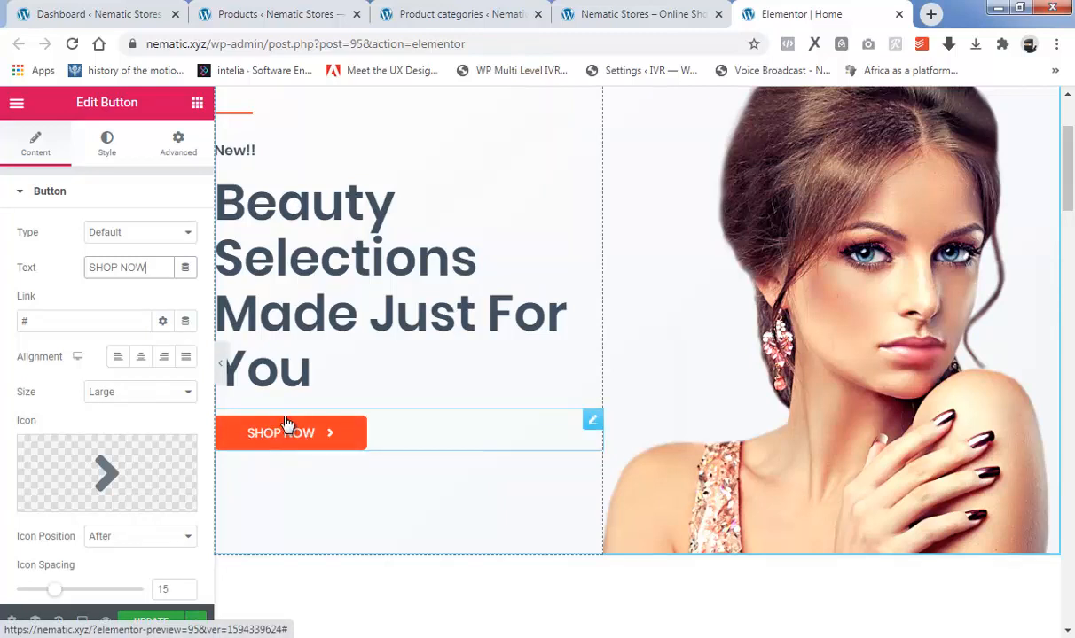
# Link the hero section's SHOP NOW button to the Electronics category page, using the address copied from the product categories list.
pyautogui.doubleClick(24, 321)
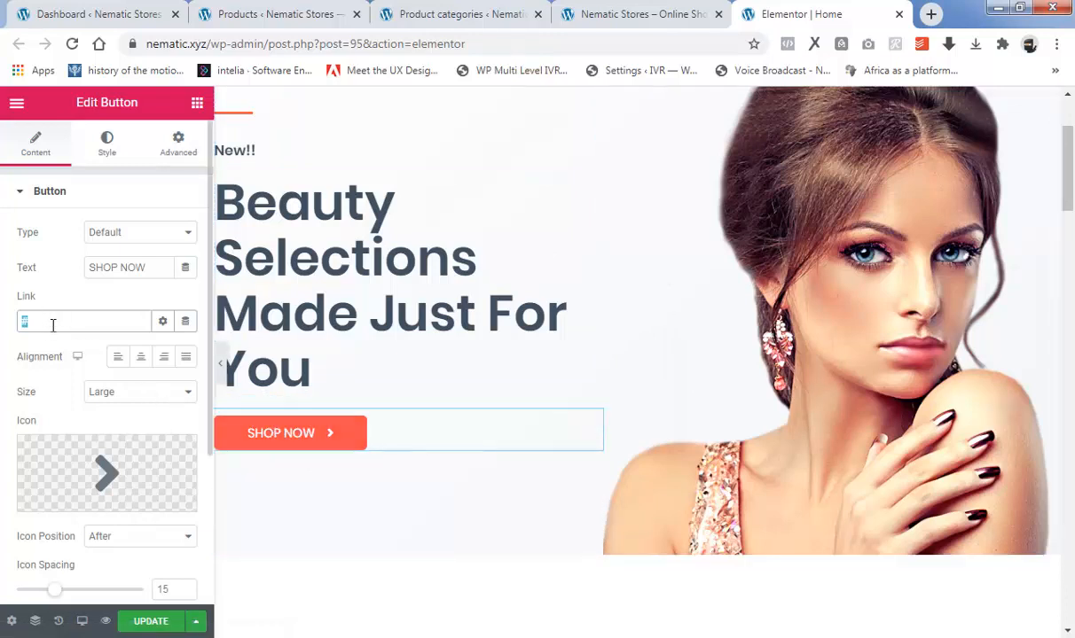
pyautogui.click(479, 13)
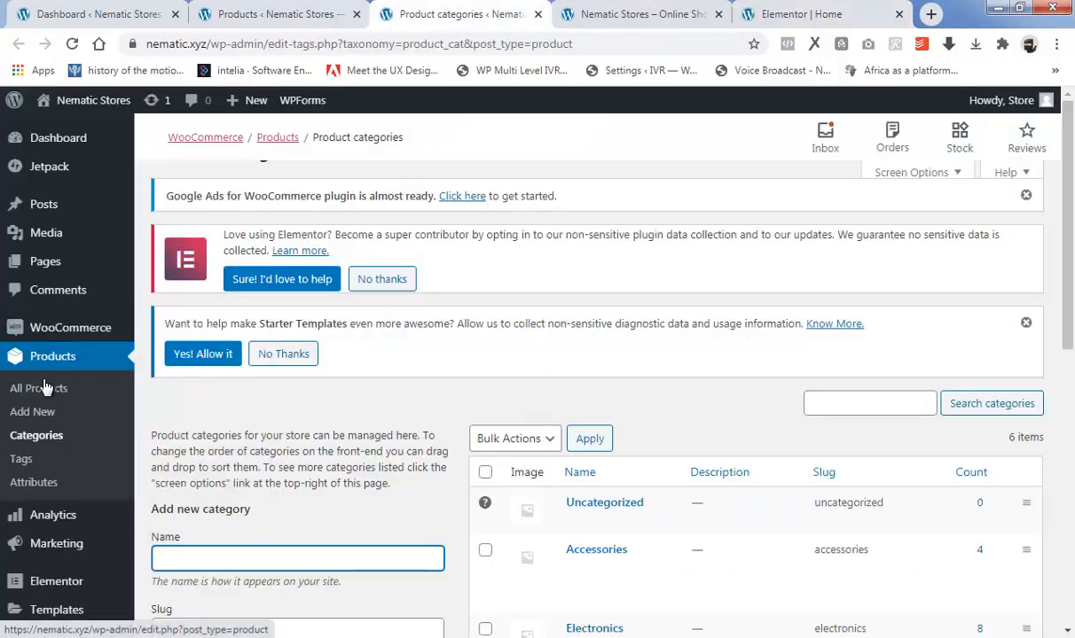
pyautogui.scroll(-2, 586, 426)
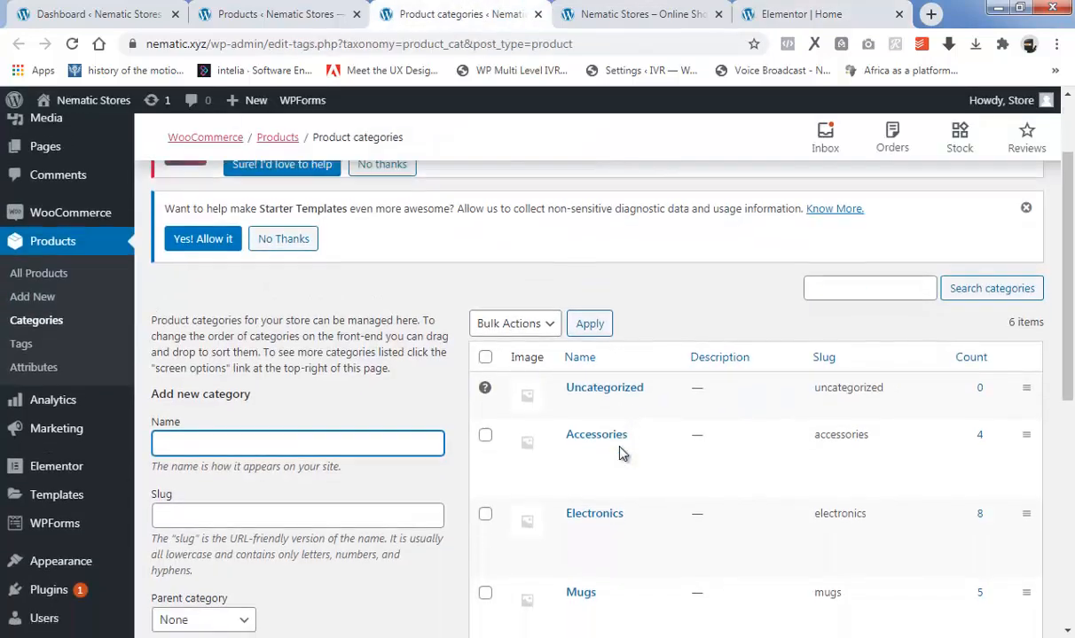
pyautogui.scroll(-1, 623, 456)
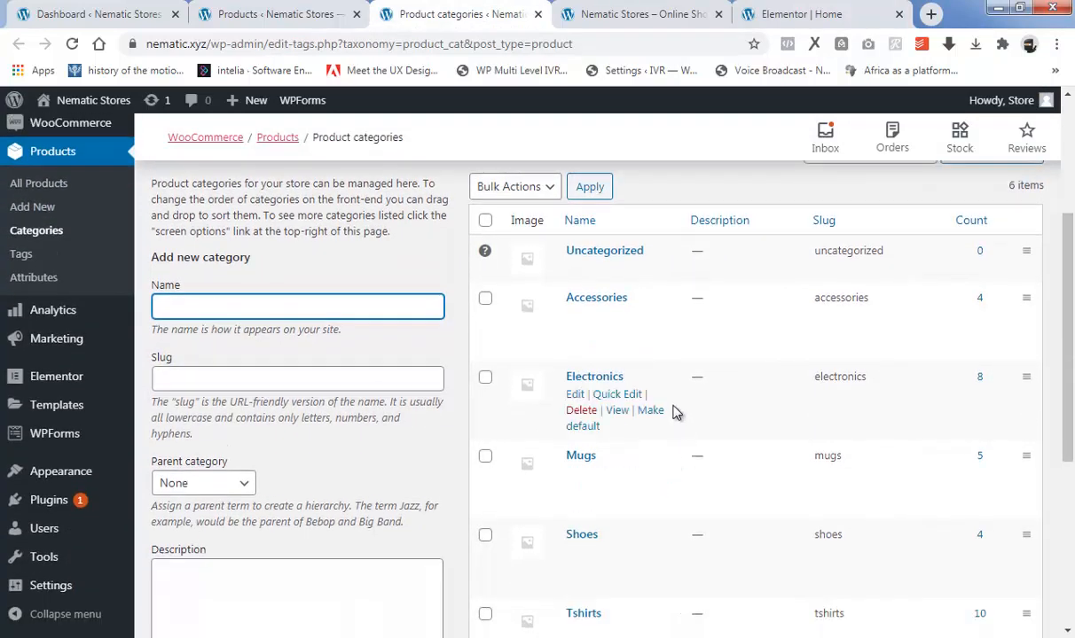
pyautogui.rightClick(618, 417)
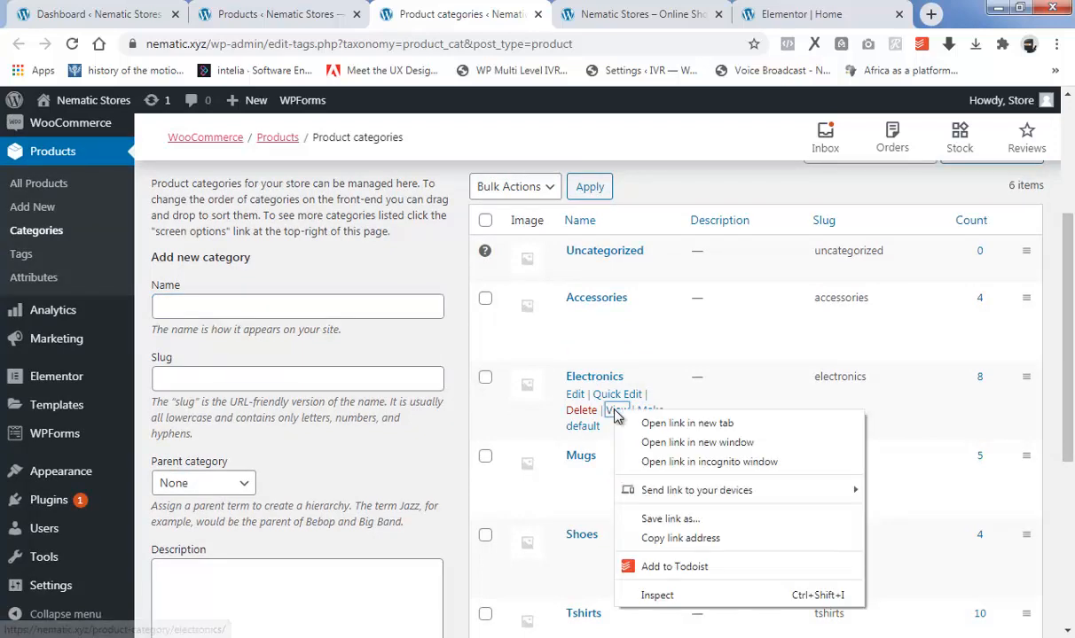
pyautogui.click(681, 541)
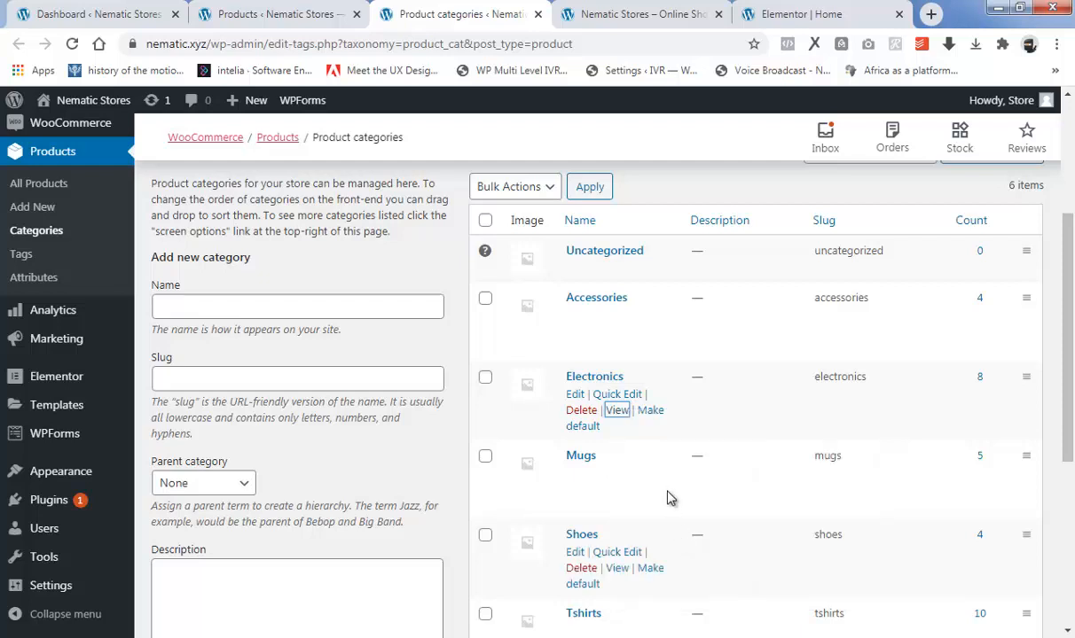
pyautogui.click(779, 15)
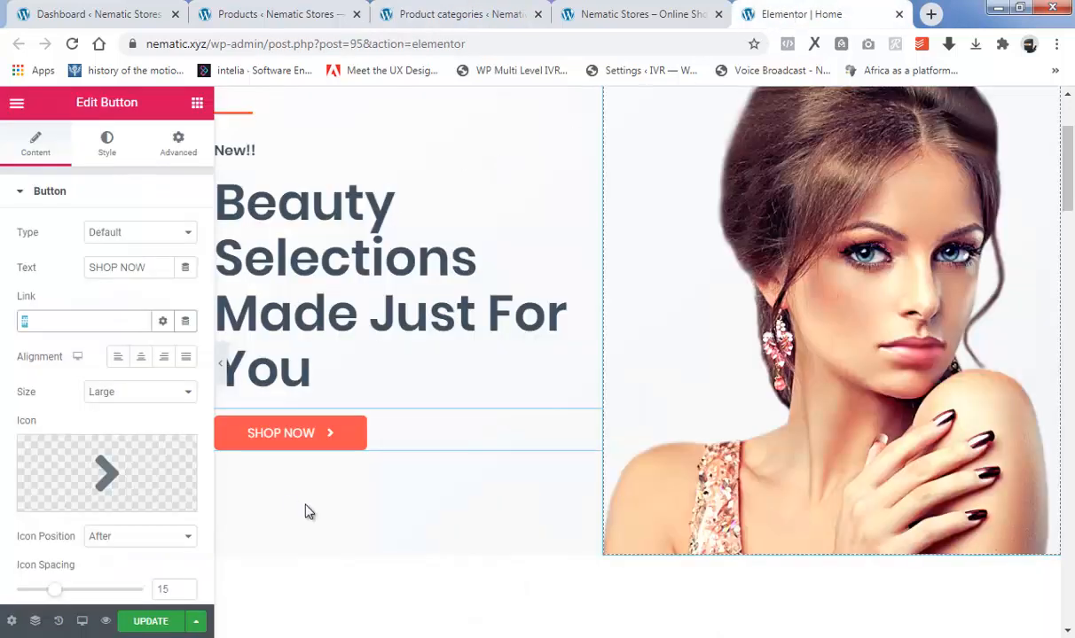
pyautogui.rightClick(31, 325)
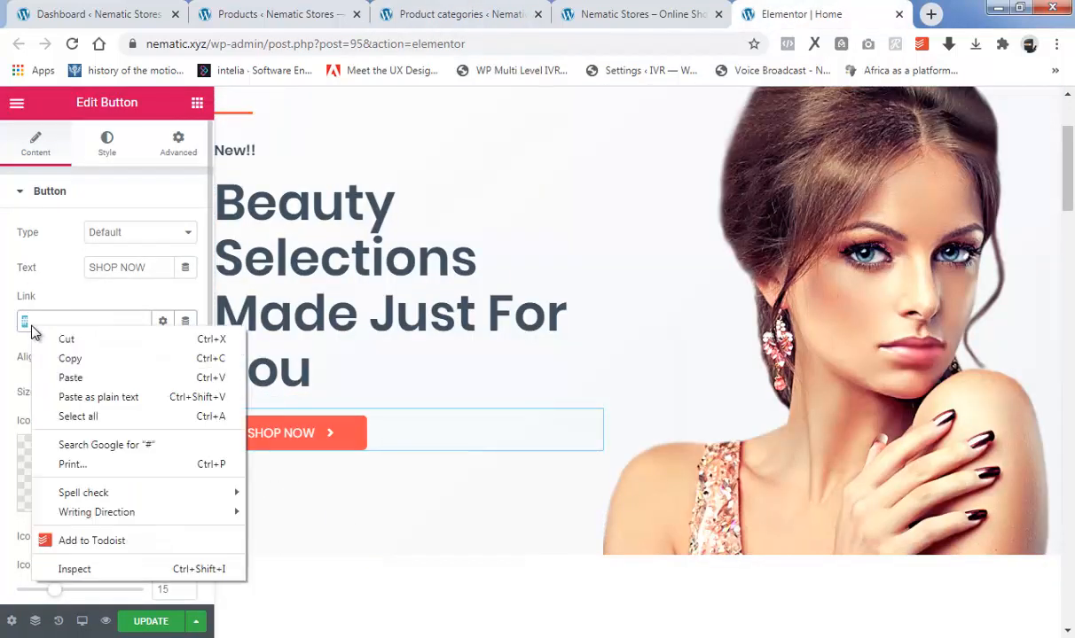
pyautogui.click(71, 378)
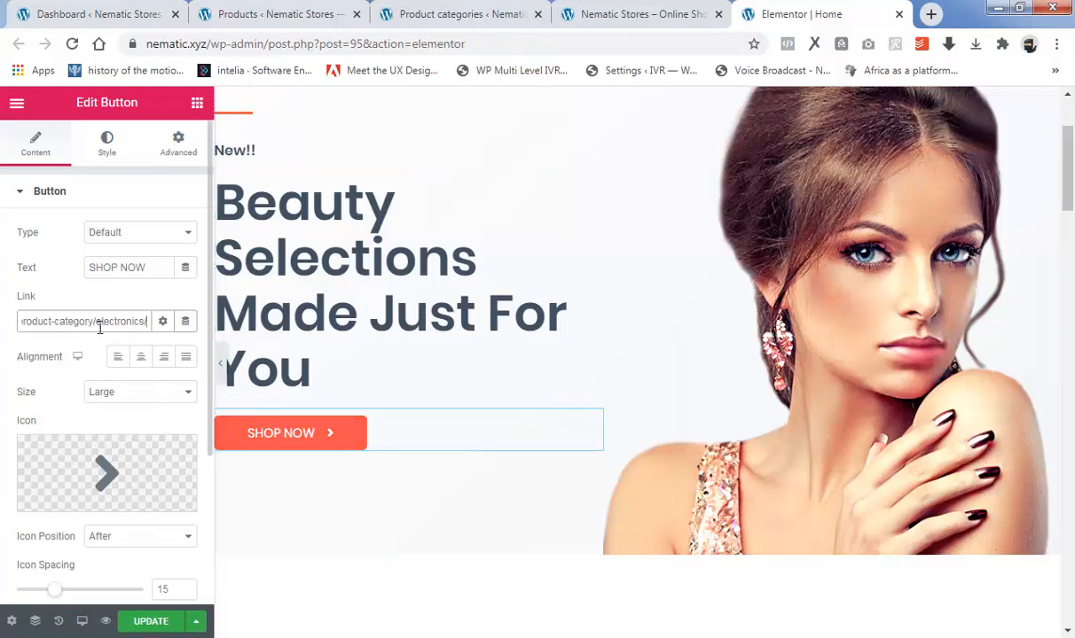
# Replace the first T-shirt image below the hero section with image file 1 uploaded from EXERCISE FOLDER.
pyautogui.scroll(2, 701, 318)
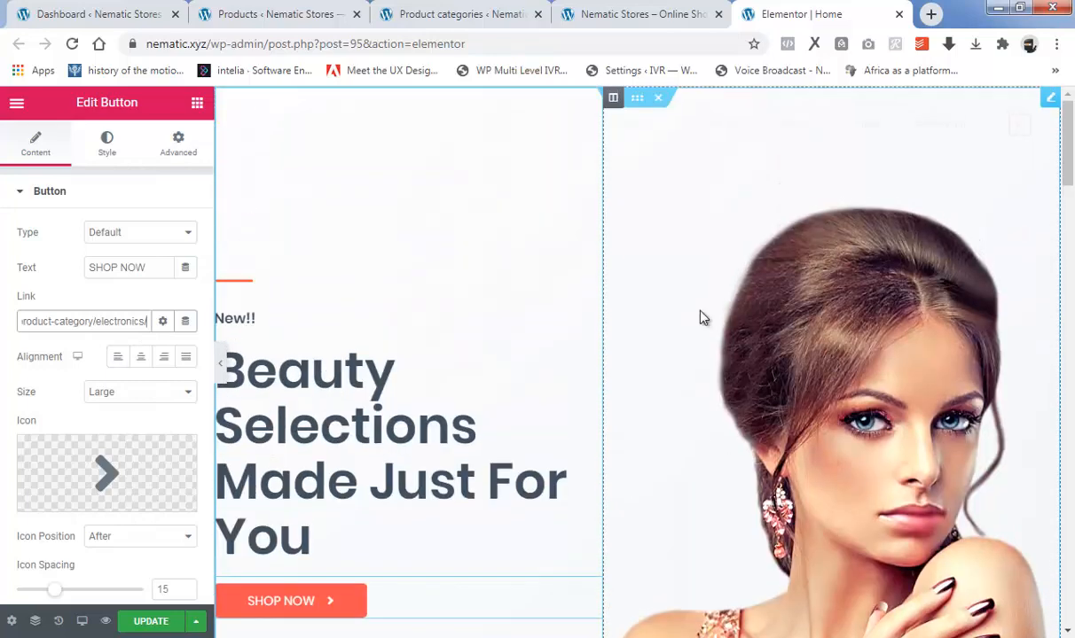
pyautogui.moveTo(1071, 161); pyautogui.dragTo(1073, 247)
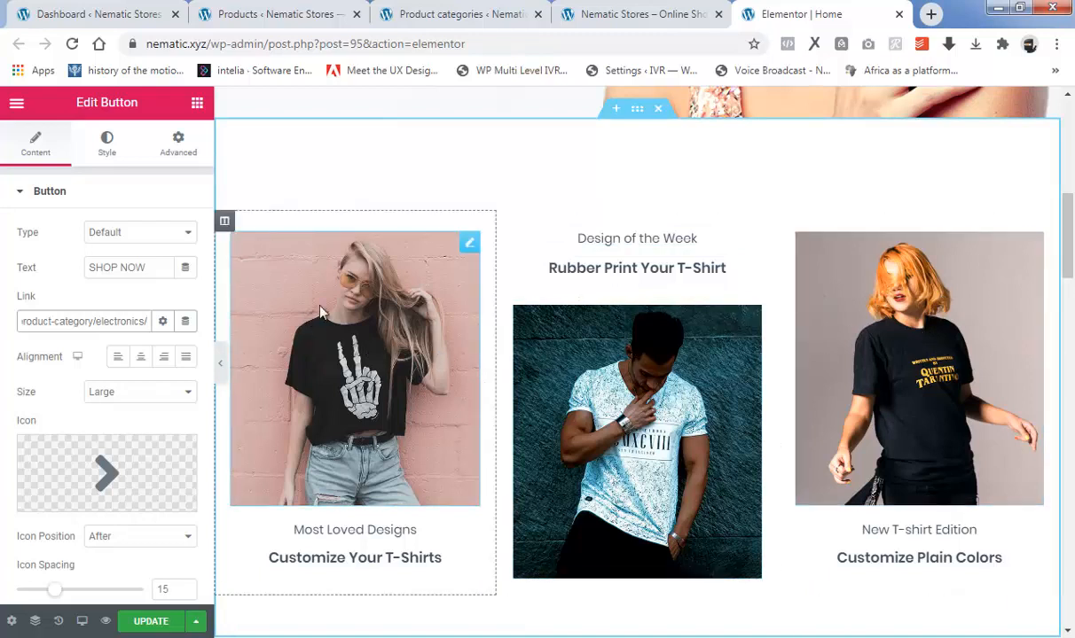
pyautogui.click(420, 289)
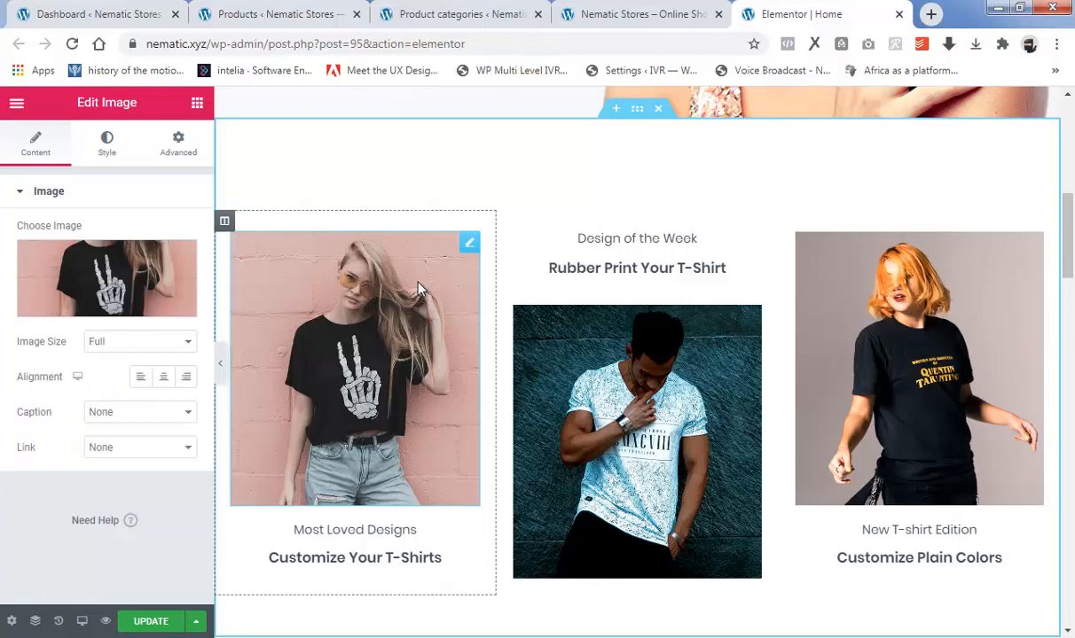
pyautogui.click(102, 309)
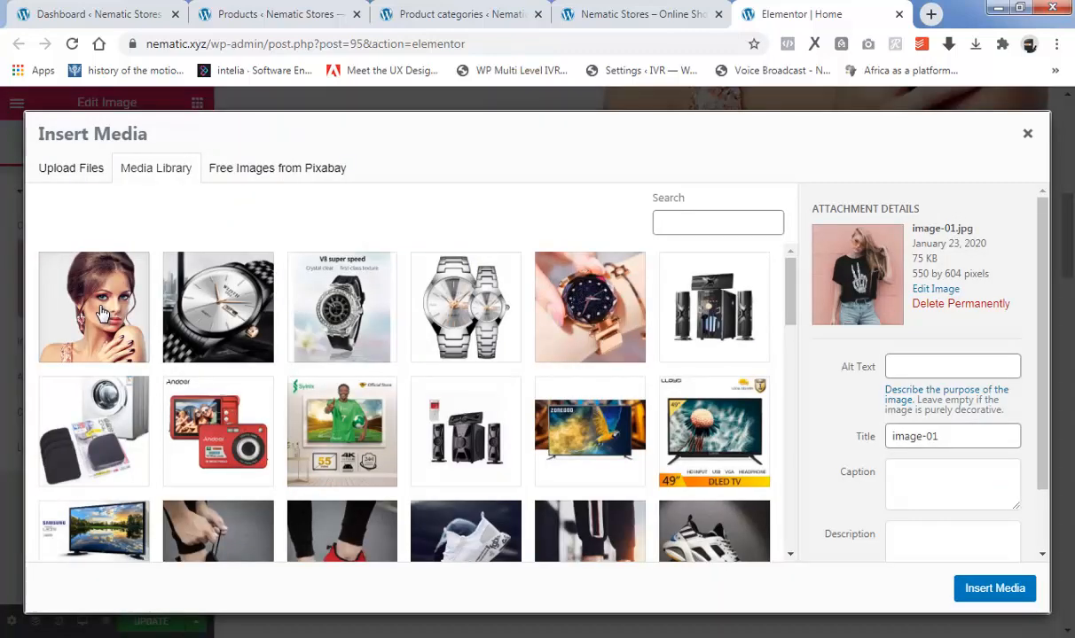
pyautogui.click(67, 173)
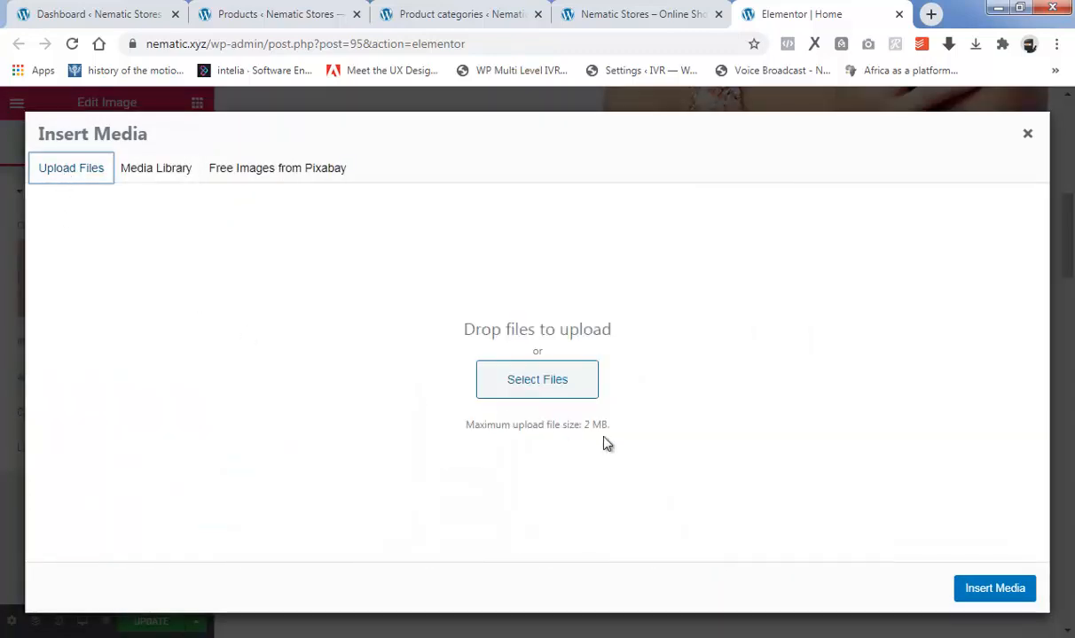
pyautogui.click(538, 383)
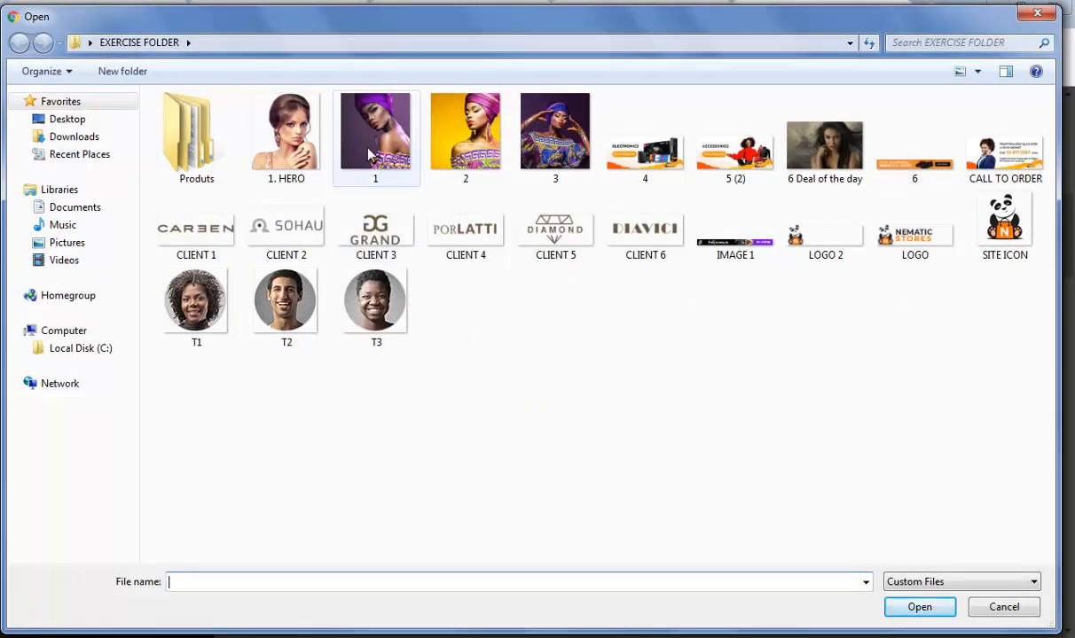
pyautogui.click(386, 142)
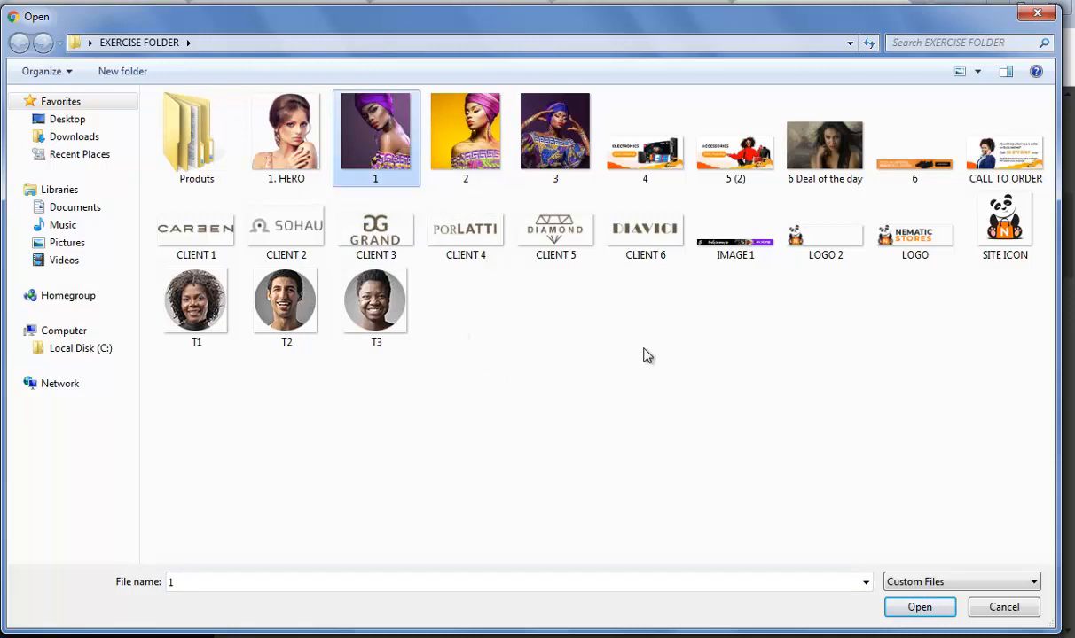
pyautogui.click(914, 607)
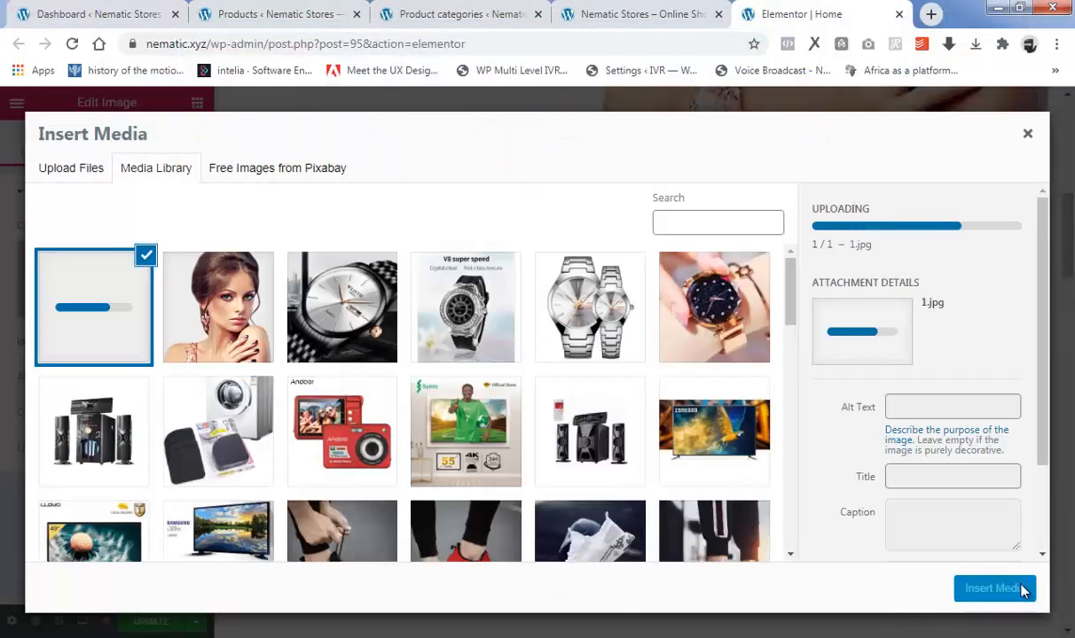
pyautogui.click(992, 590)
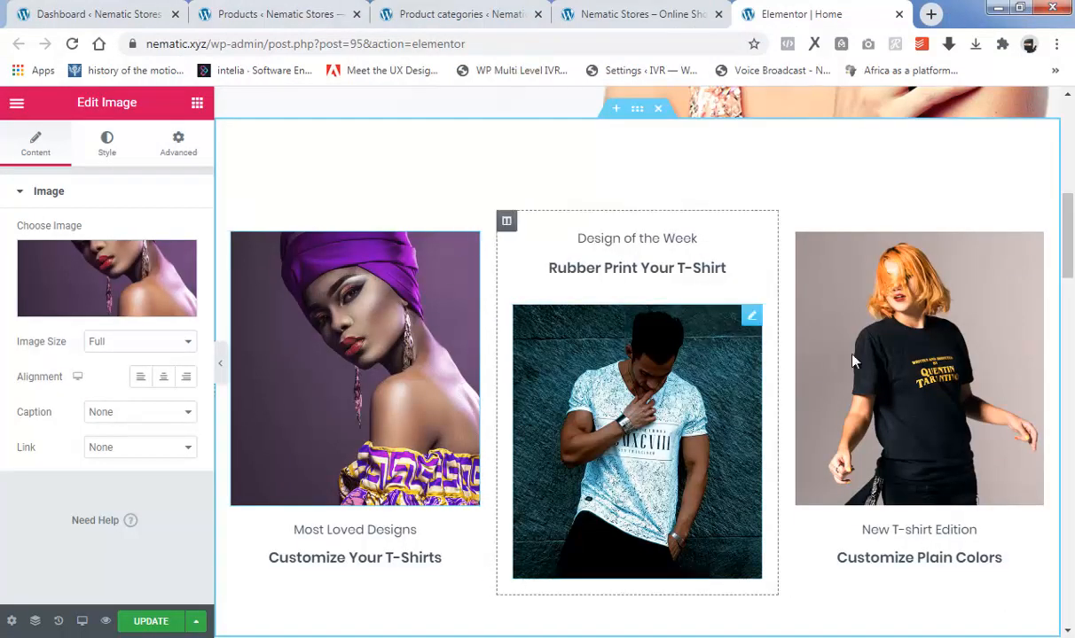
# Change the caption under the first image to "Most Loved Product" and dismiss the Meet Right Click tip.
pyautogui.moveTo(1066, 256)
pyautogui.mouseDown()
pyautogui.moveTo(1066, 276)
pyautogui.moveTo(1066, 265)
pyautogui.mouseUp()
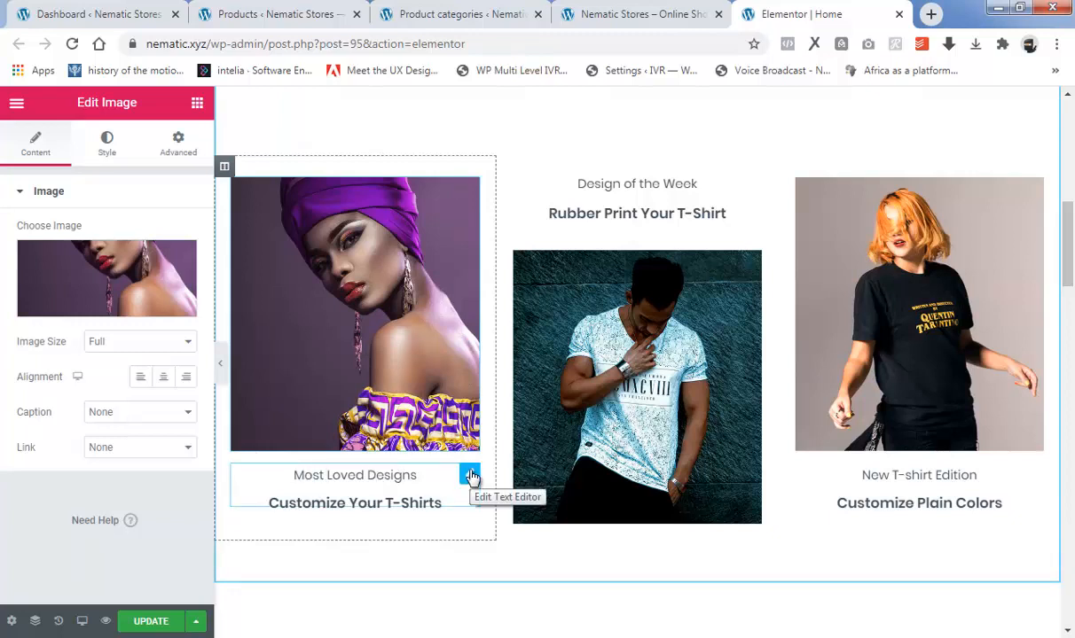
pyautogui.click(362, 462)
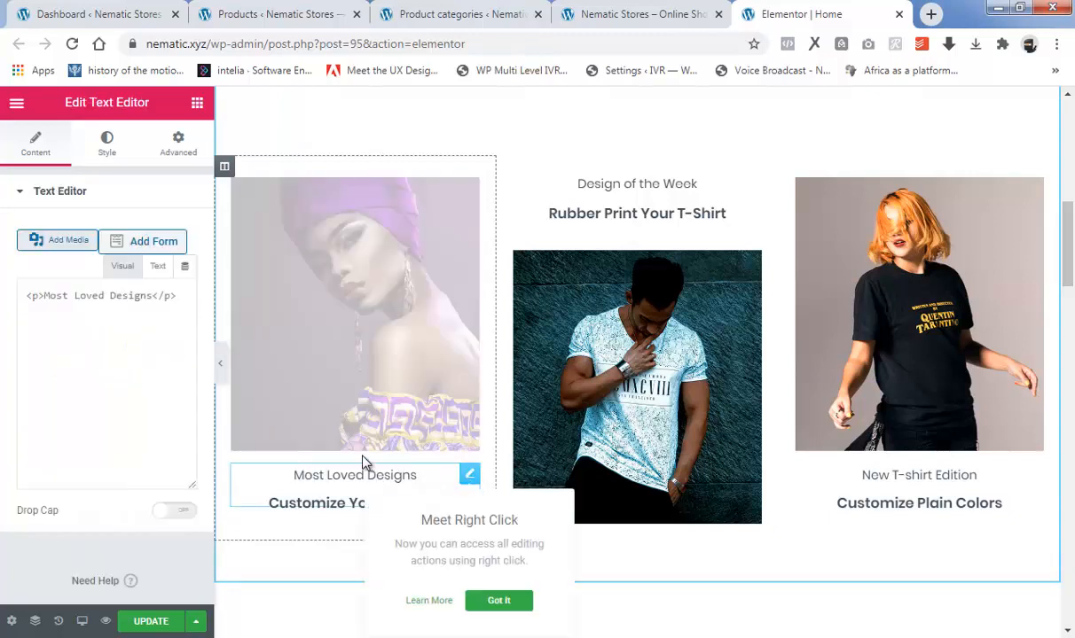
pyautogui.doubleClick(113, 364)
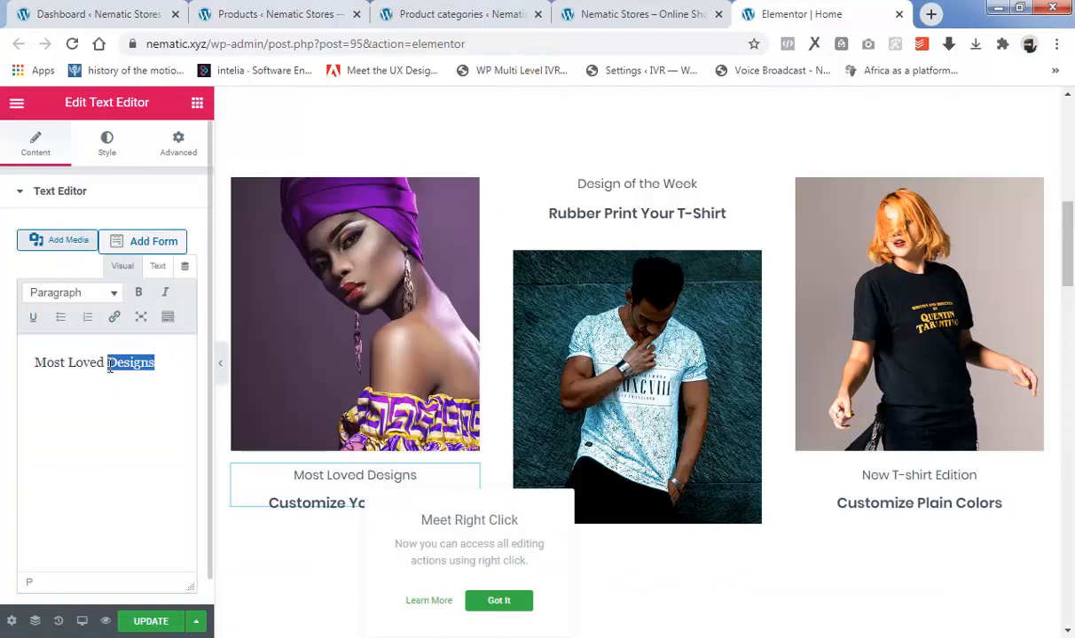
pyautogui.write('Products')
pyautogui.press('BackSpace')
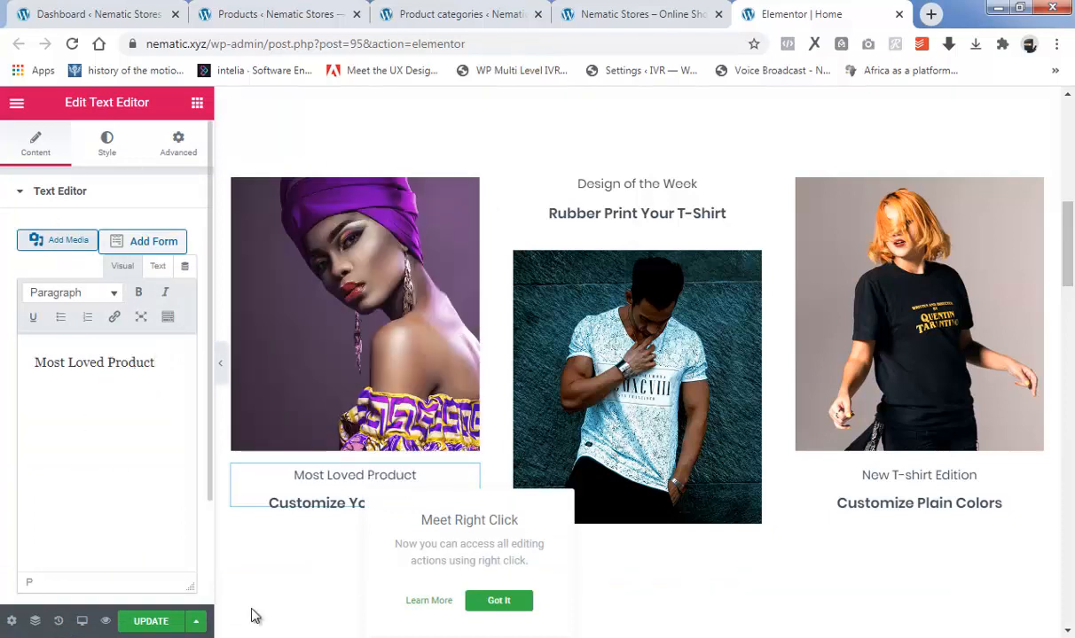
pyautogui.click(498, 605)
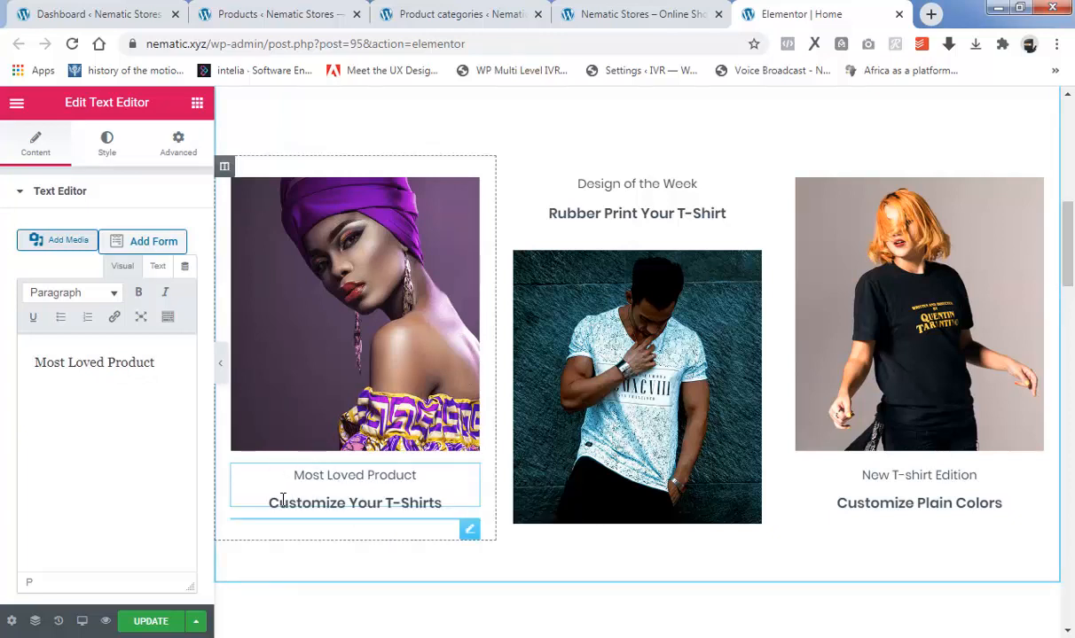
# Replace the "Customize Your T-Shirts" heading under the first image with "African Scarf Purple".
pyautogui.click(395, 501)
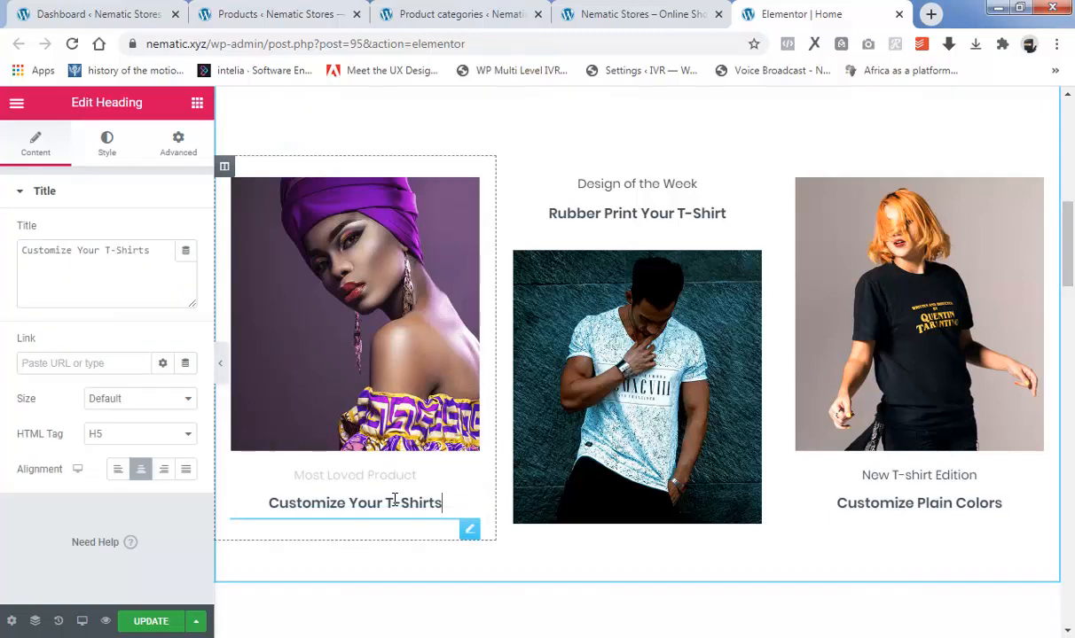
pyautogui.moveTo(158, 252); pyautogui.dragTo(11, 262)
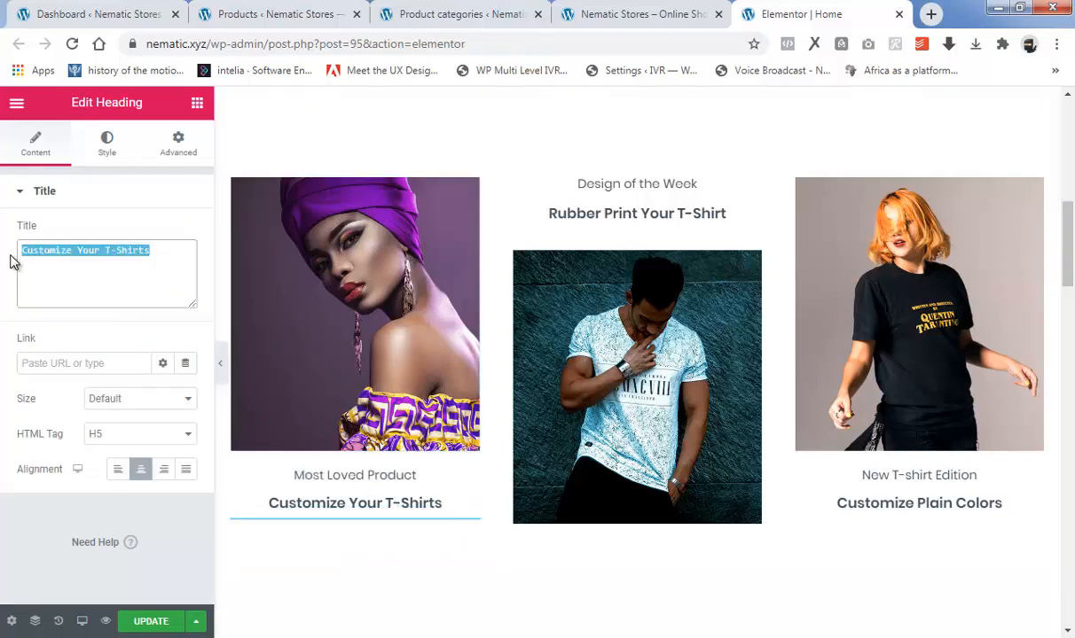
pyautogui.write('A')
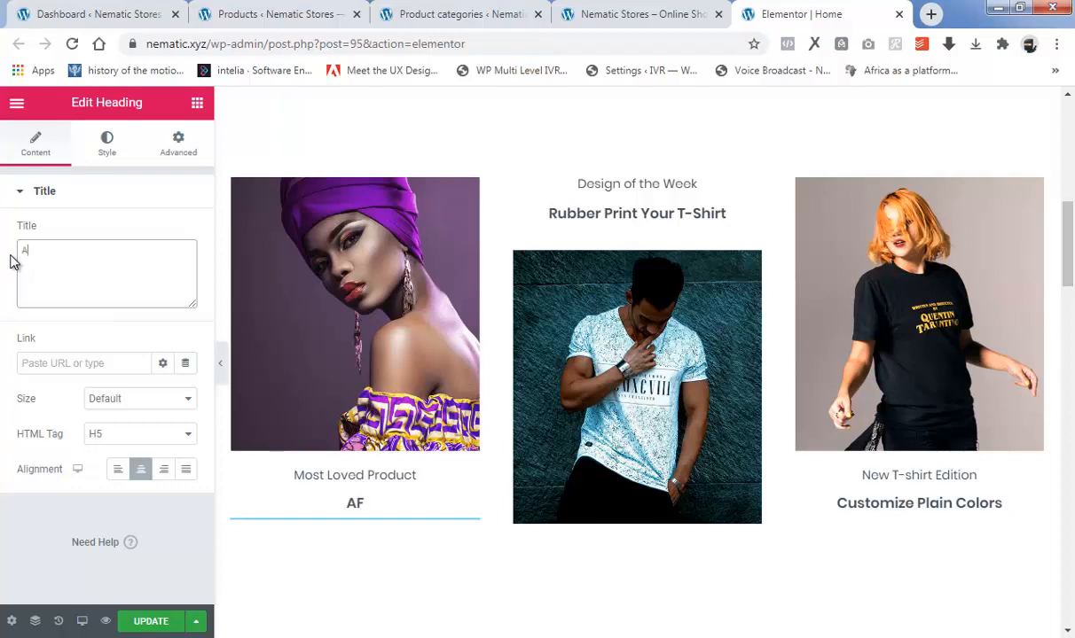
pyautogui.write('frican Scarf ')
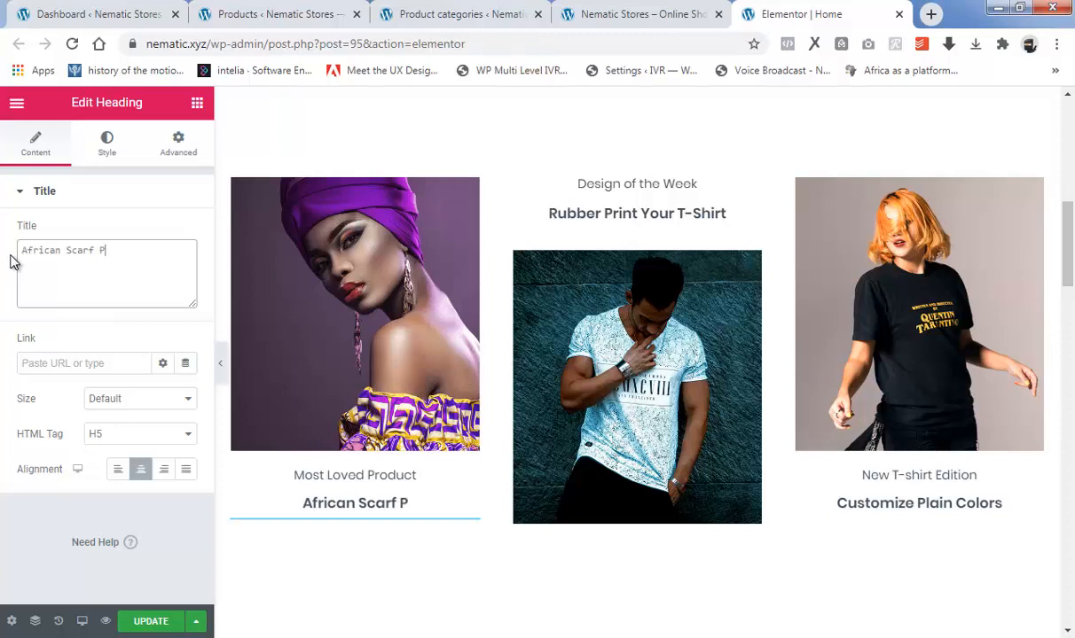
pyautogui.write('Purple')
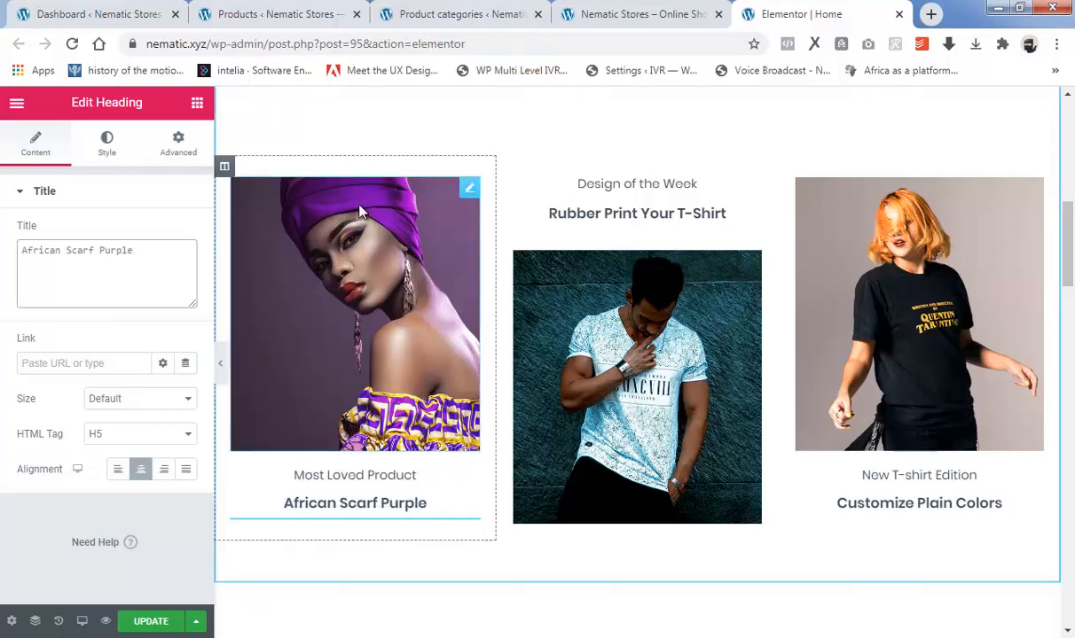
# Link the "African Scarf Purple" heading to the ROLEX 45Y763ER product page, using the address copied from the products list.
pyautogui.click(444, 15)
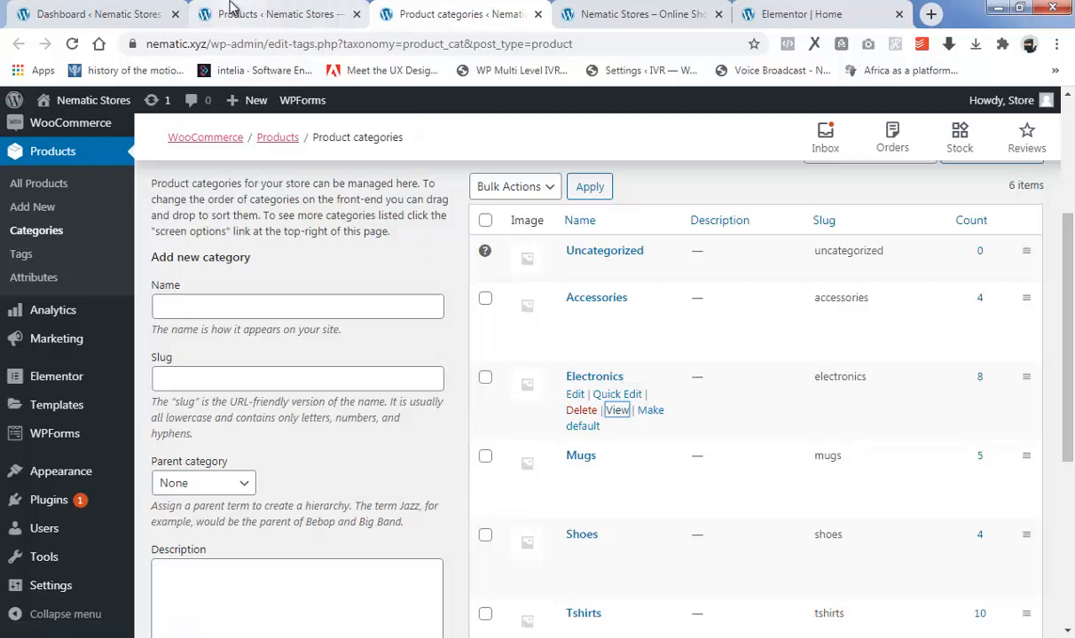
pyautogui.click(257, 14)
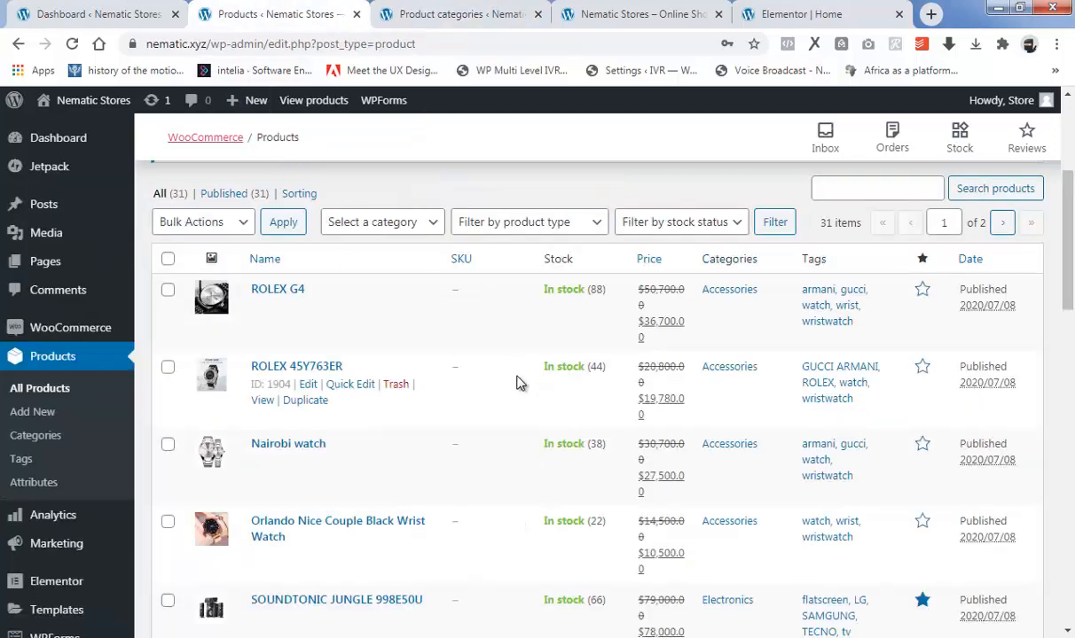
pyautogui.rightClick(263, 403)
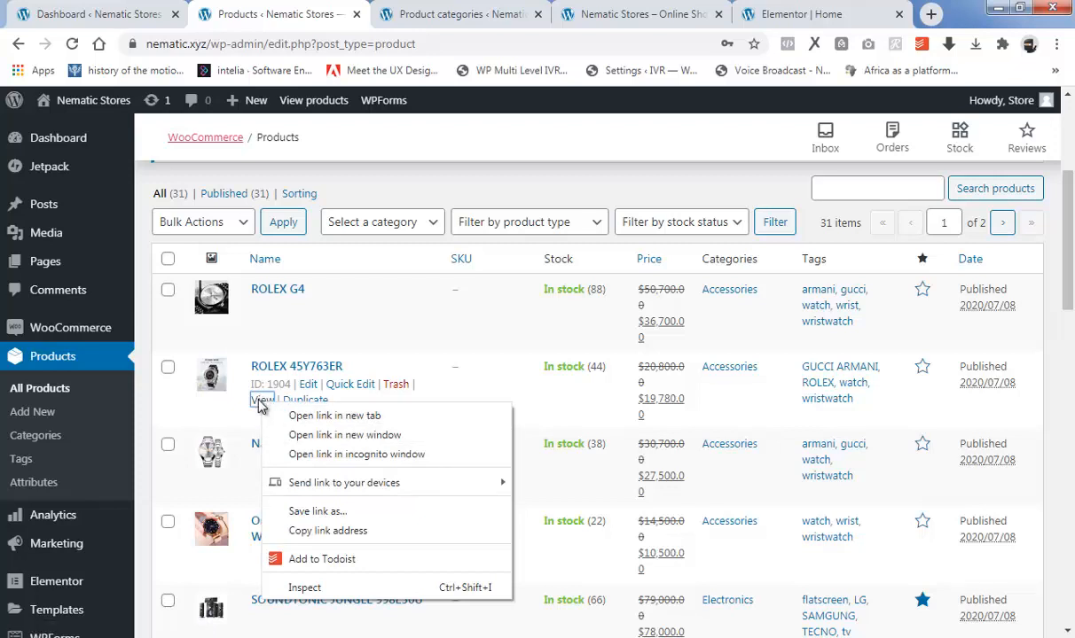
pyautogui.click(339, 533)
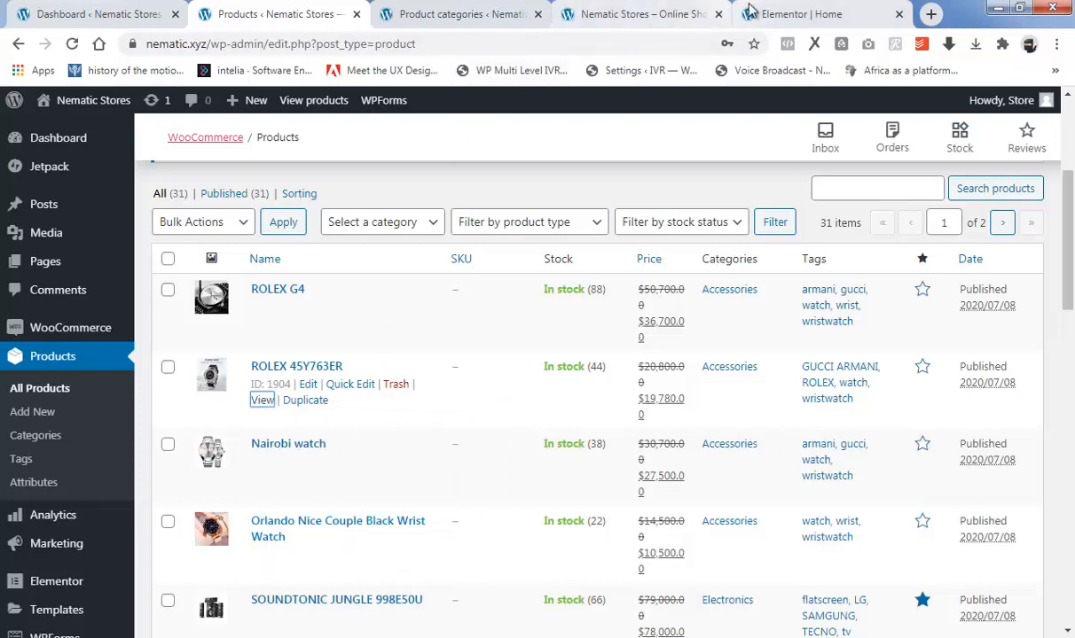
pyautogui.click(781, 13)
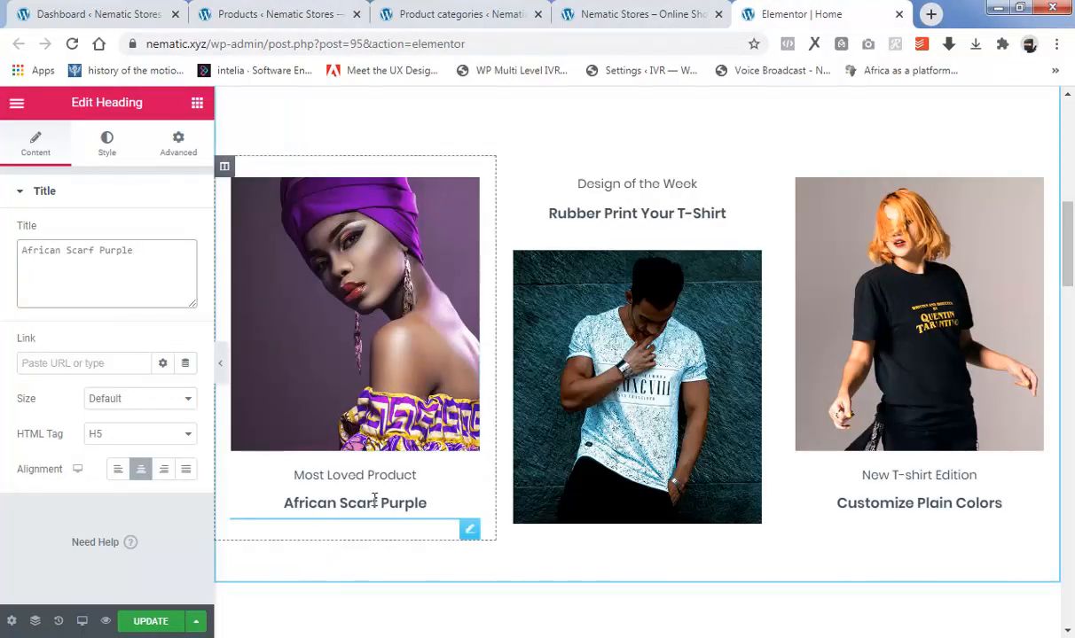
pyautogui.rightClick(55, 362)
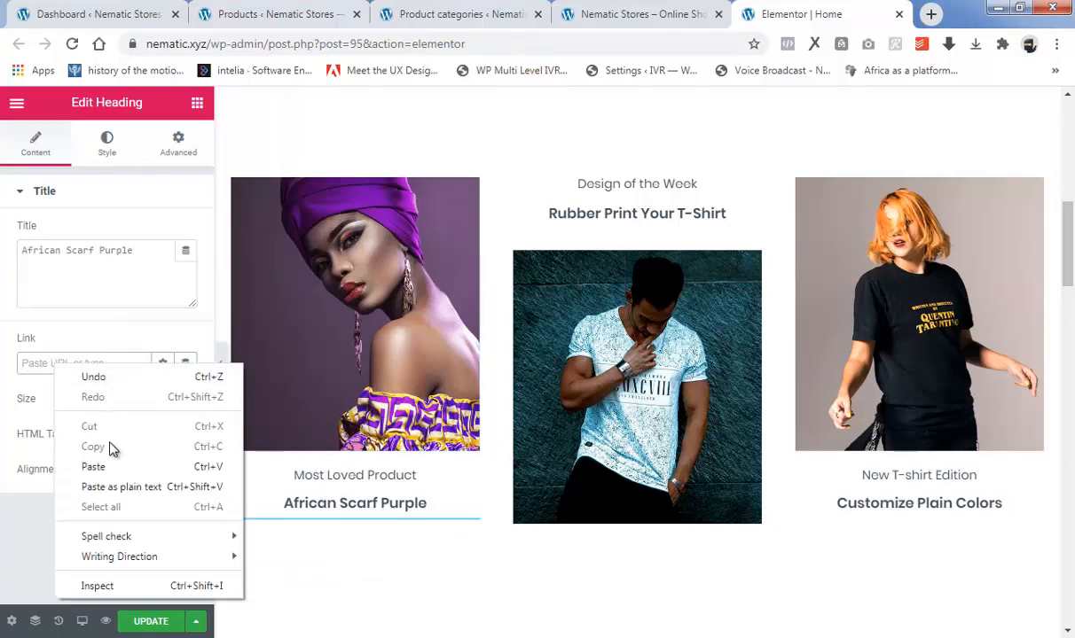
pyautogui.click(94, 468)
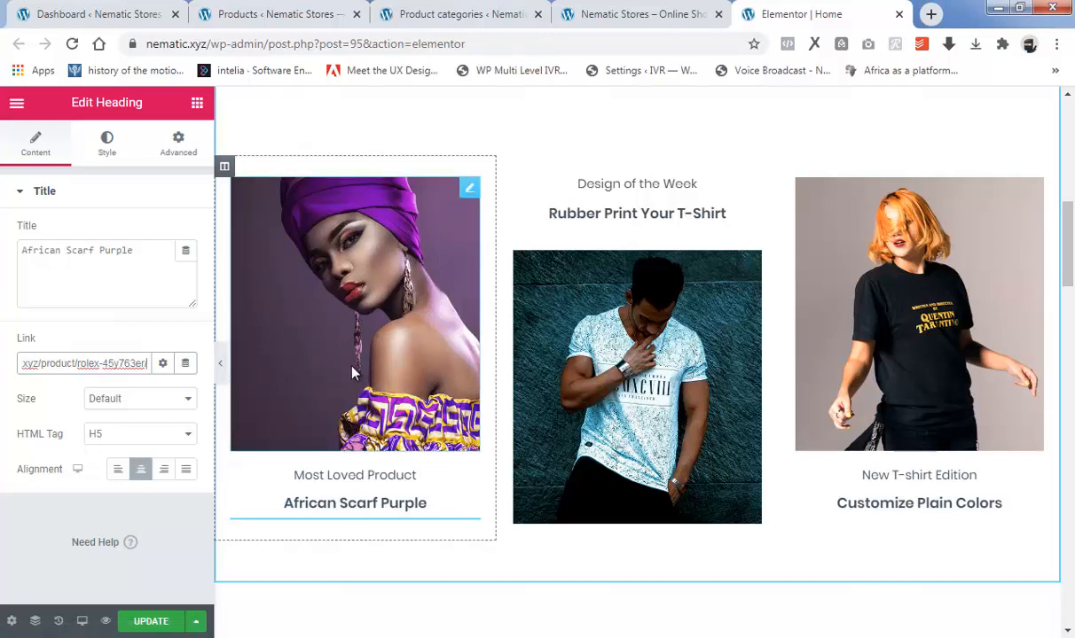
# Replace the middle T-shirt image under "Rubber Print Your T-Shirt" with image file 2 uploaded from EXERCISE FOLDER.
pyautogui.click(655, 335)
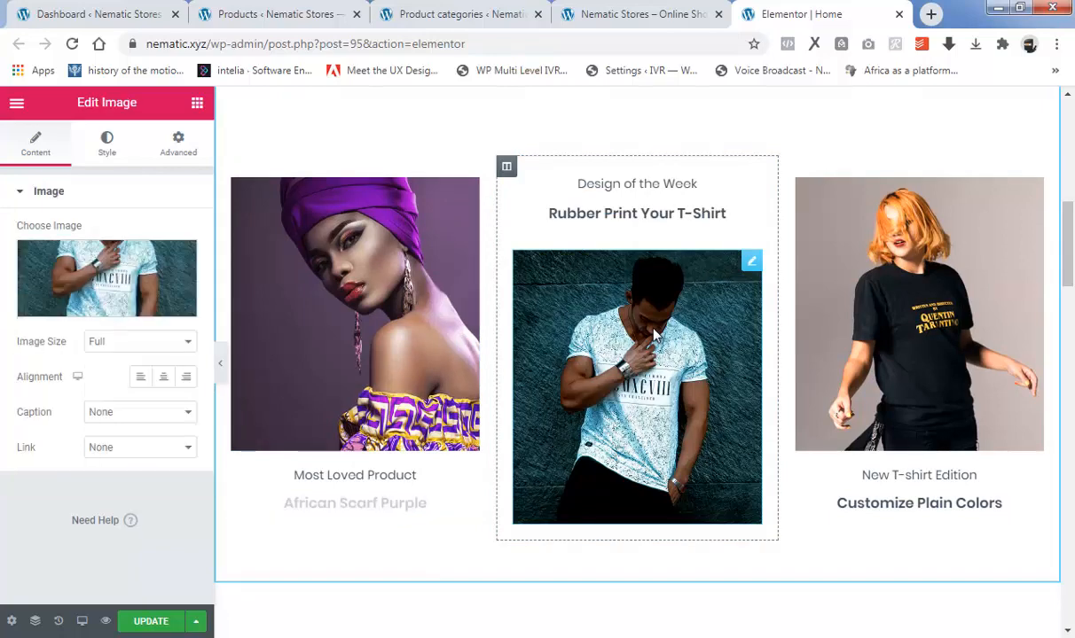
pyautogui.click(93, 306)
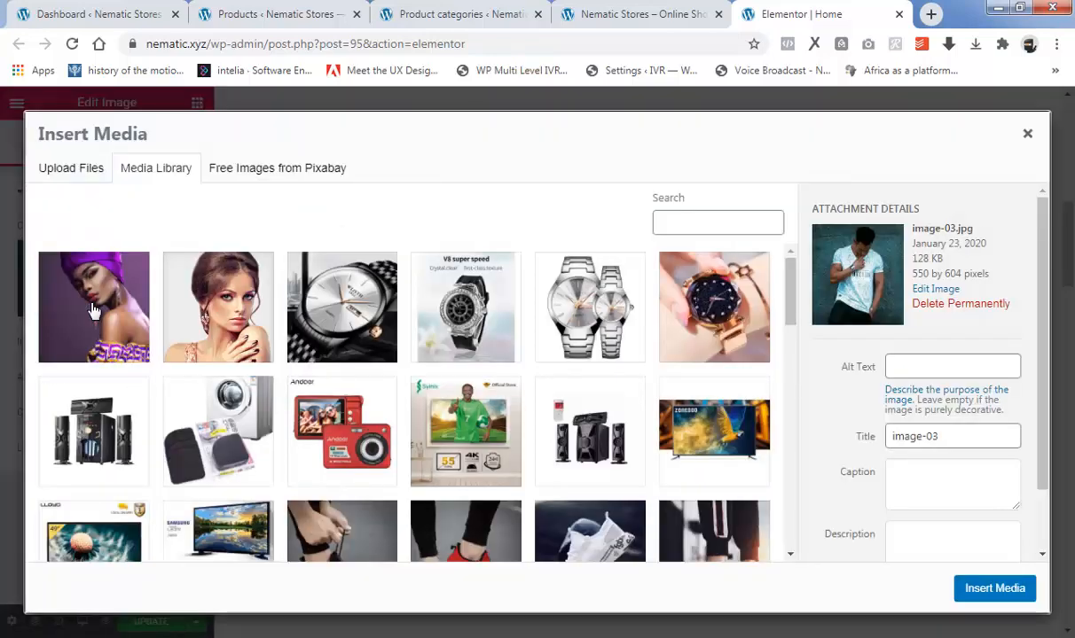
pyautogui.click(63, 173)
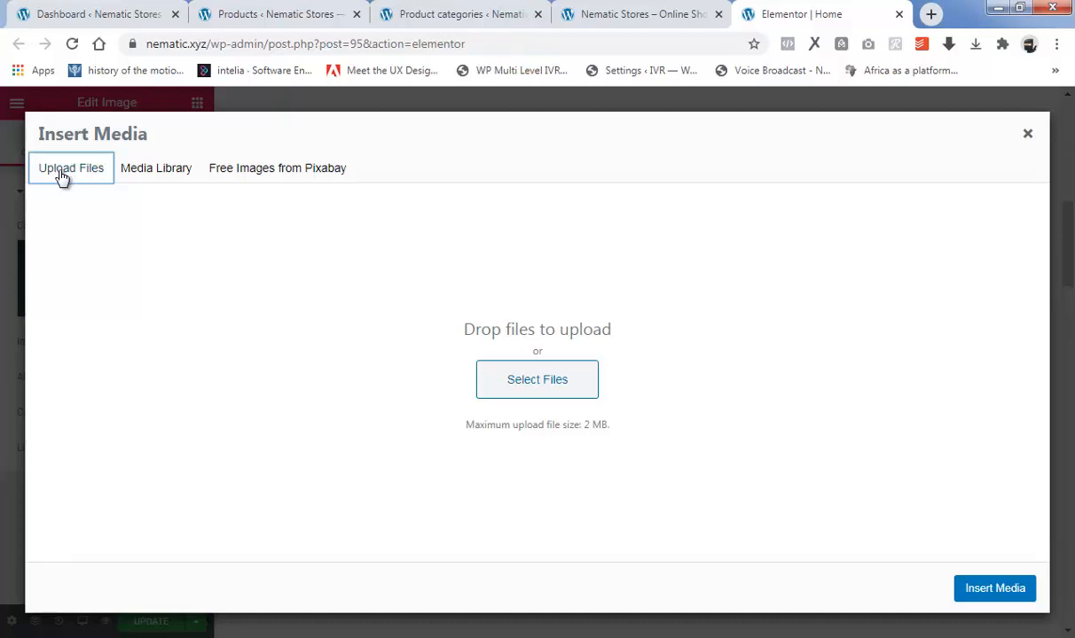
pyautogui.click(518, 380)
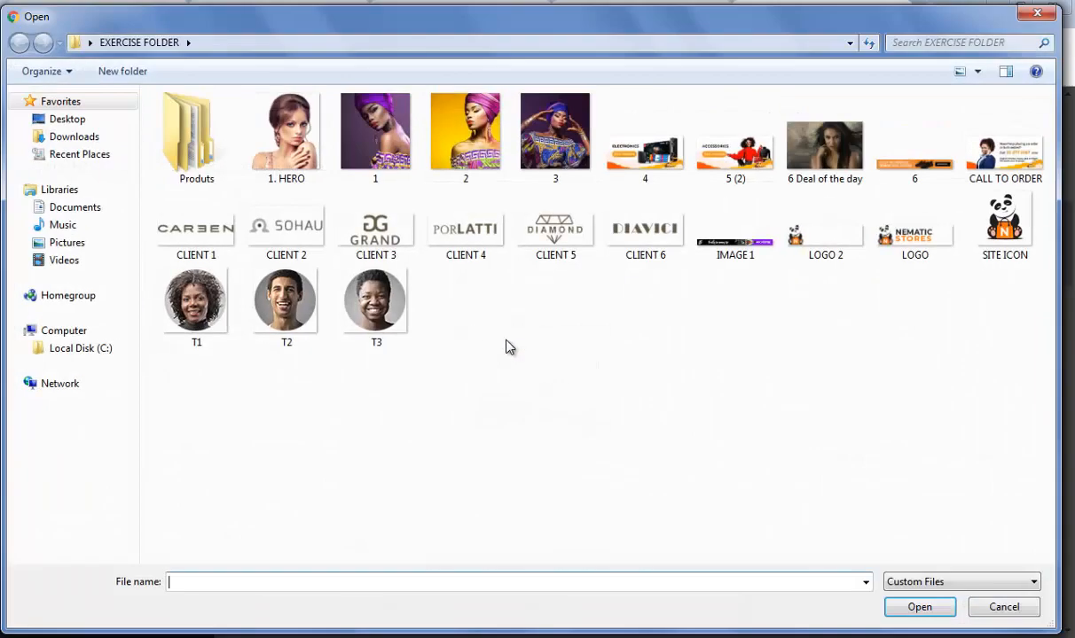
pyautogui.click(465, 154)
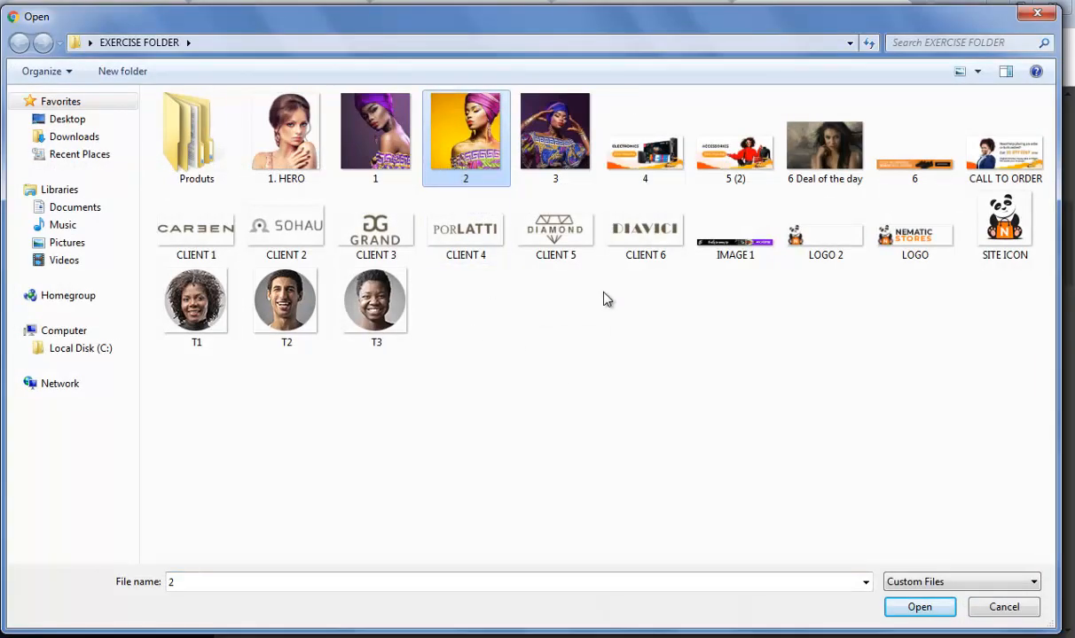
pyautogui.click(916, 607)
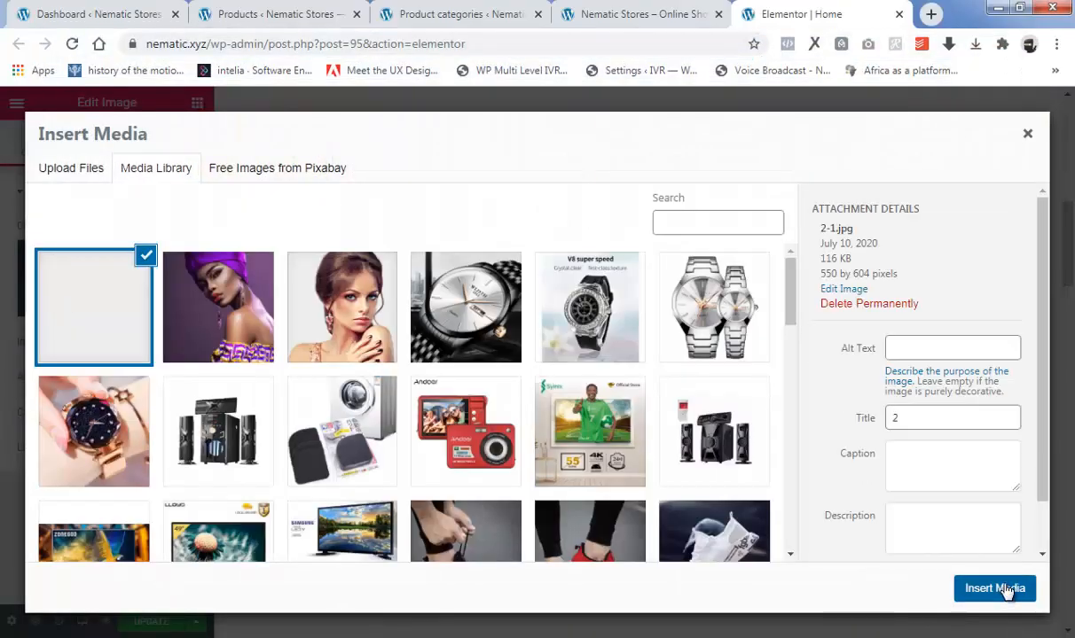
pyautogui.click(1003, 589)
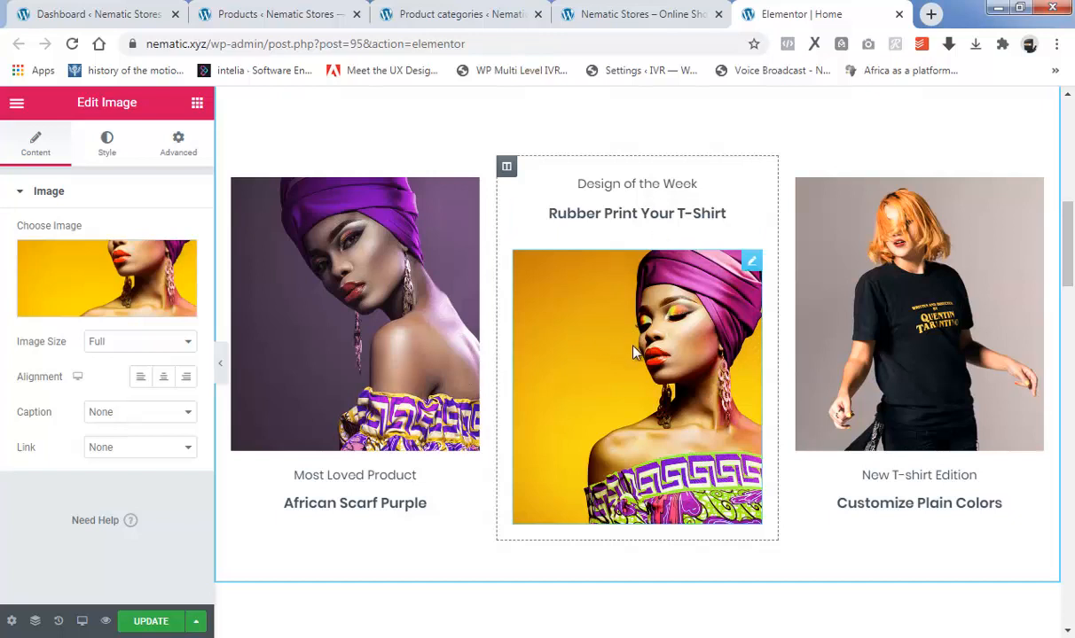
# Change the "Design of the Week" caption above the middle image to "Product of the Week".
pyautogui.click(655, 186)
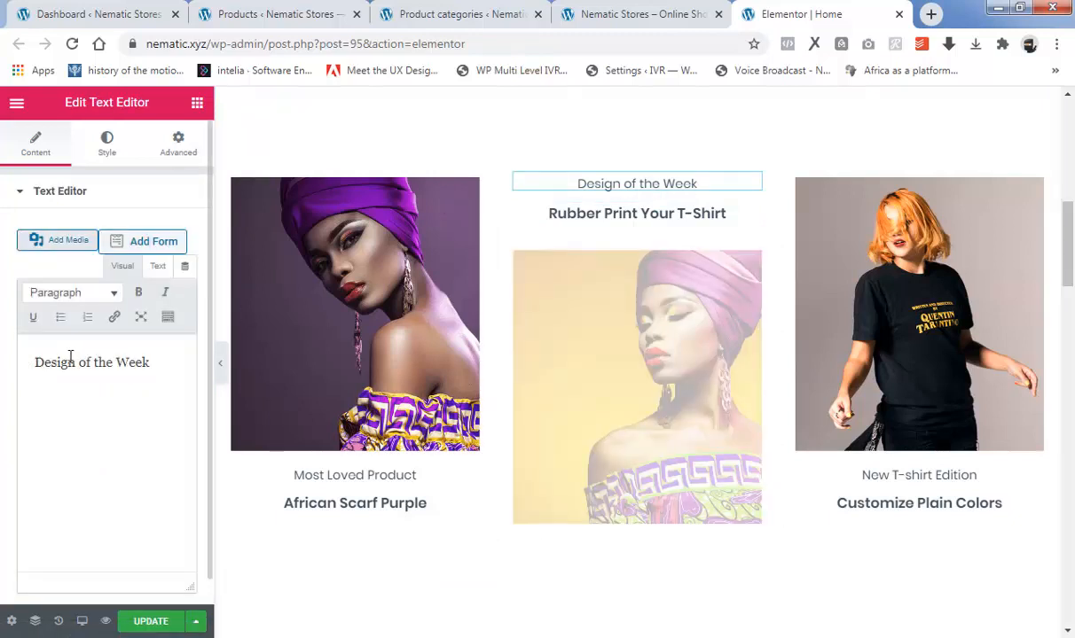
pyautogui.moveTo(75, 362); pyautogui.dragTo(29, 367)
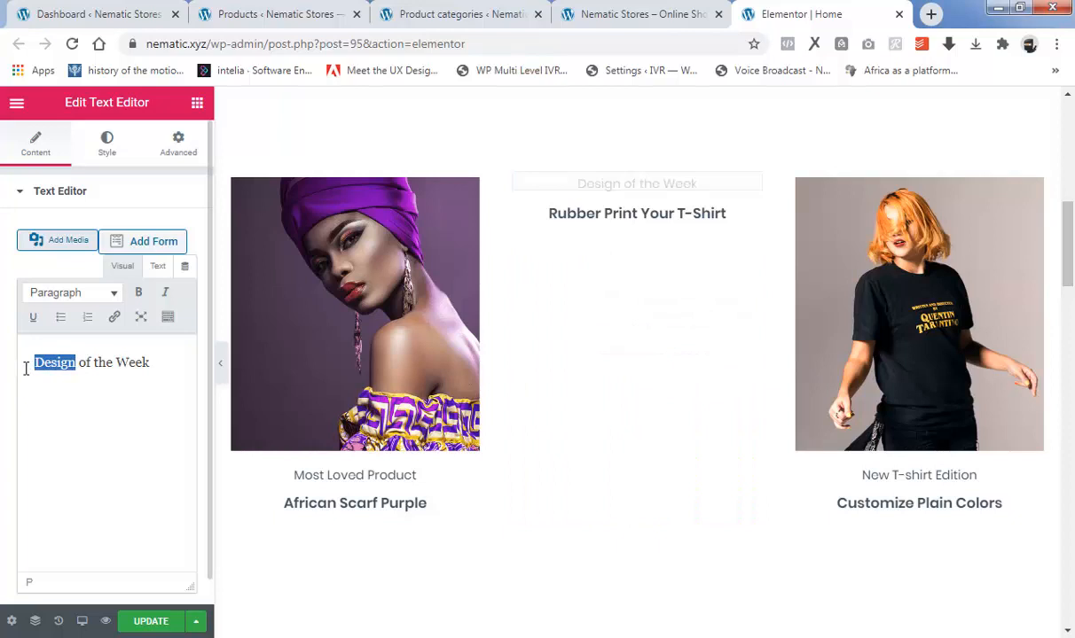
pyautogui.write('P')
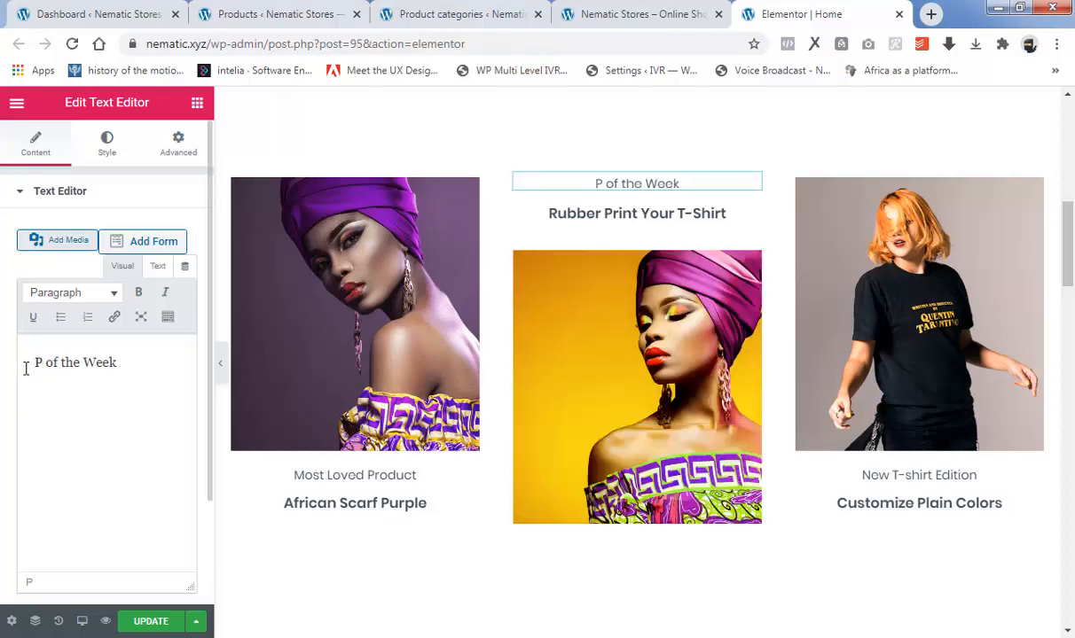
pyautogui.write('roduct')
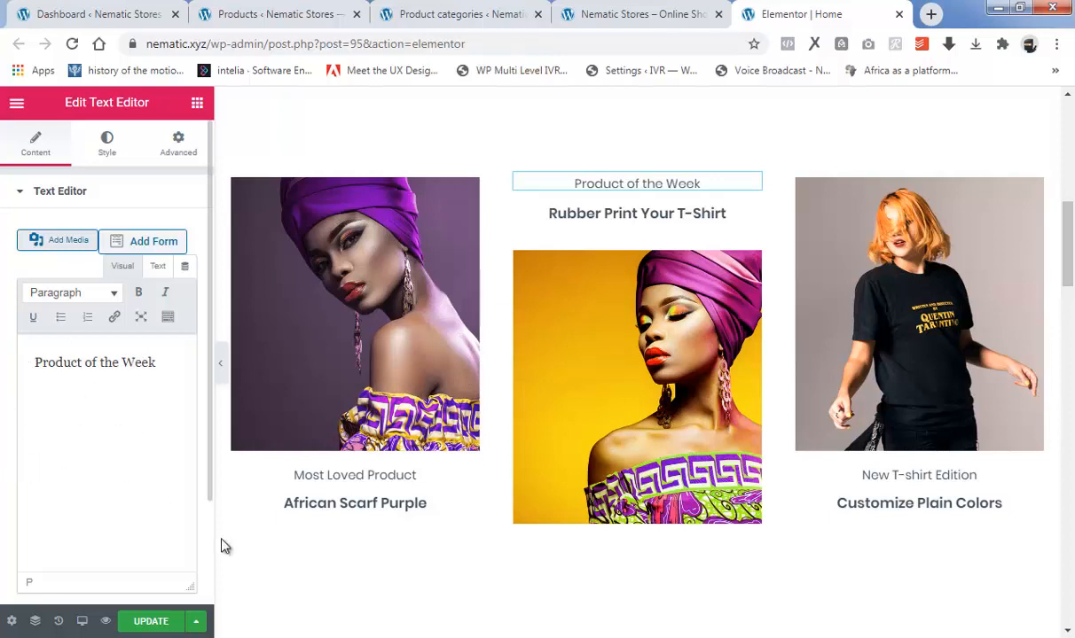
# Replace the "Rubber Print Your T-Shirt" heading above the middle image with "African jewelry Gold".
pyautogui.click(634, 223)
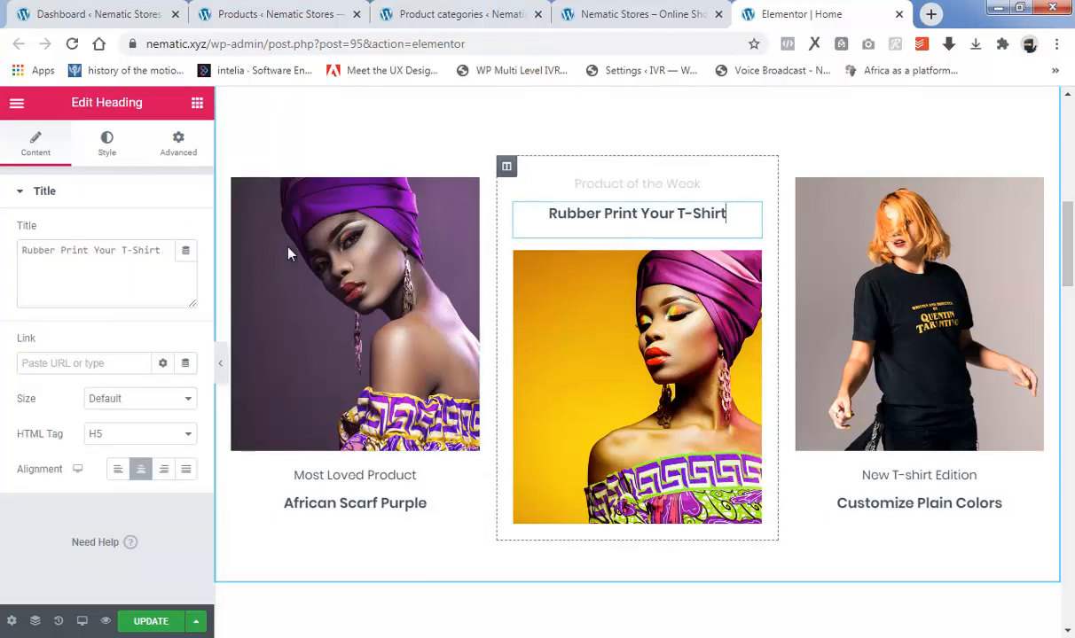
pyautogui.moveTo(162, 250); pyautogui.dragTo(7, 264)
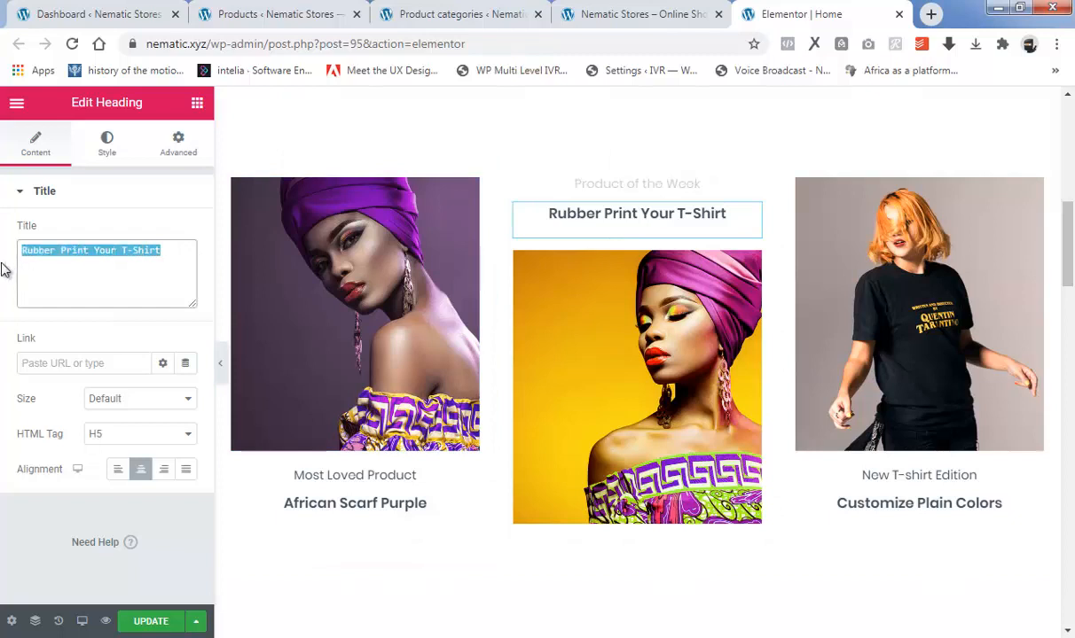
pyautogui.write('African jewelry Gold')
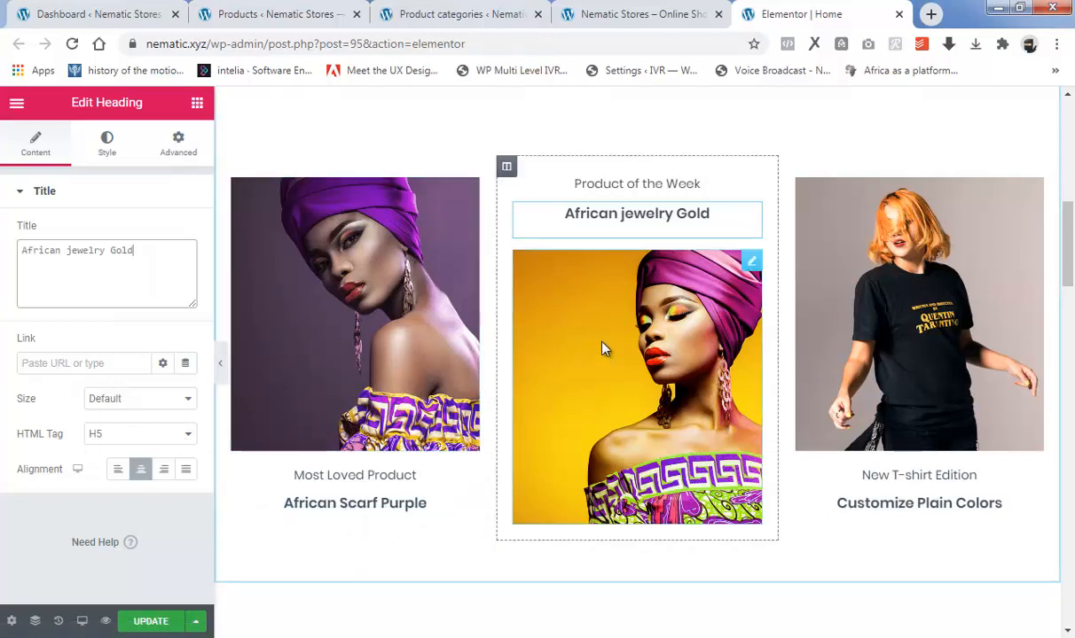
# Give the middle image a custom URL link to the ROLEX 45Y763ER product page, using the address copied from the products list.
pyautogui.click(666, 353)
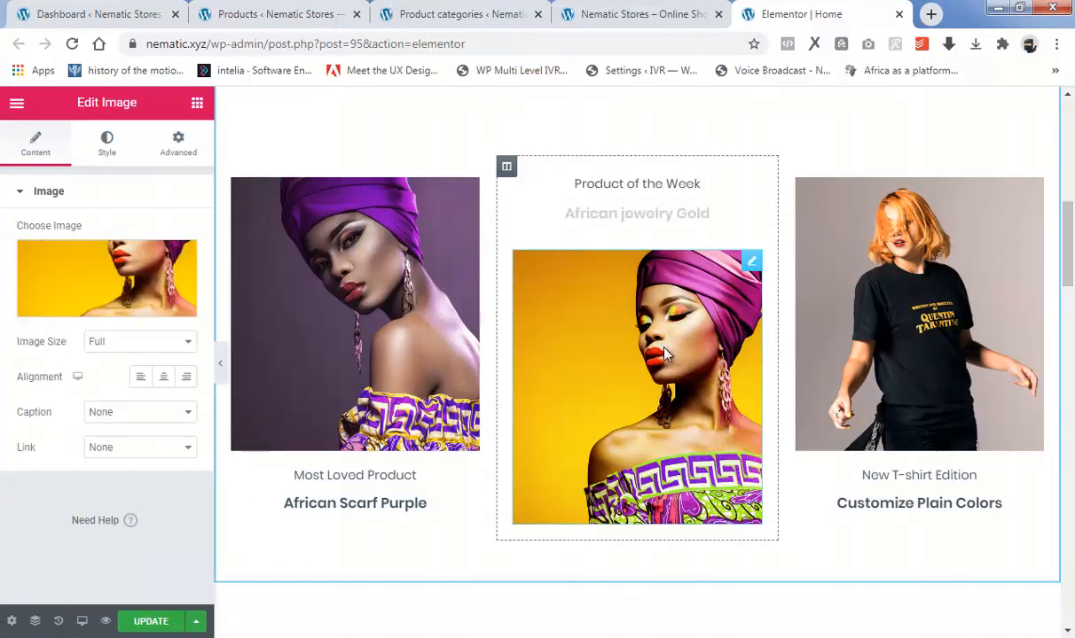
pyautogui.click(158, 449)
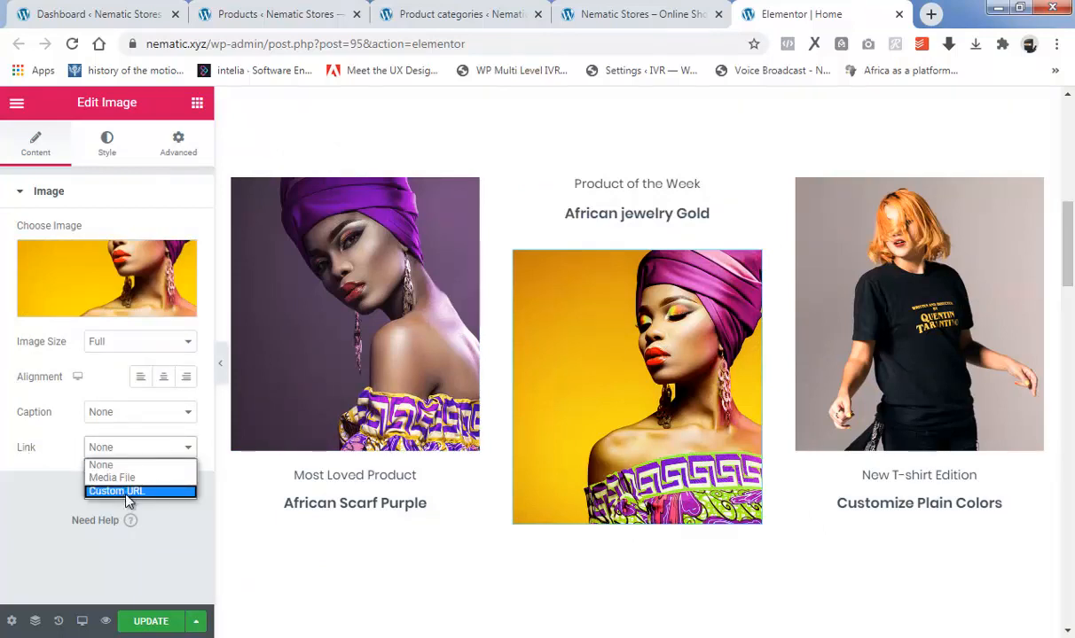
pyautogui.click(125, 494)
pyautogui.click(82, 490)
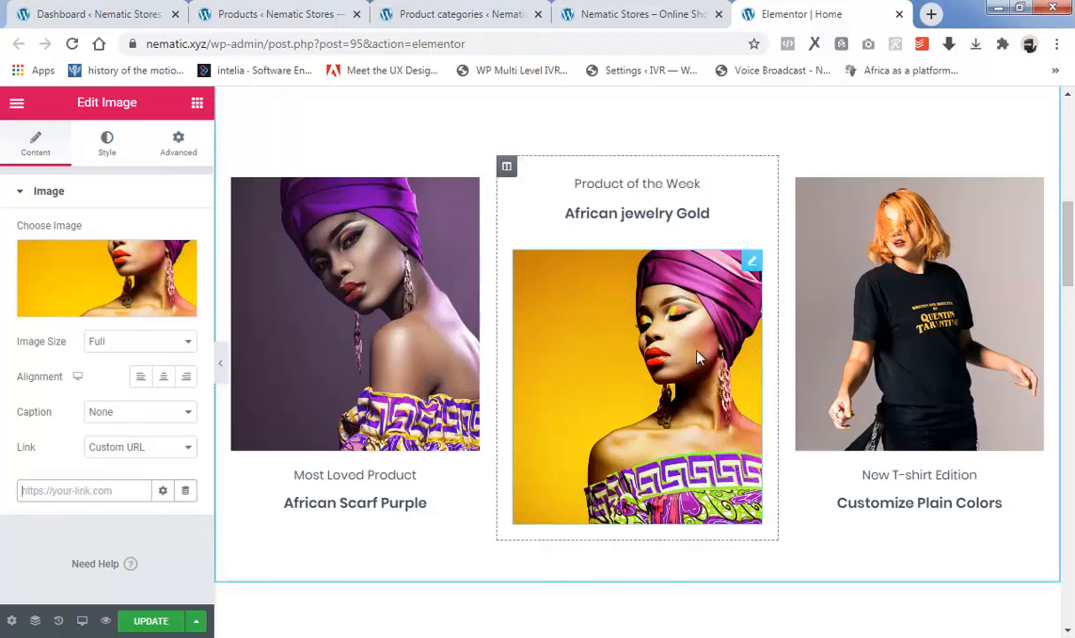
pyautogui.click(282, 13)
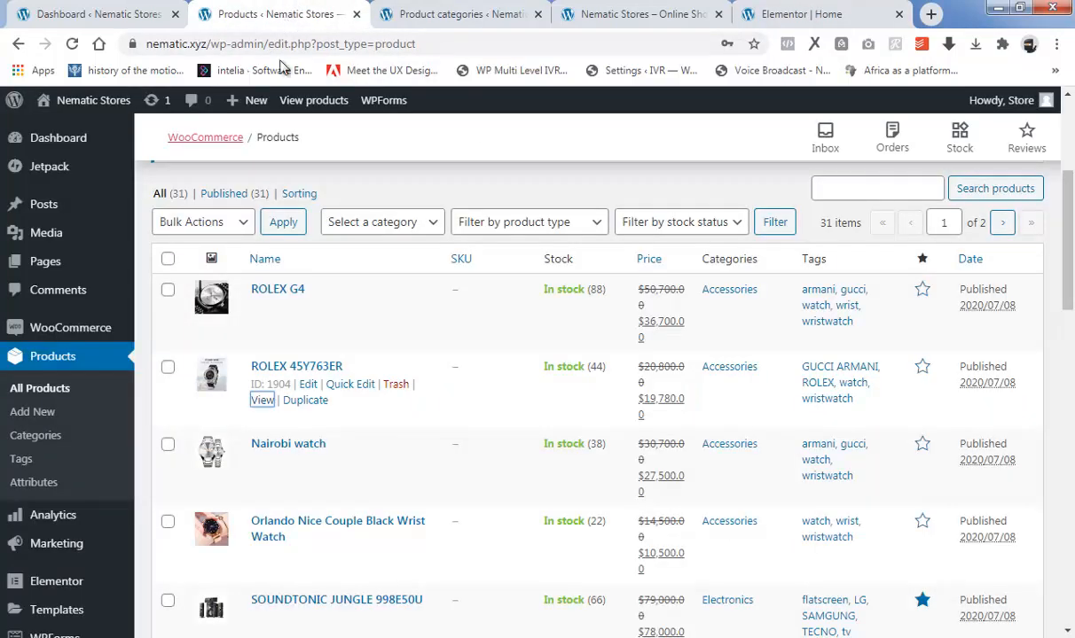
pyautogui.rightClick(261, 403)
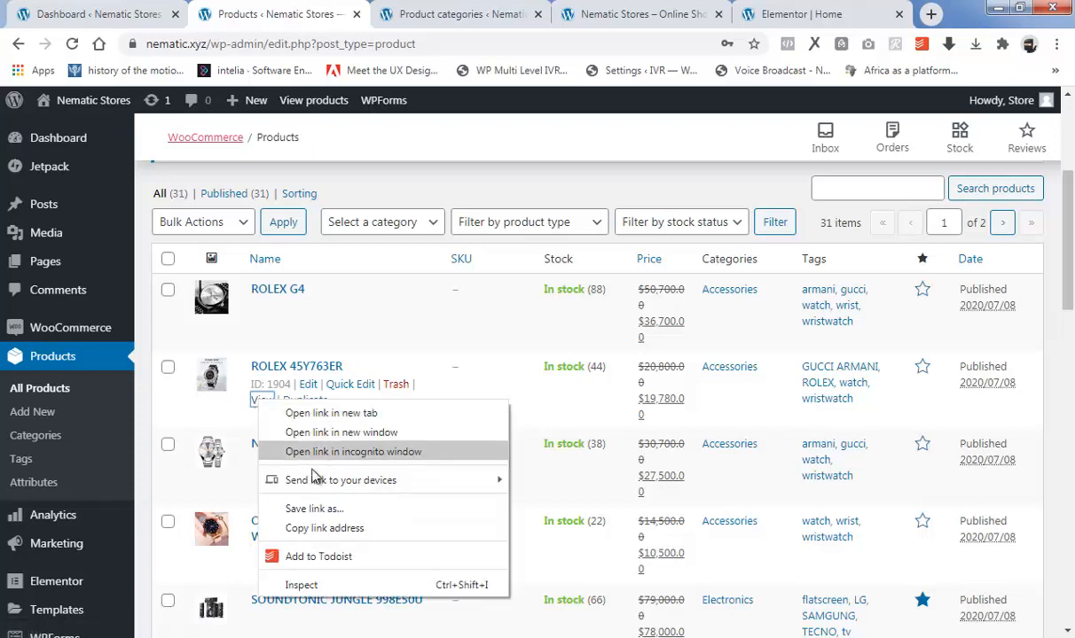
pyautogui.click(324, 528)
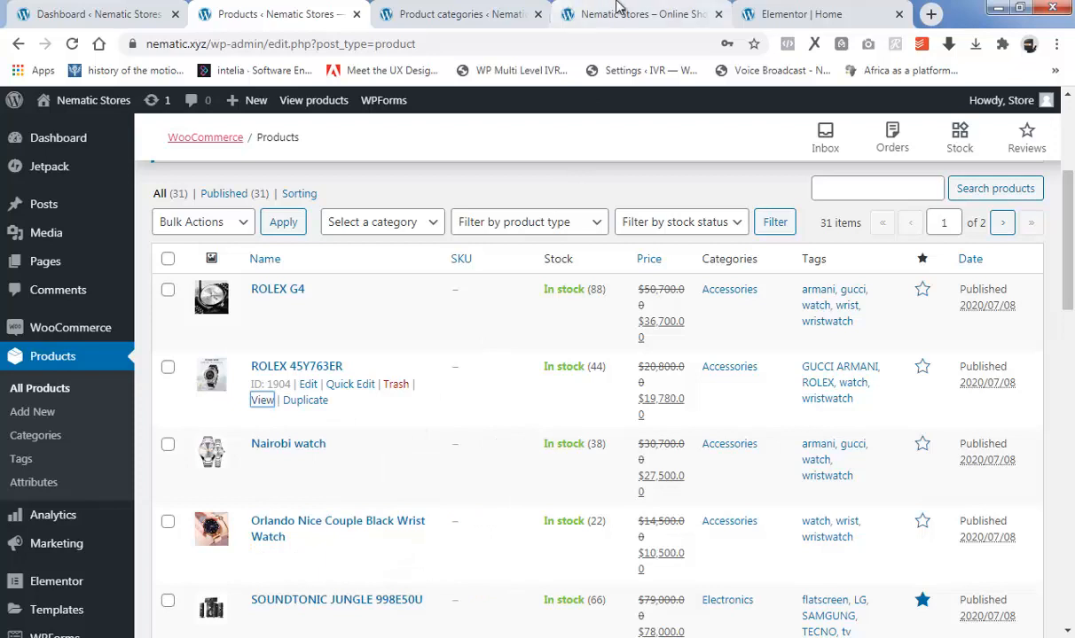
pyautogui.click(780, 14)
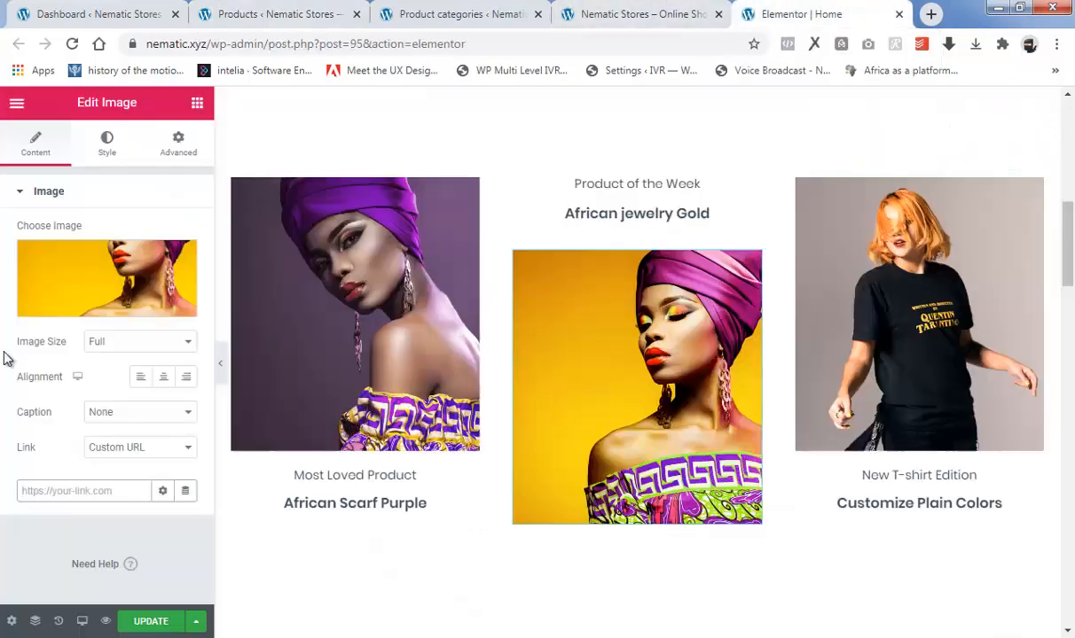
pyautogui.rightClick(50, 486)
pyautogui.click(107, 355)
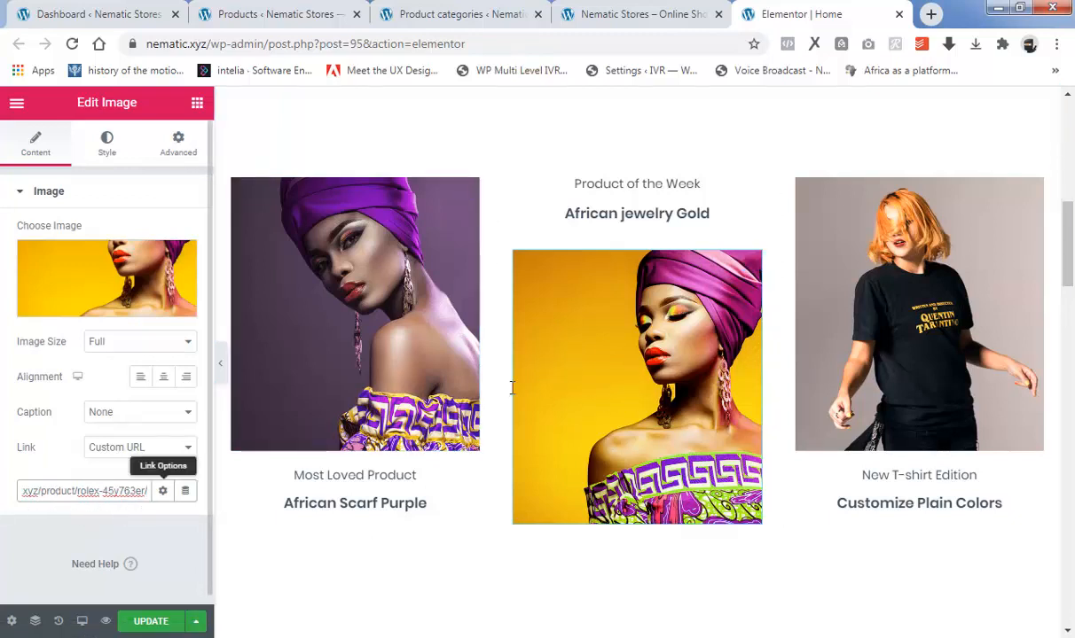
# Link the "African jewelry Gold" heading to the copied ROLEX 45Y763ER product page address.
pyautogui.click(652, 222)
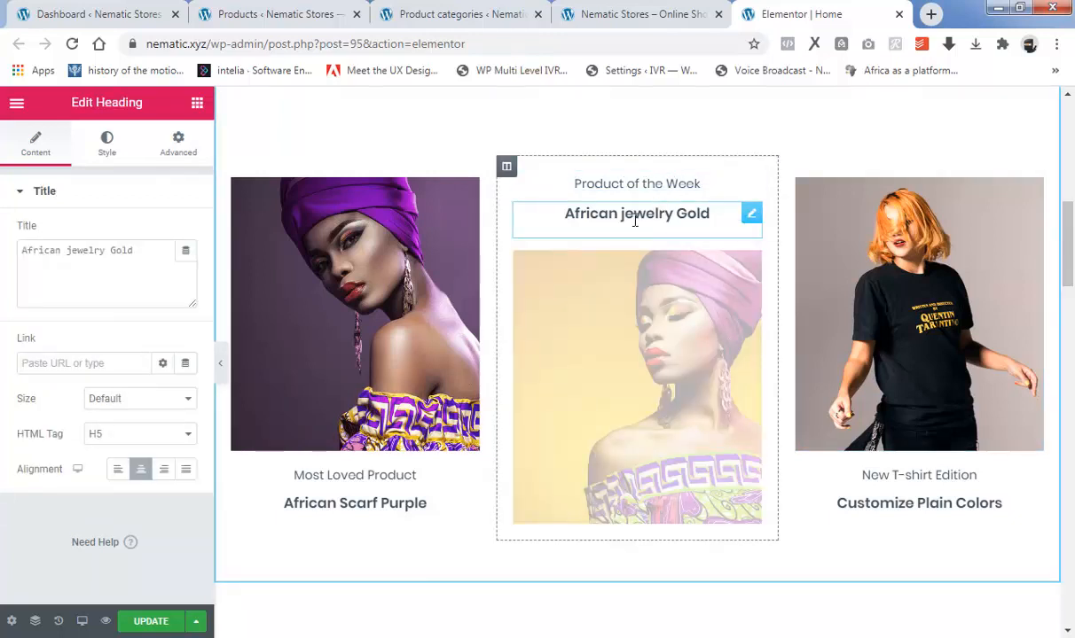
pyautogui.rightClick(87, 365)
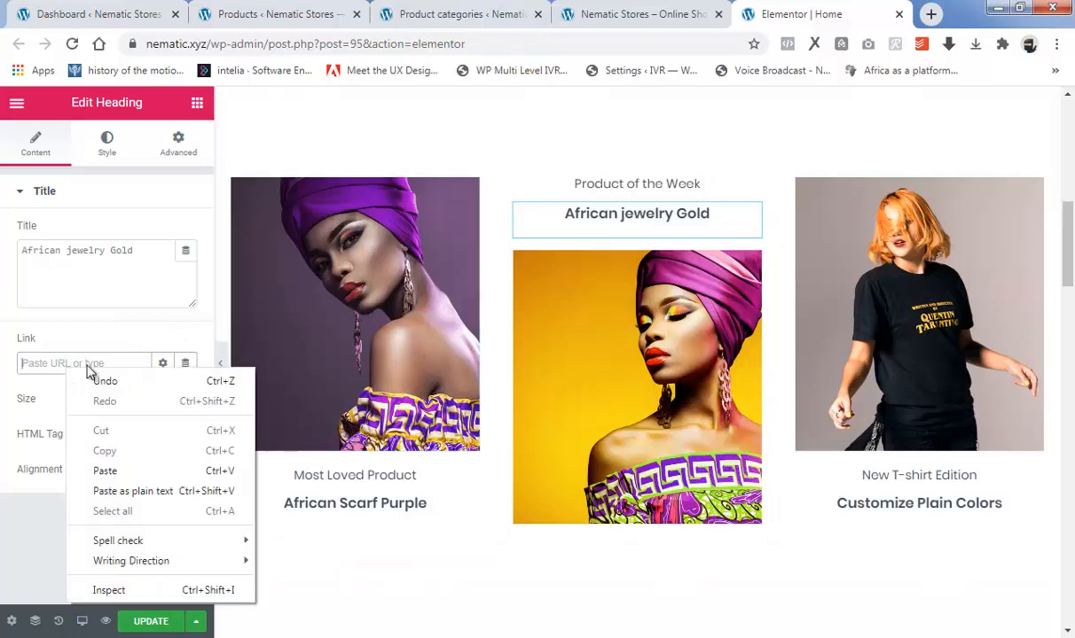
pyautogui.click(123, 472)
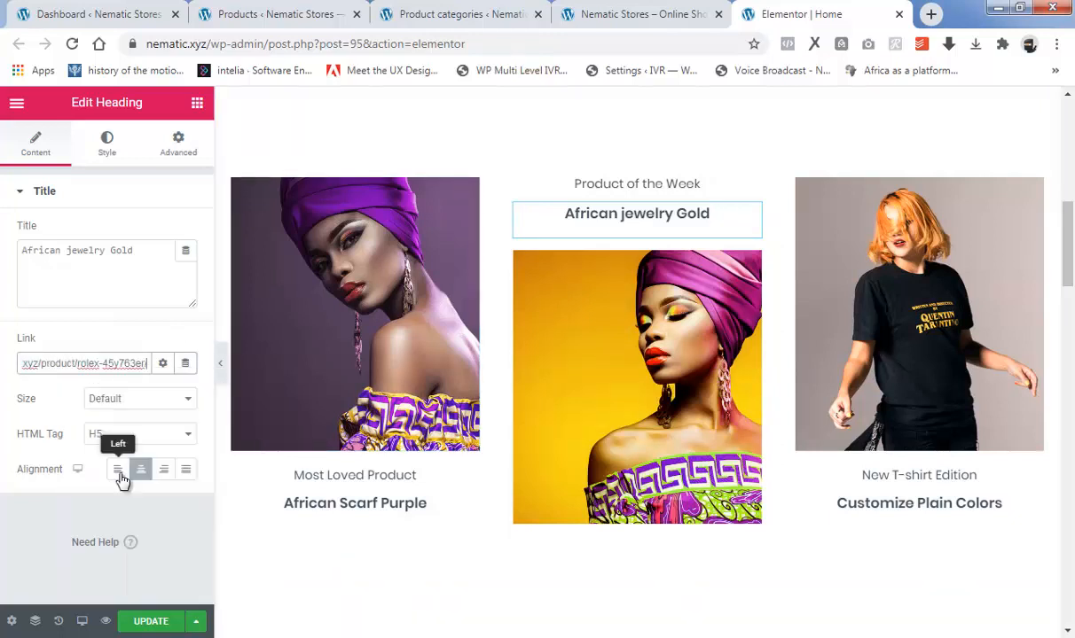
# Give the image above "African Scarf Purple" a custom URL link to the copied ROLEX 45Y763ER product page address.
pyautogui.click(350, 304)
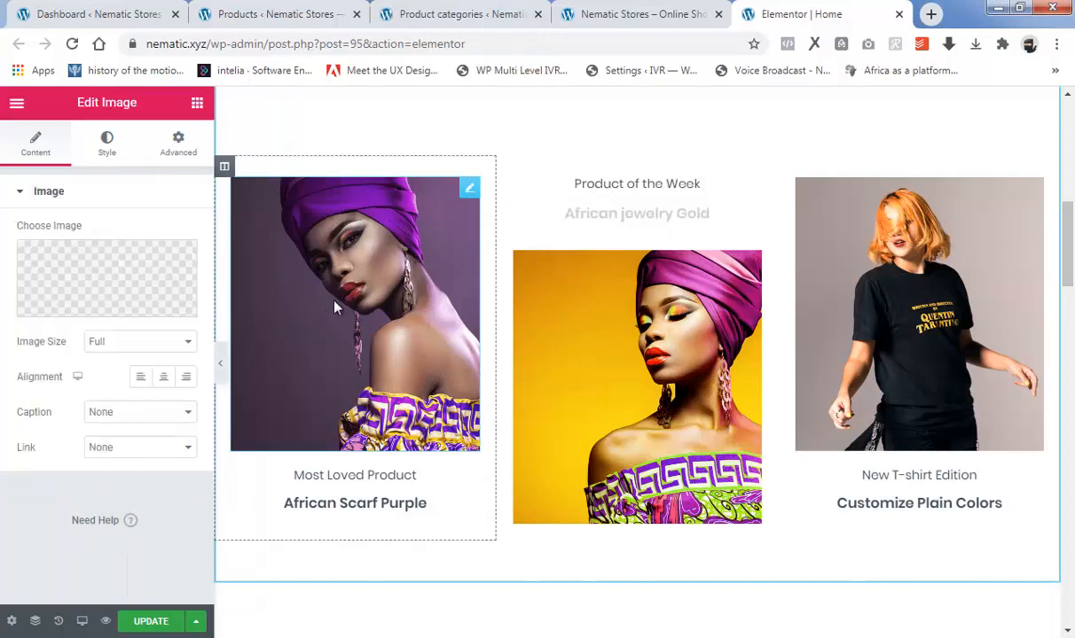
pyautogui.click(153, 450)
pyautogui.click(142, 492)
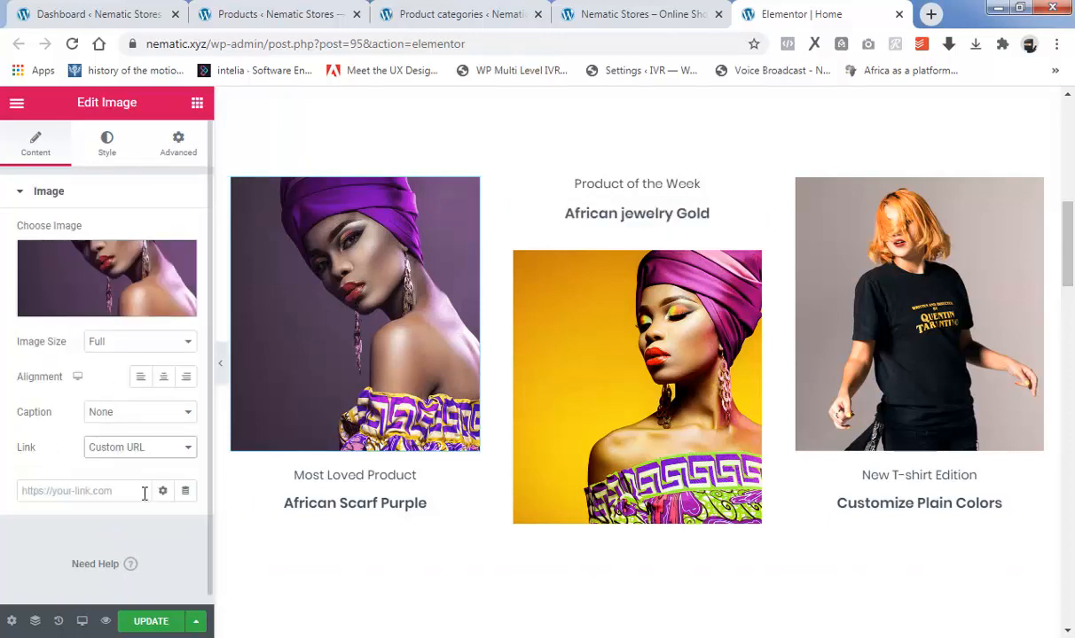
pyautogui.rightClick(48, 491)
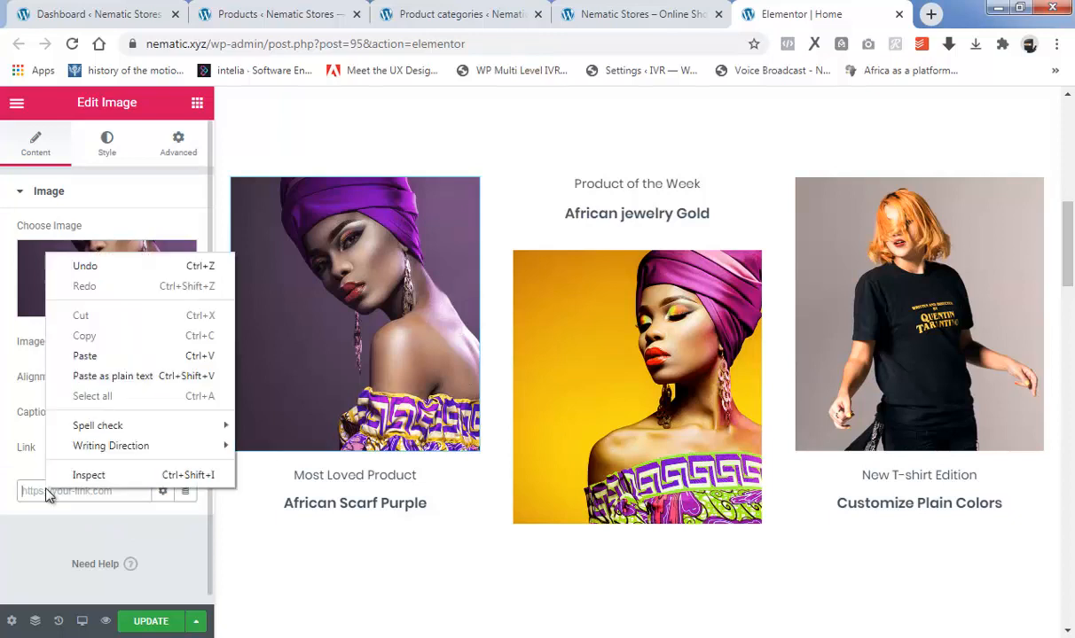
pyautogui.click(99, 356)
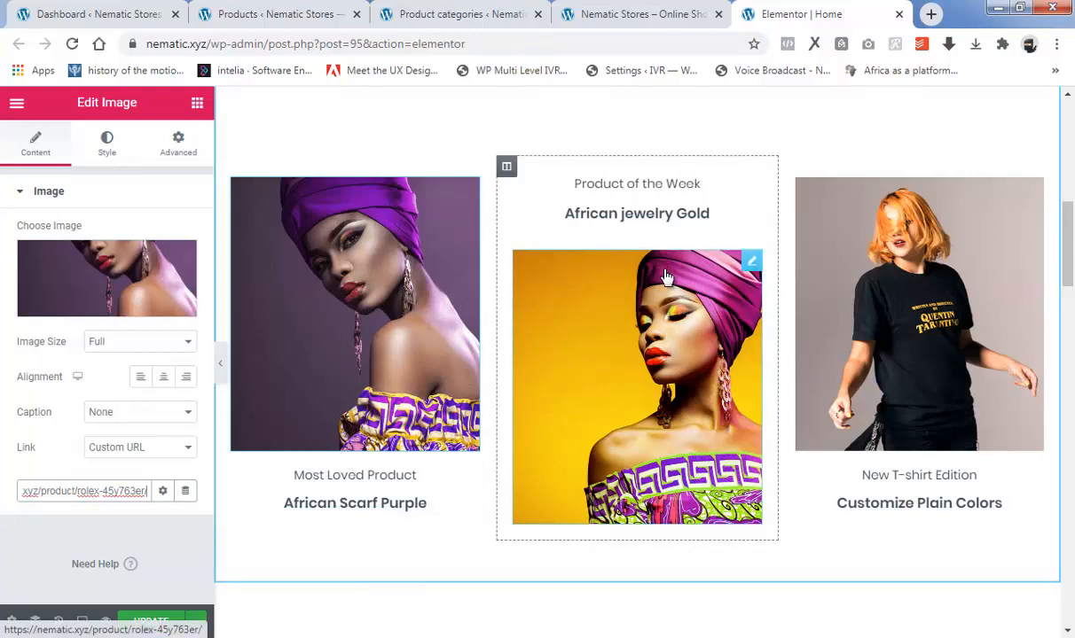
# Replace the third image, above "Customize Plain Colors", with image 3 uploaded from the EXERCISE FOLDER.
pyautogui.click(891, 277)
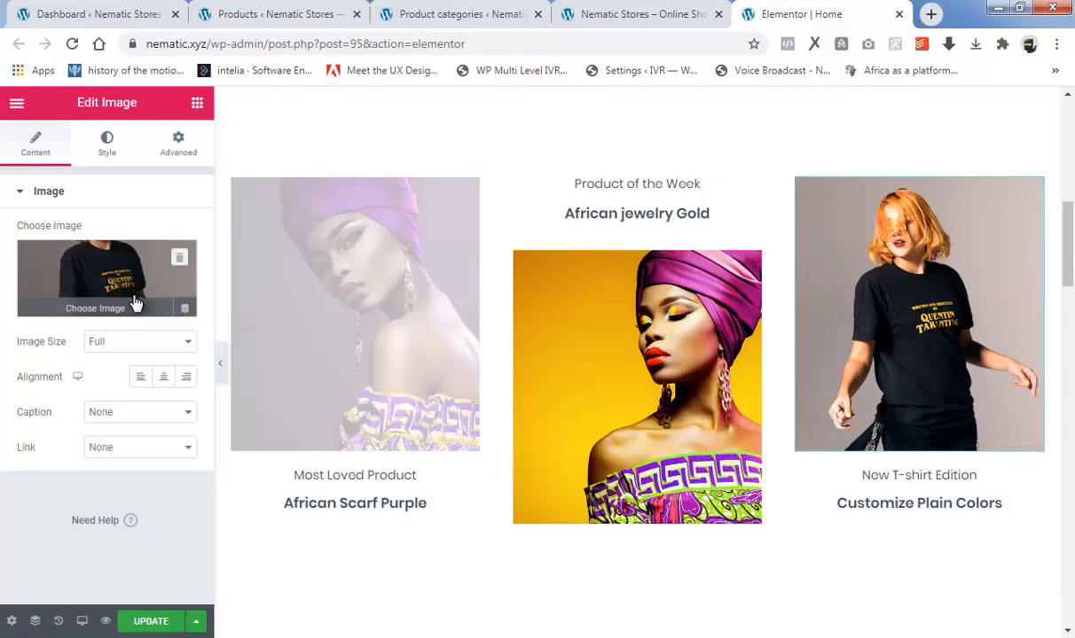
pyautogui.click(95, 305)
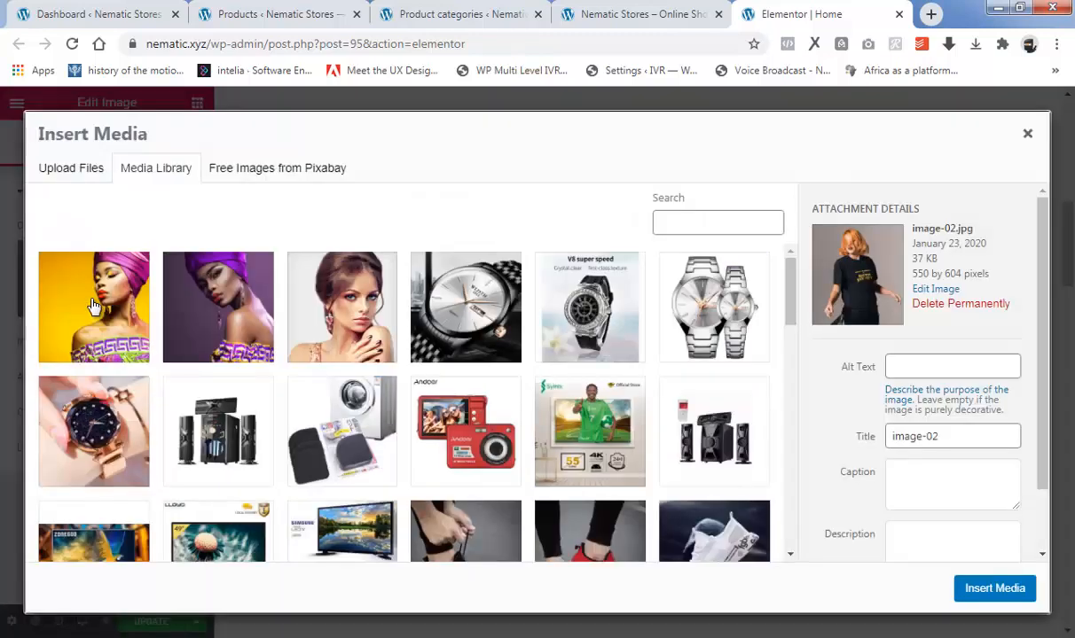
pyautogui.click(69, 182)
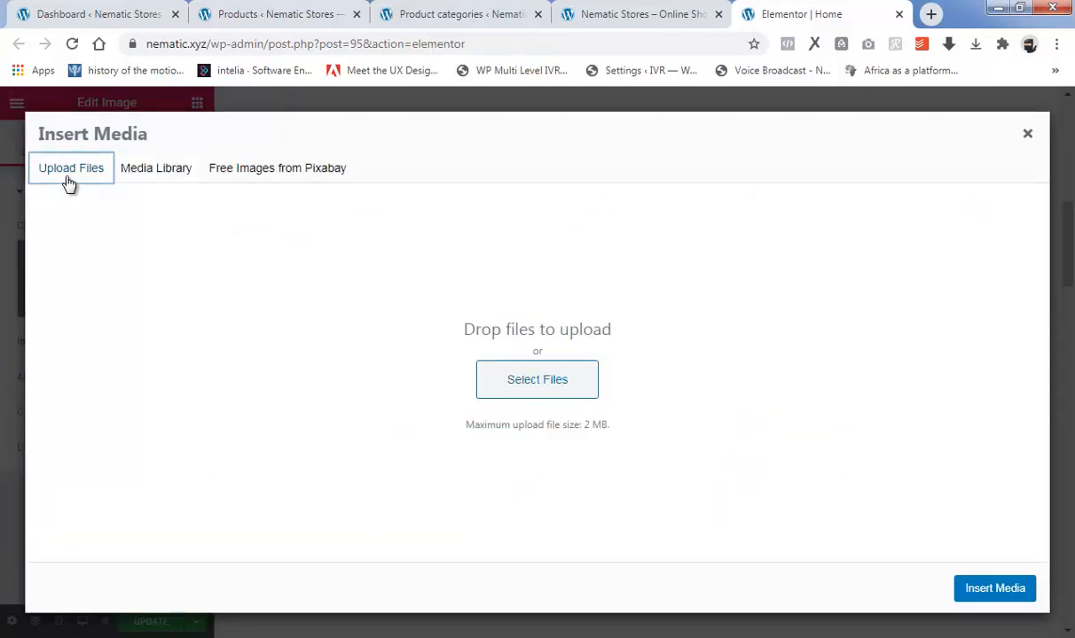
pyautogui.click(530, 376)
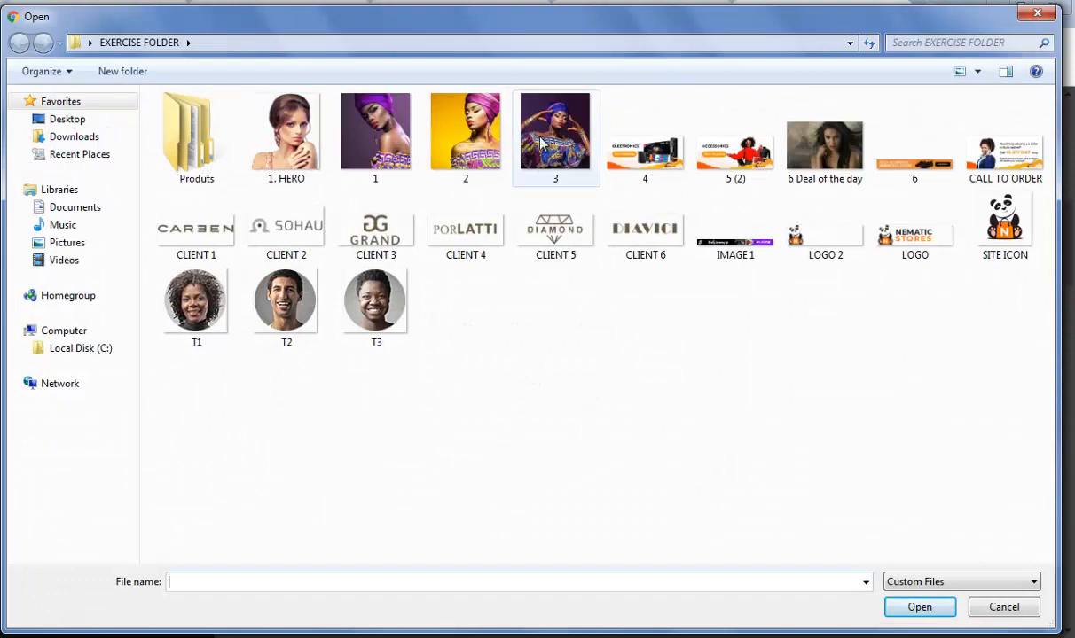
pyautogui.click(540, 141)
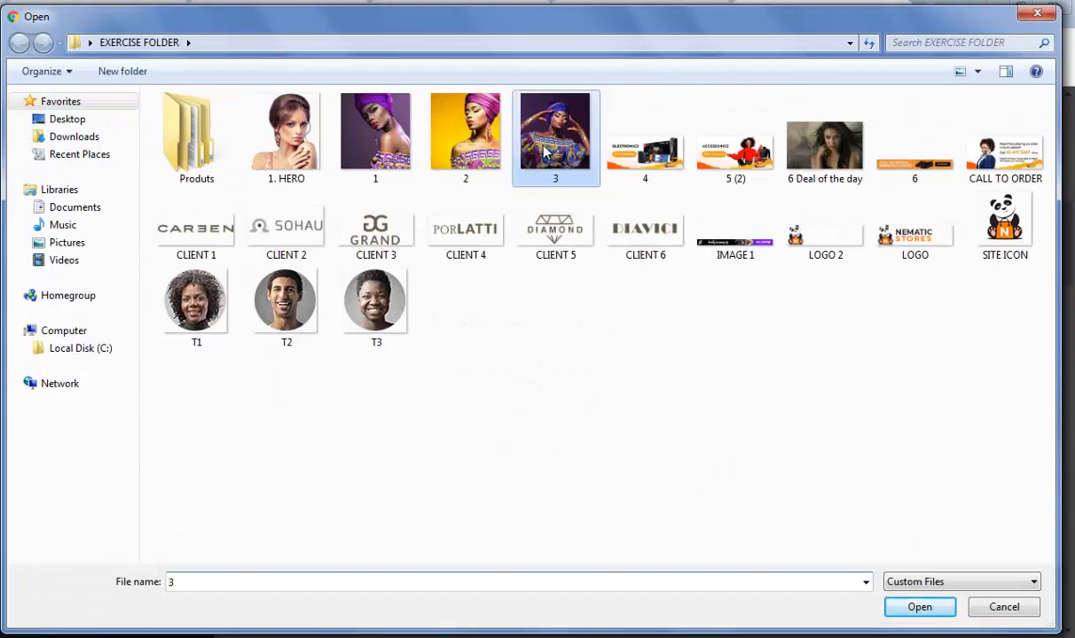
pyautogui.click(919, 608)
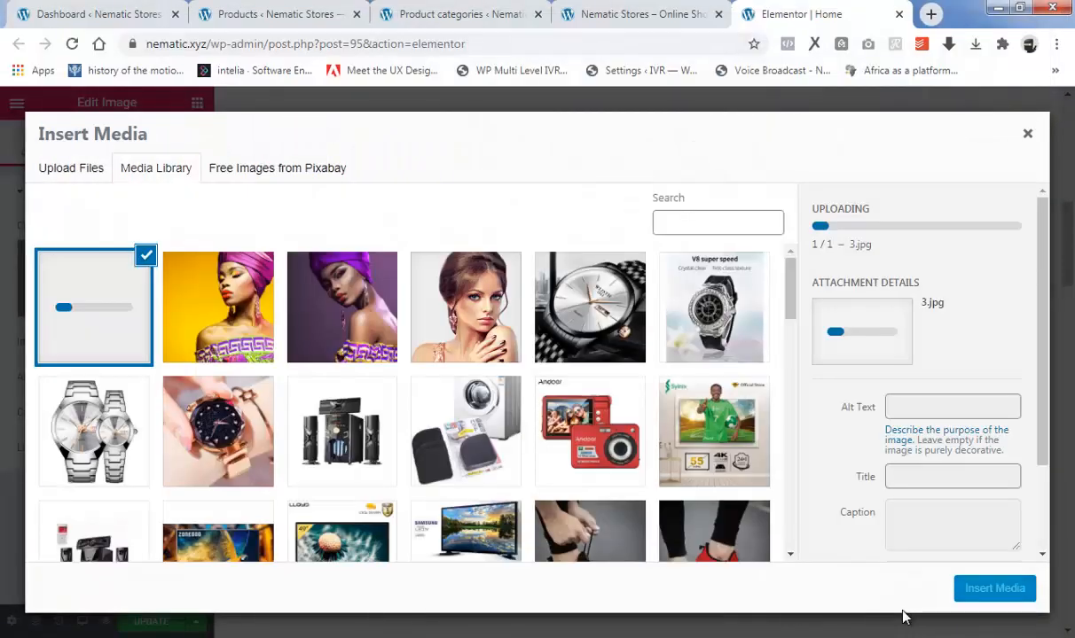
pyautogui.click(985, 591)
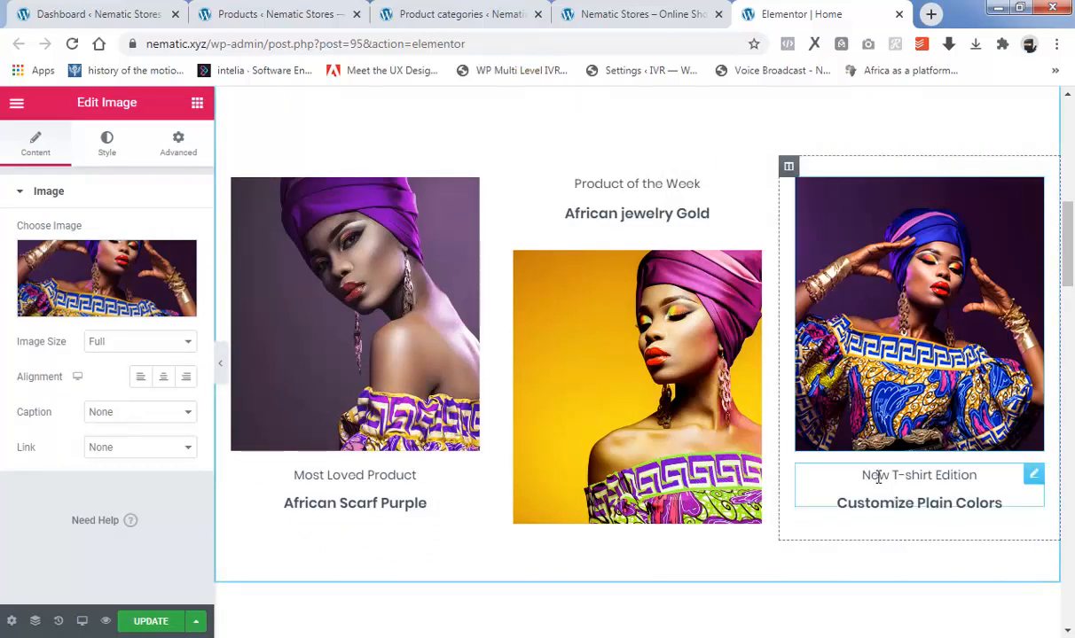
# Replace the "Customize Plain Colors" heading under the third image with "African Shirt Blue".
pyautogui.click(919, 504)
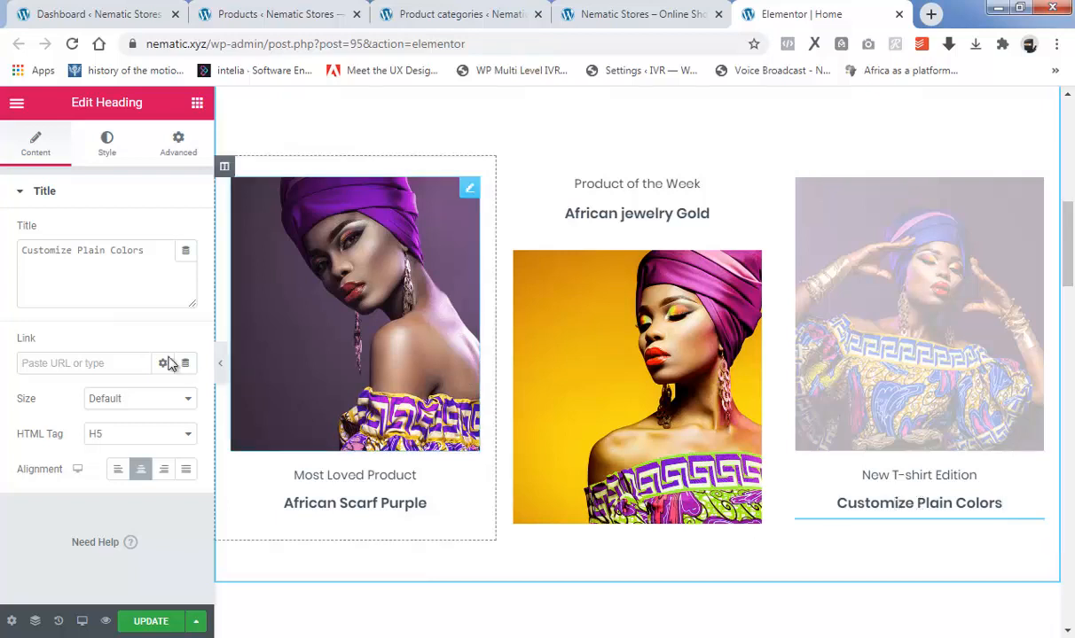
pyautogui.moveTo(146, 251); pyautogui.dragTo(26, 249)
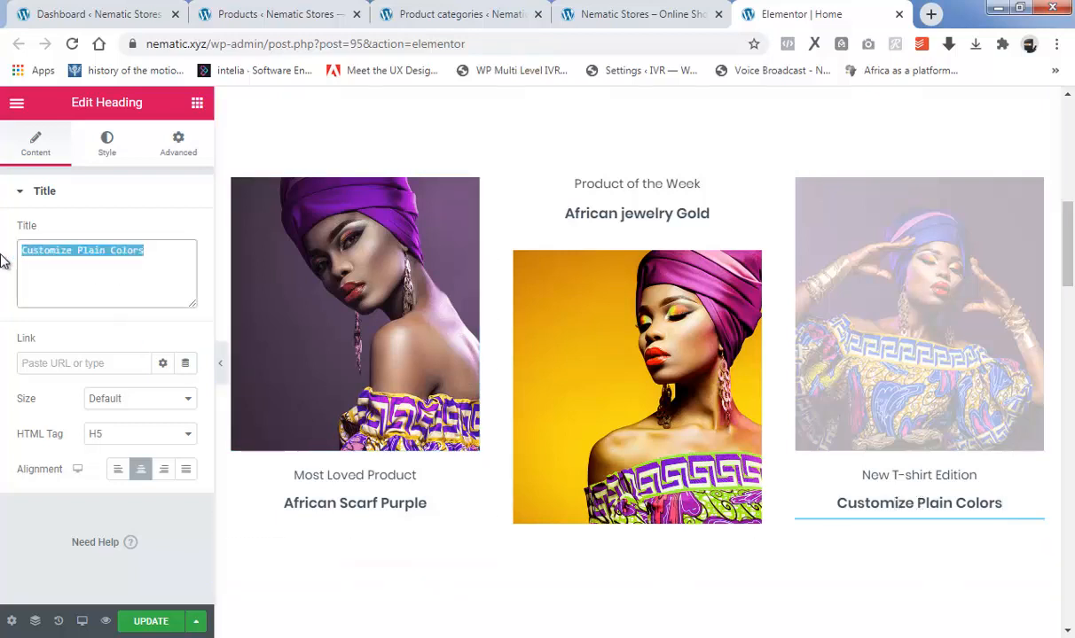
pyautogui.write('African Shirt Blue')
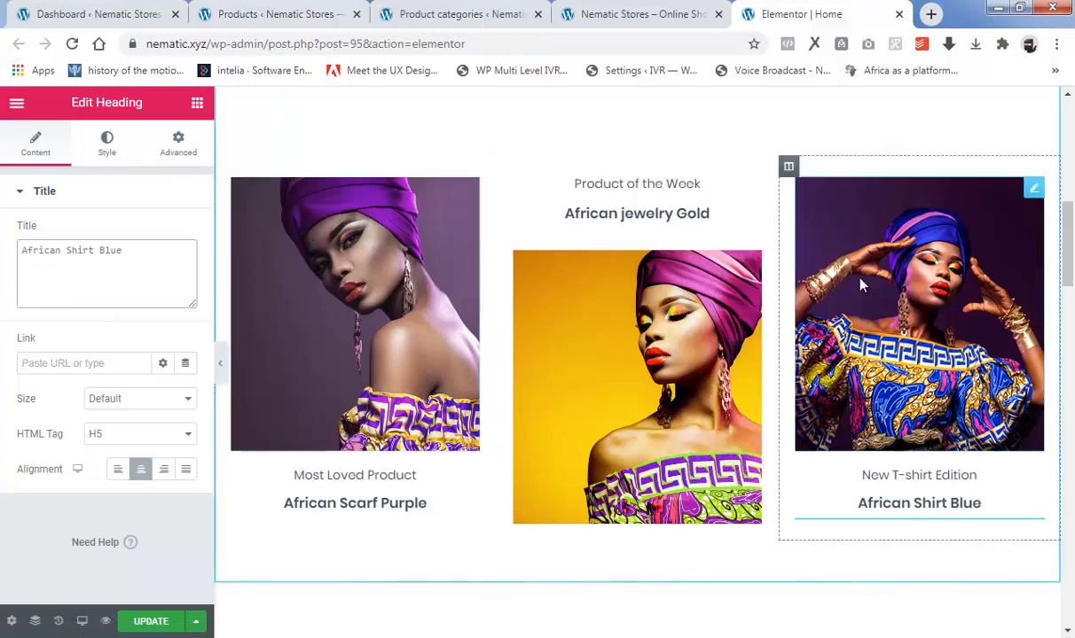
# Give the image above "African Shirt Blue" a custom URL link to the copied ROLEX 45Y763ER product page address.
pyautogui.click(915, 299)
pyautogui.click(113, 447)
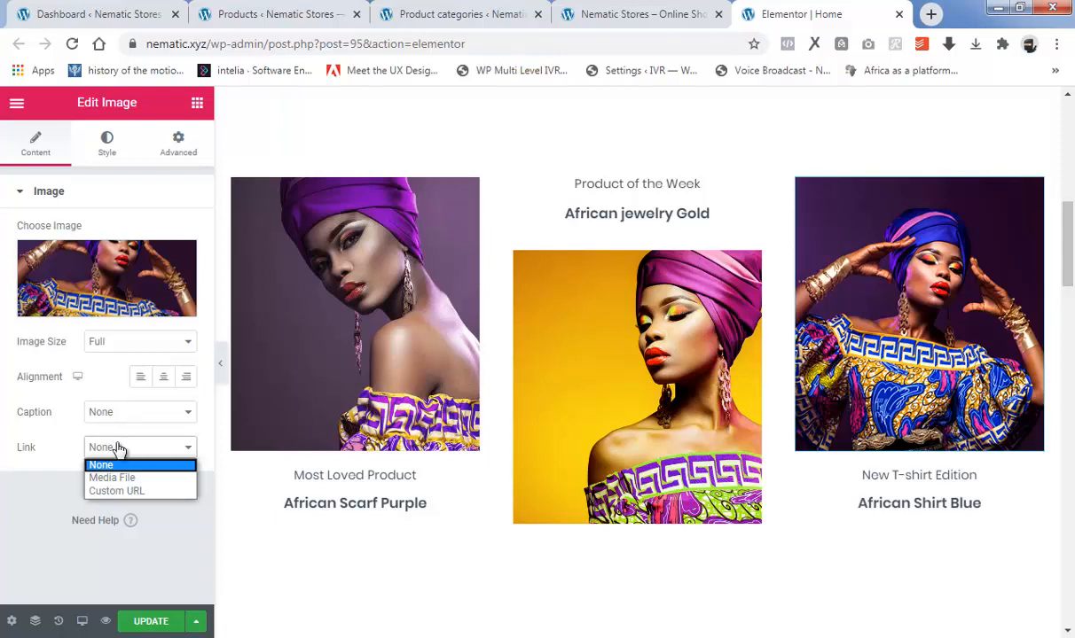
pyautogui.click(113, 490)
pyautogui.click(50, 484)
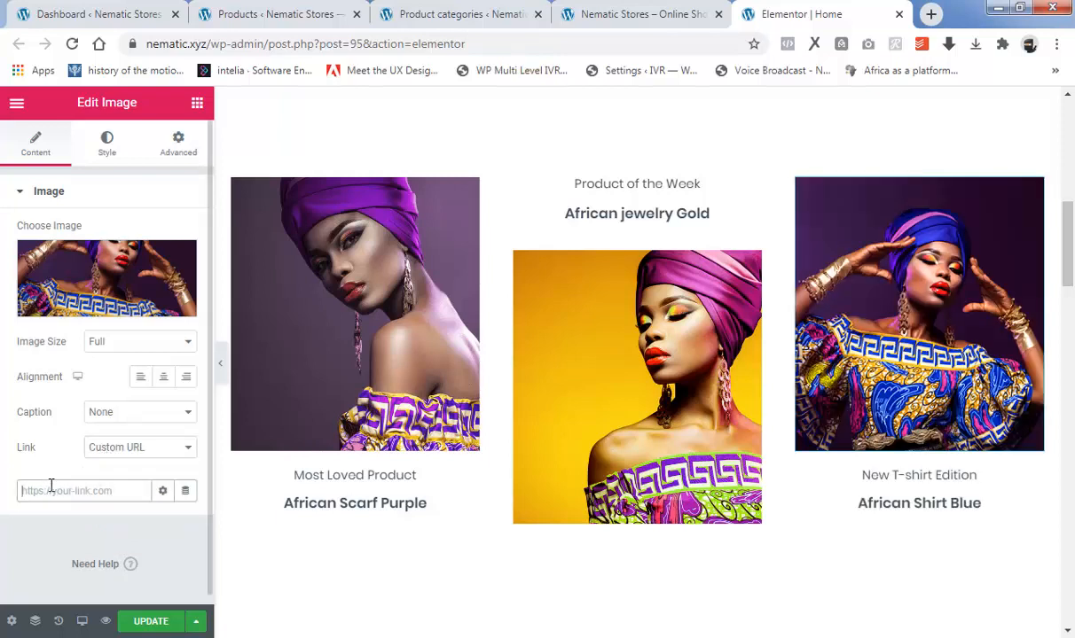
pyautogui.rightClick(50, 484)
pyautogui.click(89, 352)
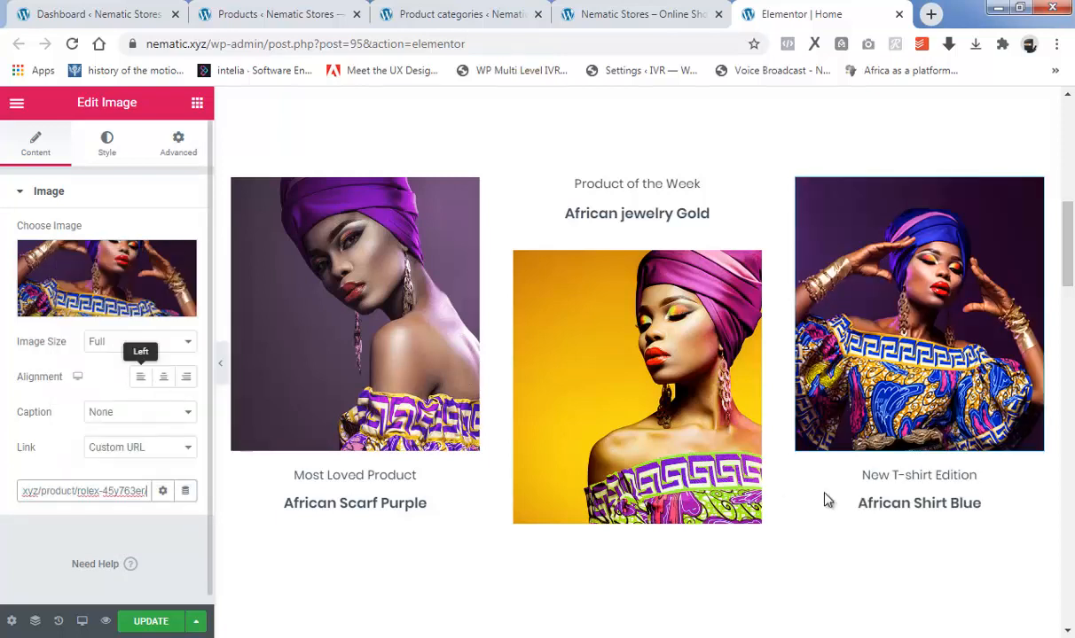
# Link the "African Shirt Blue" heading to the copied ROLEX 45Y763ER product page address.
pyautogui.click(883, 502)
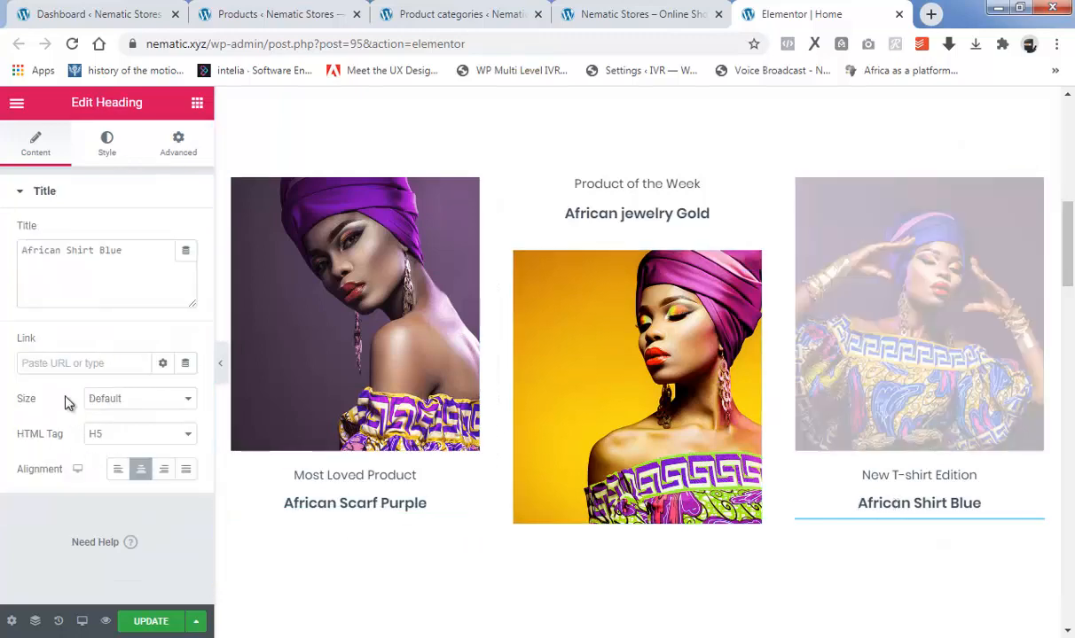
pyautogui.click(71, 359)
pyautogui.rightClick(89, 362)
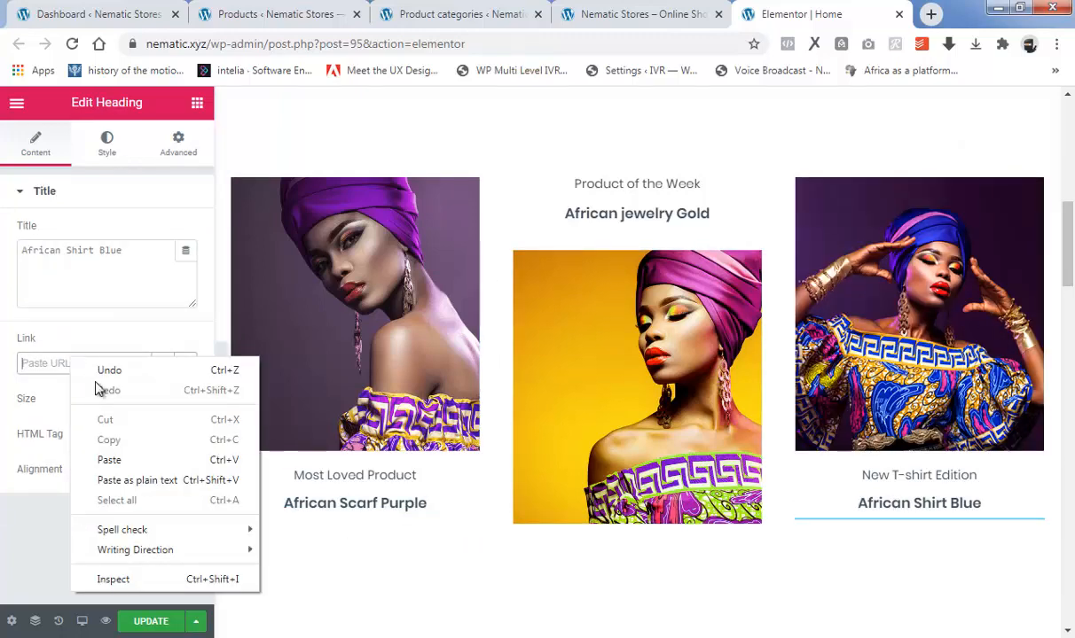
pyautogui.click(122, 459)
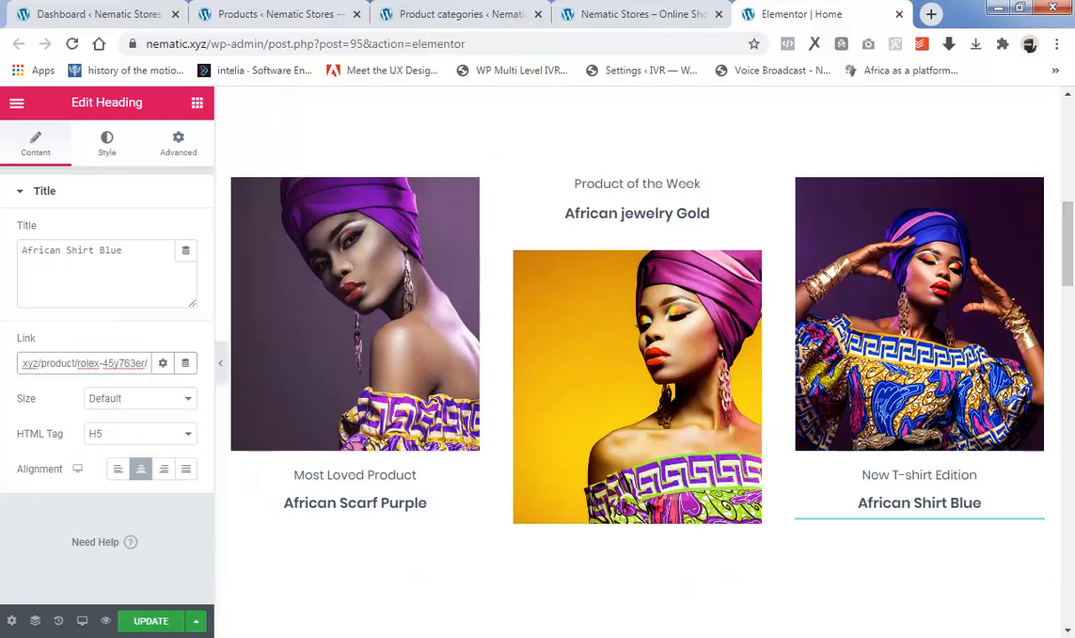
# Inspect the settings of the "Our Featured Products" heading, the divider under it and the products shortcode below.
pyautogui.scroll(-1, 1070, 280)
pyautogui.scroll(1, 1071, 280)
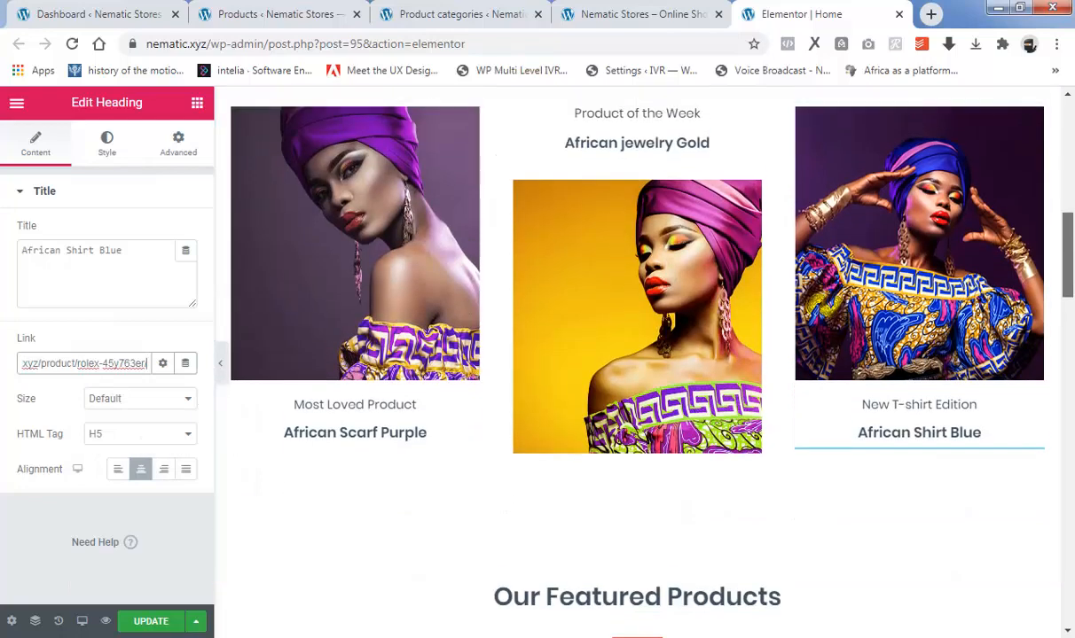
pyautogui.scroll(-4, 1070, 280)
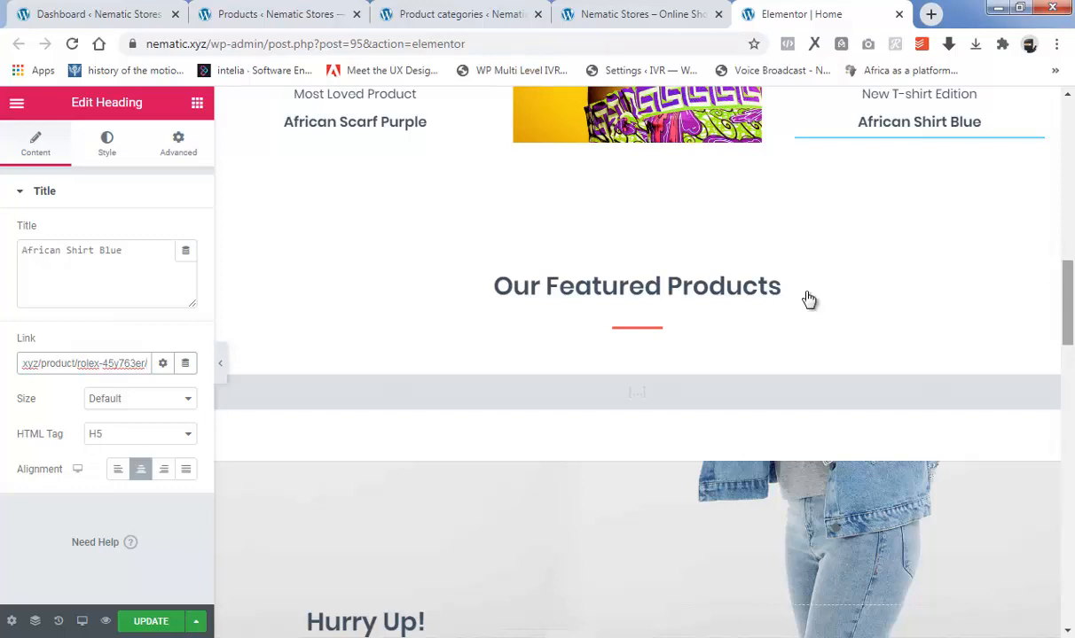
pyautogui.click(721, 275)
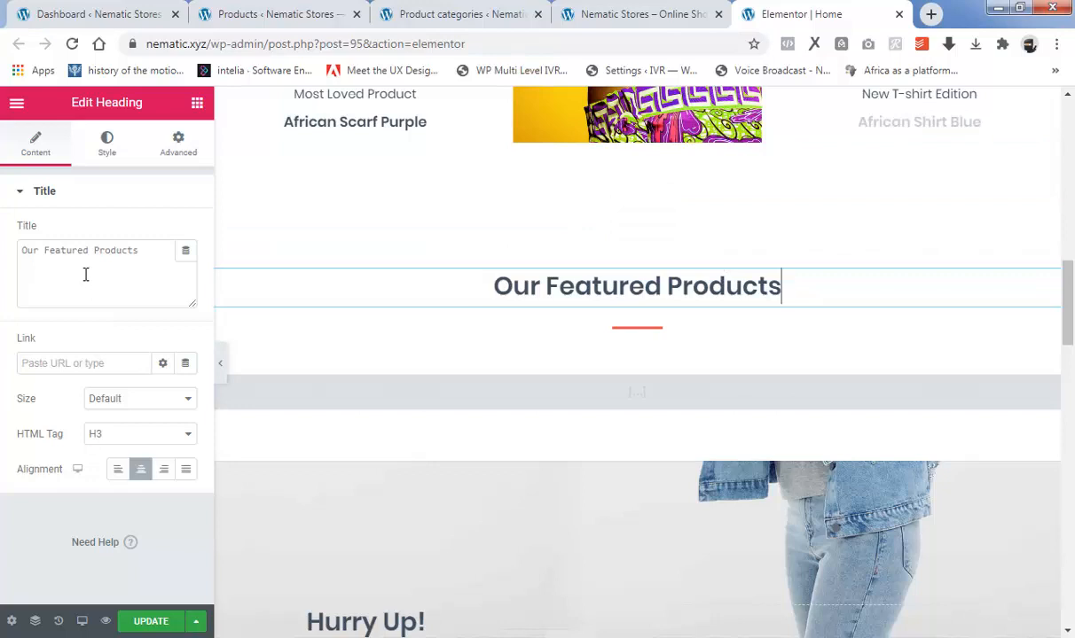
pyautogui.click(637, 328)
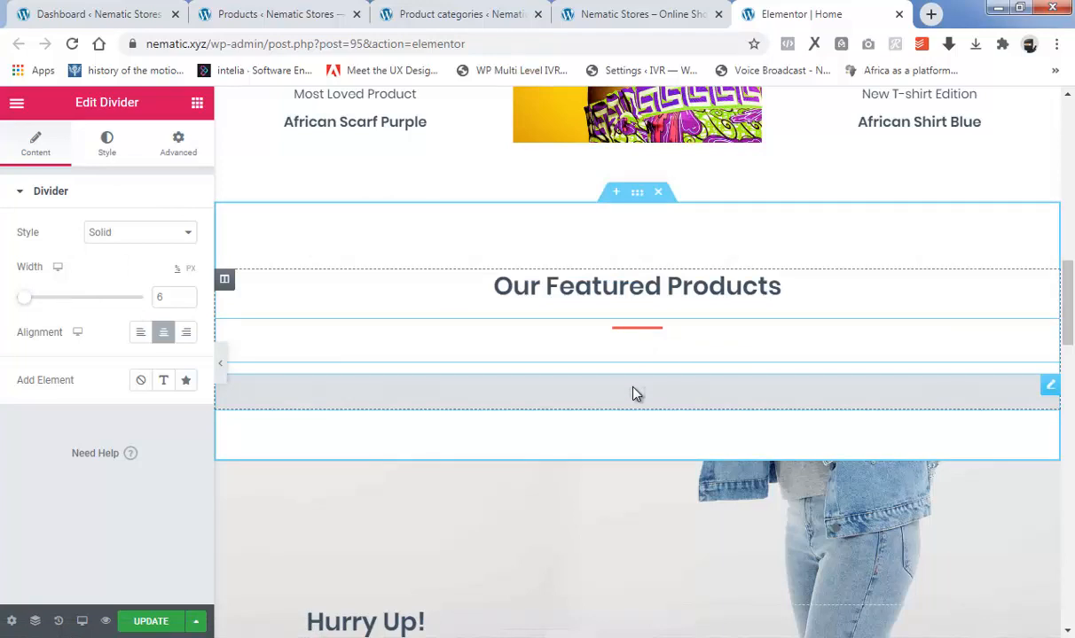
pyautogui.click(1050, 388)
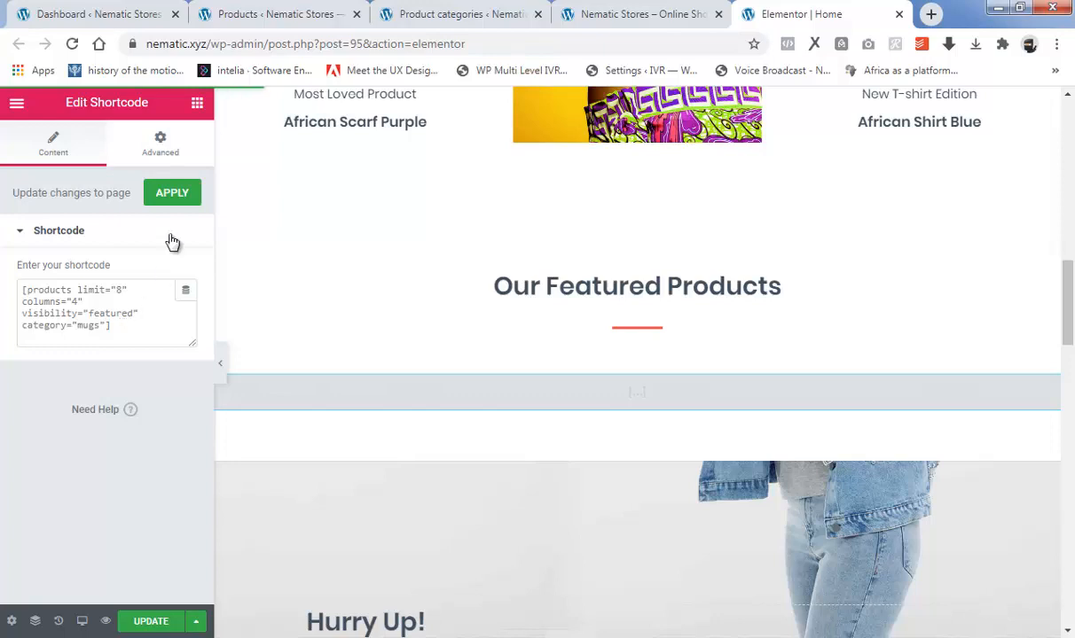
# Check in the WooCommerce products list which products are starred as featured and which categories they belong to.
pyautogui.click(341, 11)
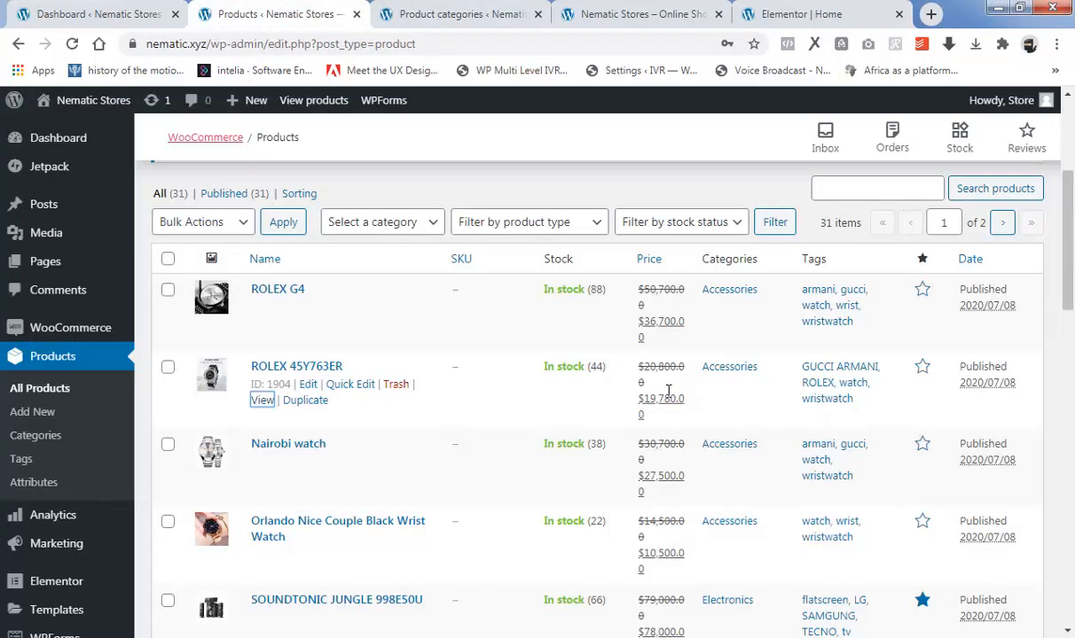
pyautogui.scroll(-10, 690, 417)
pyautogui.scroll(-4, 689, 418)
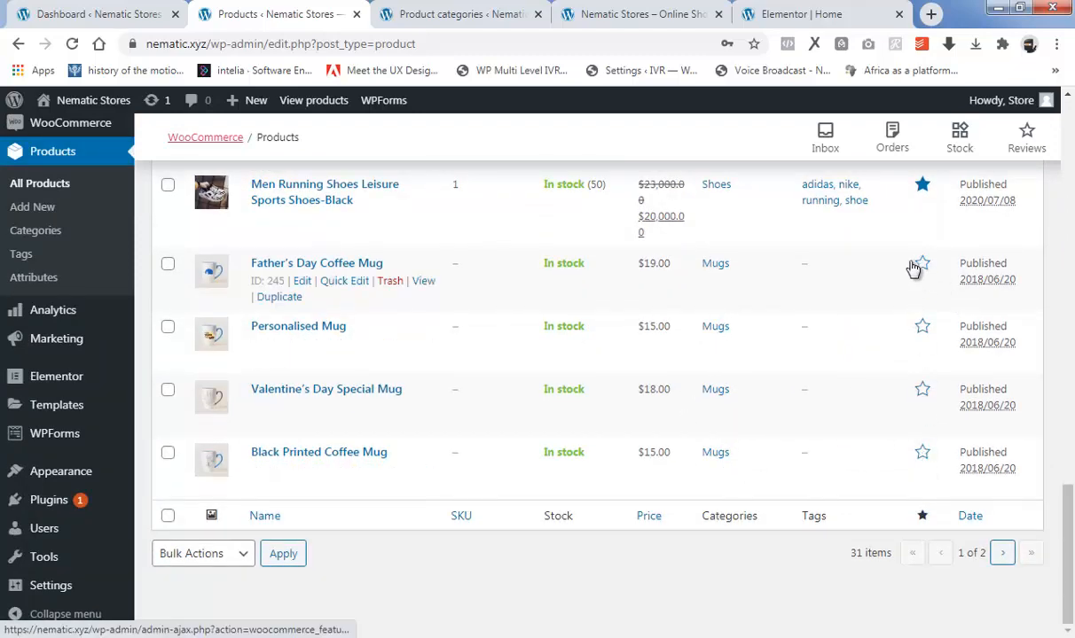
pyautogui.moveTo(1068, 517); pyautogui.dragTo(1055, 151)
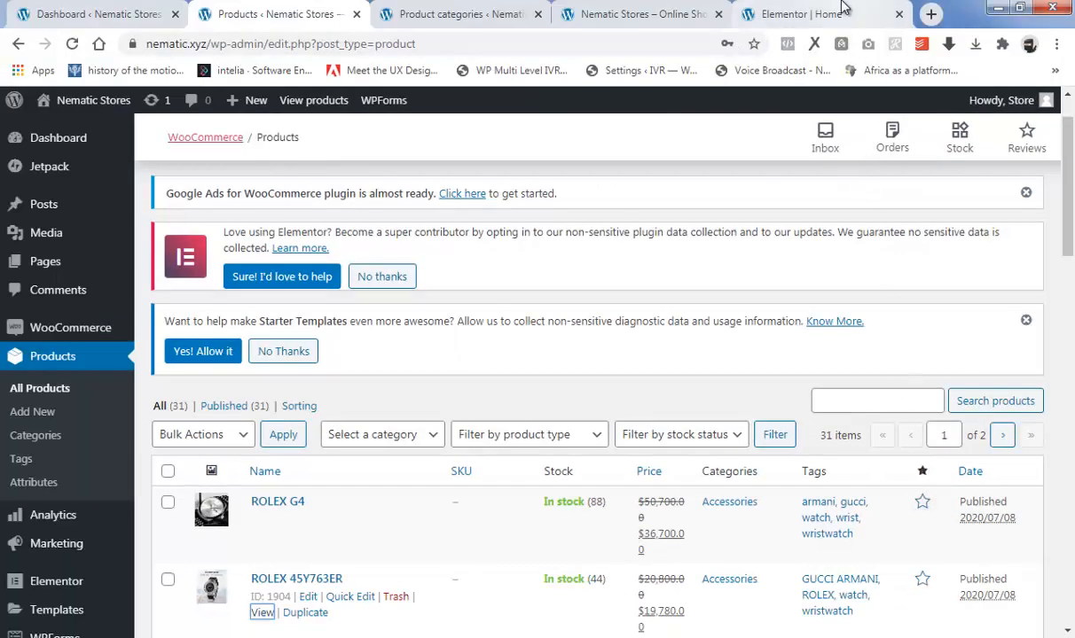
# Return to the Elementor home page editor and change the category in the featured products shortcode to "electronics".
pyautogui.click(798, 14)
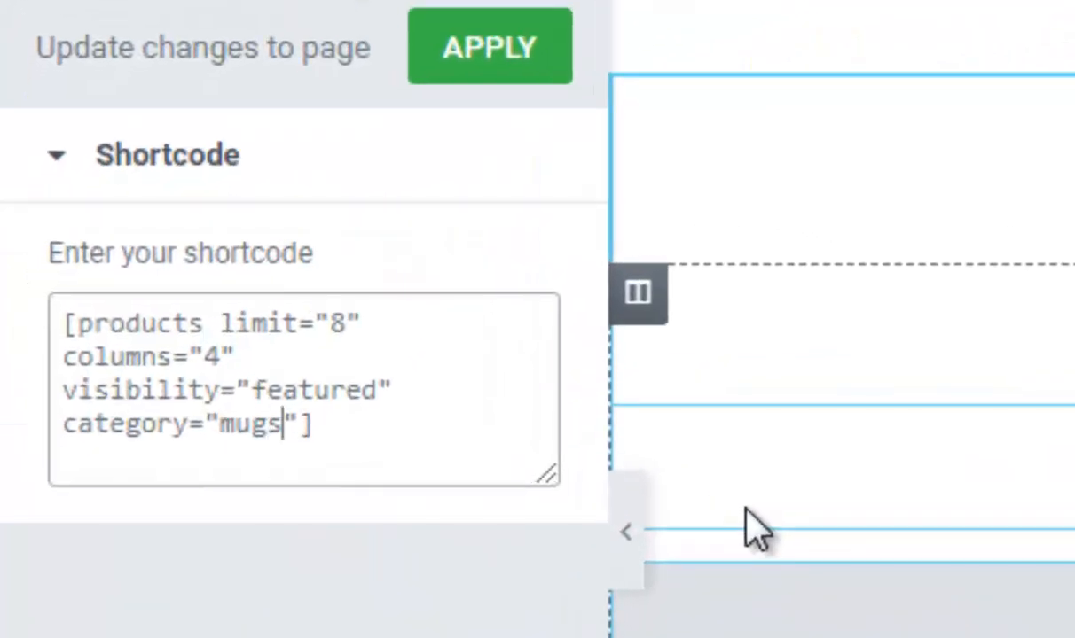
pyautogui.press('BackSpace')
pyautogui.press('BackSpace')
pyautogui.press('BackSpace')
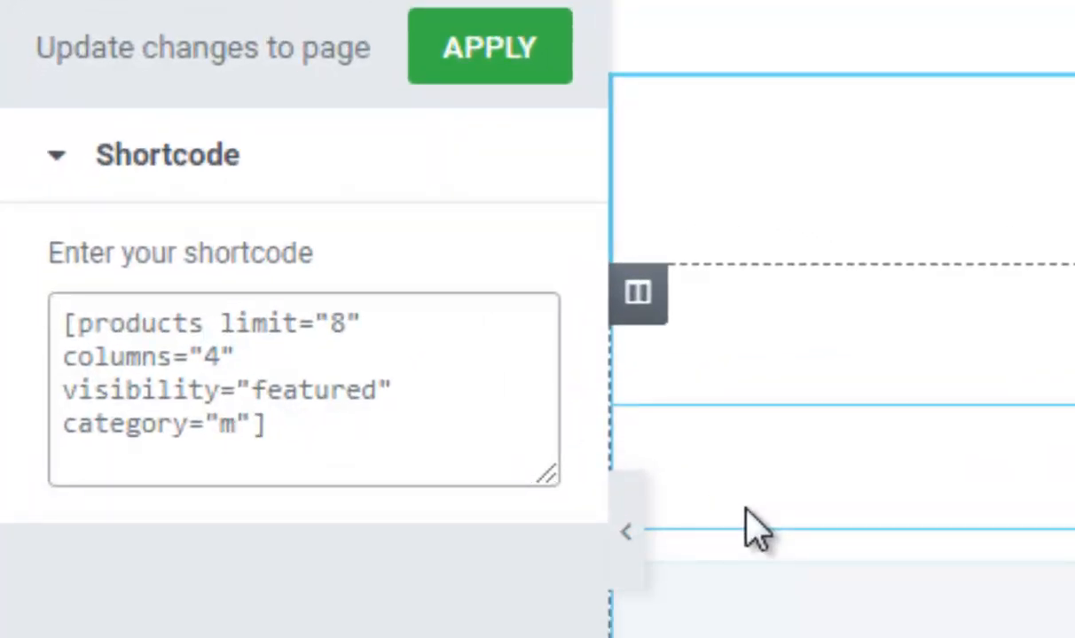
pyautogui.press('BackSpace')
pyautogui.write('ele')
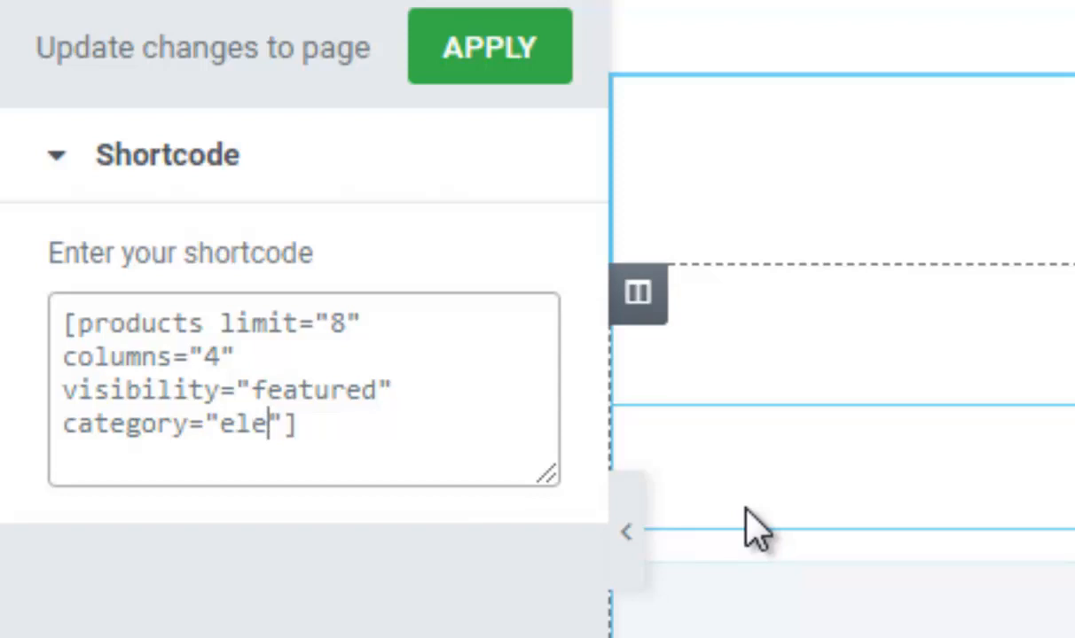
pyautogui.write('ctronic')
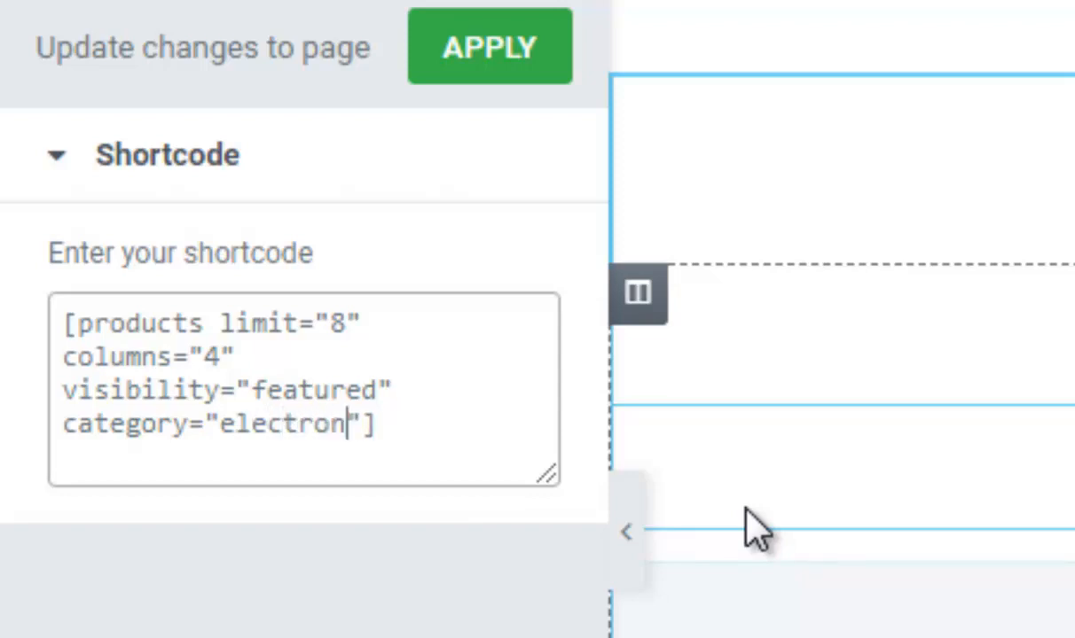
pyautogui.write('s')
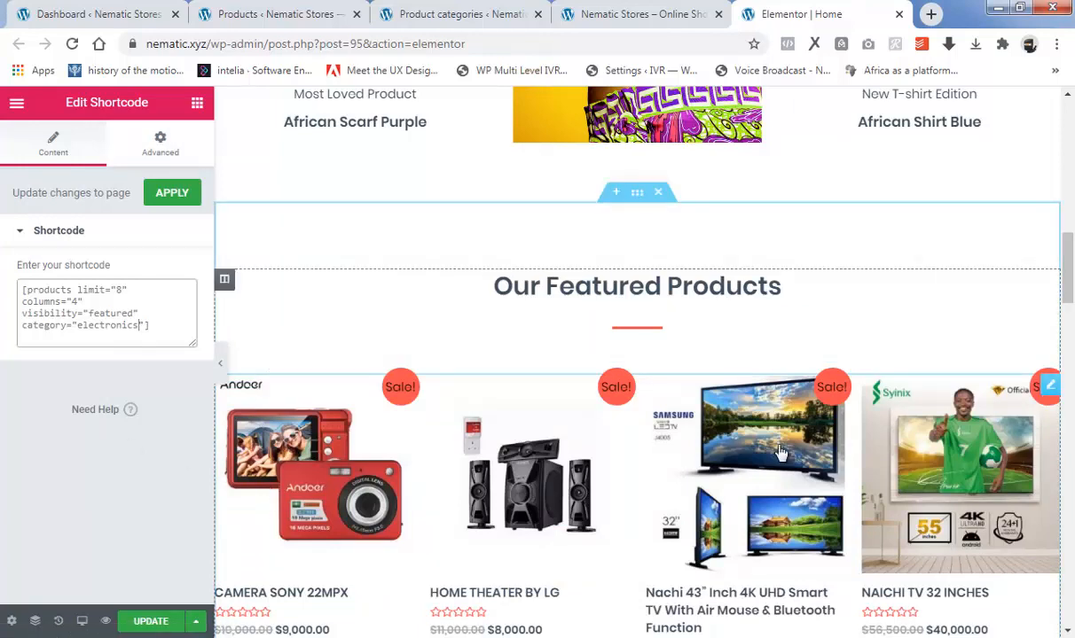
# Review the products displayed under "Our Featured Products" and apply the shortcode change to the page.
pyautogui.scroll(-2, 669, 280)
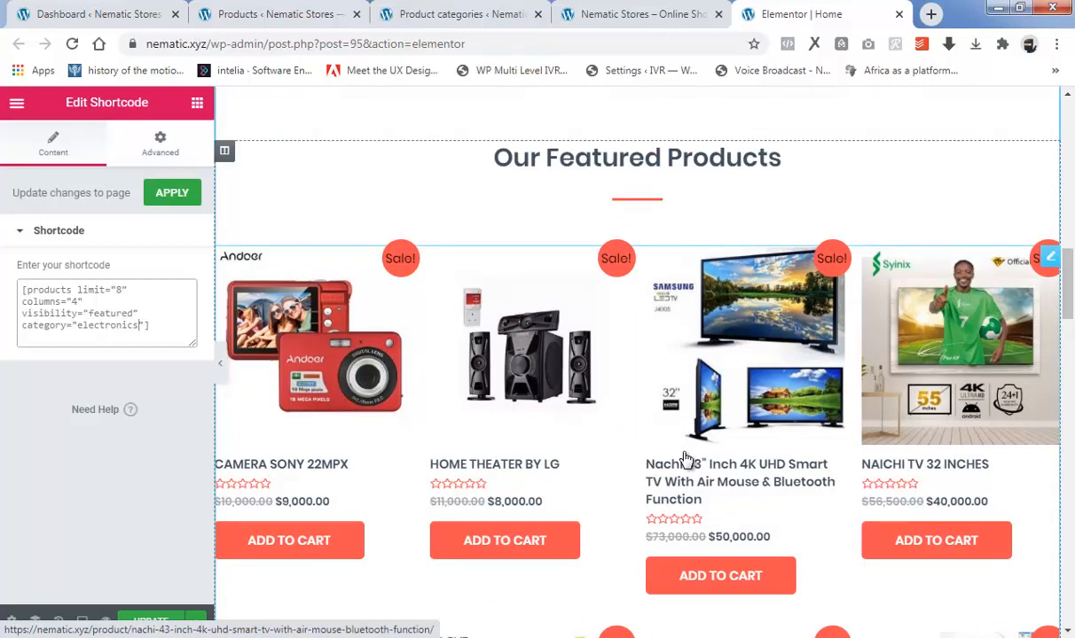
pyautogui.scroll(-2, 688, 459)
pyautogui.scroll(-2, 687, 459)
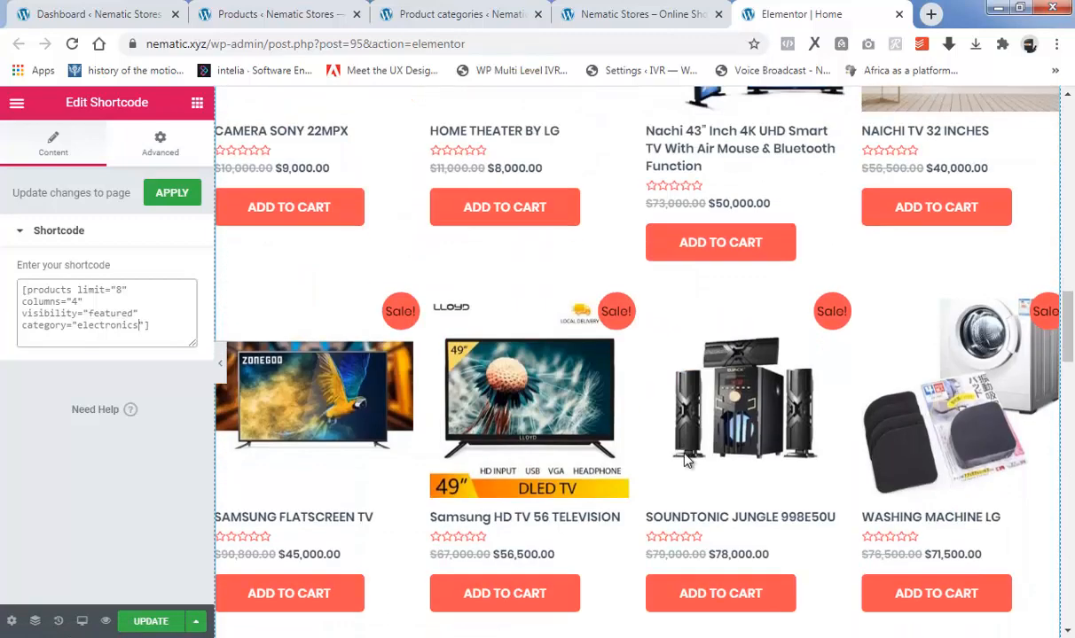
pyautogui.scroll(-1, 687, 460)
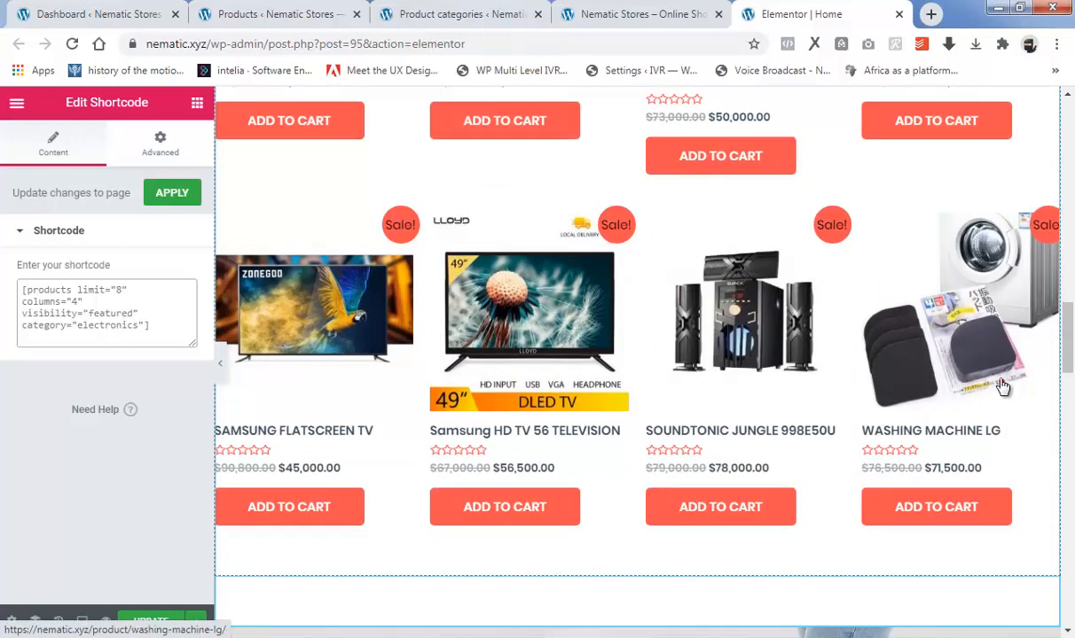
pyautogui.moveTo(1069, 352)
pyautogui.mouseDown()
pyautogui.moveTo(1069, 297)
pyautogui.moveTo(1071, 339)
pyautogui.mouseUp()
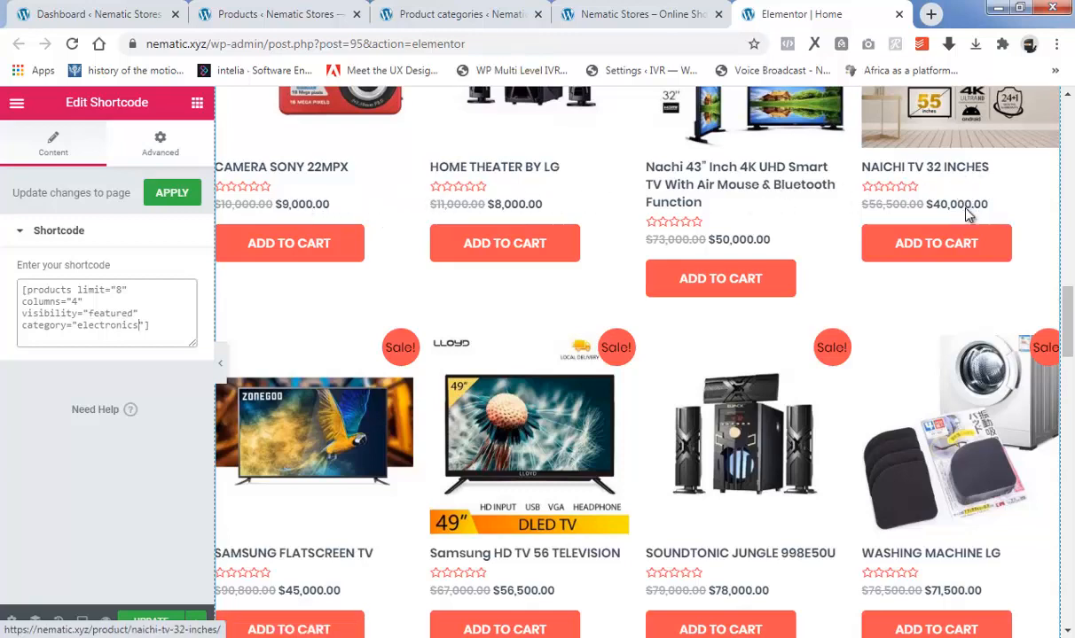
pyautogui.click(173, 194)
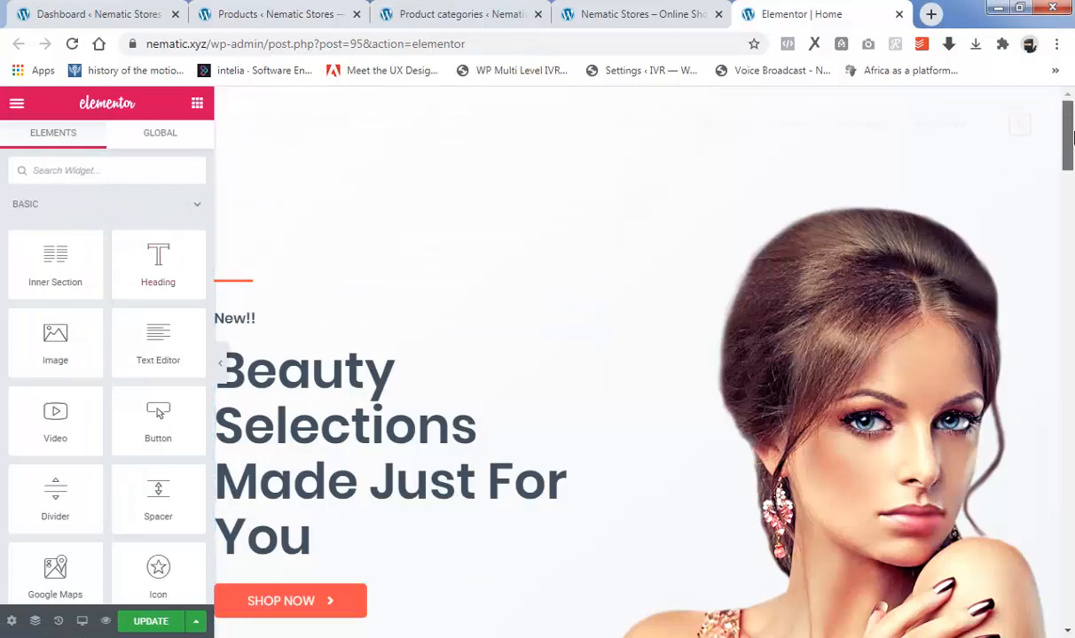
pyautogui.moveTo(1072, 135); pyautogui.dragTo(1073, 262)
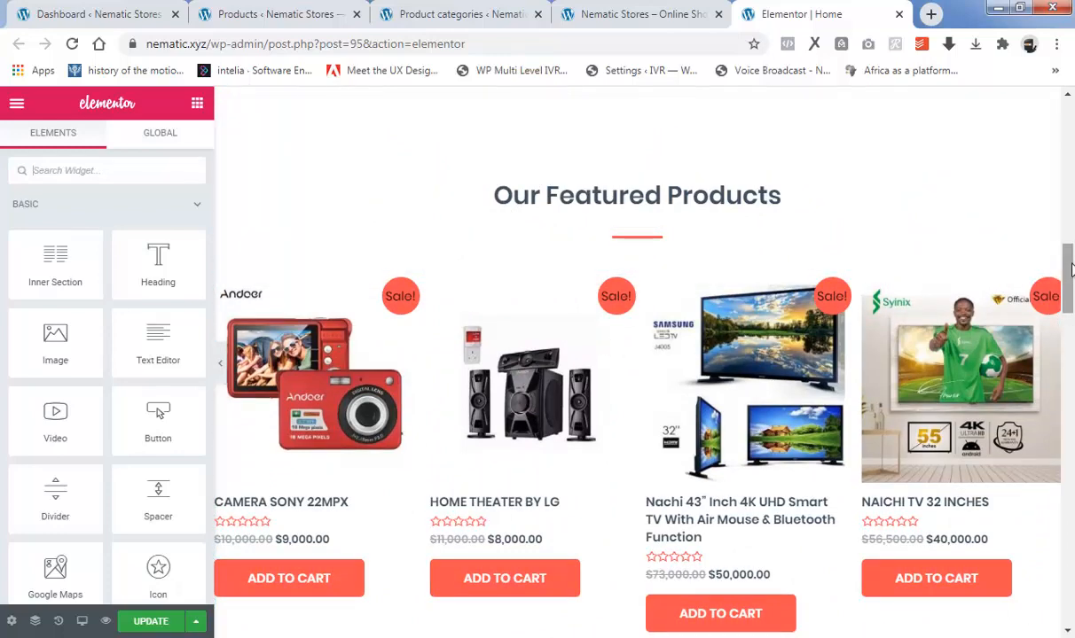
# Add a new section above "Our Featured Products" and place a two-column Inner Section widget in it.
pyautogui.moveTo(1070, 269); pyautogui.dragTo(1072, 286)
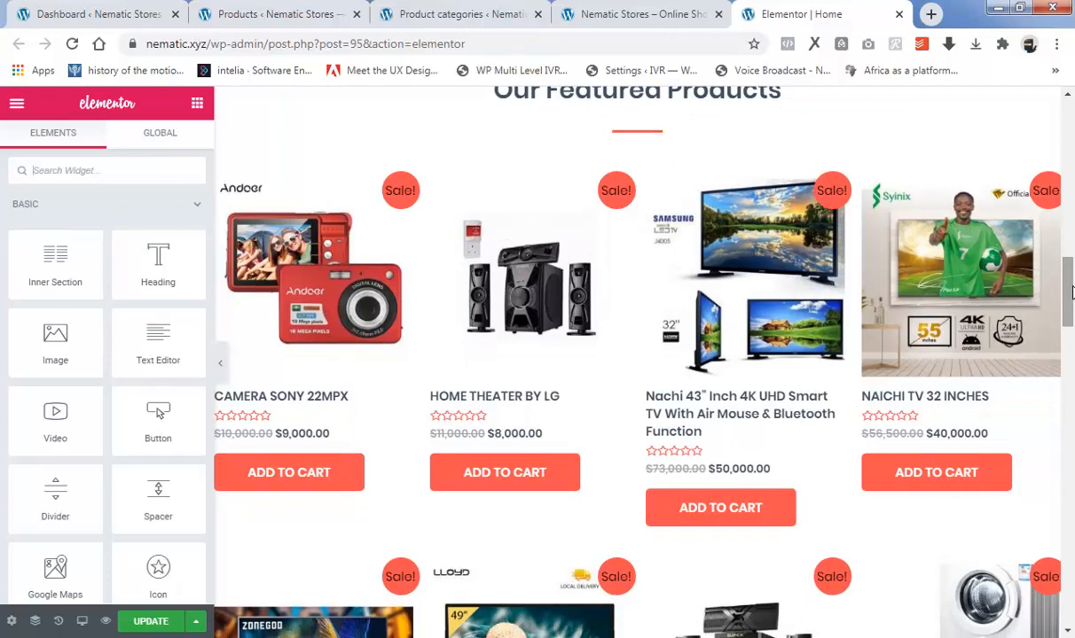
pyautogui.scroll(2, 523, 377)
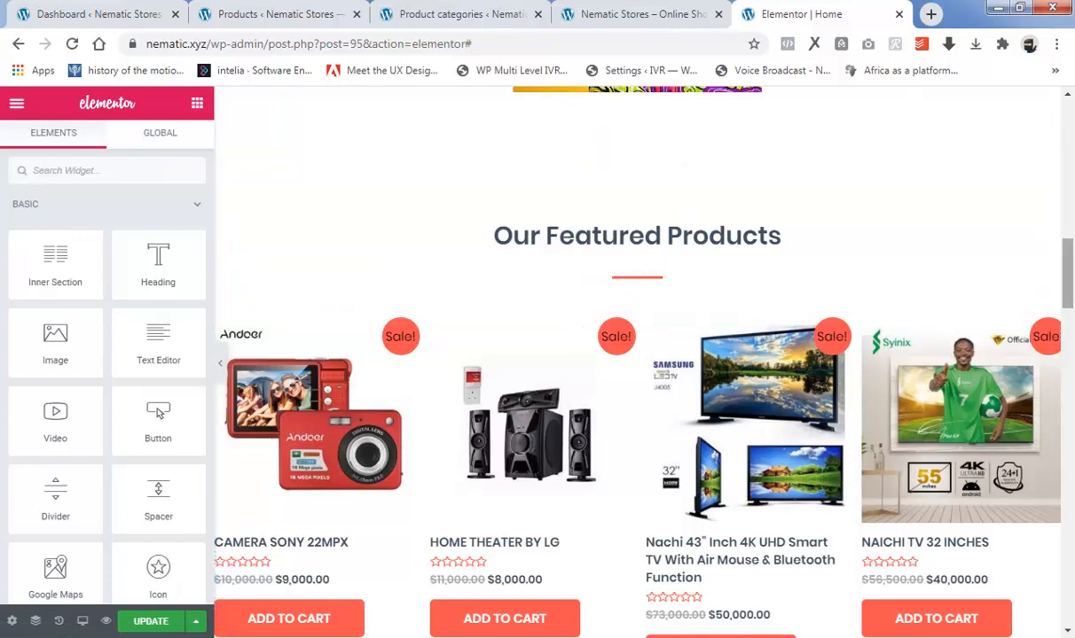
pyautogui.scroll(1, 718, 331)
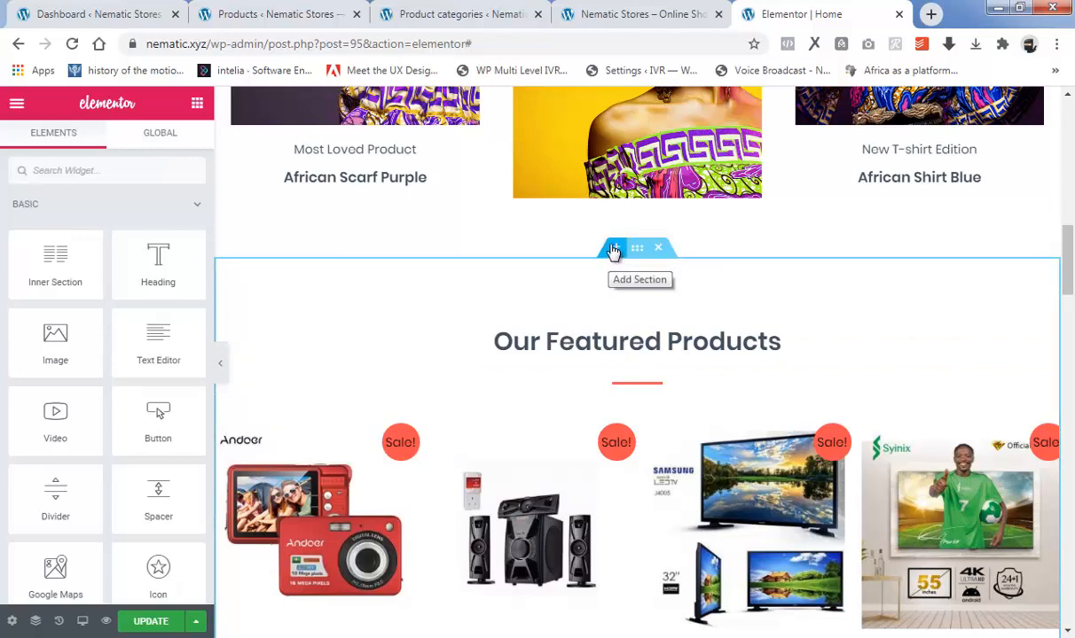
pyautogui.click(613, 251)
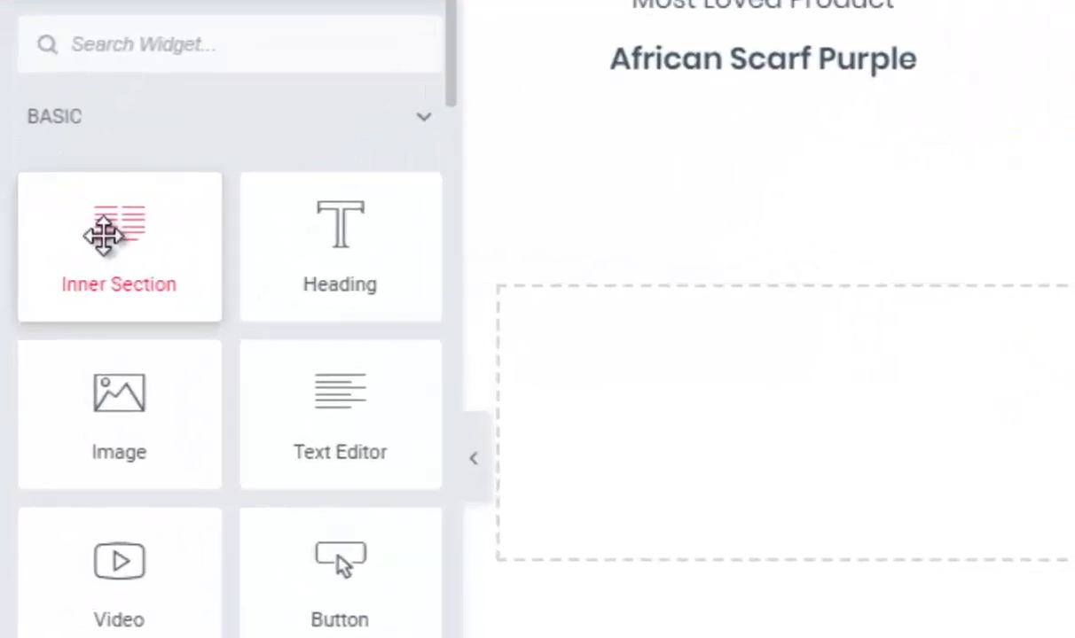
pyautogui.moveTo(56, 275); pyautogui.dragTo(148, 295)
pyautogui.moveTo(269, 308); pyautogui.dragTo(1046, 382)
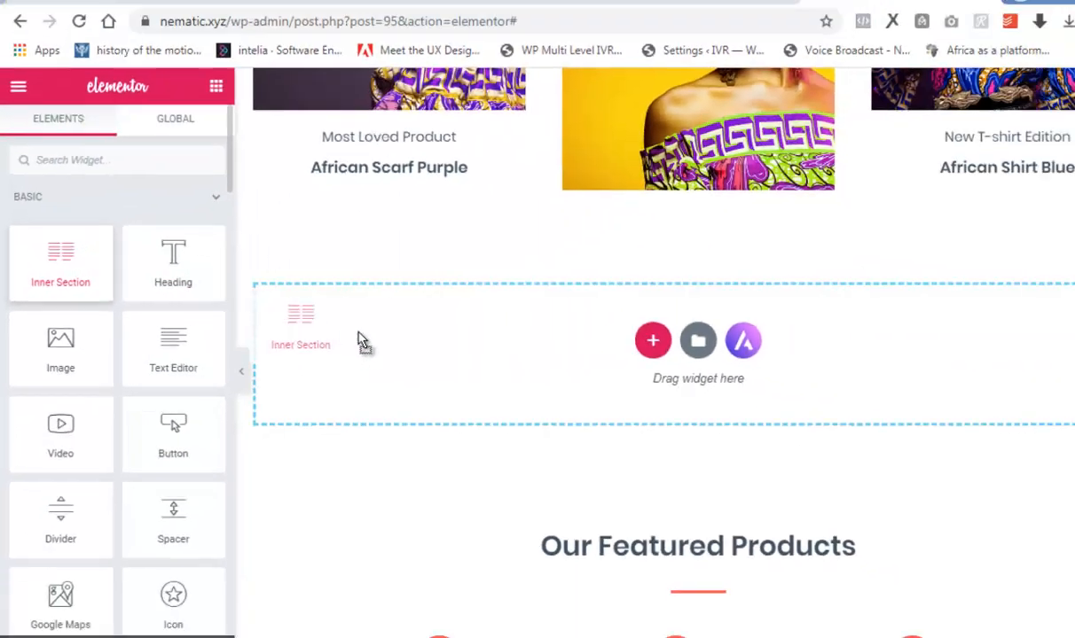
pyautogui.moveTo(582, 342); pyautogui.dragTo(506, 333)
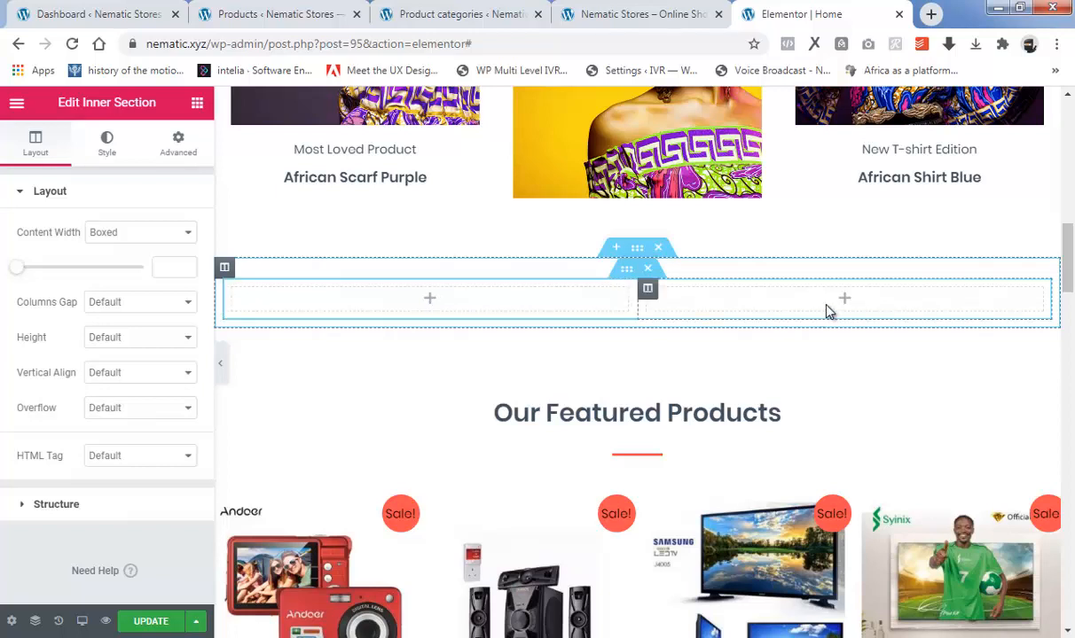
# Place an Image widget in each of the two columns of the new inner section.
pyautogui.click(196, 104)
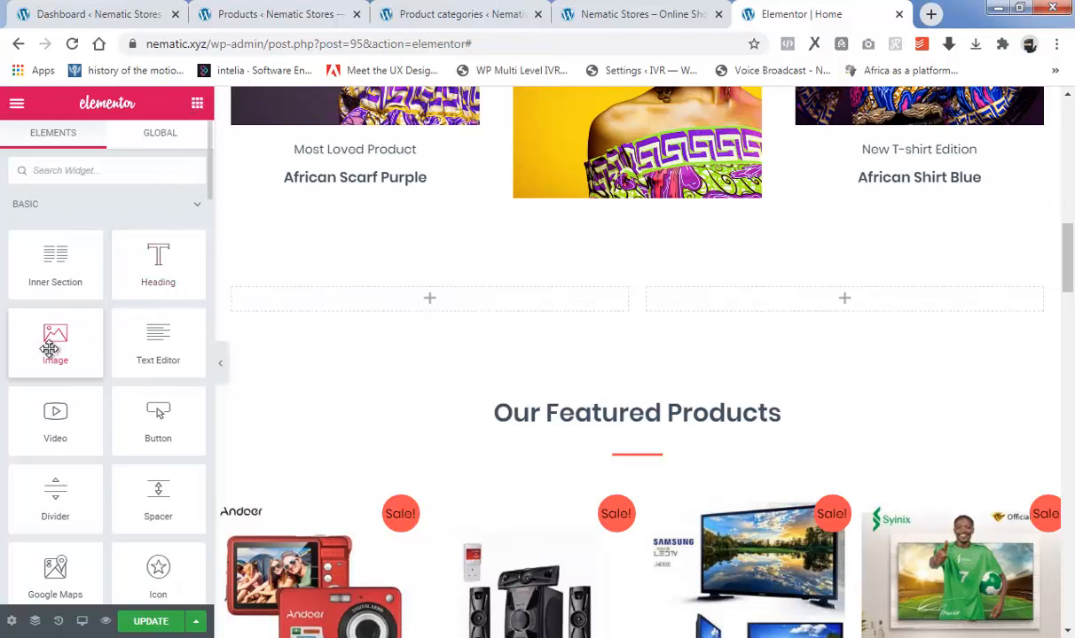
pyautogui.moveTo(48, 348); pyautogui.dragTo(265, 300)
pyautogui.moveTo(359, 306); pyautogui.dragTo(387, 306)
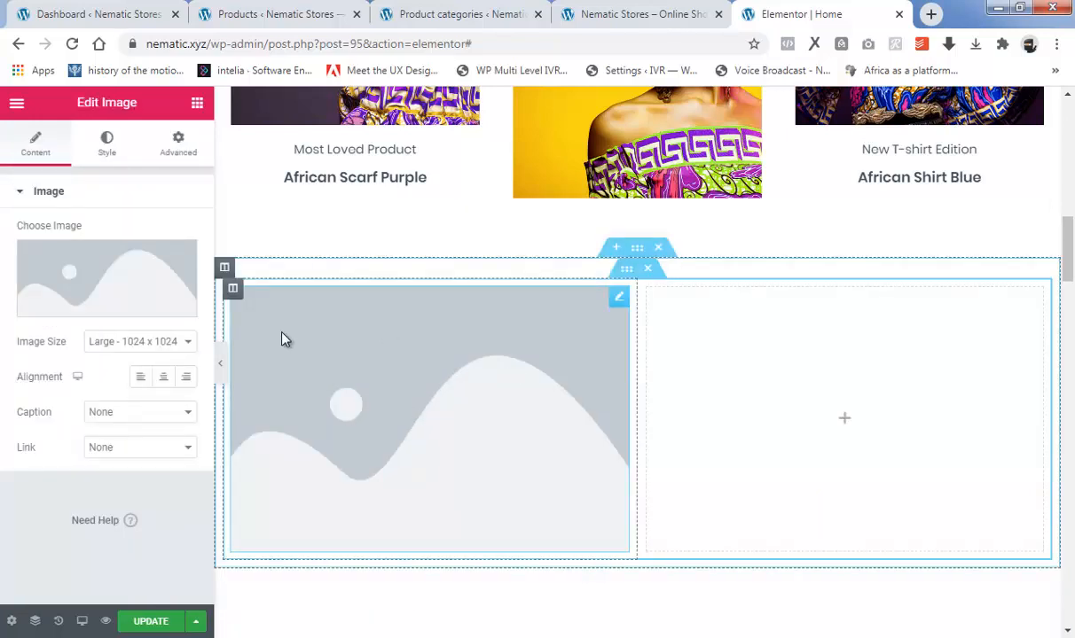
pyautogui.click(197, 103)
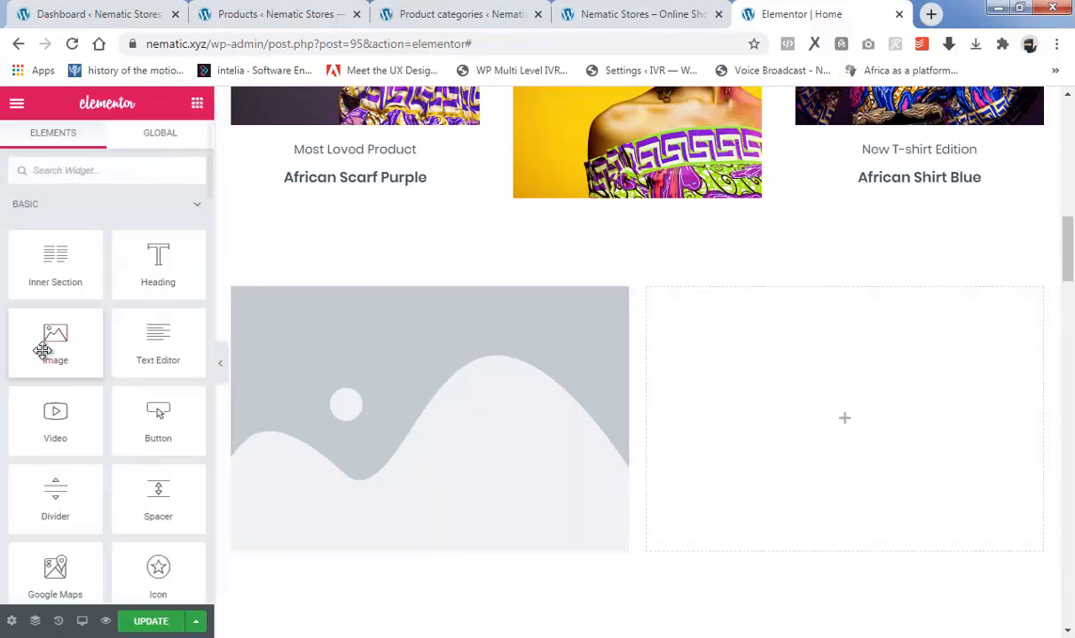
pyautogui.moveTo(40, 348); pyautogui.dragTo(832, 432)
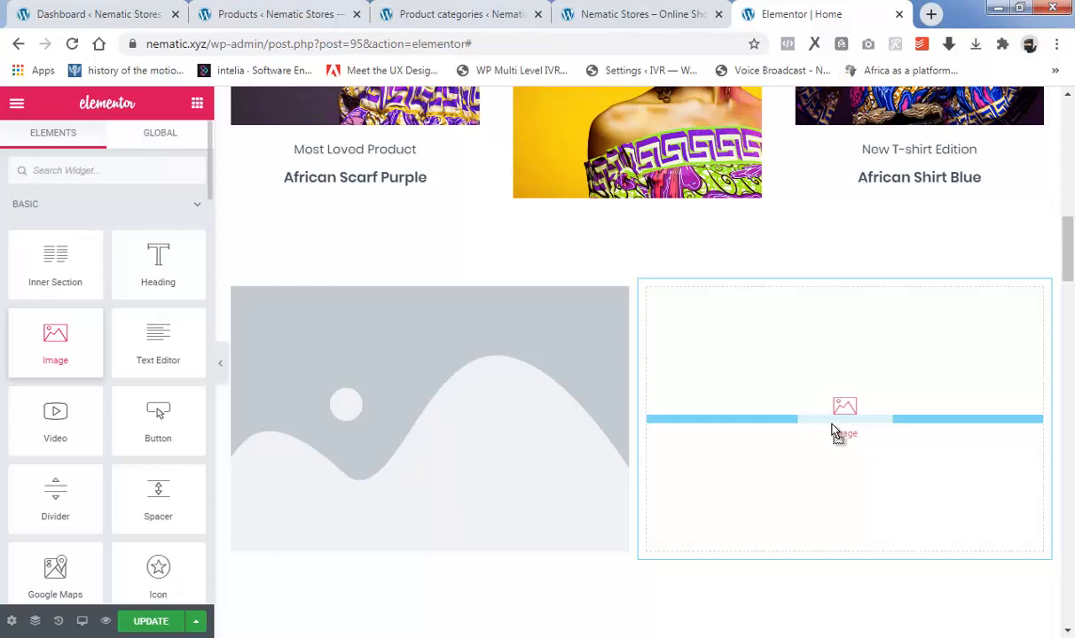
pyautogui.moveTo(832, 423); pyautogui.dragTo(834, 431)
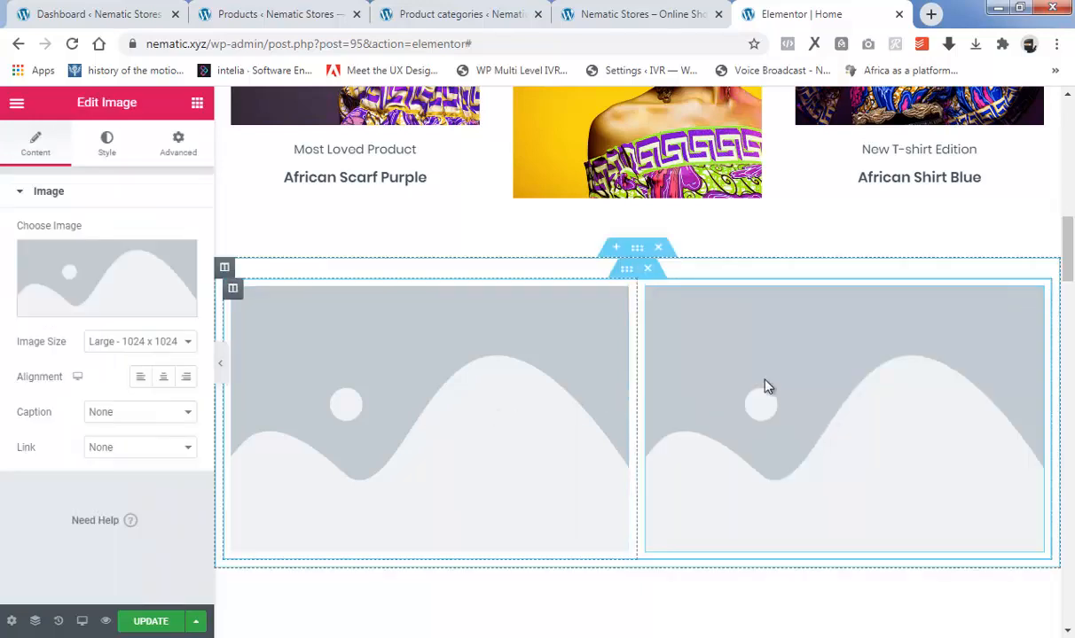
# Upload the picture "4" from EXERCISE FOLDER and insert it into the first column's image widget.
pyautogui.scroll(-2, 720, 417)
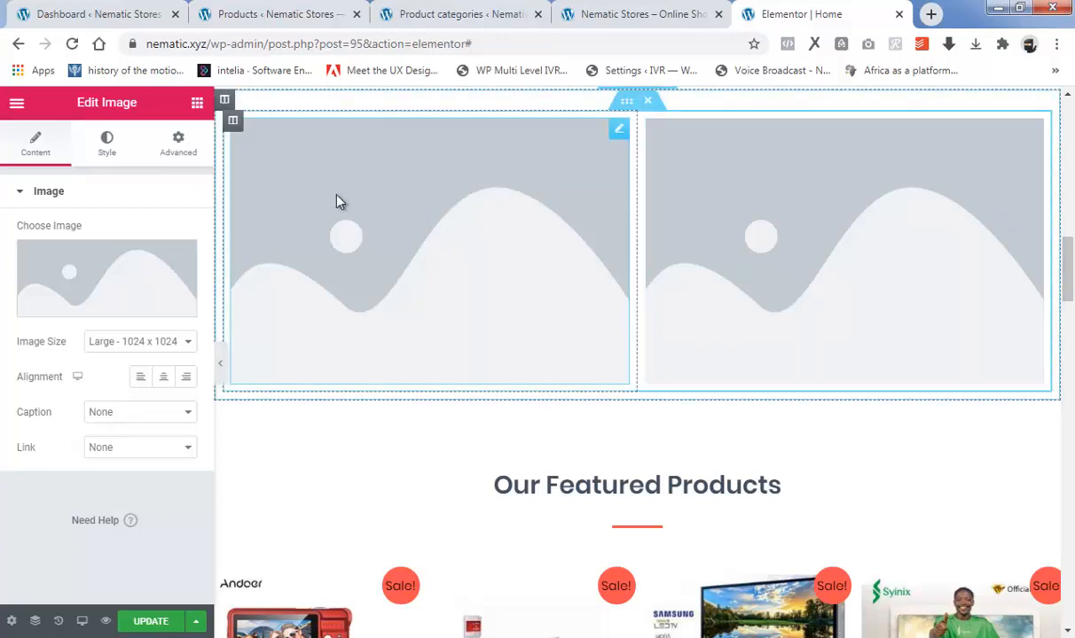
pyautogui.click(105, 307)
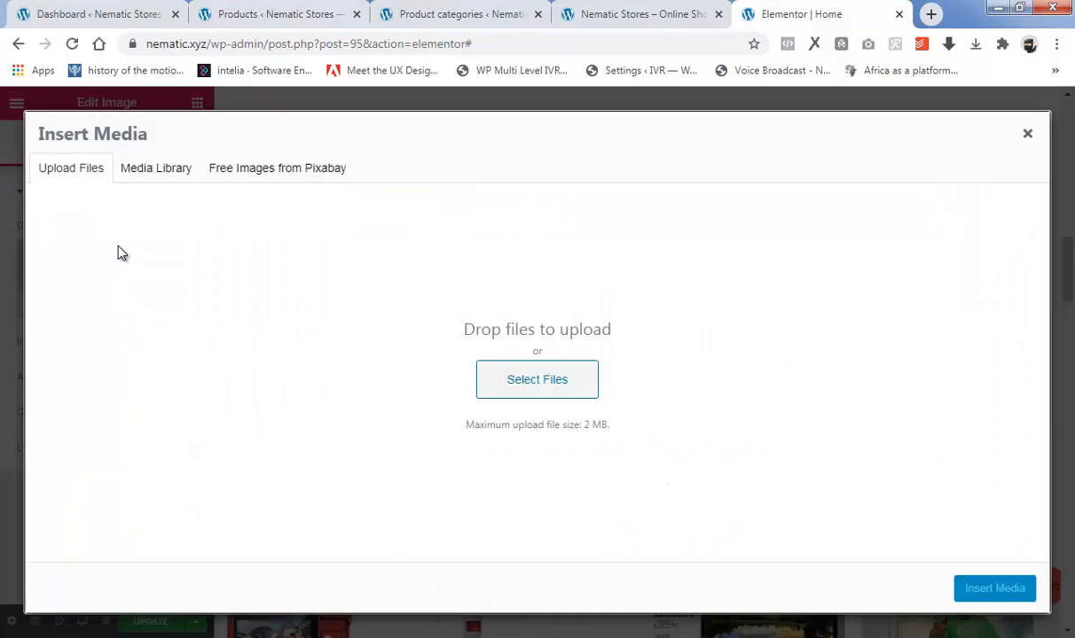
pyautogui.click(534, 379)
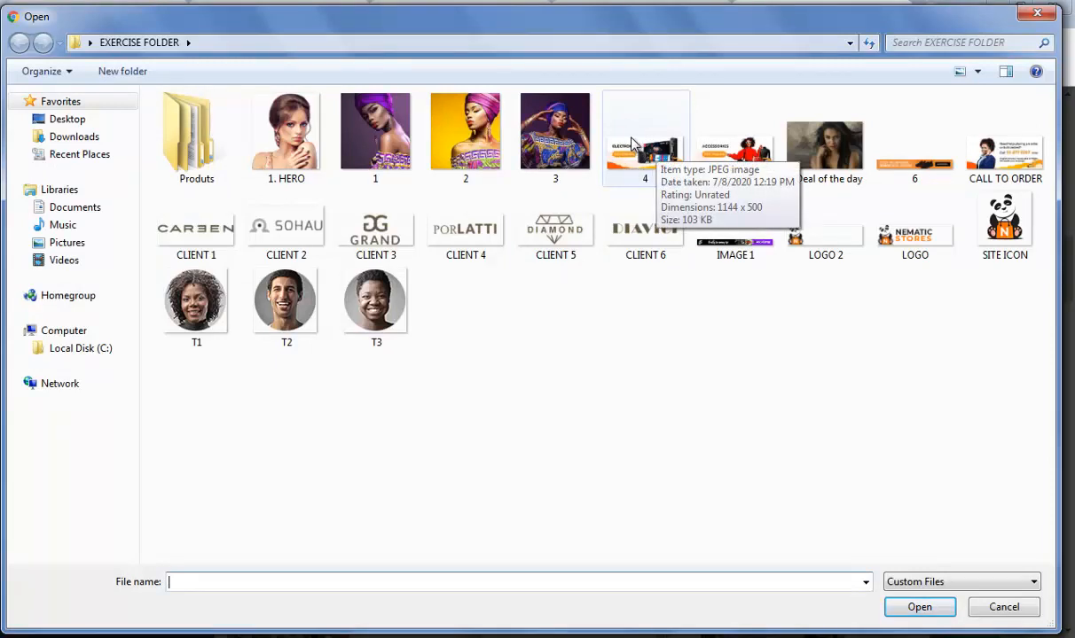
pyautogui.click(644, 161)
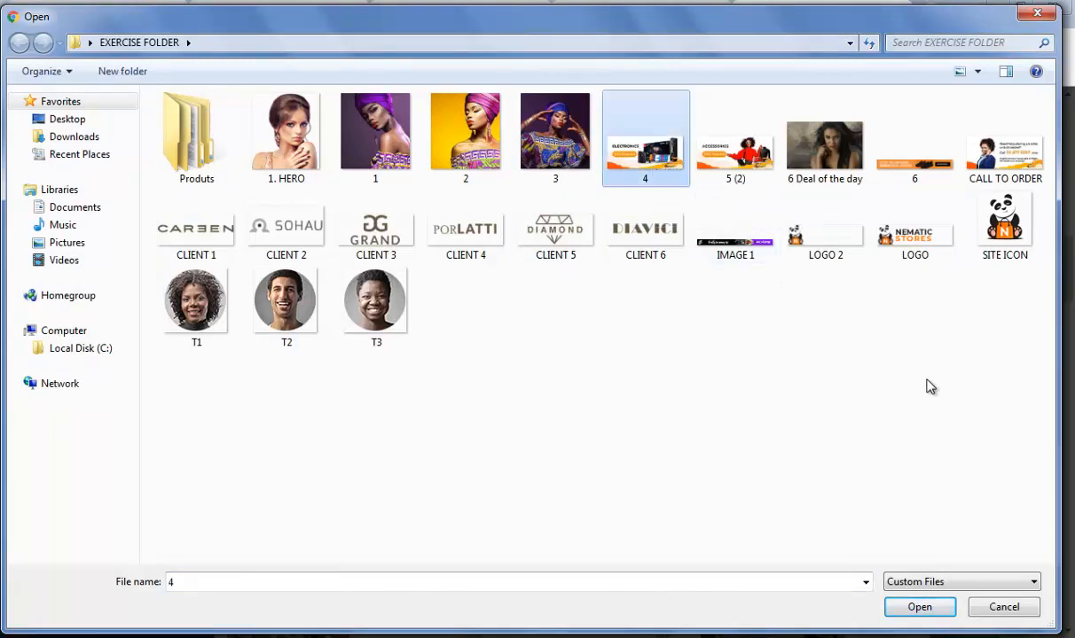
pyautogui.click(922, 608)
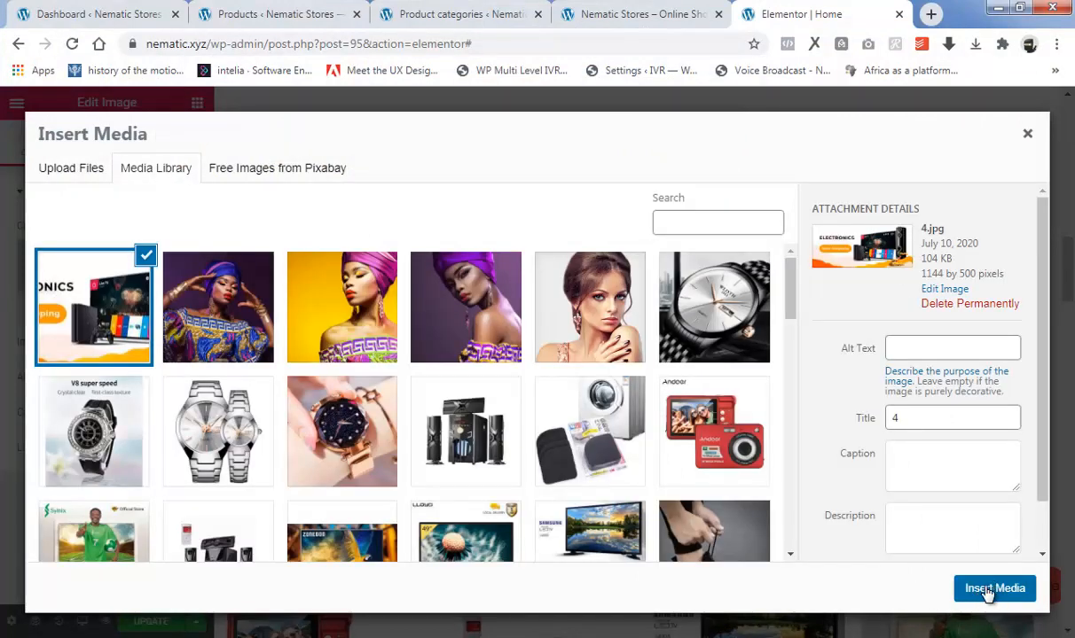
pyautogui.click(994, 589)
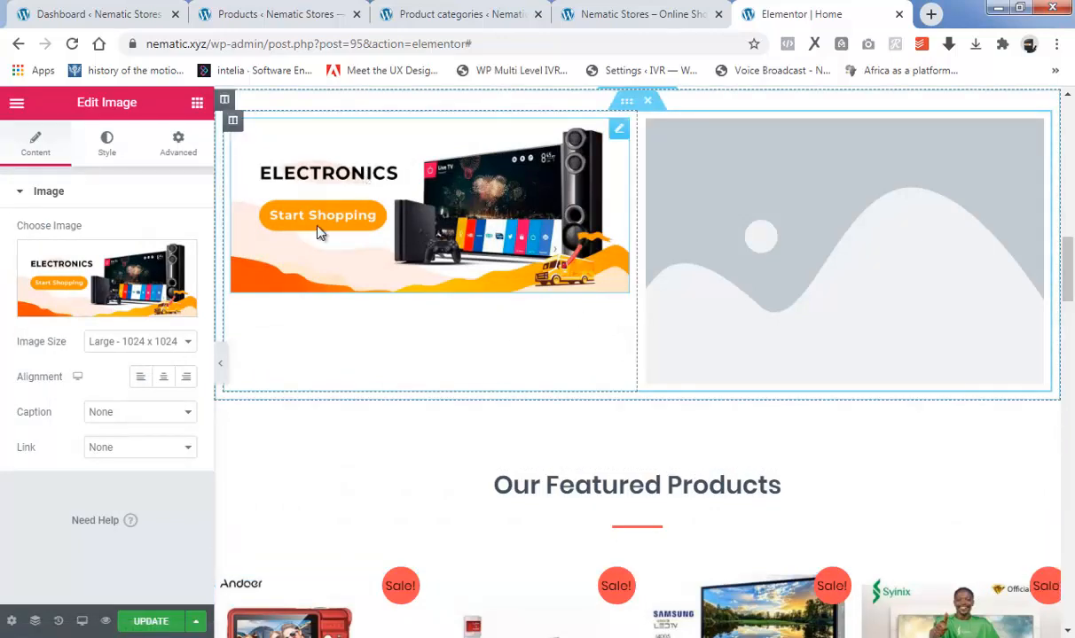
# Upload the picture "5 (2)" from EXERCISE FOLDER and insert it into the second column's image widget.
pyautogui.click(858, 238)
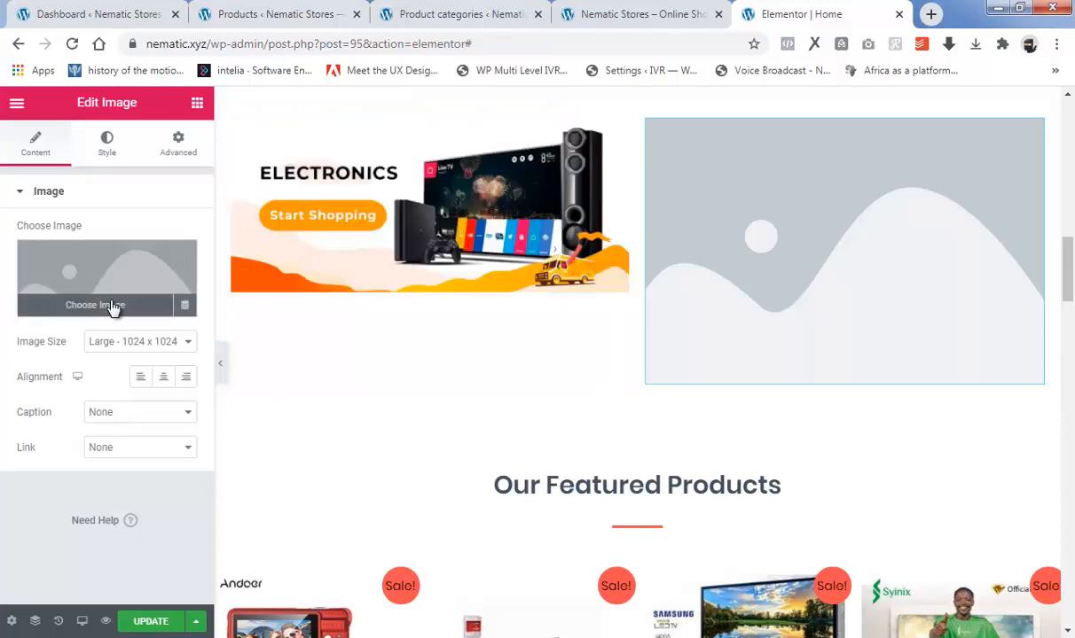
pyautogui.click(111, 307)
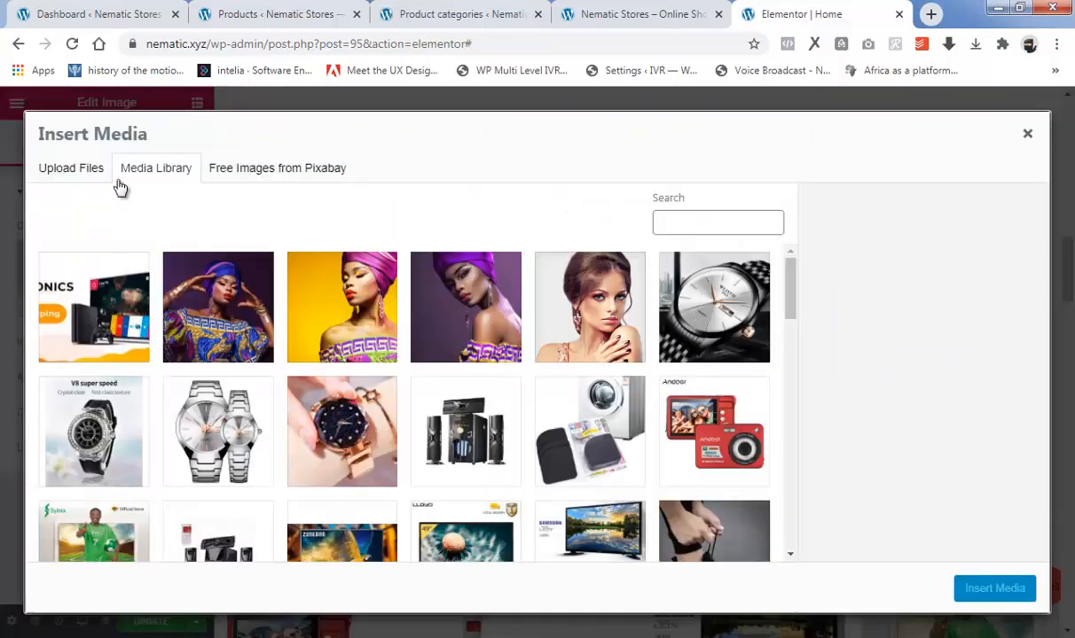
pyautogui.click(77, 171)
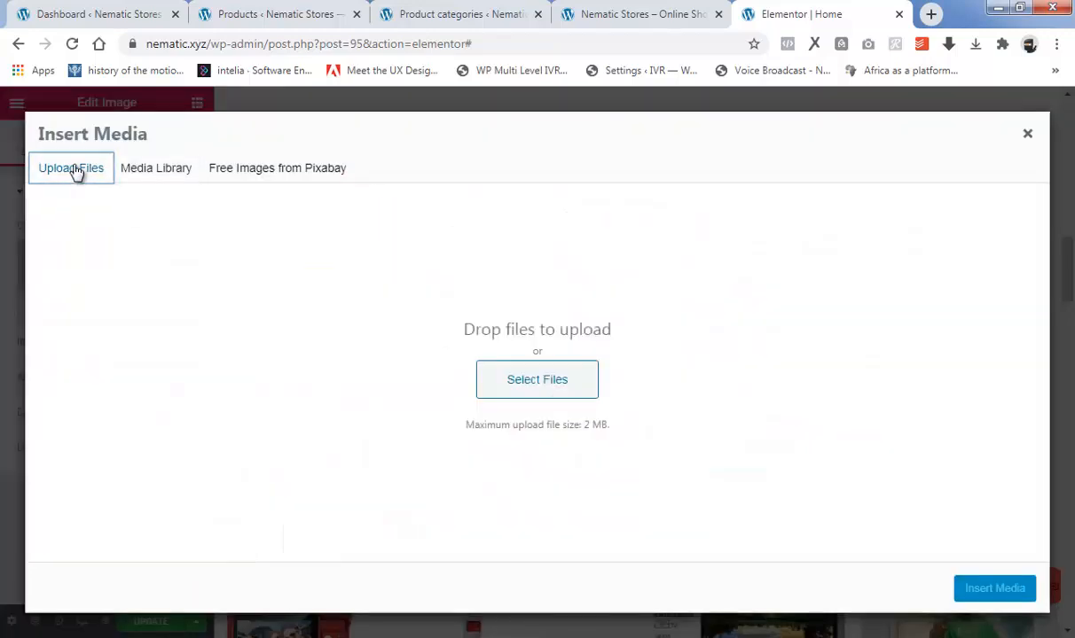
pyautogui.click(542, 383)
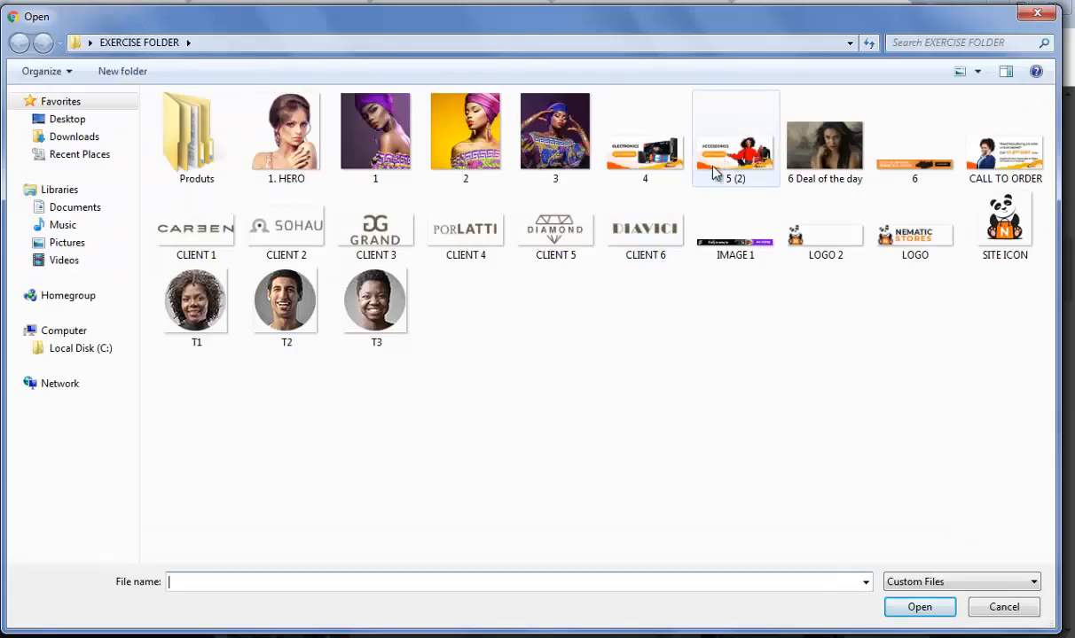
pyautogui.click(728, 165)
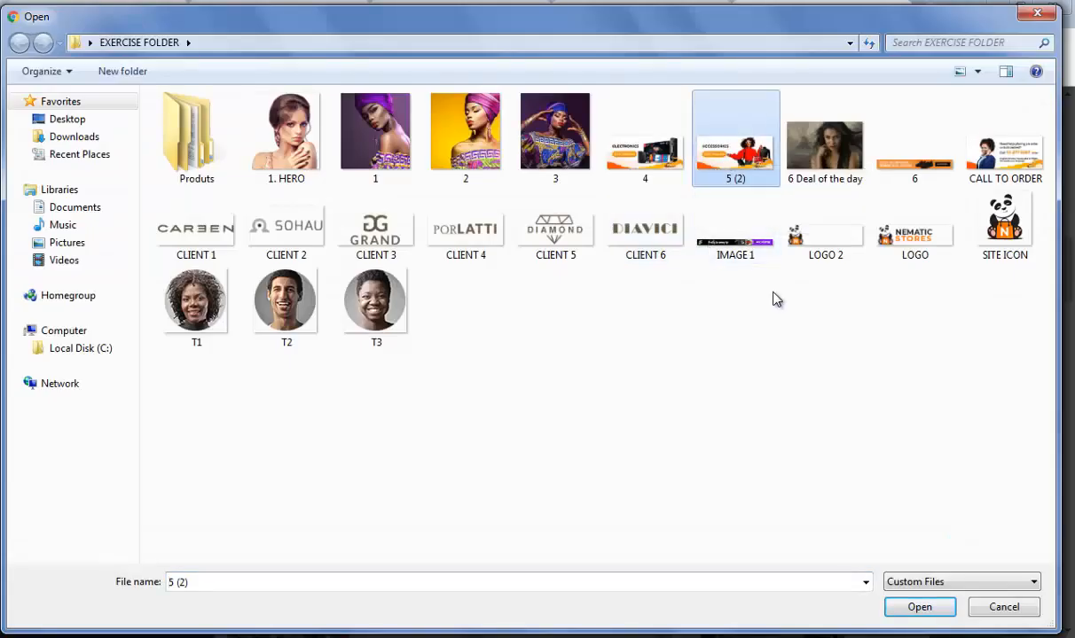
pyautogui.click(922, 608)
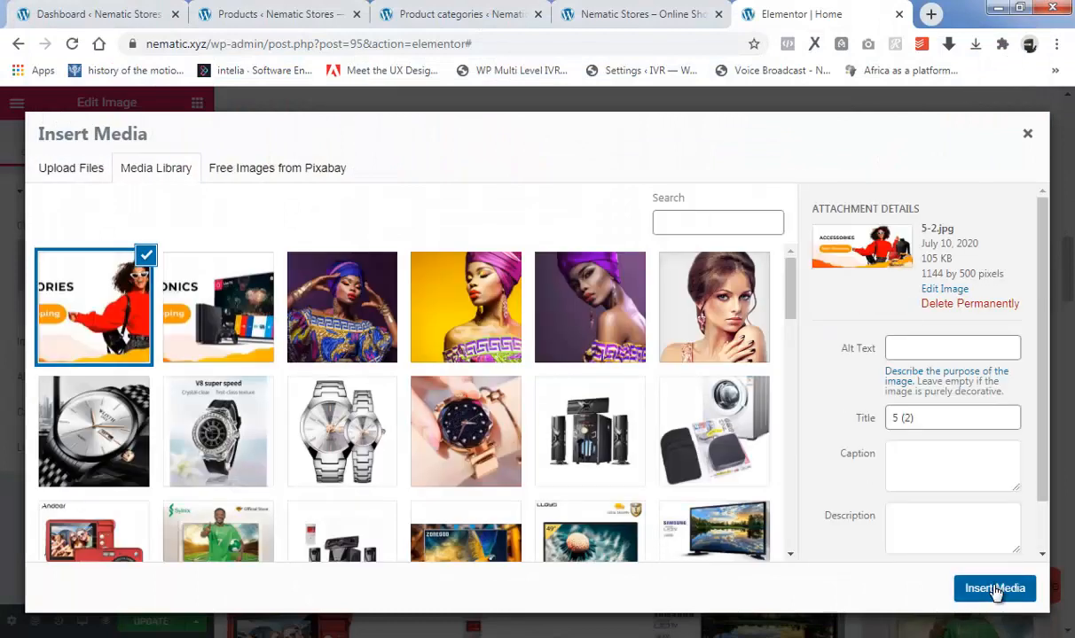
pyautogui.click(995, 589)
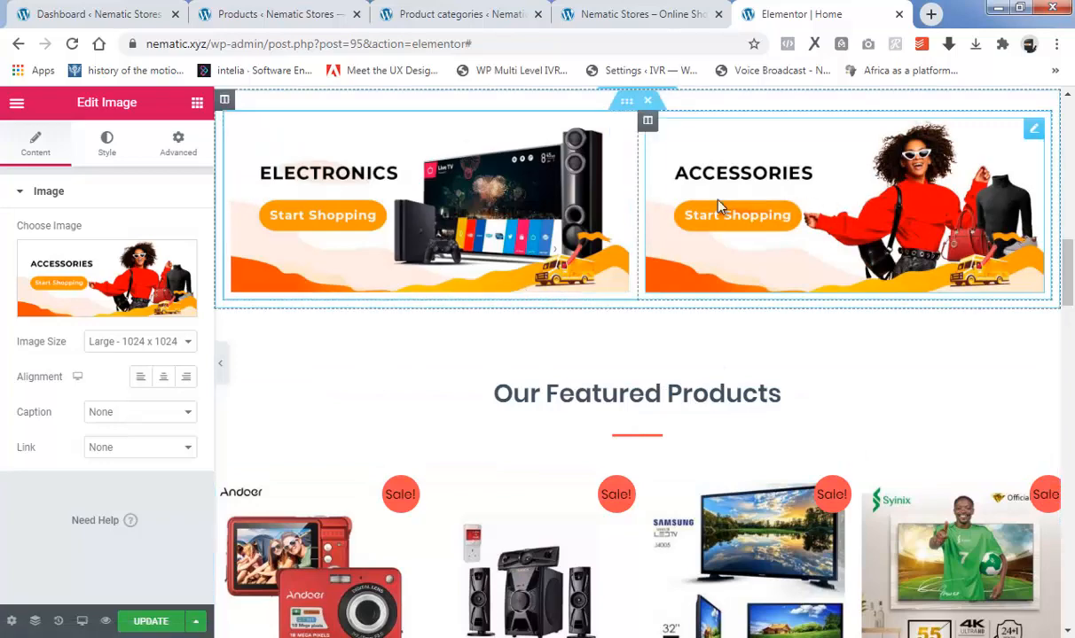
# Link the Electronics banner to a custom URL, using the Electronics category's address copied from the product categories page.
pyautogui.scroll(1, 614, 250)
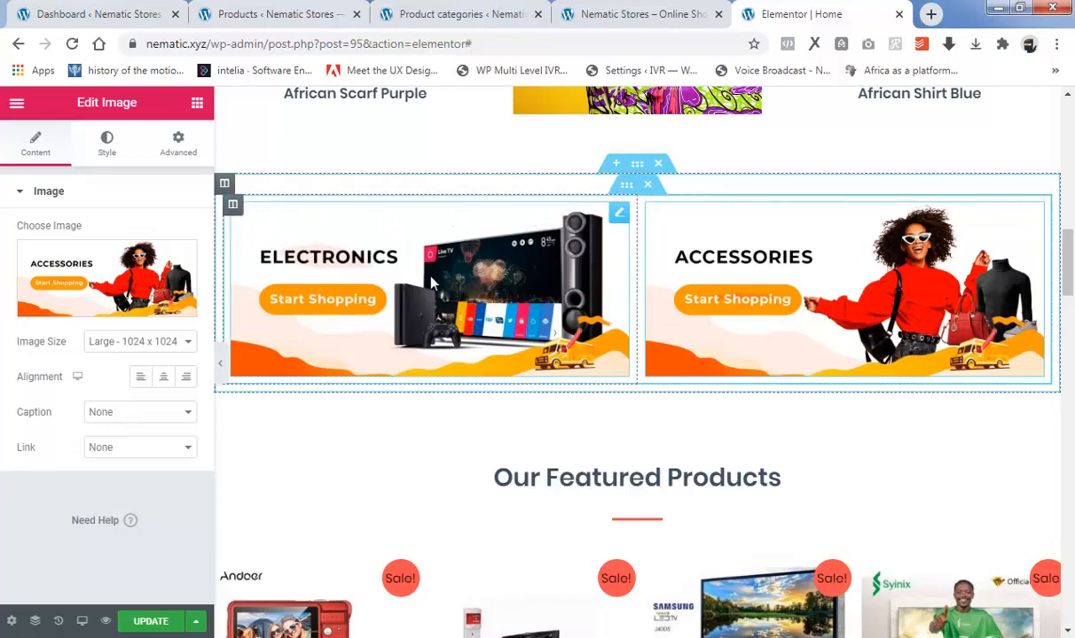
pyautogui.click(366, 299)
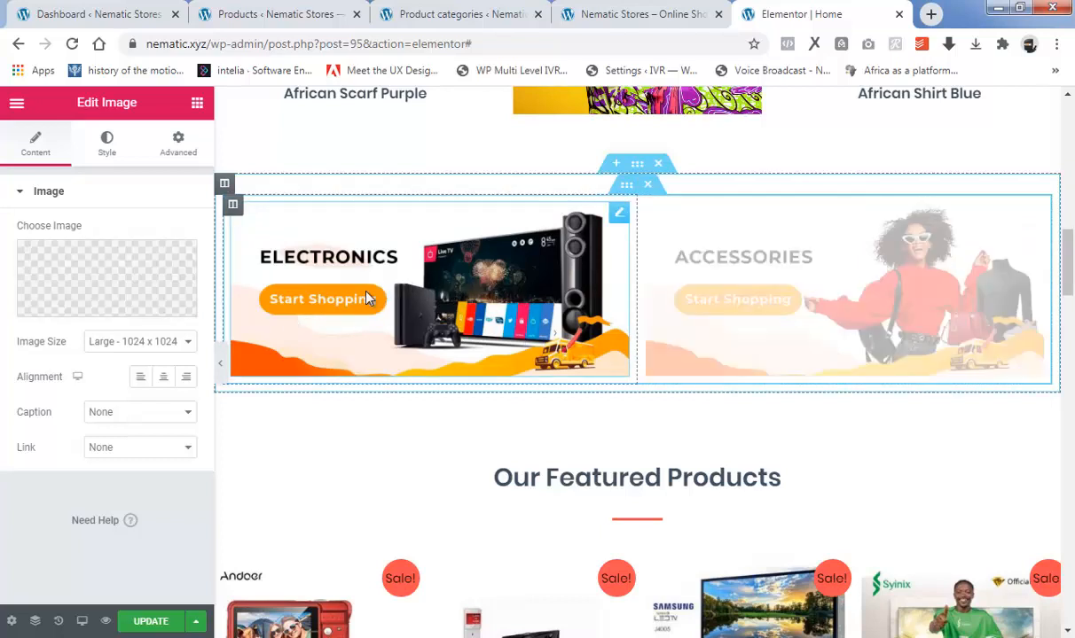
pyautogui.click(137, 449)
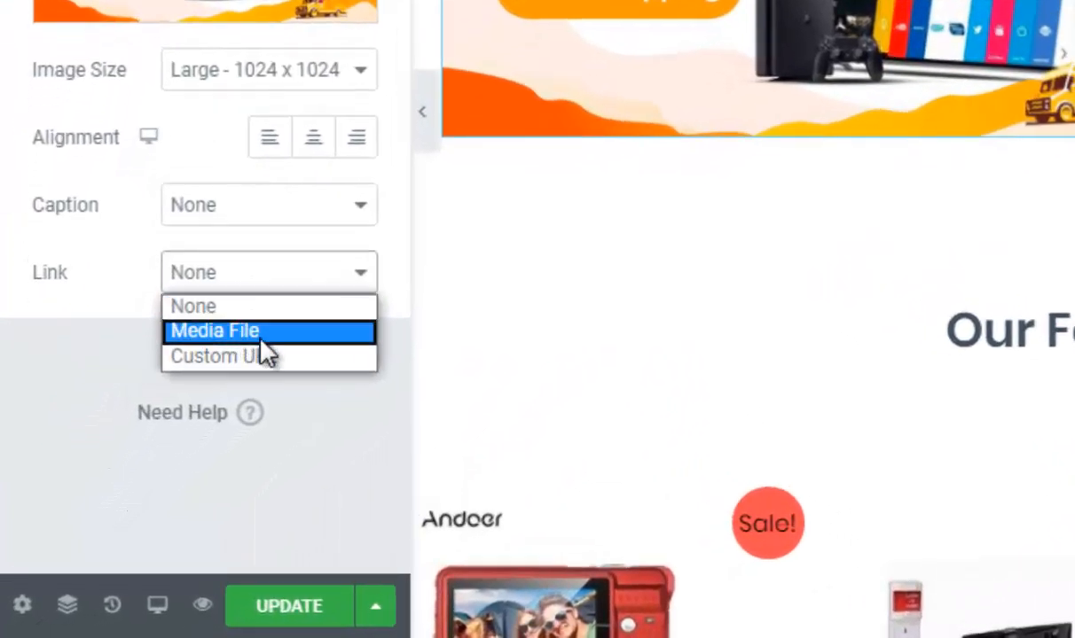
pyautogui.click(243, 356)
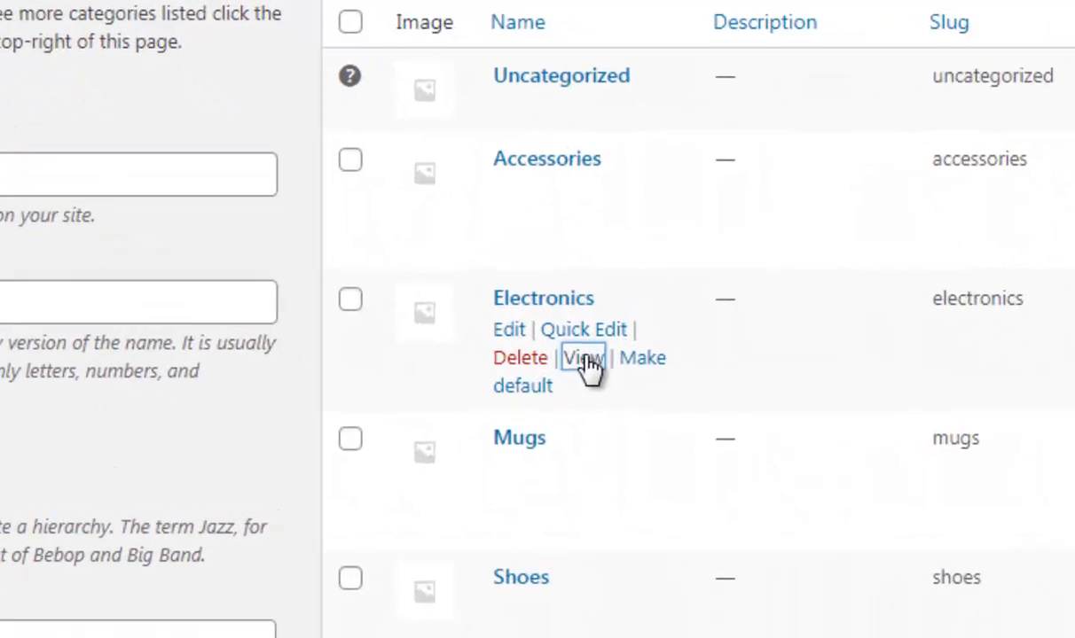
pyautogui.rightClick(583, 355)
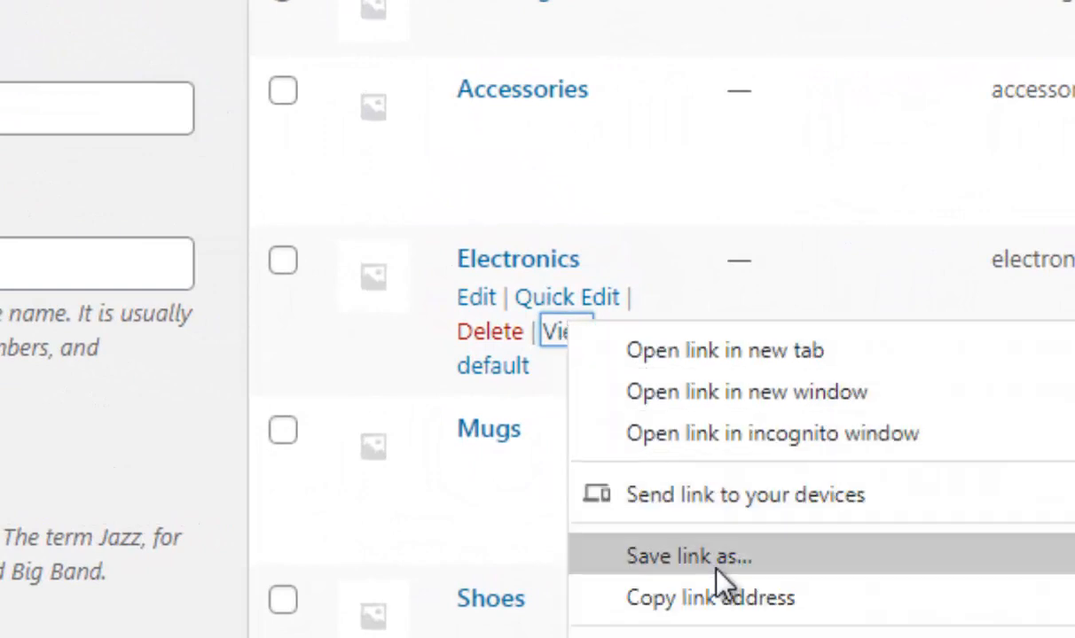
pyautogui.click(716, 603)
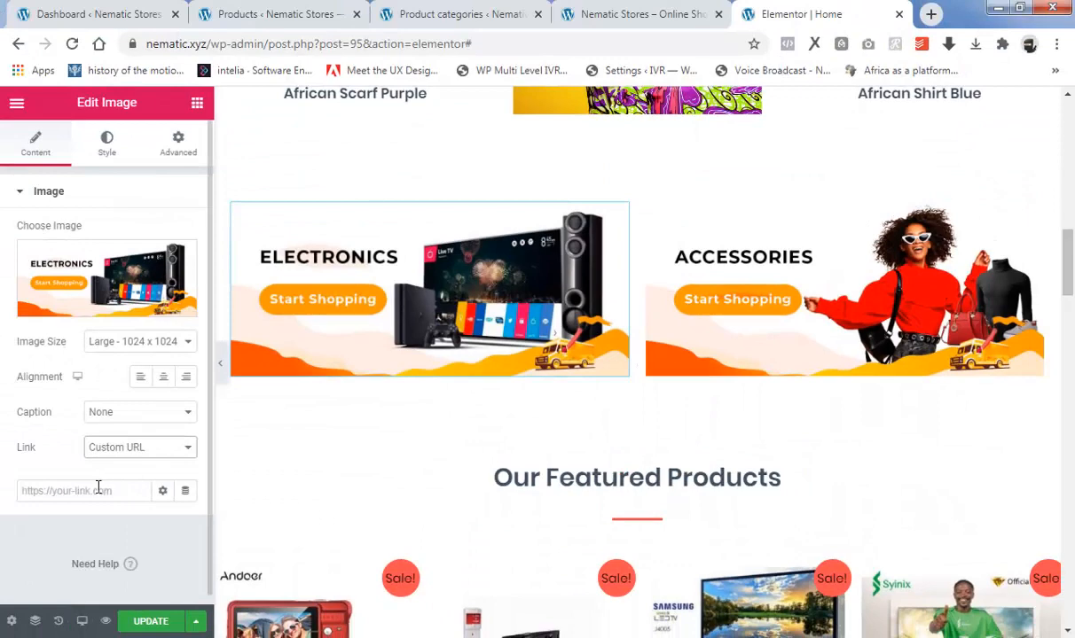
pyautogui.rightClick(98, 490)
pyautogui.click(148, 353)
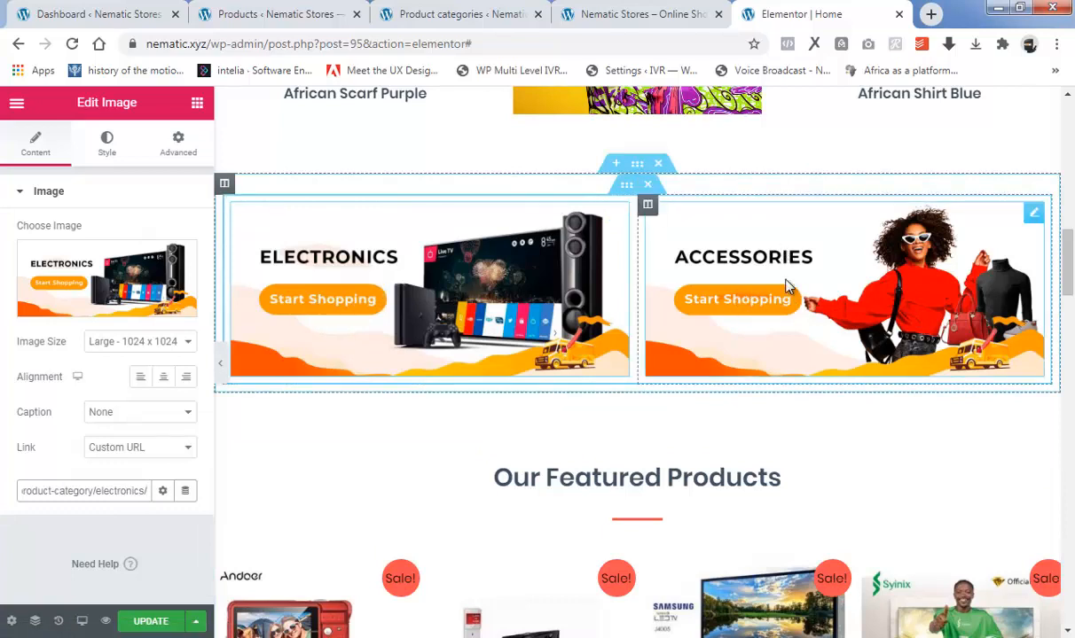
# Link the Accessories banner to a custom URL, using the Accessories category's address copied from the product categories page.
pyautogui.click(829, 275)
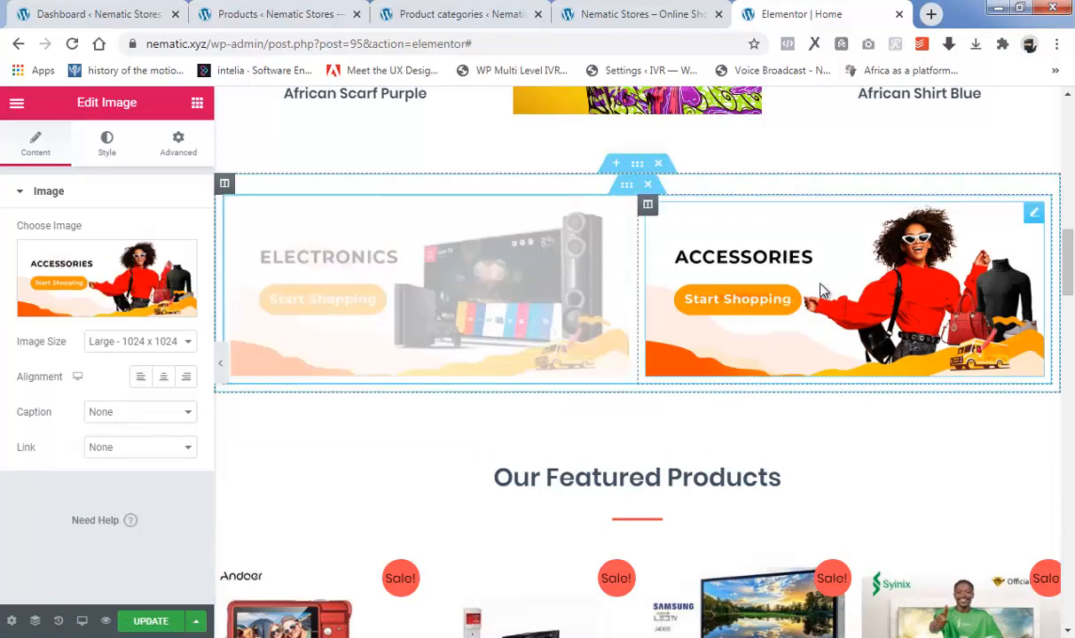
pyautogui.click(149, 456)
pyautogui.click(110, 490)
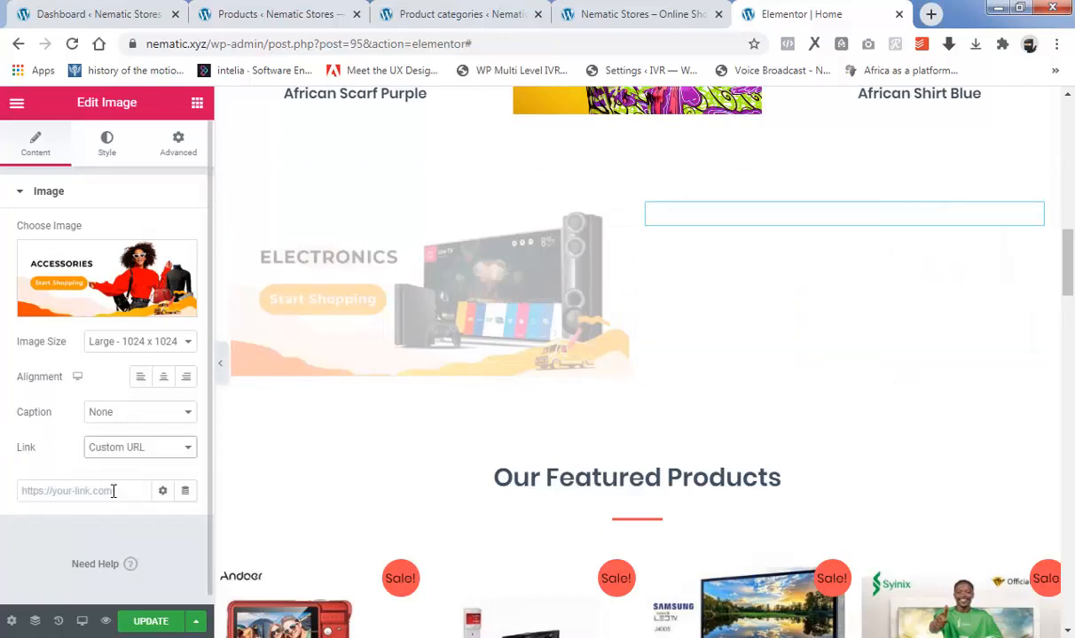
pyautogui.click(455, 14)
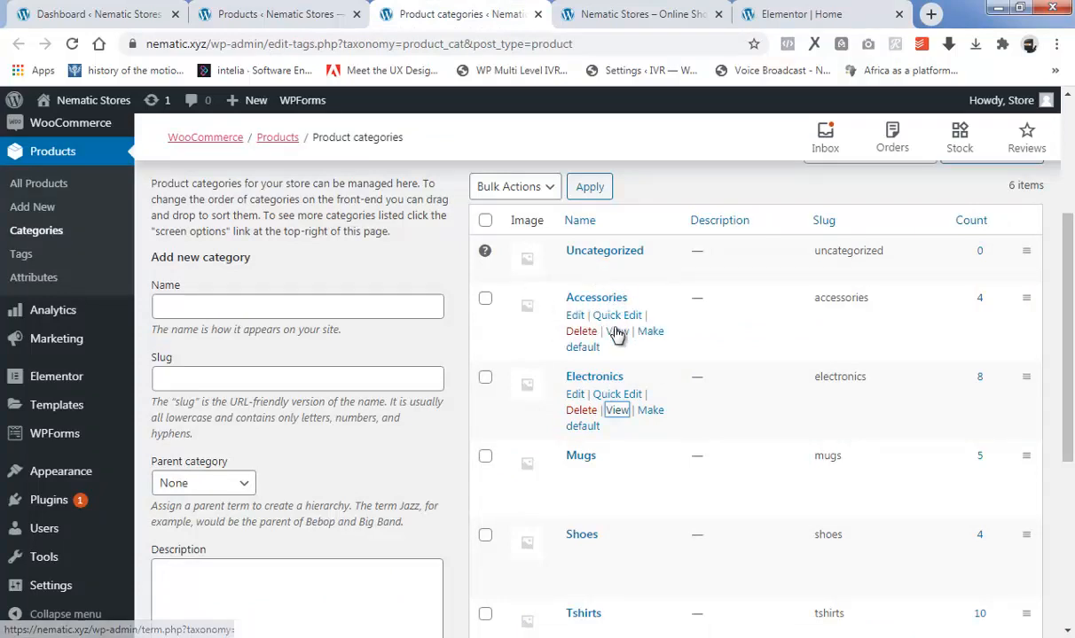
pyautogui.rightClick(618, 333)
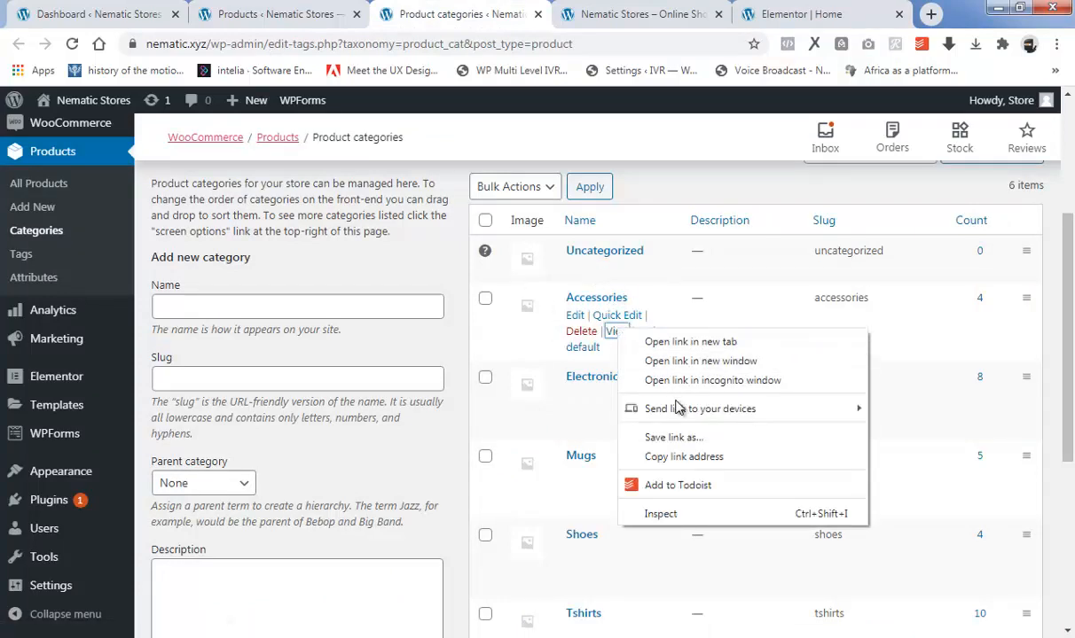
pyautogui.click(683, 457)
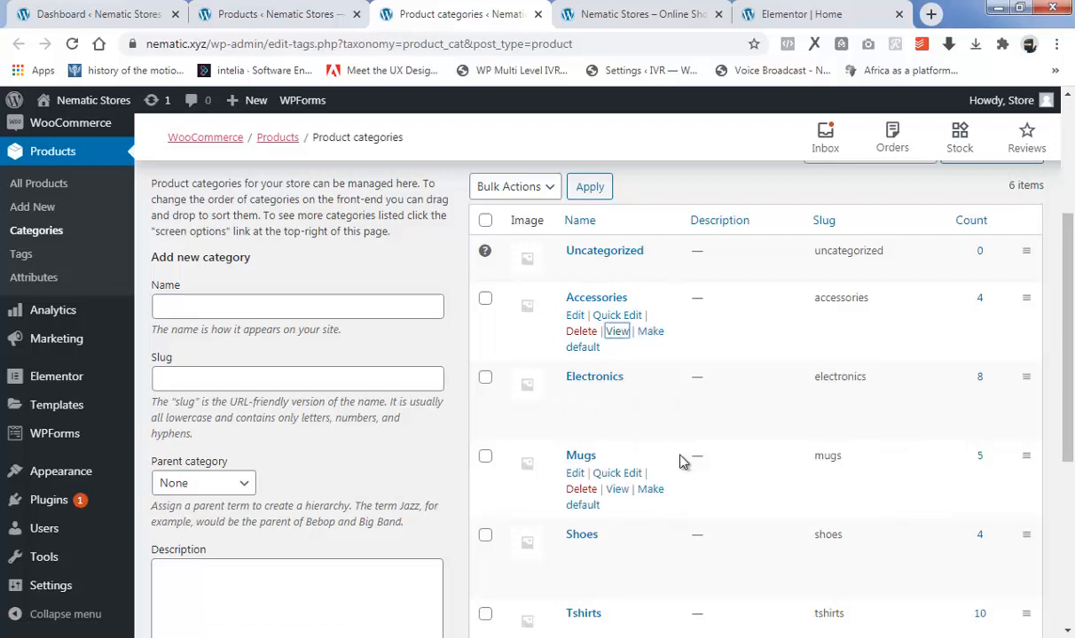
pyautogui.click(827, 14)
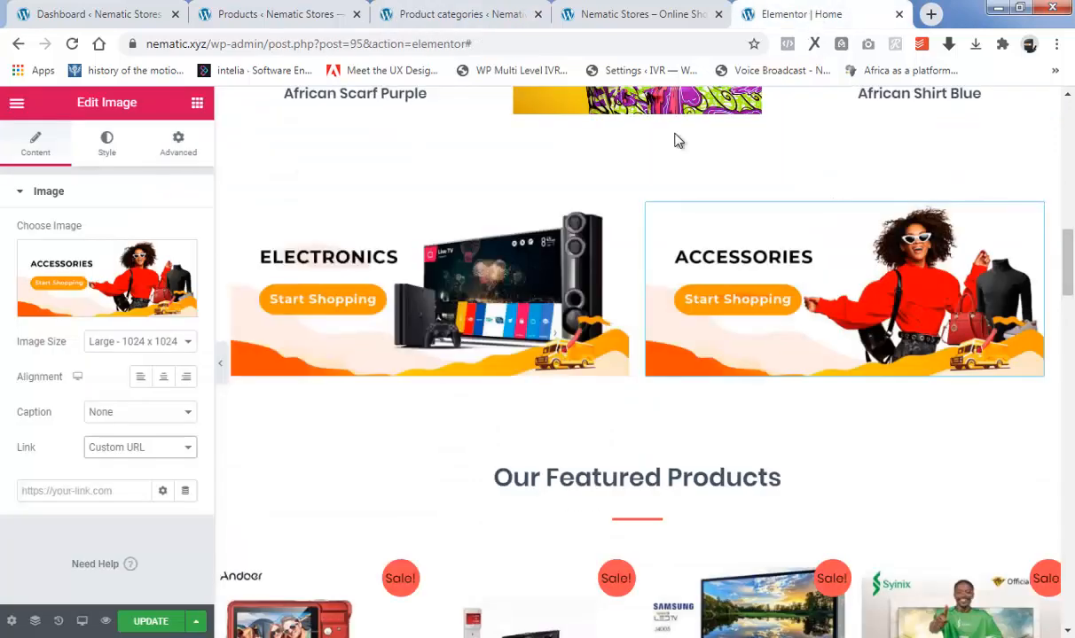
pyautogui.rightClick(50, 491)
pyautogui.click(99, 366)
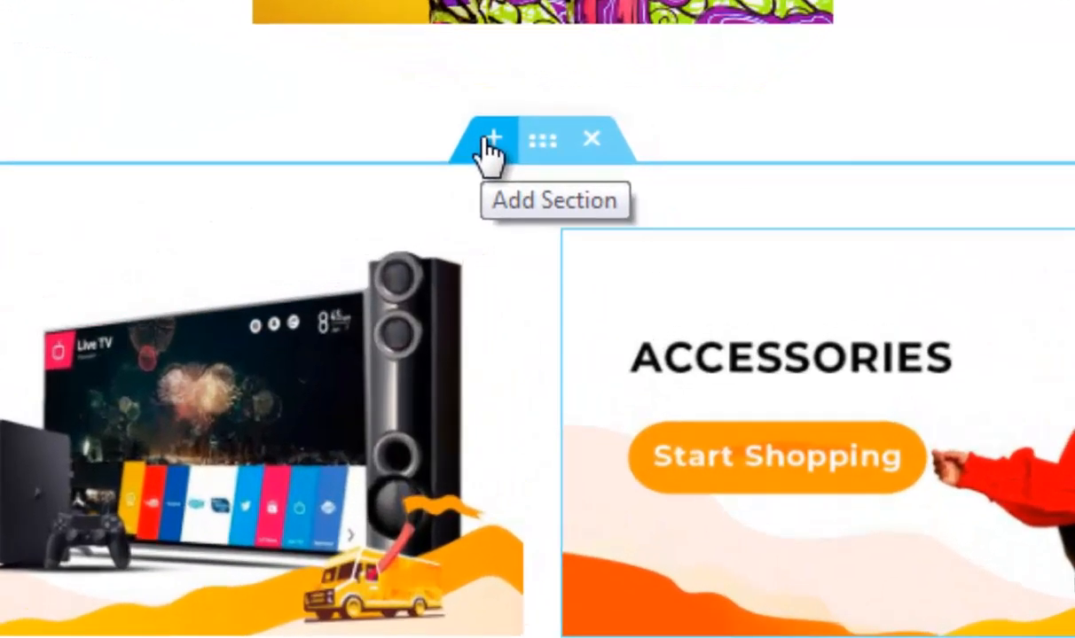
# Add a new section above the Electronics and Accessories banners and place an Image widget in it.
pyautogui.click(615, 166)
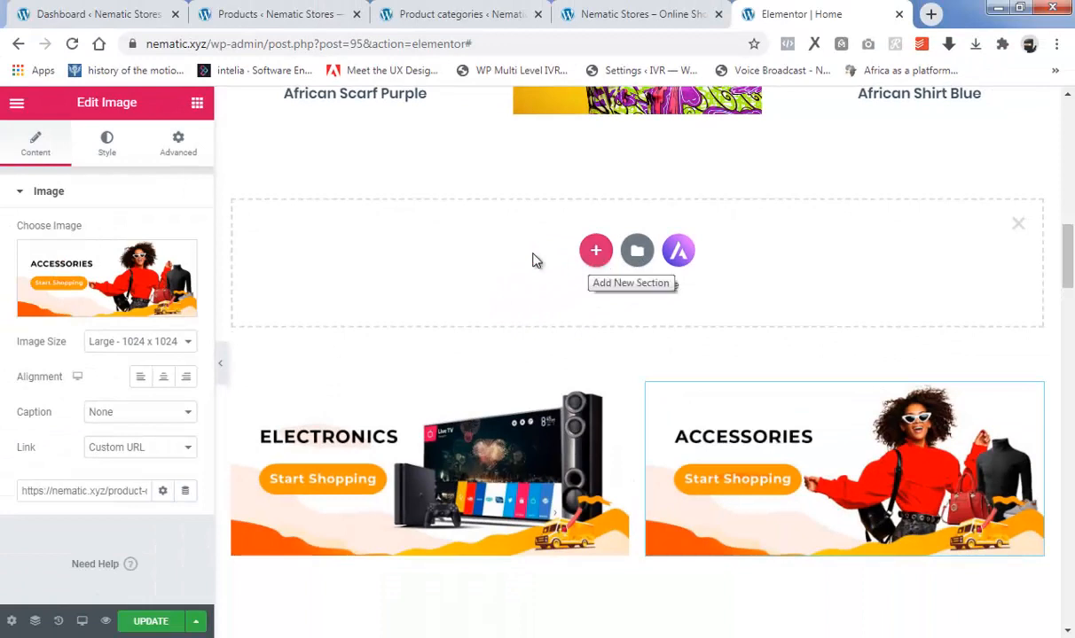
pyautogui.click(194, 108)
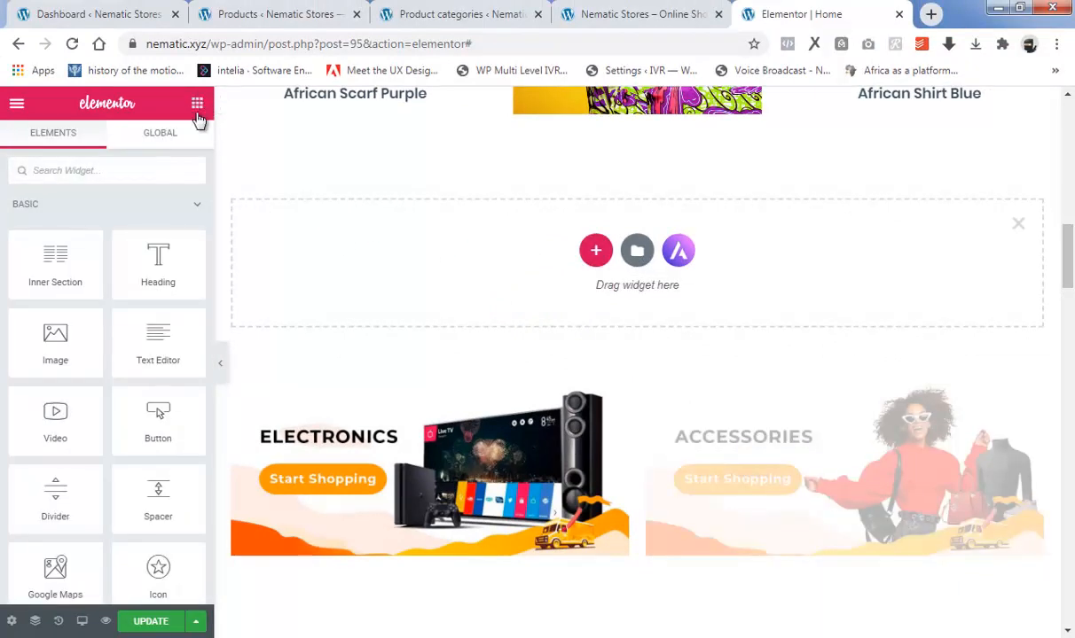
pyautogui.moveTo(25, 351); pyautogui.dragTo(524, 285)
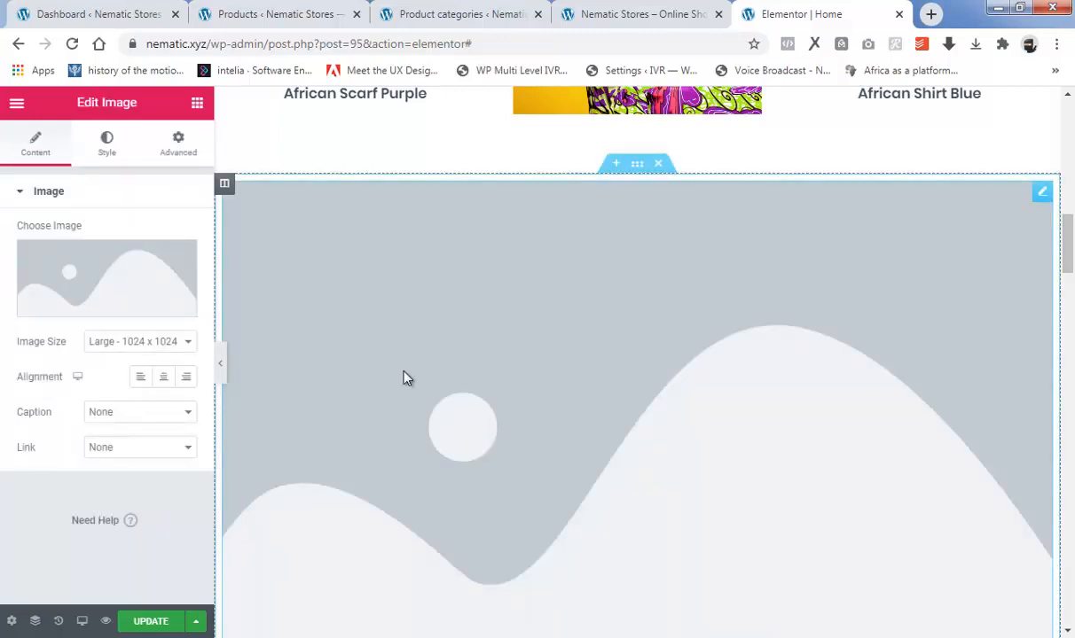
# Upload the picture "6" from EXERCISE FOLDER and insert it into the new image widget above the category banners.
pyautogui.moveTo(82, 307)
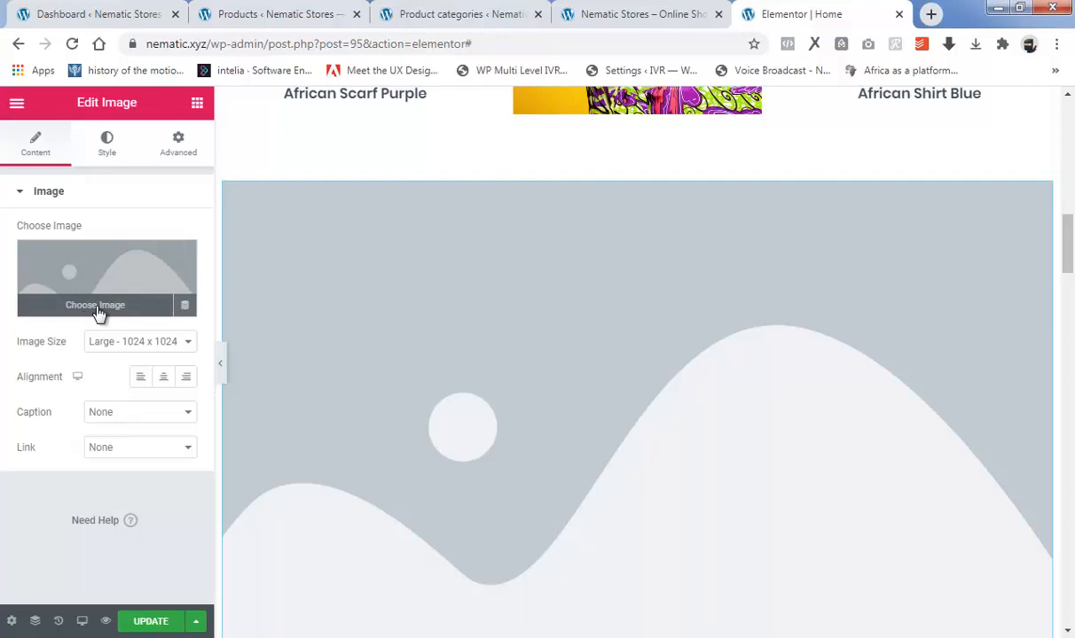
pyautogui.click(98, 306)
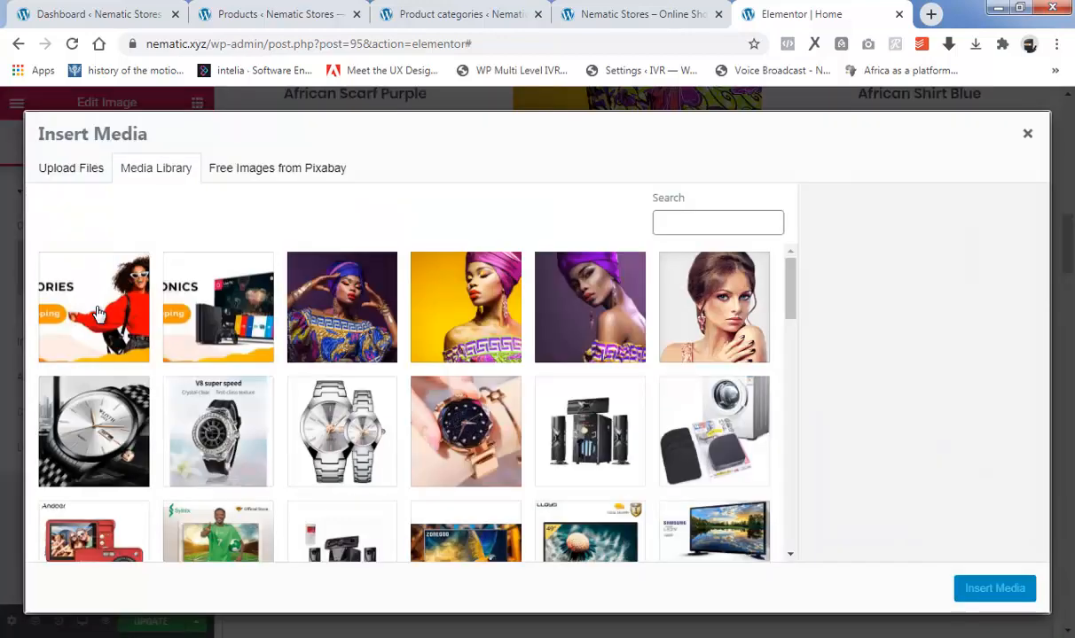
pyautogui.click(78, 174)
pyautogui.click(517, 382)
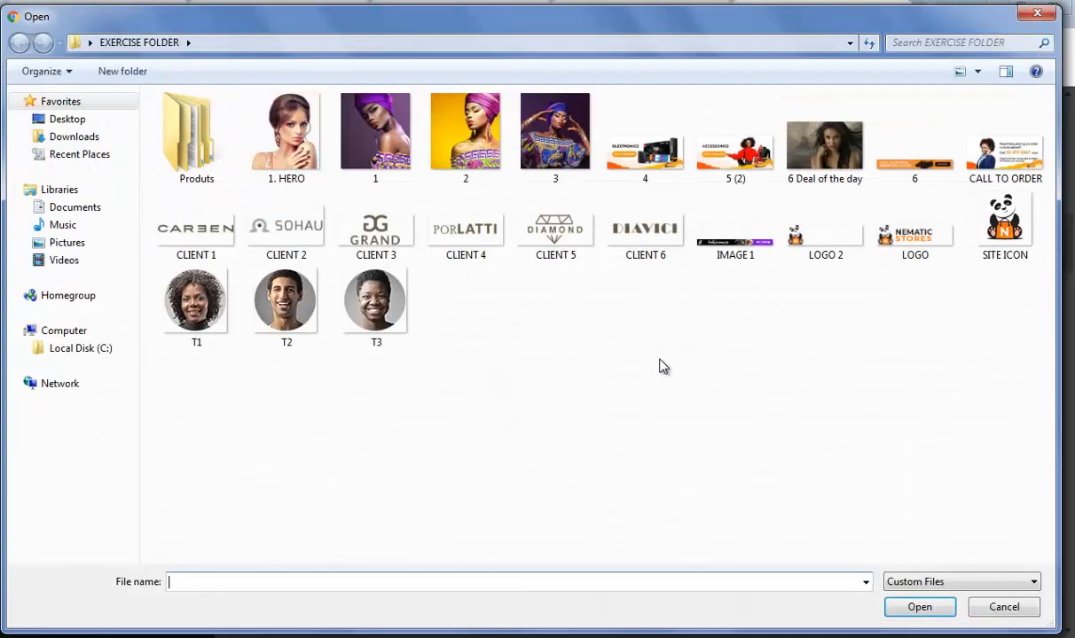
pyautogui.click(920, 173)
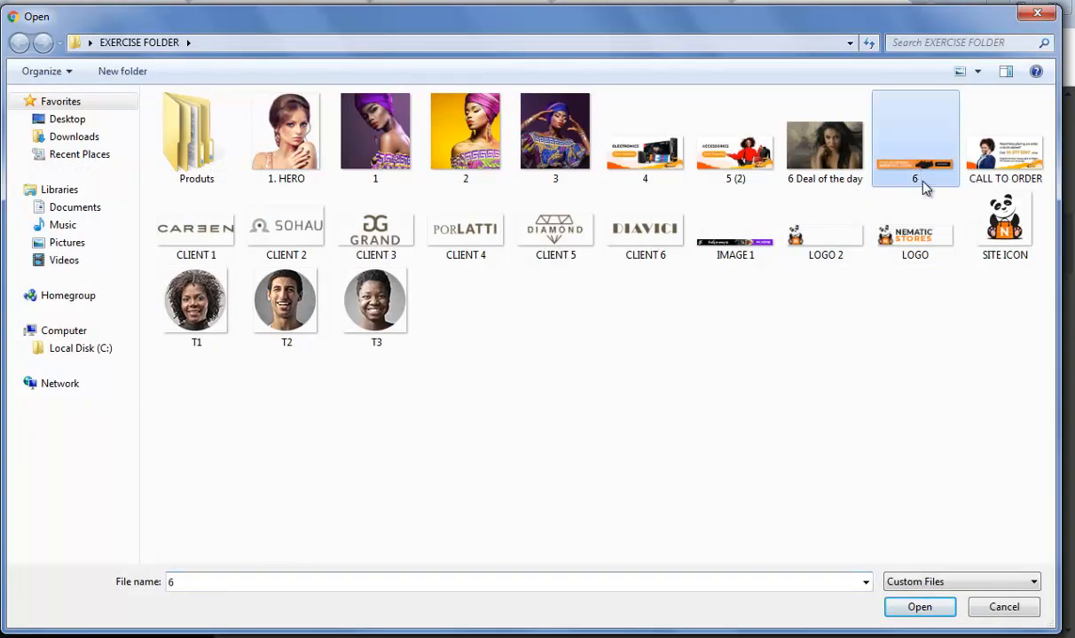
pyautogui.click(918, 608)
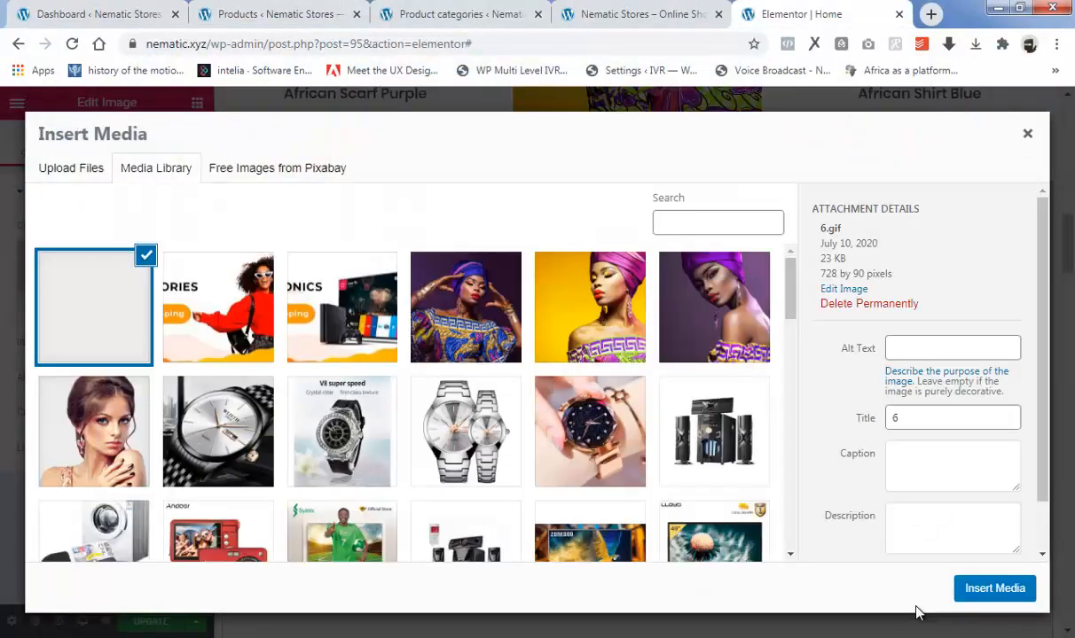
pyautogui.click(993, 590)
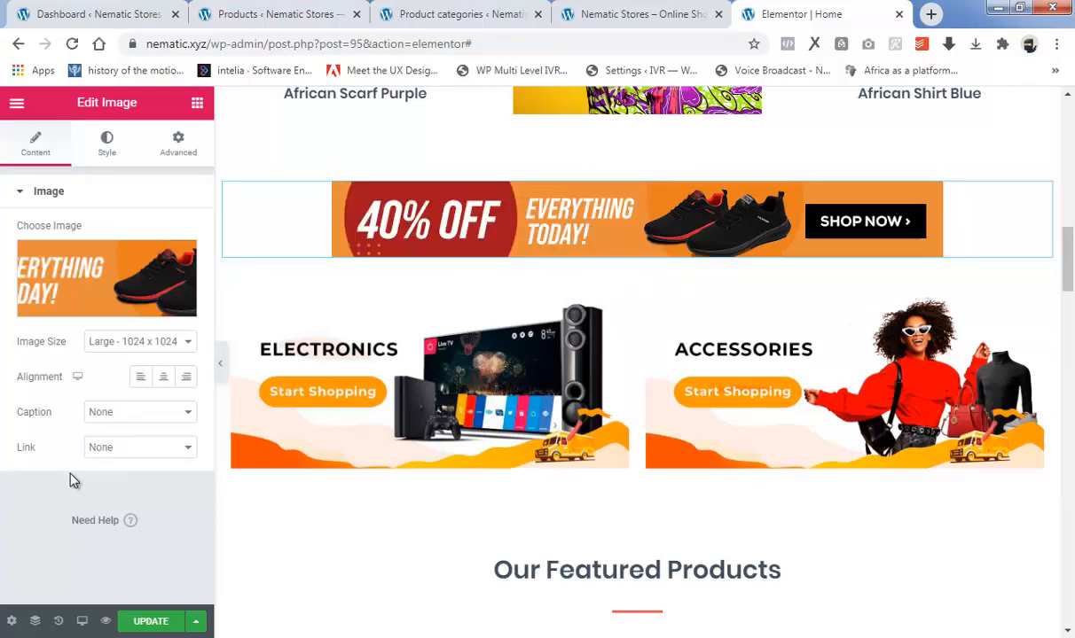
# Link the sneakers banner to a custom URL, using the Shoes category's address copied from the product categories page.
pyautogui.click(119, 451)
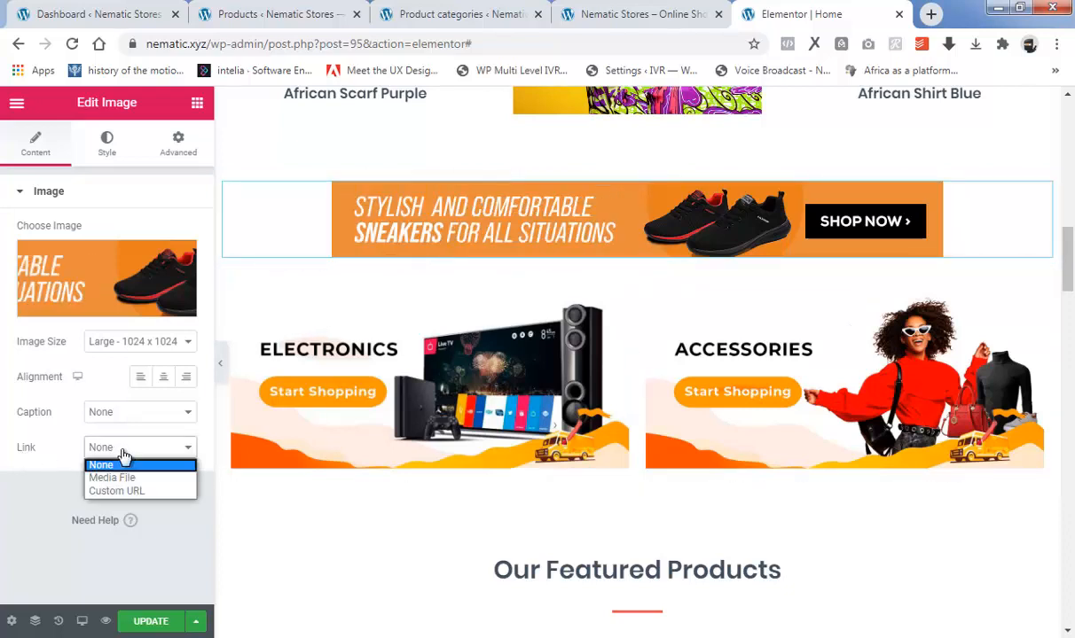
pyautogui.click(116, 491)
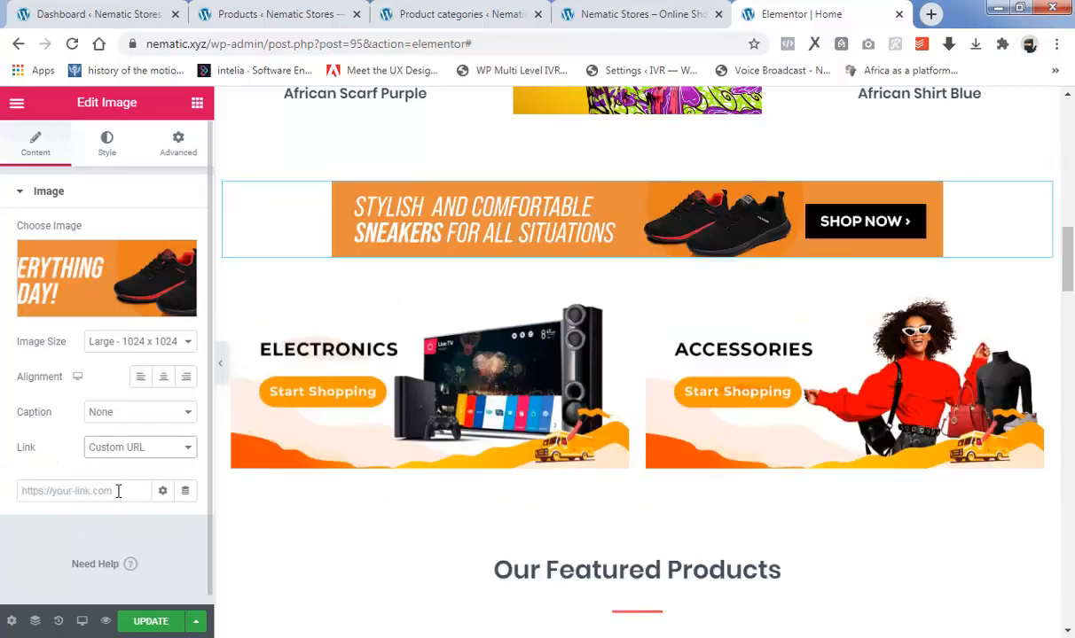
pyautogui.click(457, 14)
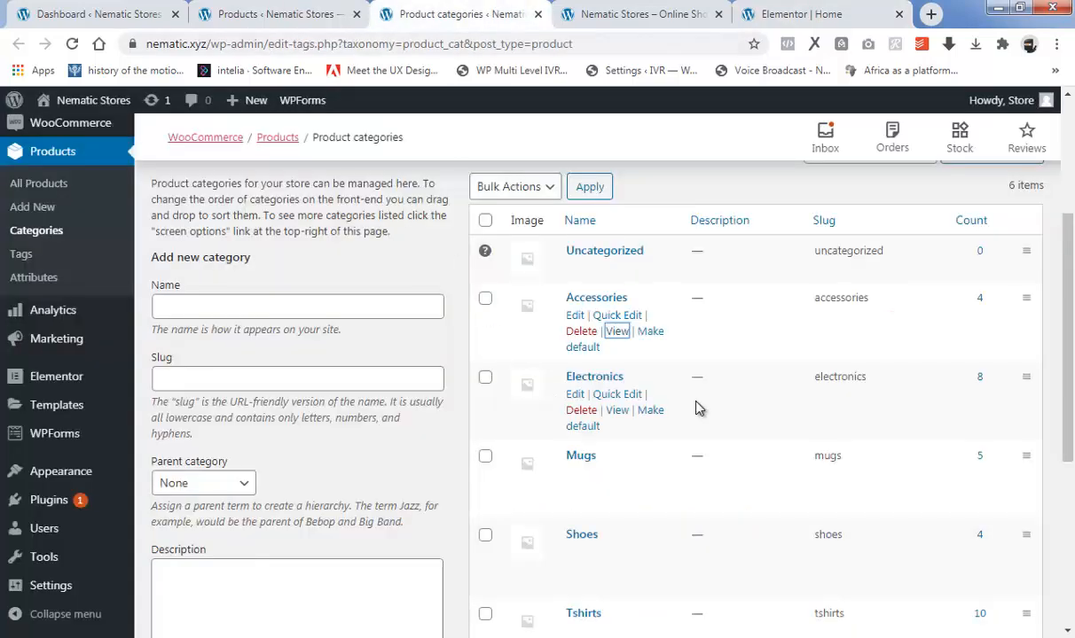
pyautogui.scroll(-1, 697, 409)
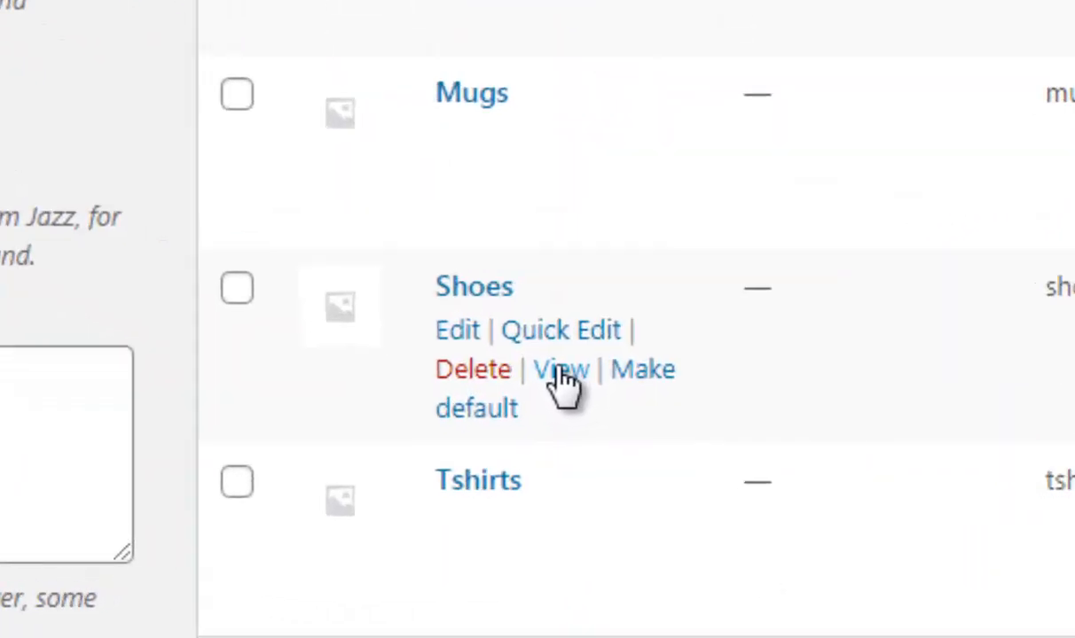
pyautogui.rightClick(614, 486)
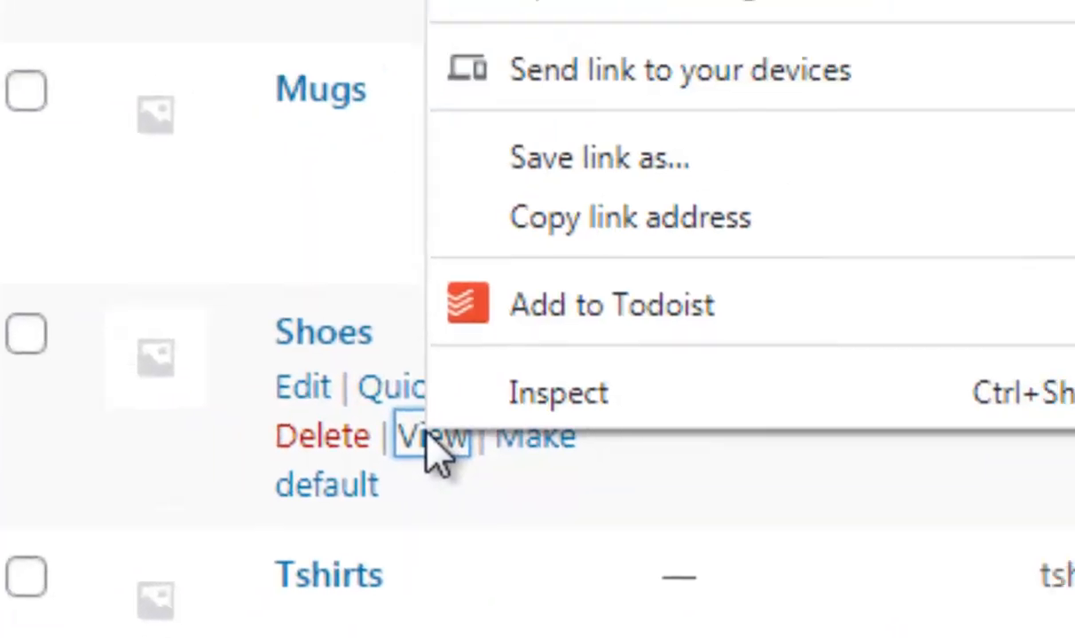
pyautogui.click(456, 429)
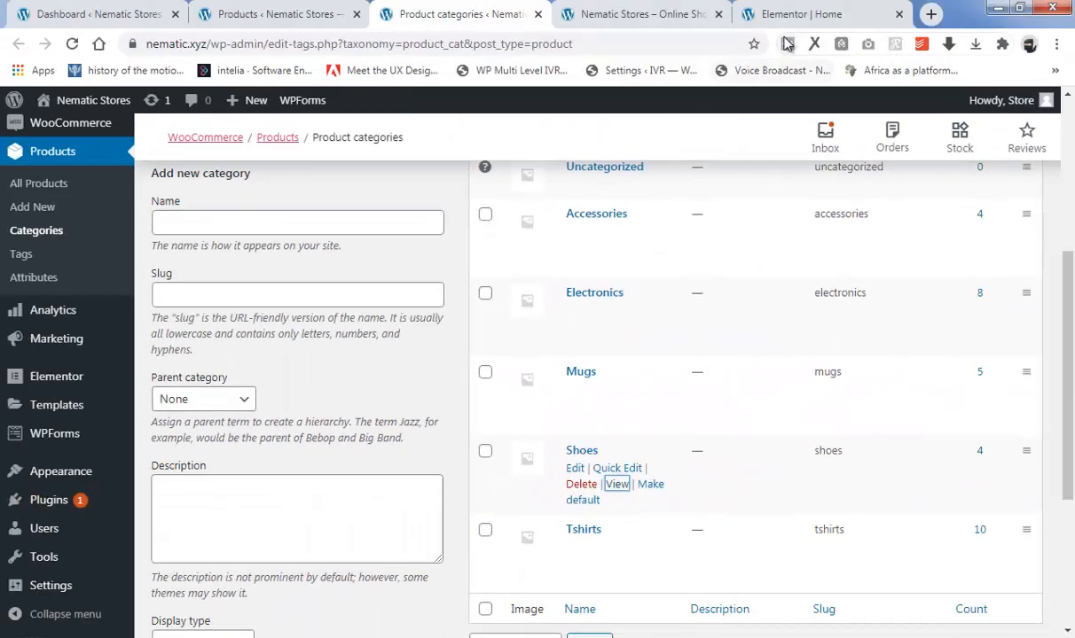
pyautogui.click(798, 14)
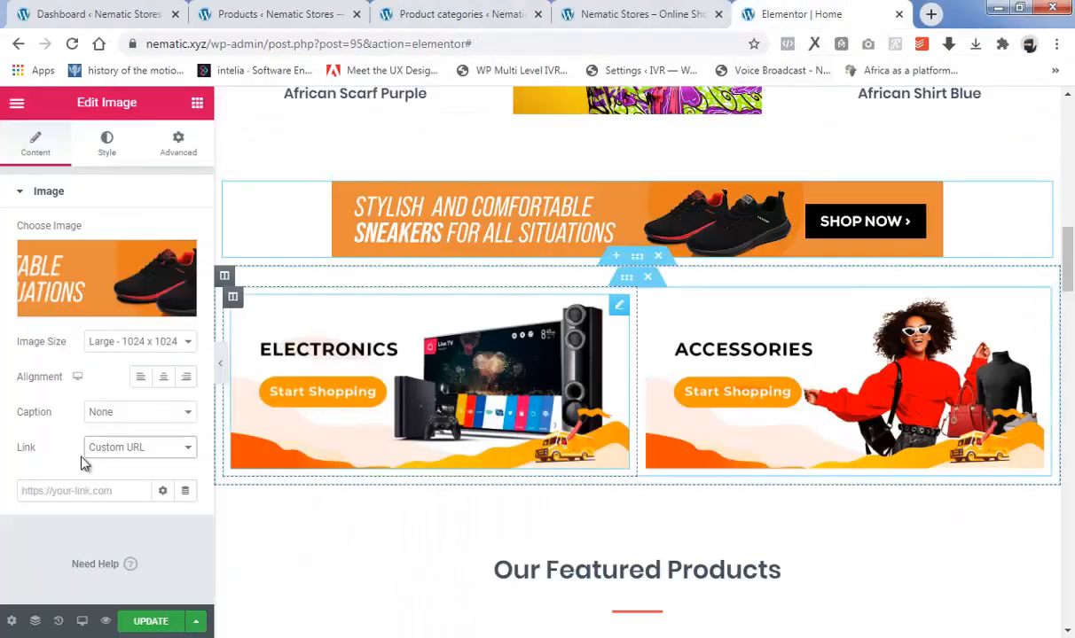
pyautogui.rightClick(79, 501)
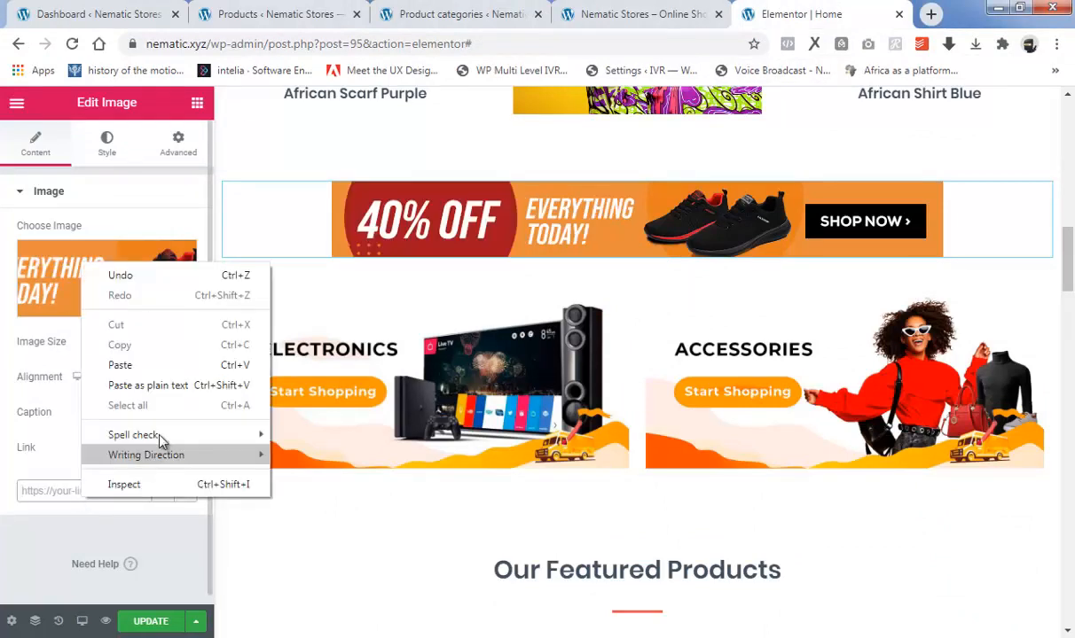
pyautogui.click(160, 369)
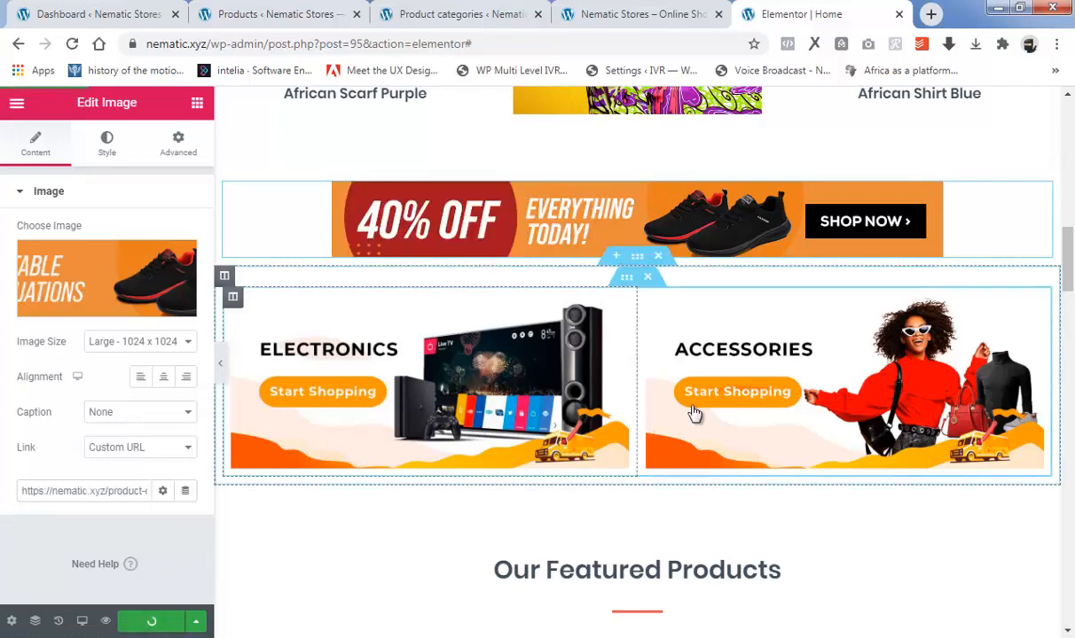
# Replace the background image of the Deal of the Day inner section with the uploaded picture "6 Deal of the day" from EXERCISE FOLDER.
pyautogui.moveTo(1067, 257); pyautogui.dragTo(1071, 130)
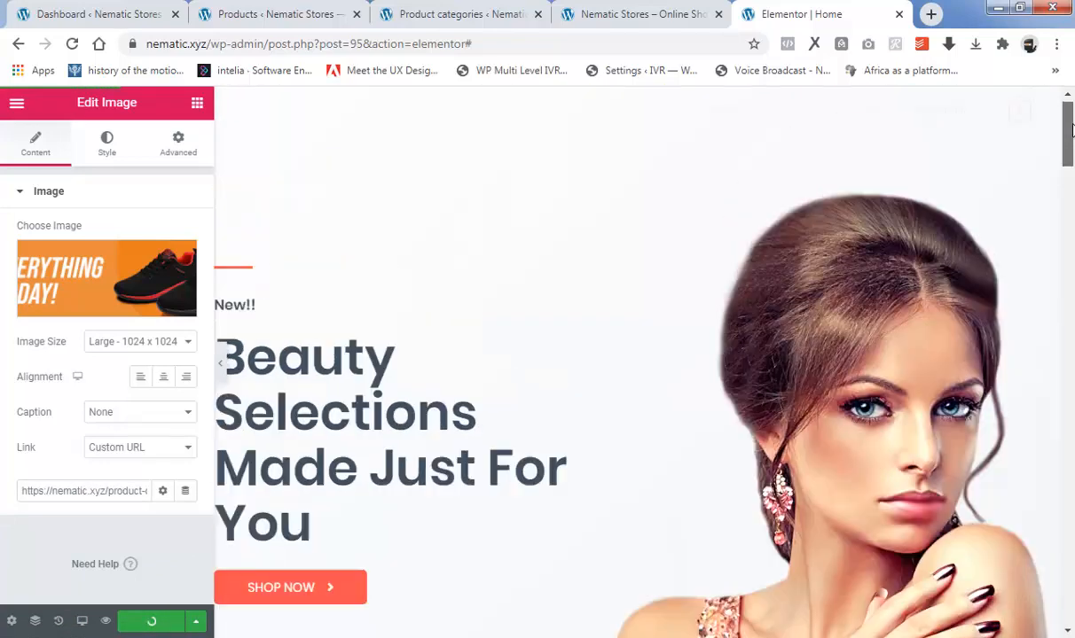
pyautogui.scroll(-10, 1072, 170)
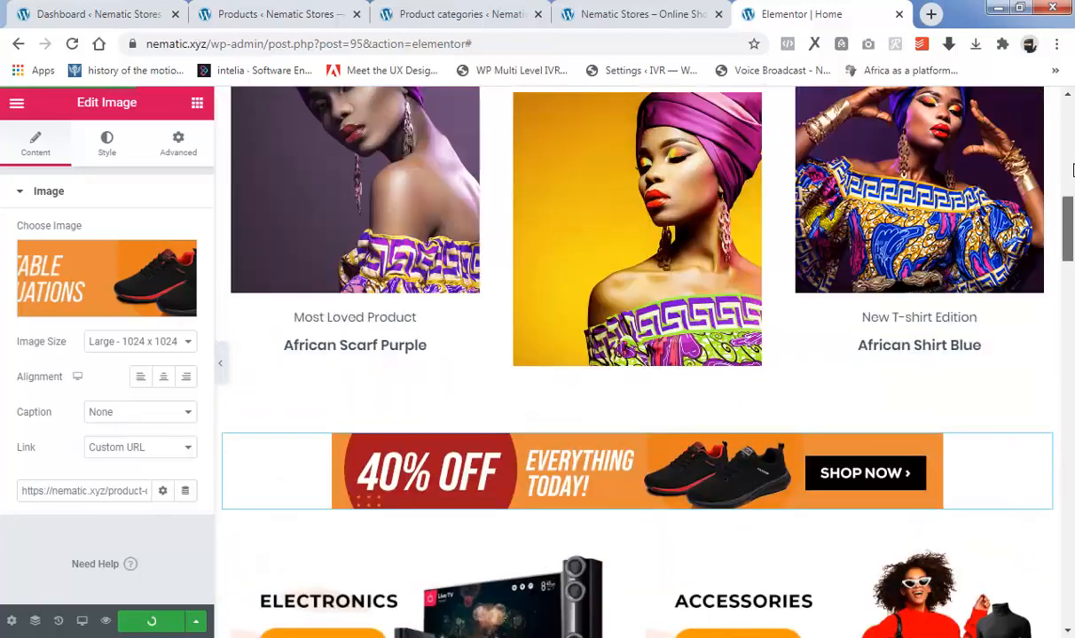
pyautogui.moveTo(1073, 170); pyautogui.dragTo(1071, 432)
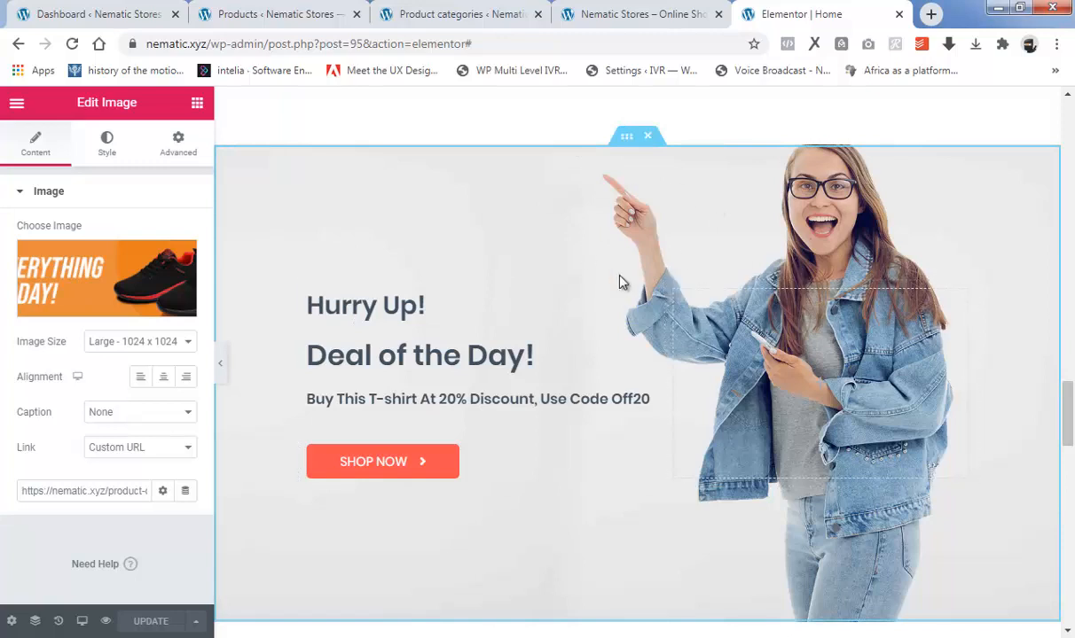
pyautogui.click(626, 140)
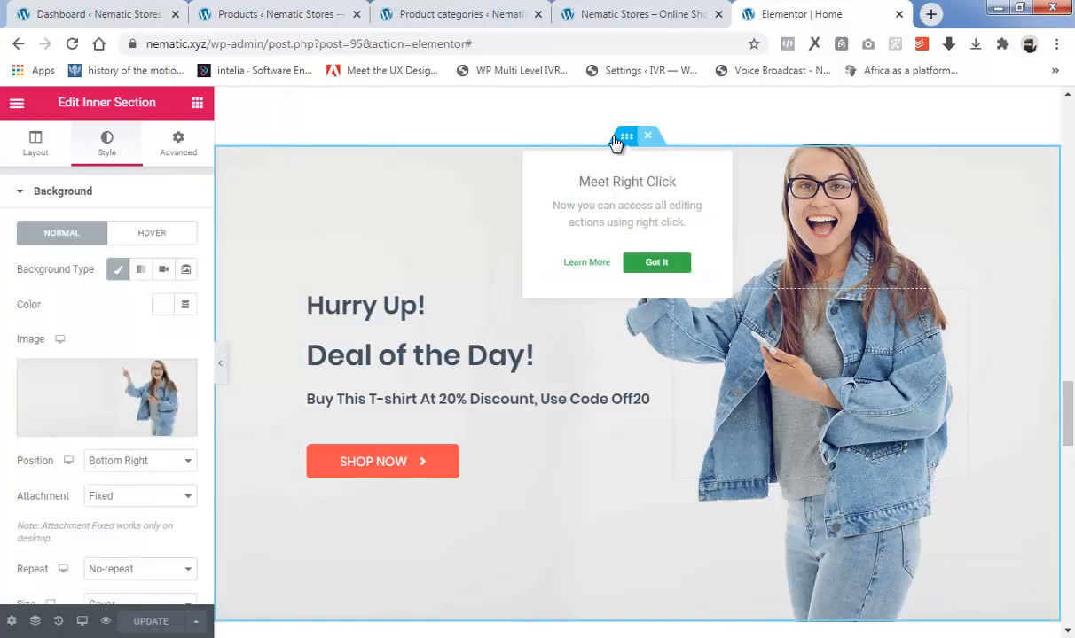
pyautogui.click(110, 430)
pyautogui.click(74, 175)
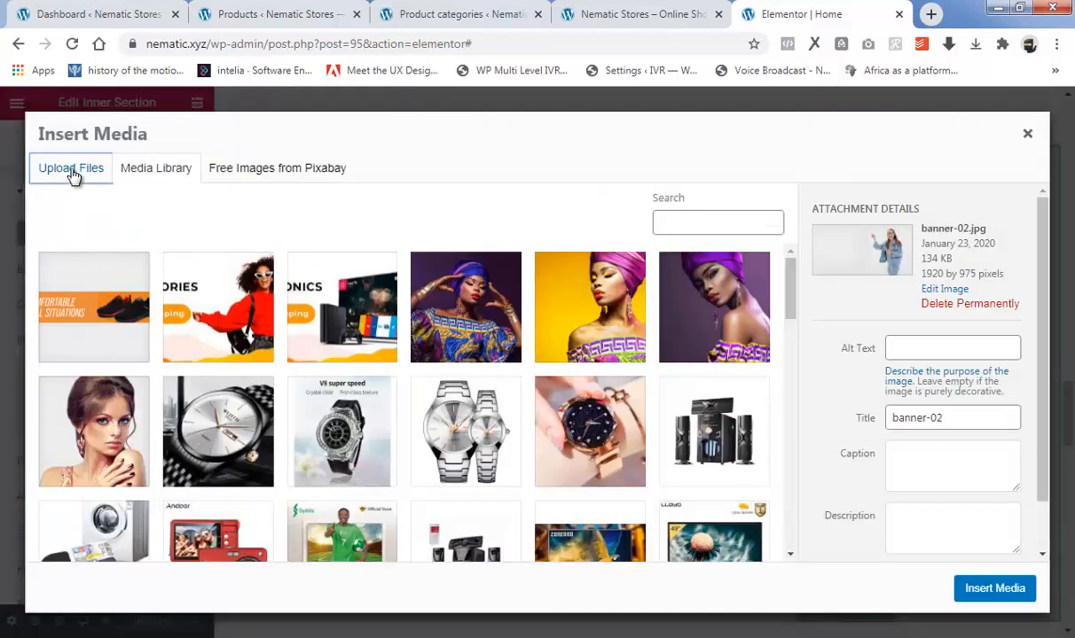
pyautogui.click(538, 381)
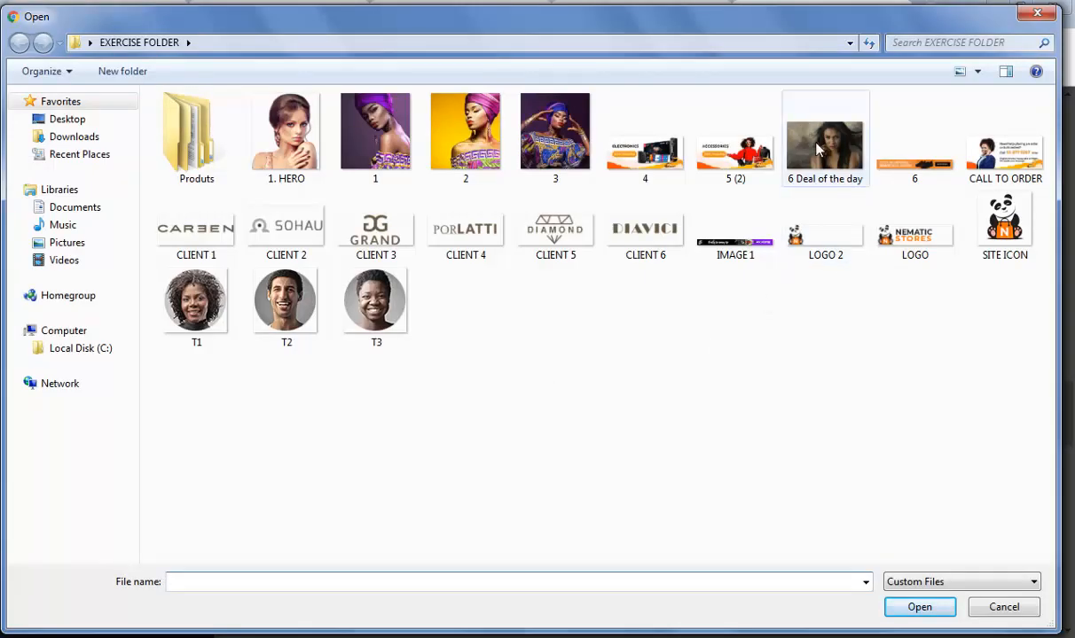
pyautogui.click(824, 156)
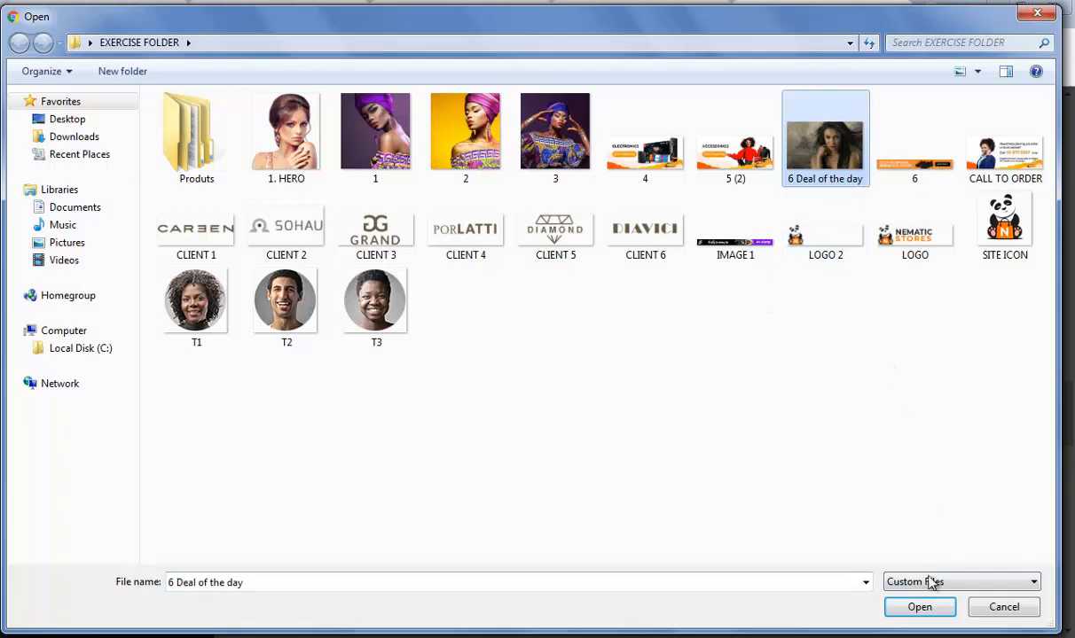
pyautogui.click(919, 608)
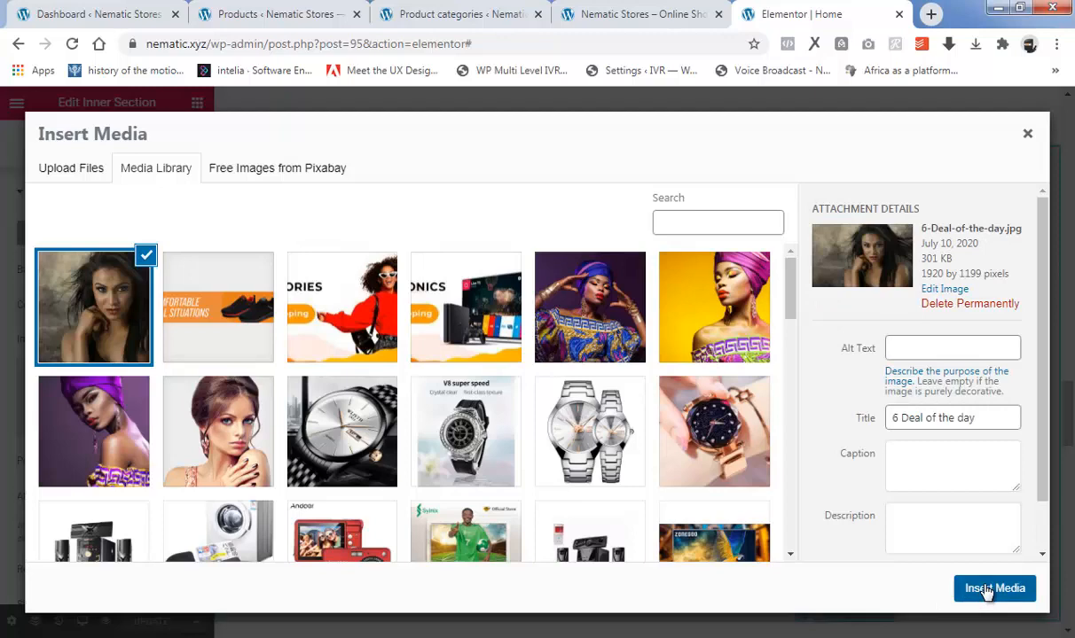
pyautogui.click(987, 590)
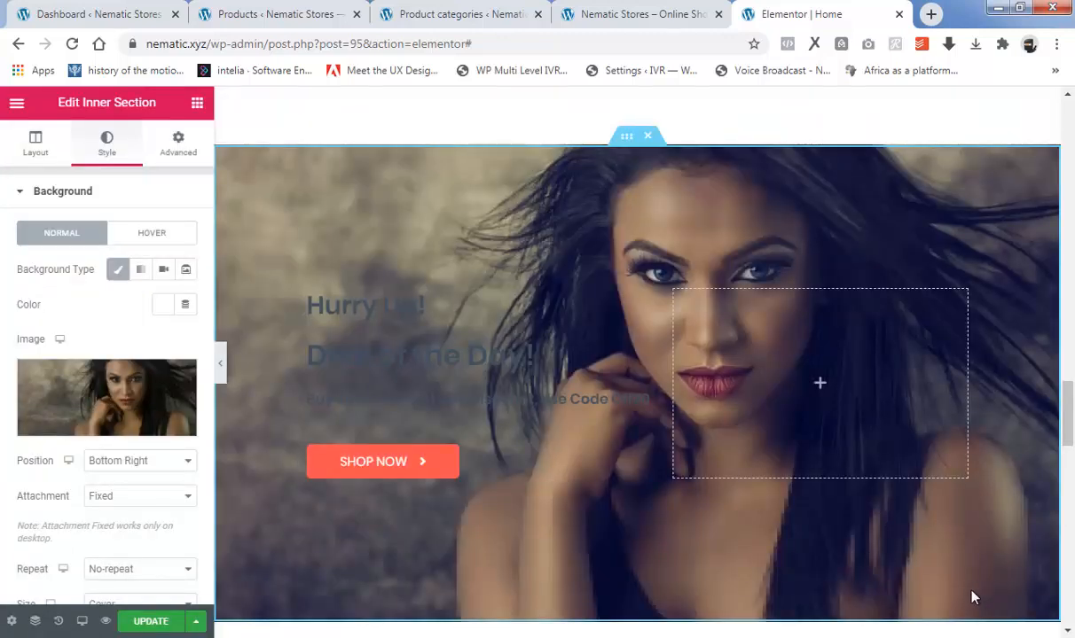
pyautogui.scroll(-3, 672, 337)
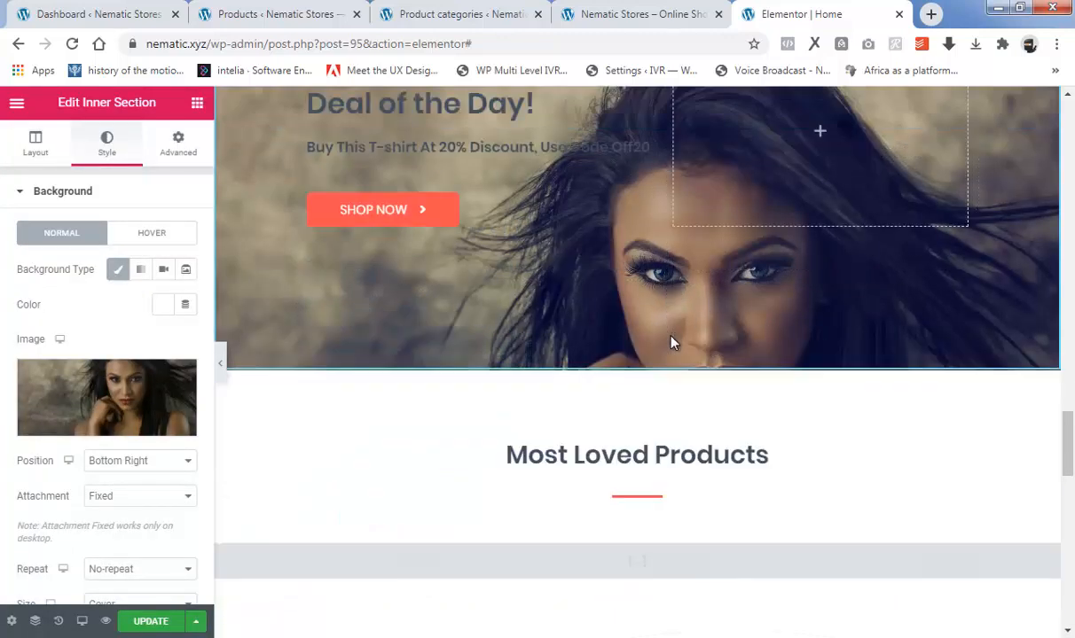
# Set the text color of the "Hurry Up!" heading in the Deal of the Day section to white, #FFFFFF.
pyautogui.scroll(4, 677, 347)
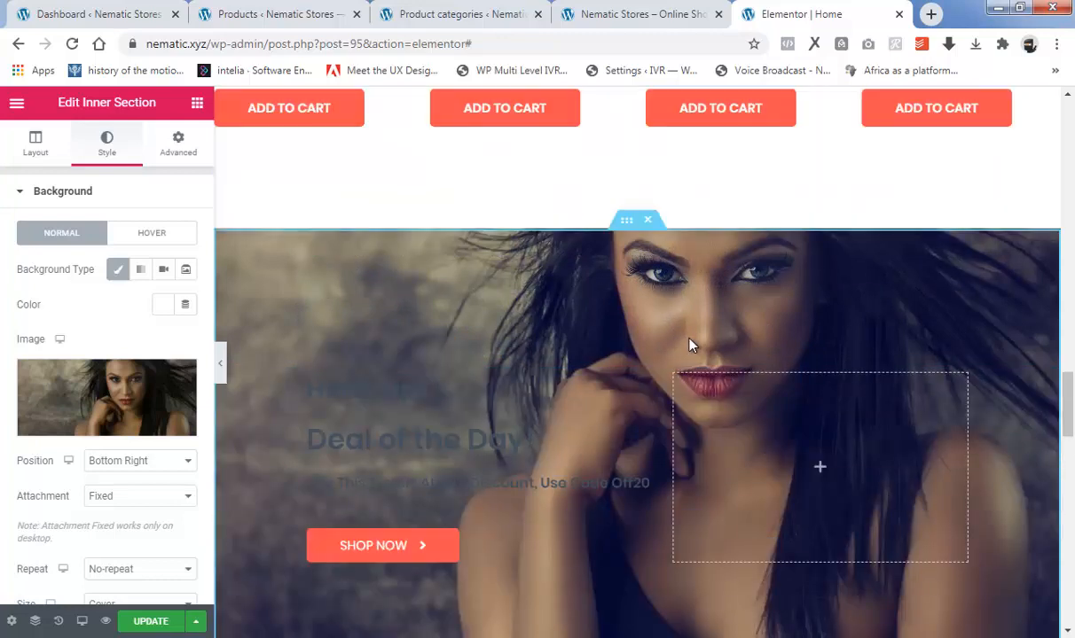
pyautogui.scroll(-2, 692, 346)
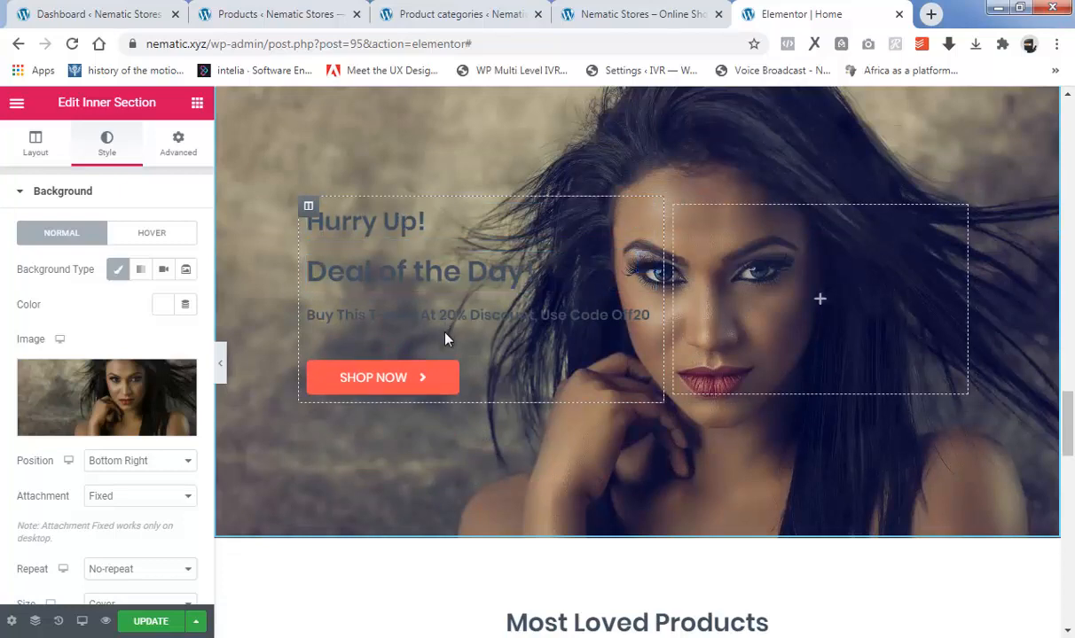
pyautogui.scroll(1, 445, 339)
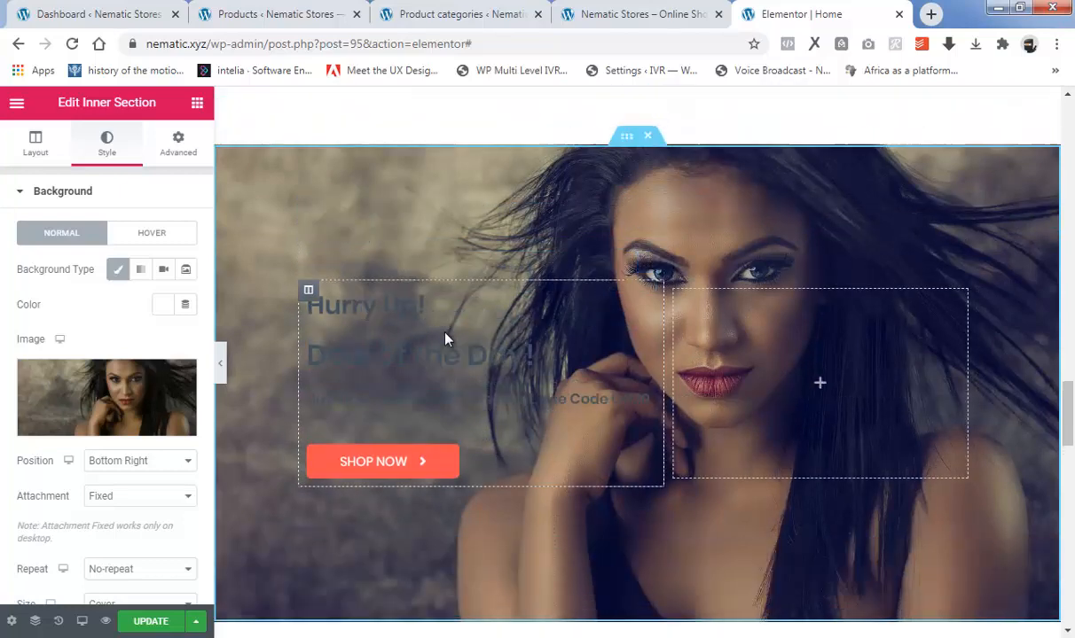
pyautogui.click(379, 306)
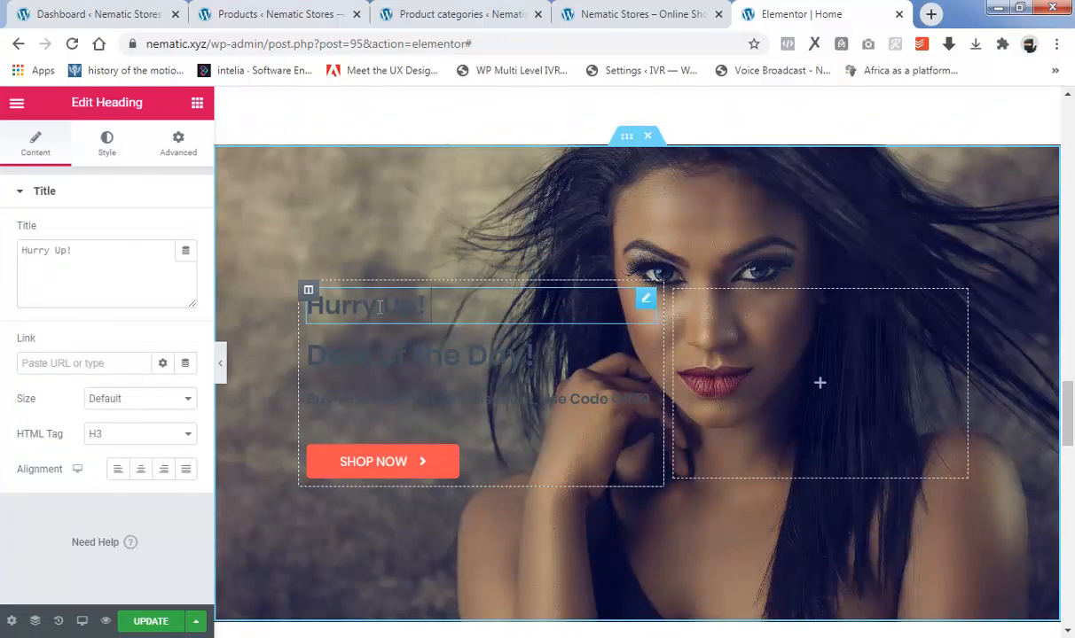
pyautogui.click(106, 141)
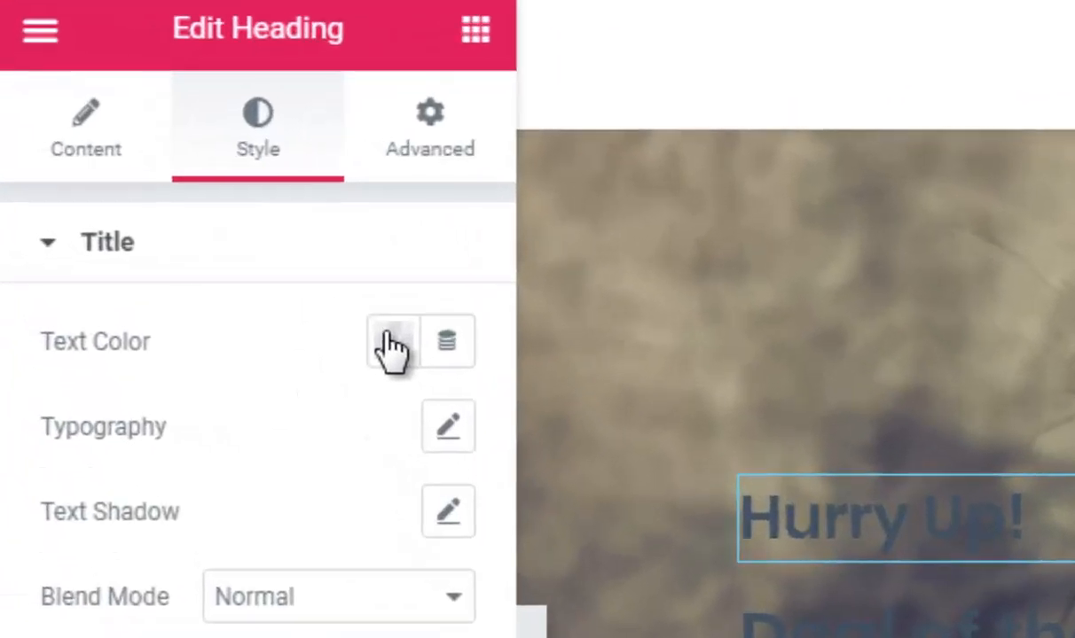
pyautogui.click(163, 233)
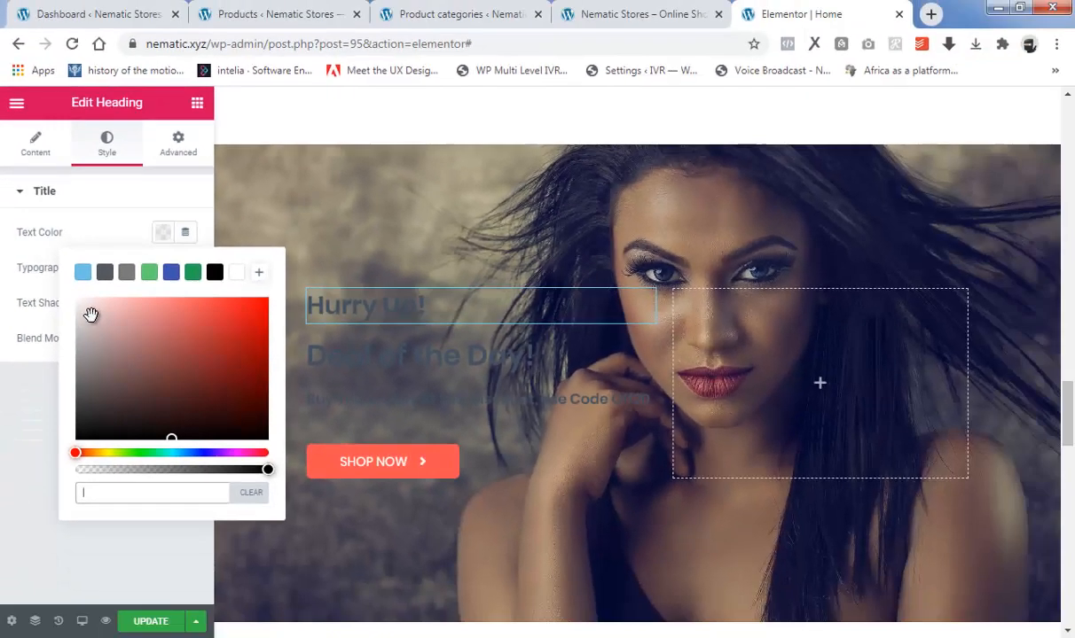
pyautogui.moveTo(82, 311); pyautogui.dragTo(71, 292)
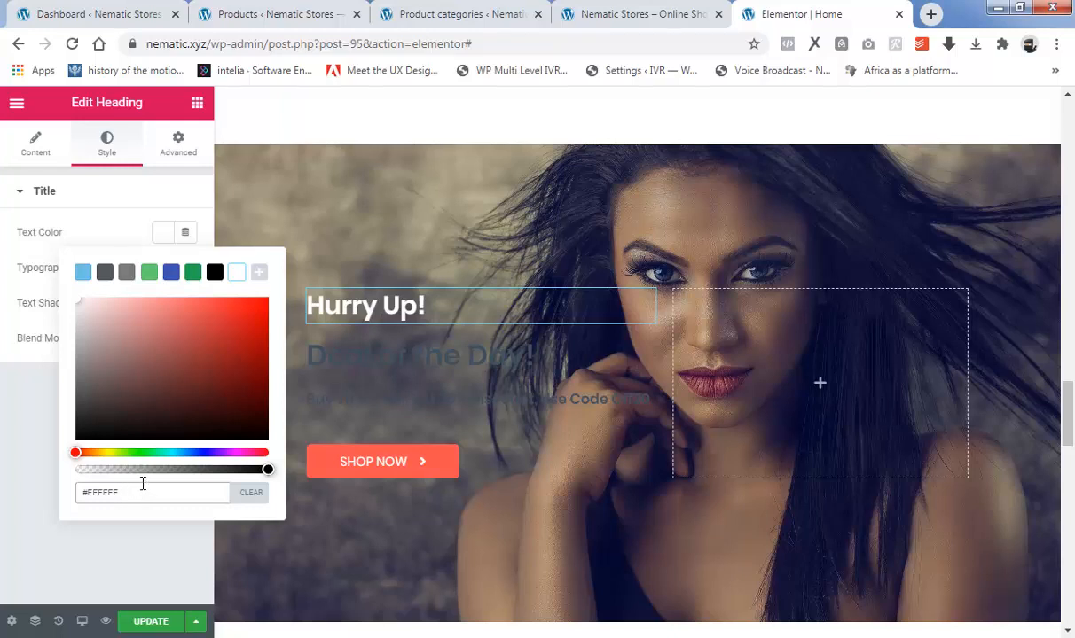
pyautogui.click(16, 430)
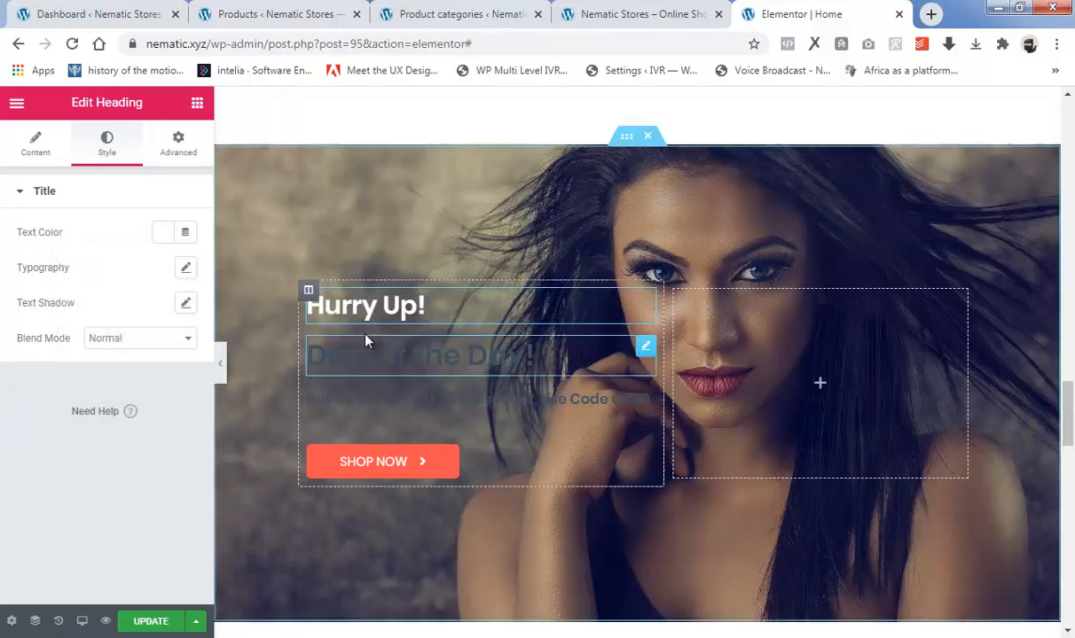
# Set the text color of the "Deal of the Day!" heading to white, #FFFFFF.
pyautogui.click(395, 359)
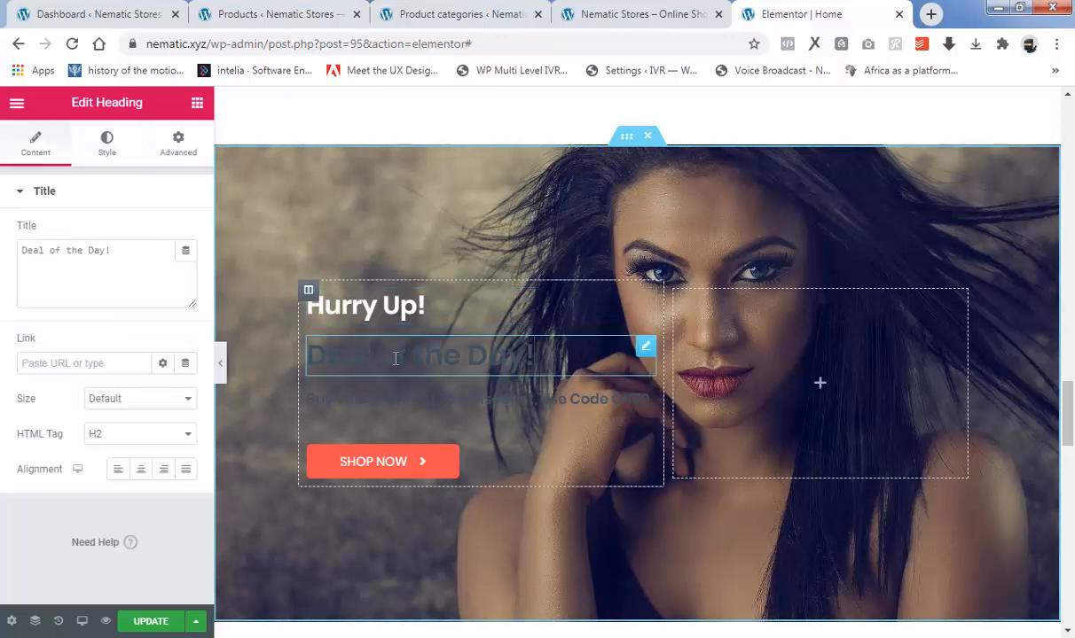
pyautogui.click(108, 145)
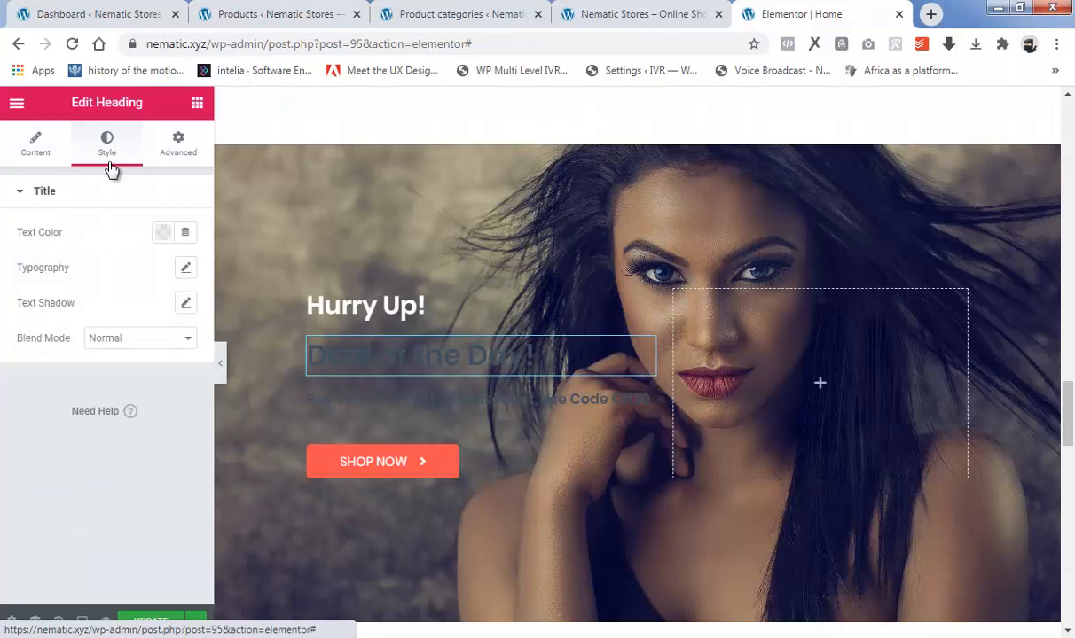
pyautogui.click(162, 238)
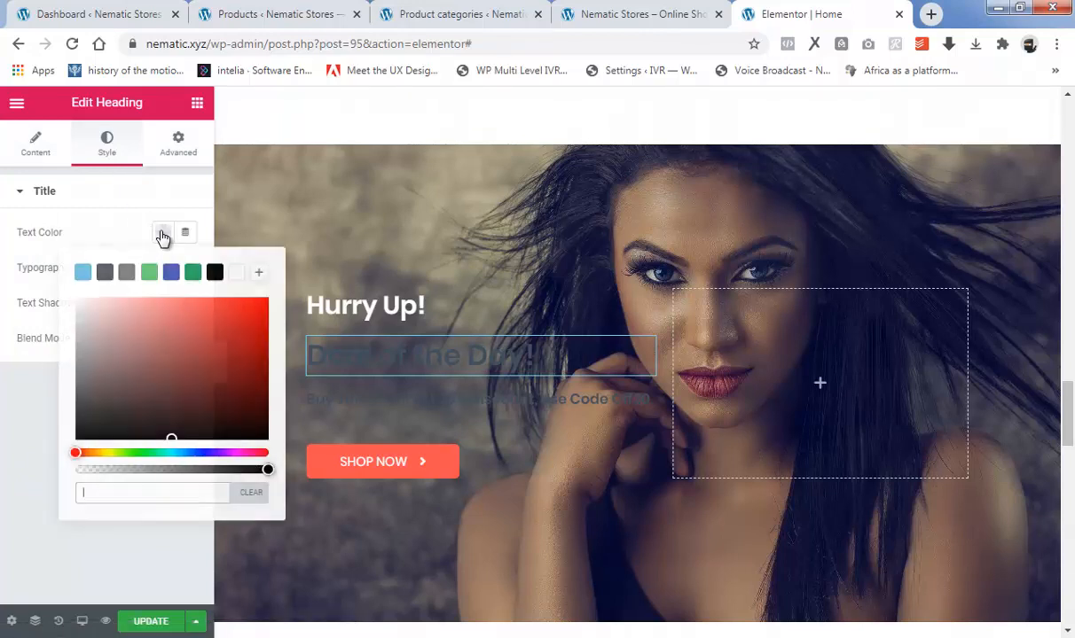
pyautogui.moveTo(89, 308); pyautogui.dragTo(59, 271)
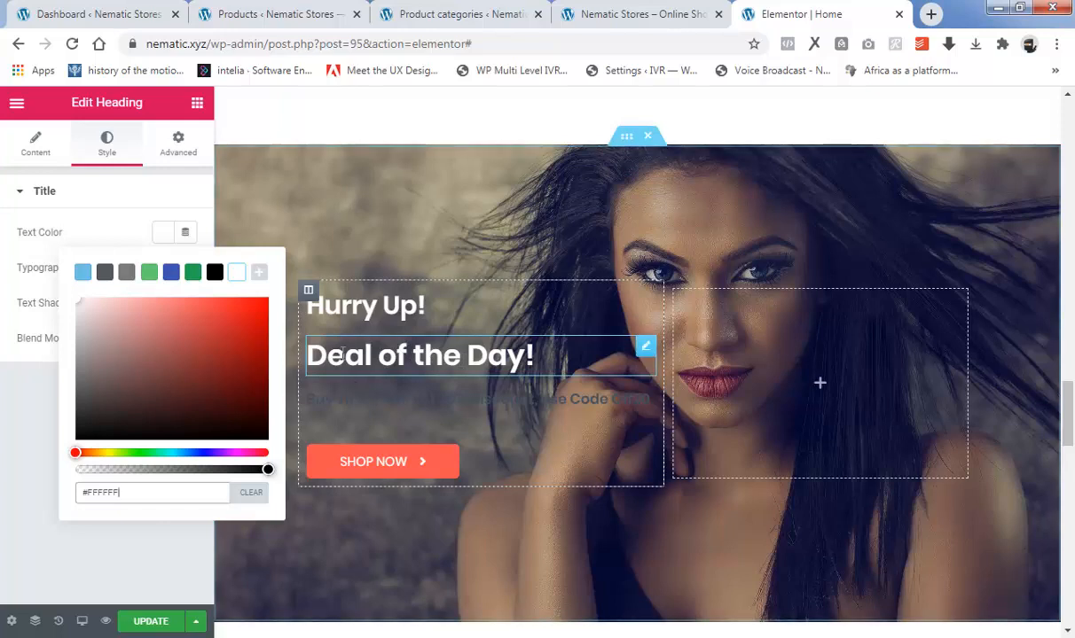
pyautogui.click(42, 359)
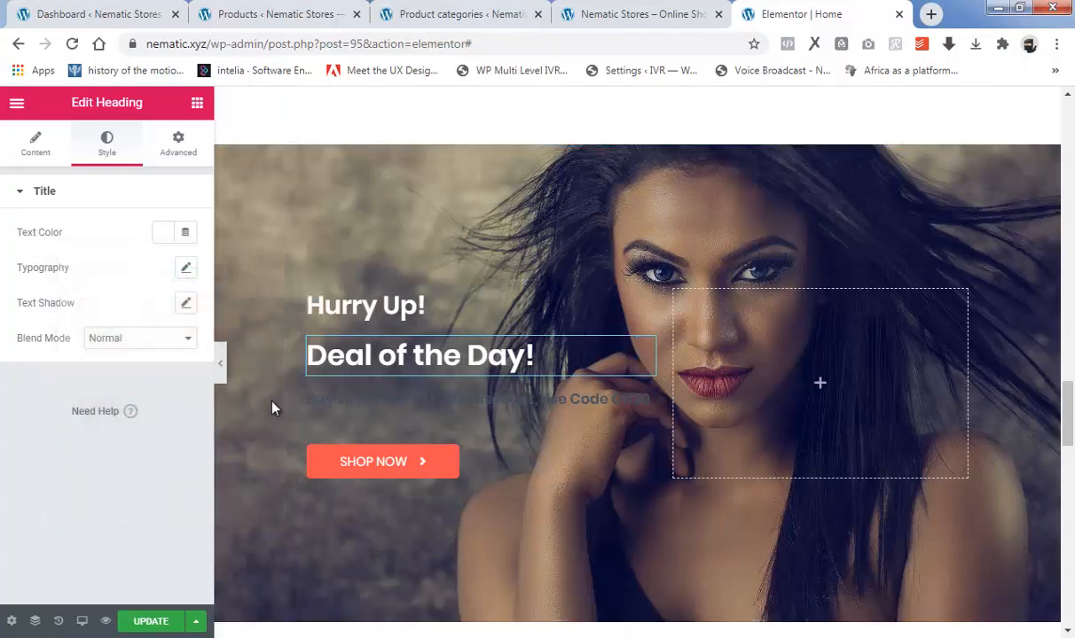
# Set the text color of the T-shirt discount heading under "Deal of the Day!" to white, #FFFFFF.
pyautogui.click(517, 394)
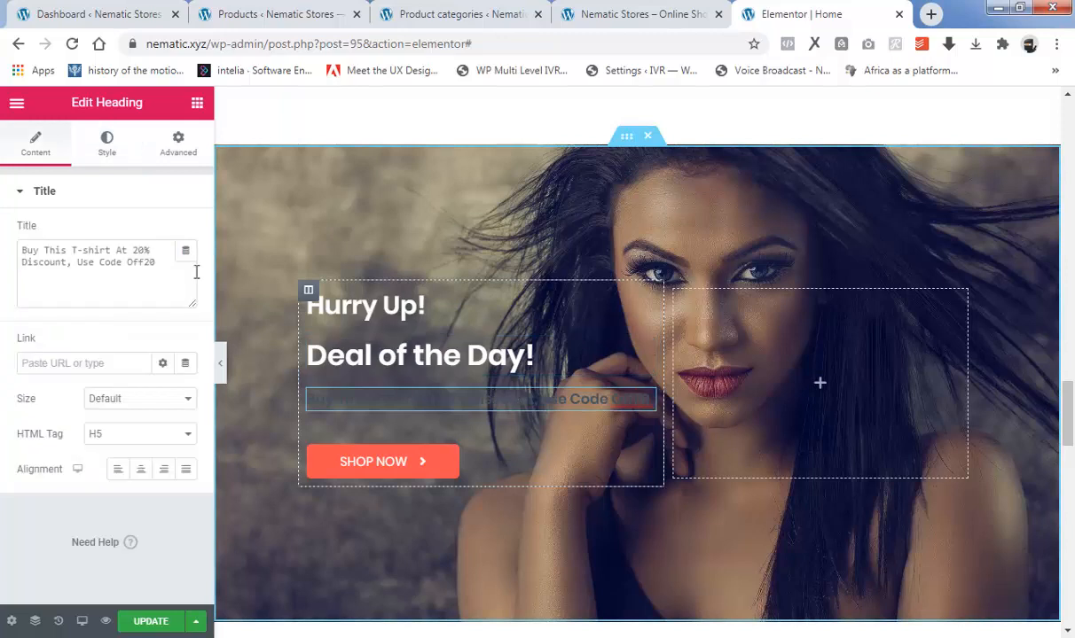
pyautogui.moveTo(167, 266); pyautogui.dragTo(46, 241)
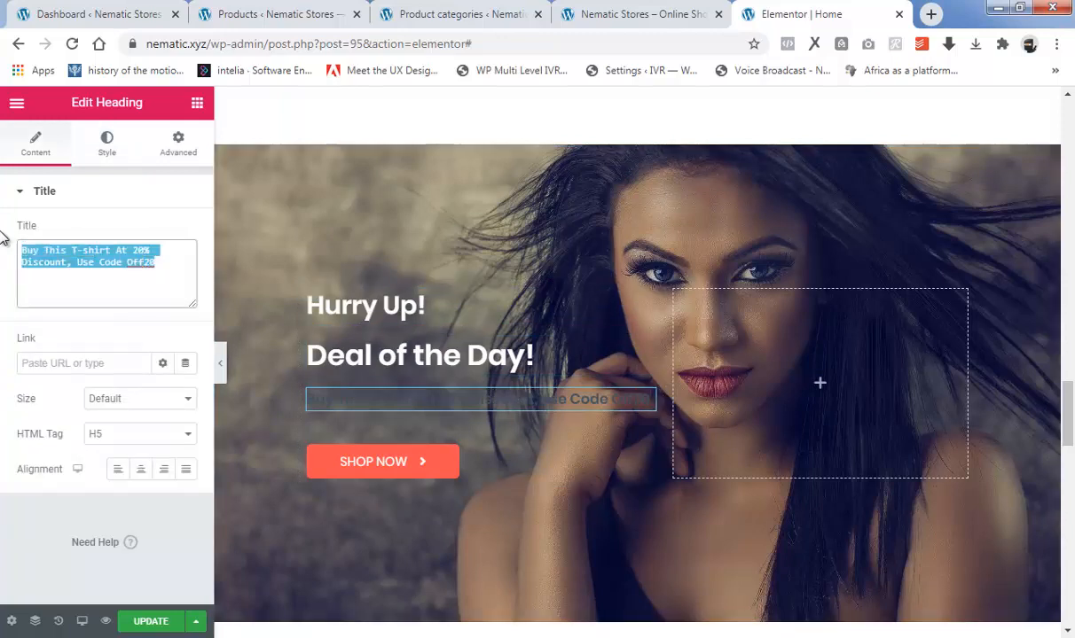
pyautogui.click(107, 143)
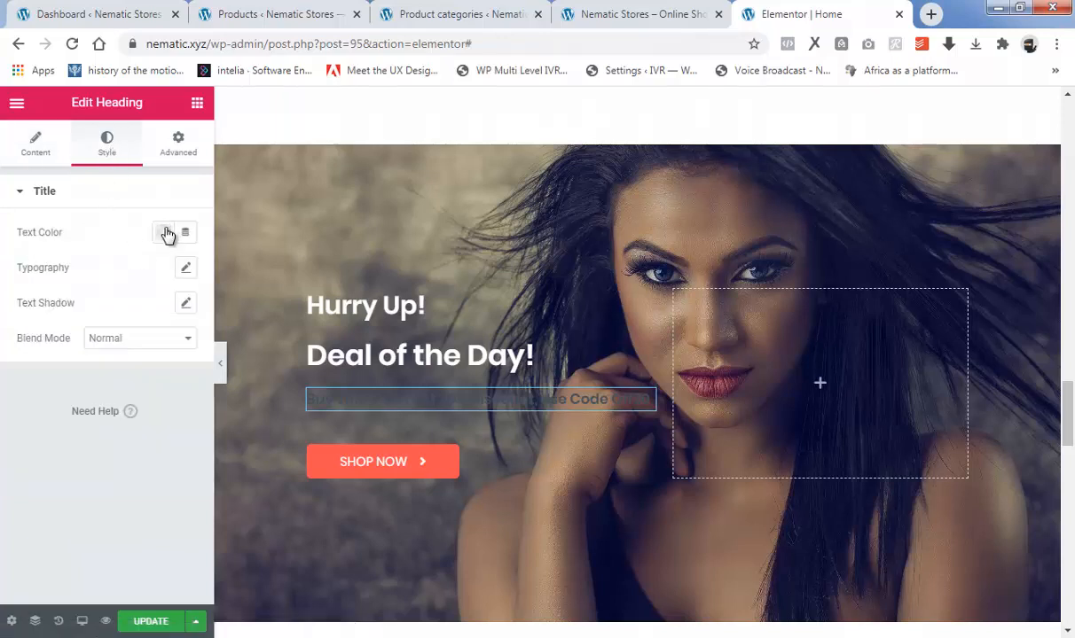
pyautogui.click(163, 236)
pyautogui.moveTo(96, 311); pyautogui.dragTo(53, 280)
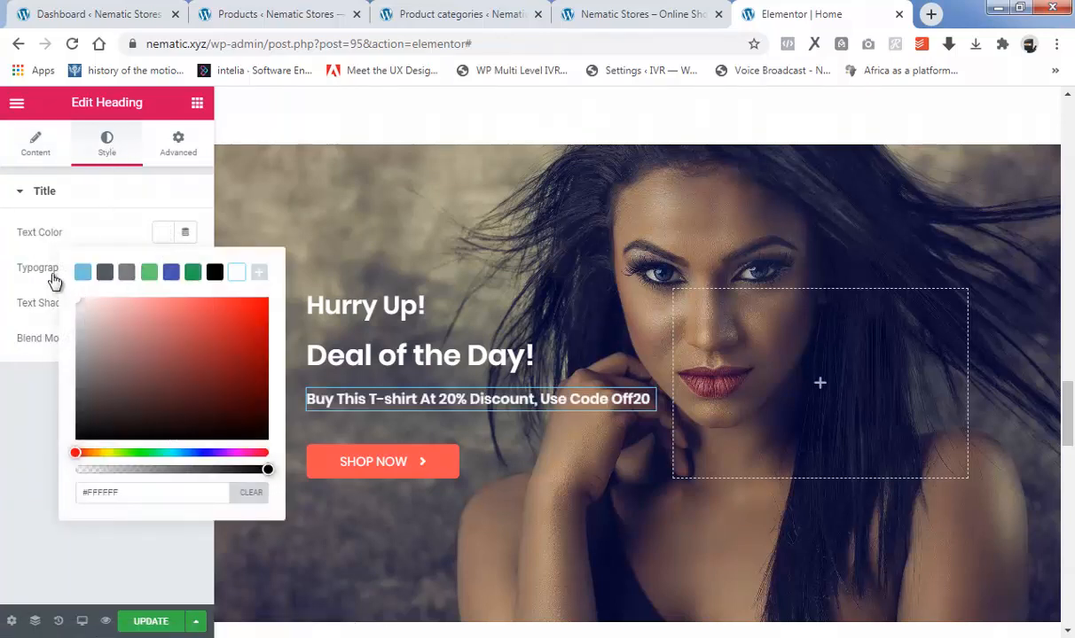
pyautogui.click(37, 406)
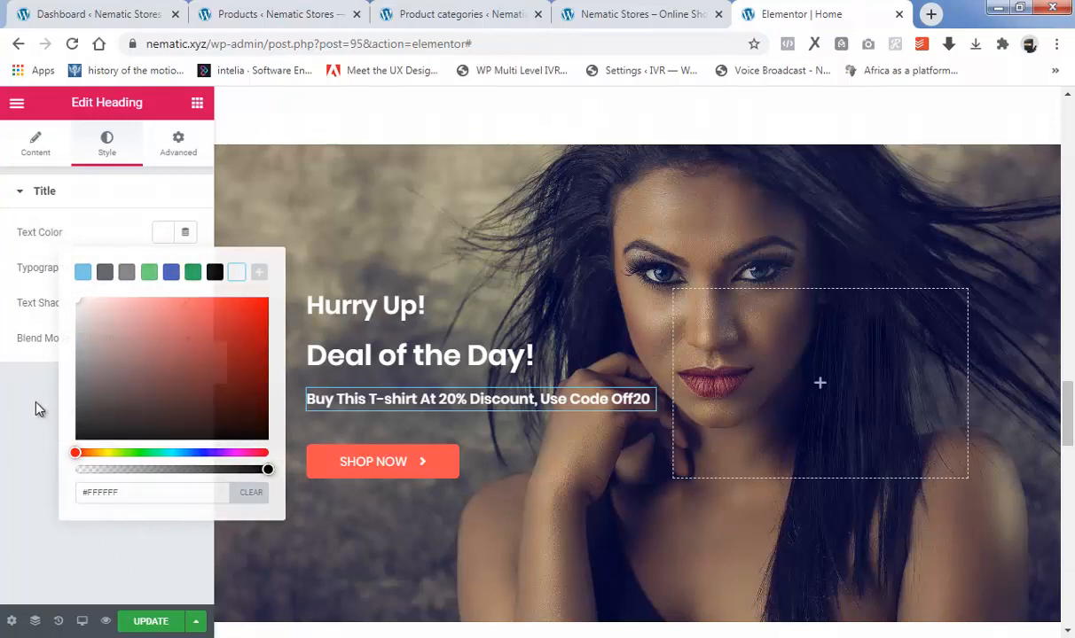
# Replace the T-shirt discount heading's text with "Get the best cosmetic and makeup products at a discount of 50% each!".
pyautogui.click(28, 142)
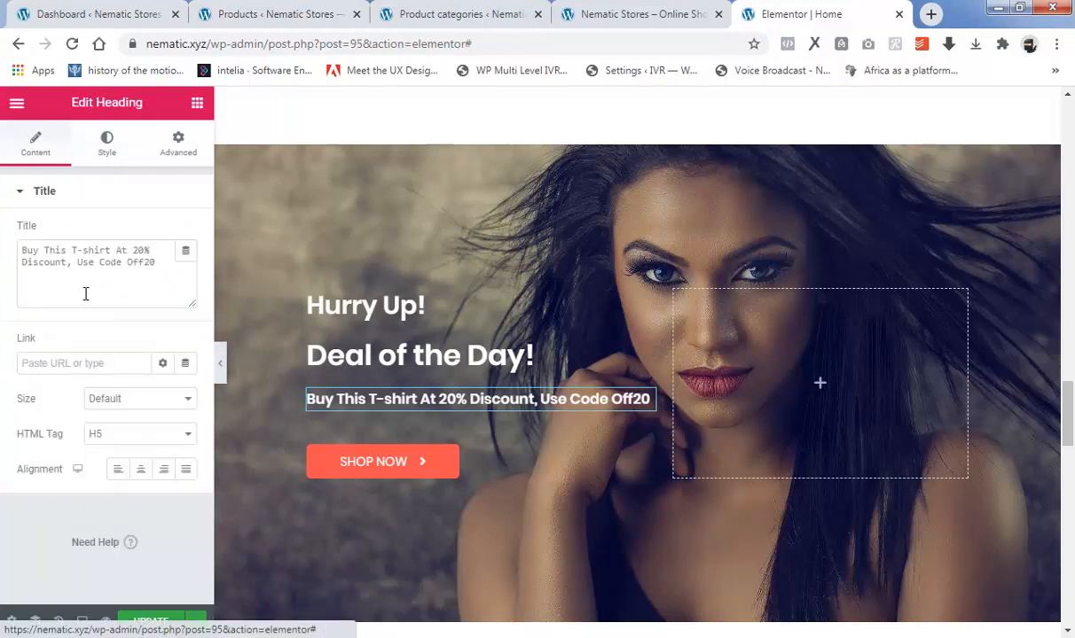
pyautogui.moveTo(156, 262); pyautogui.dragTo(15, 249)
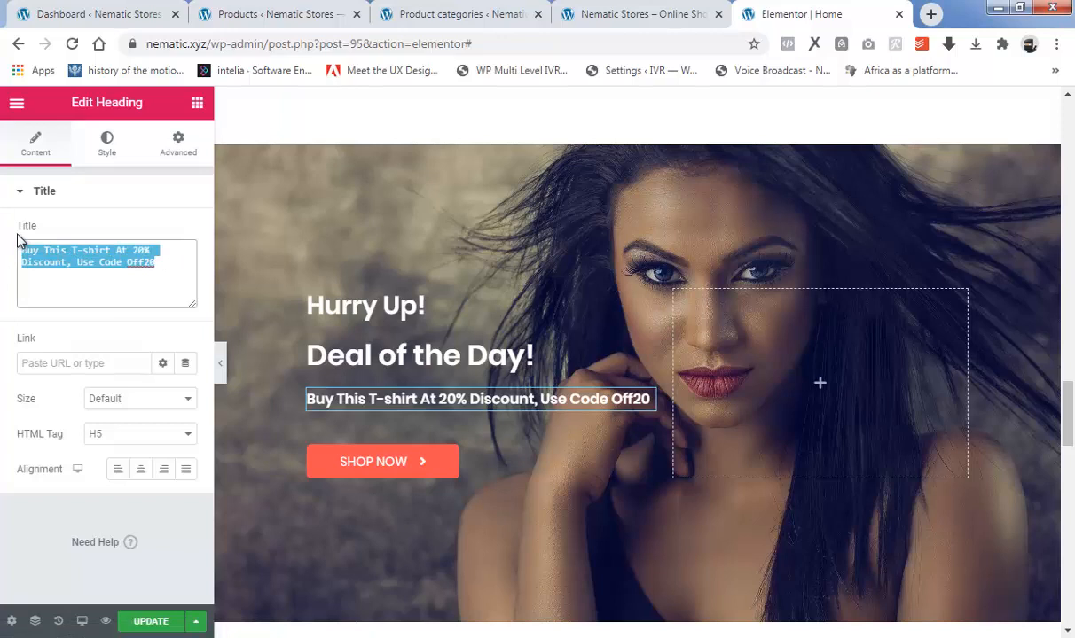
pyautogui.write('Get the best sosmetic and makeup products at a discount of 50% each')
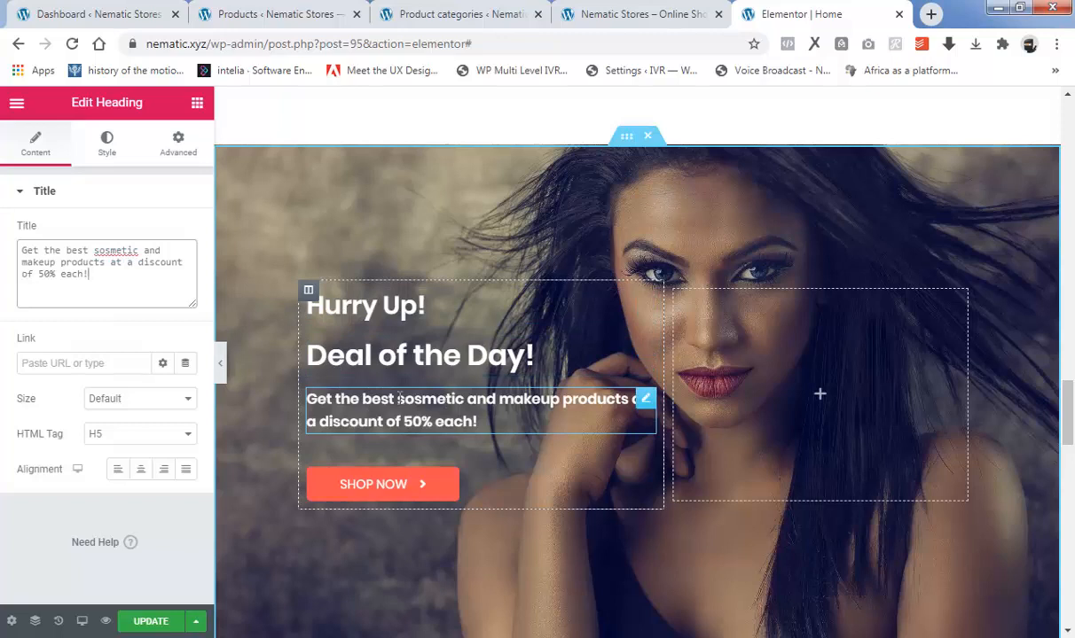
pyautogui.rightClick(115, 250)
pyautogui.click(133, 264)
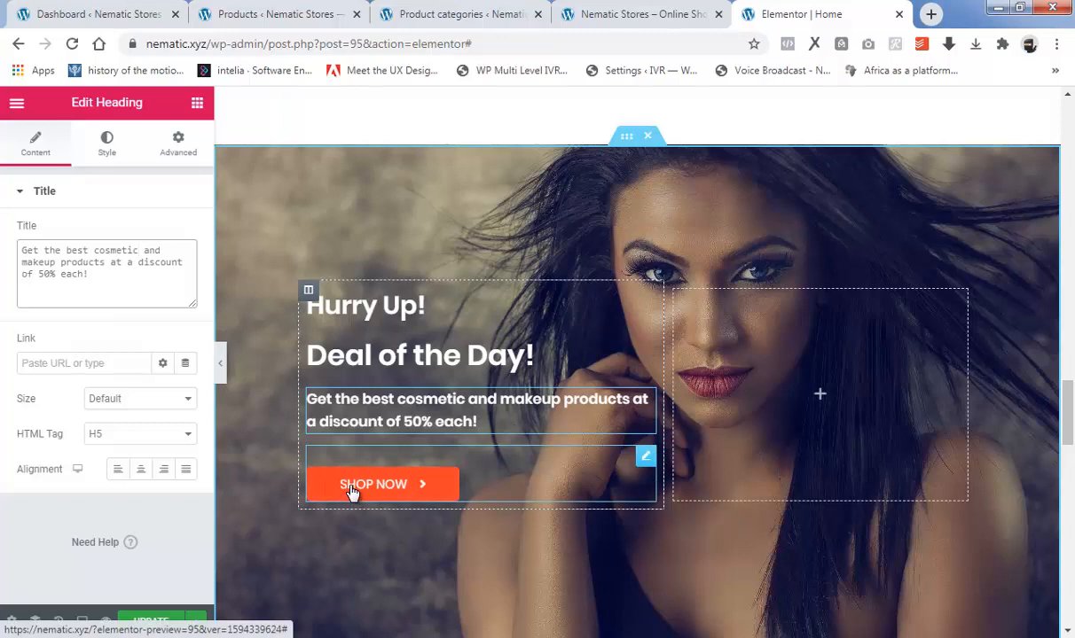
# Link the Deal of the Day section's Shop Now button to the Accessories category, using its address copied from the product categories page.
pyautogui.click(408, 494)
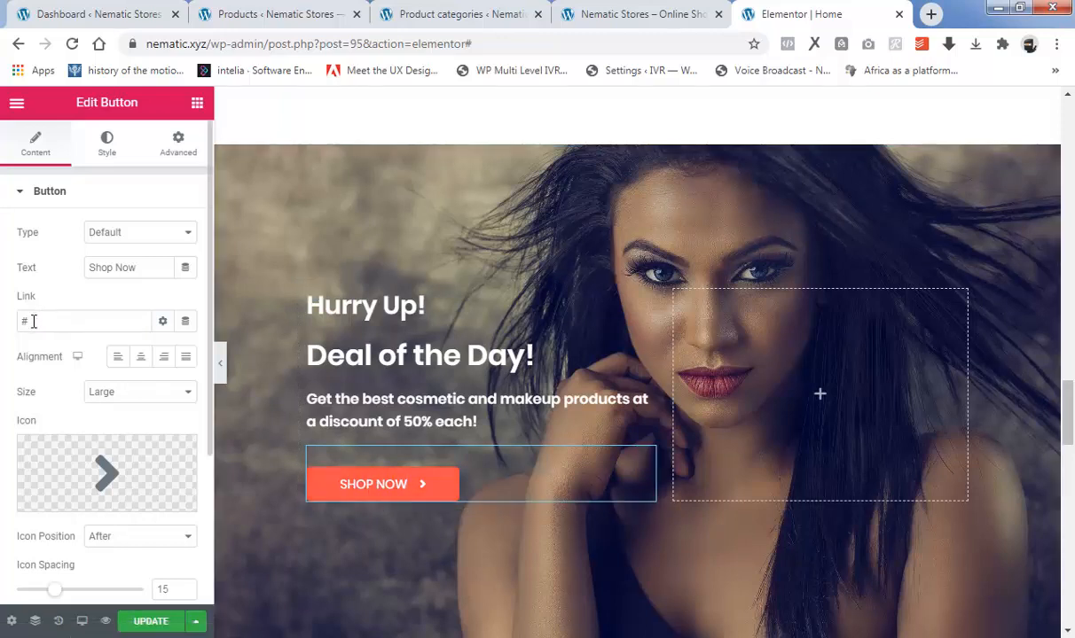
pyautogui.moveTo(33, 321); pyautogui.dragTo(6, 321)
pyautogui.press('BackSpace')
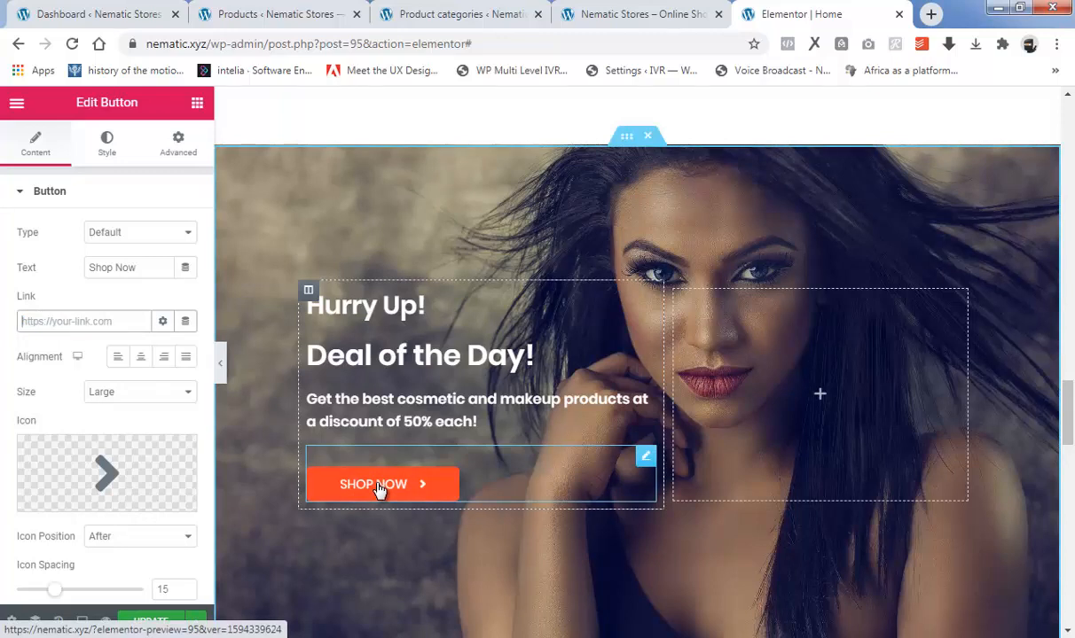
pyautogui.click(432, 14)
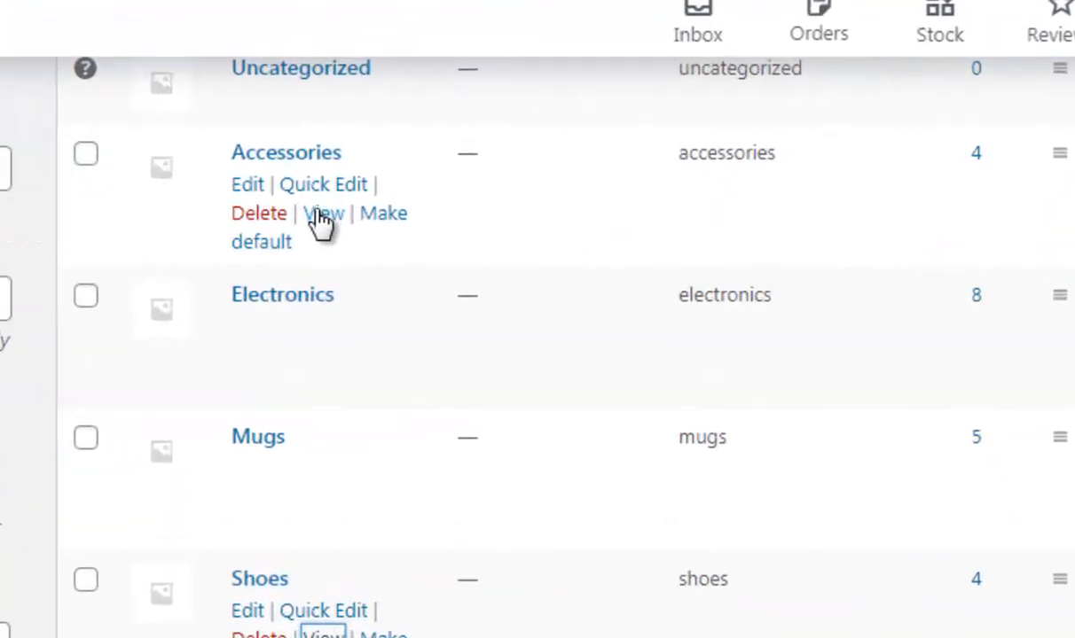
pyautogui.rightClick(321, 217)
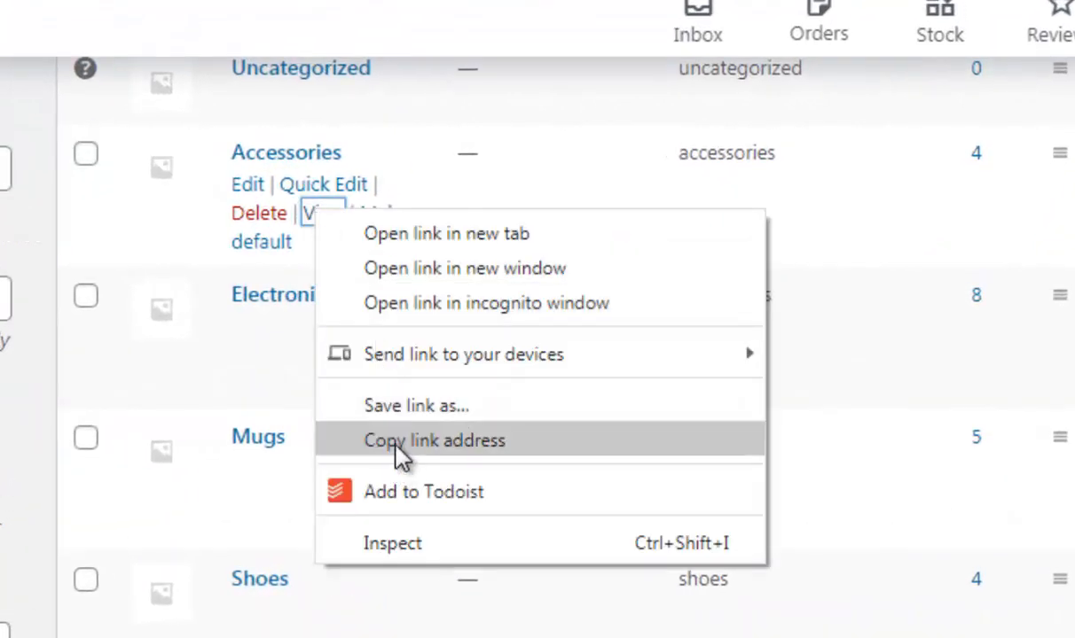
pyautogui.click(409, 440)
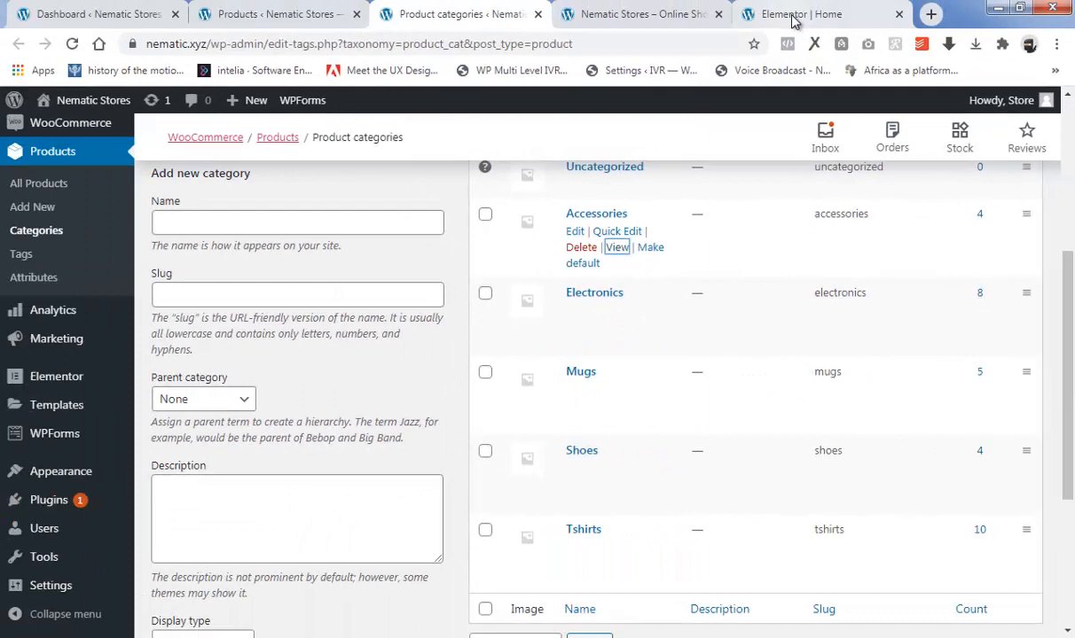
pyautogui.click(794, 19)
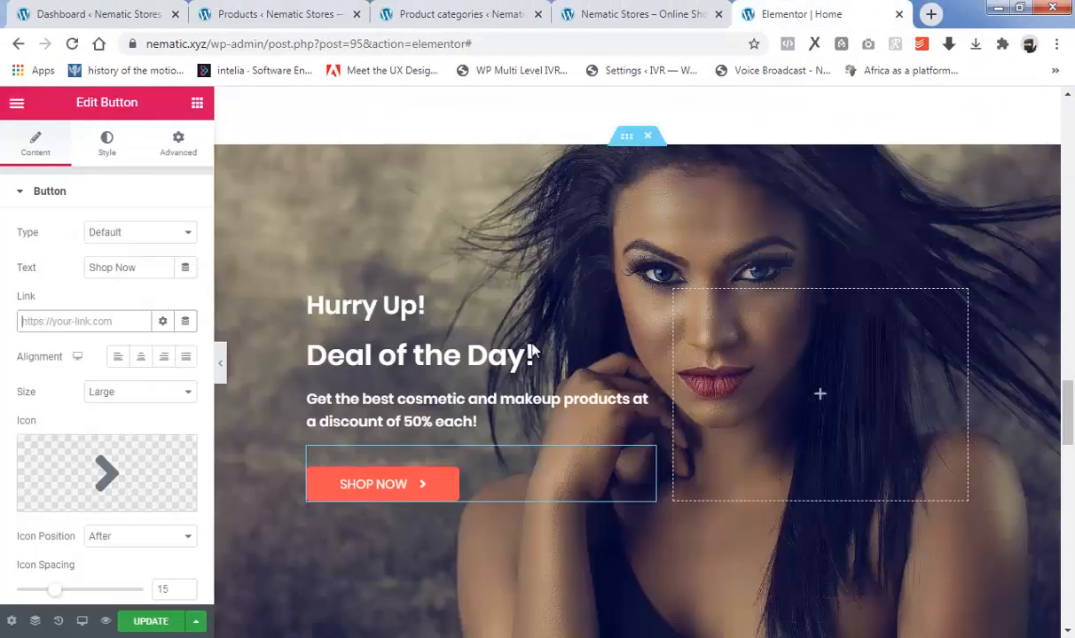
pyautogui.rightClick(21, 320)
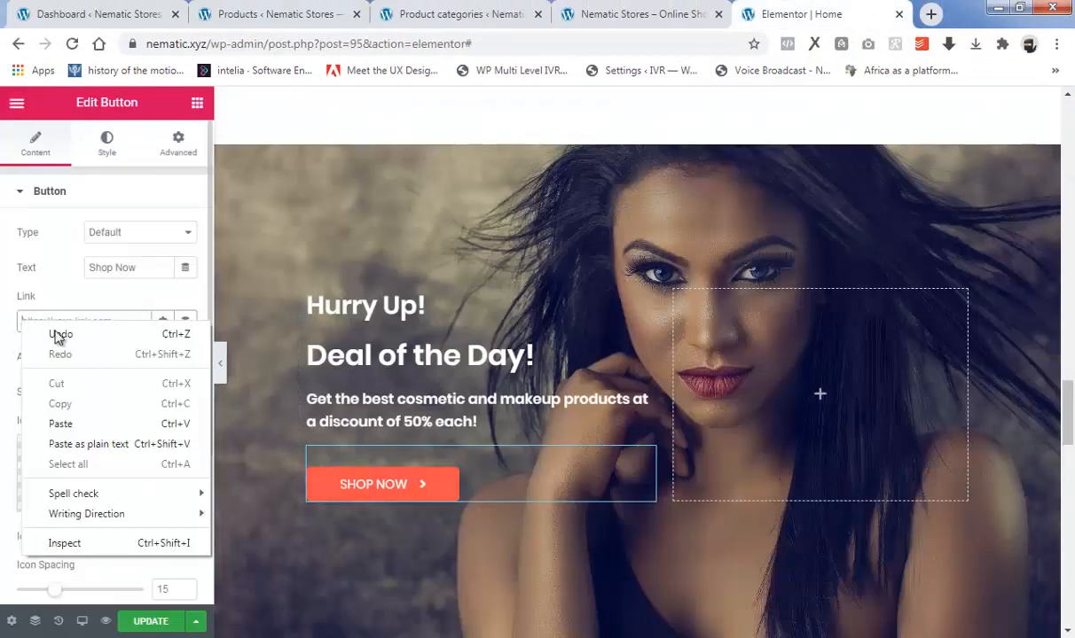
pyautogui.click(71, 422)
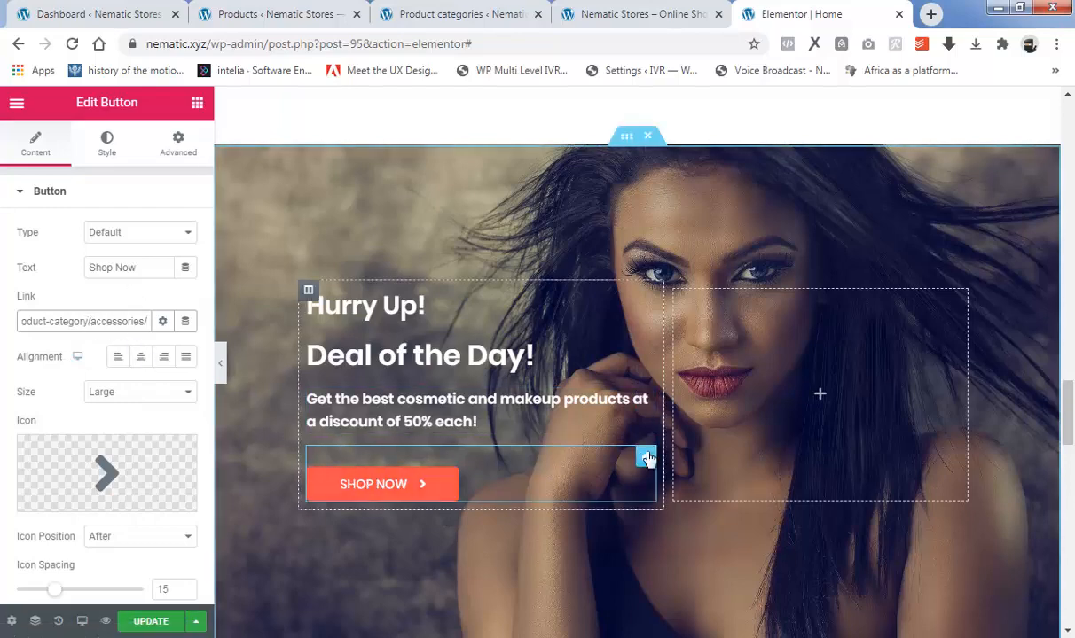
# Inspect the content settings of the "Most Loved Products" heading and the content and style settings of the divider beneath it.
pyautogui.scroll(-3, 642, 437)
pyautogui.scroll(-1, 643, 438)
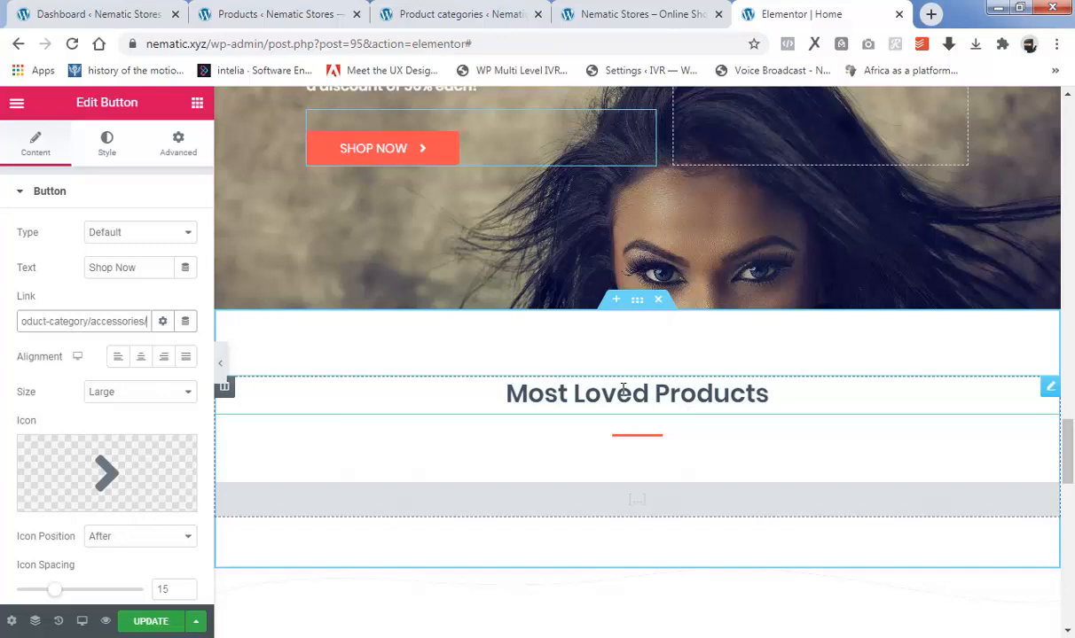
pyautogui.click(623, 392)
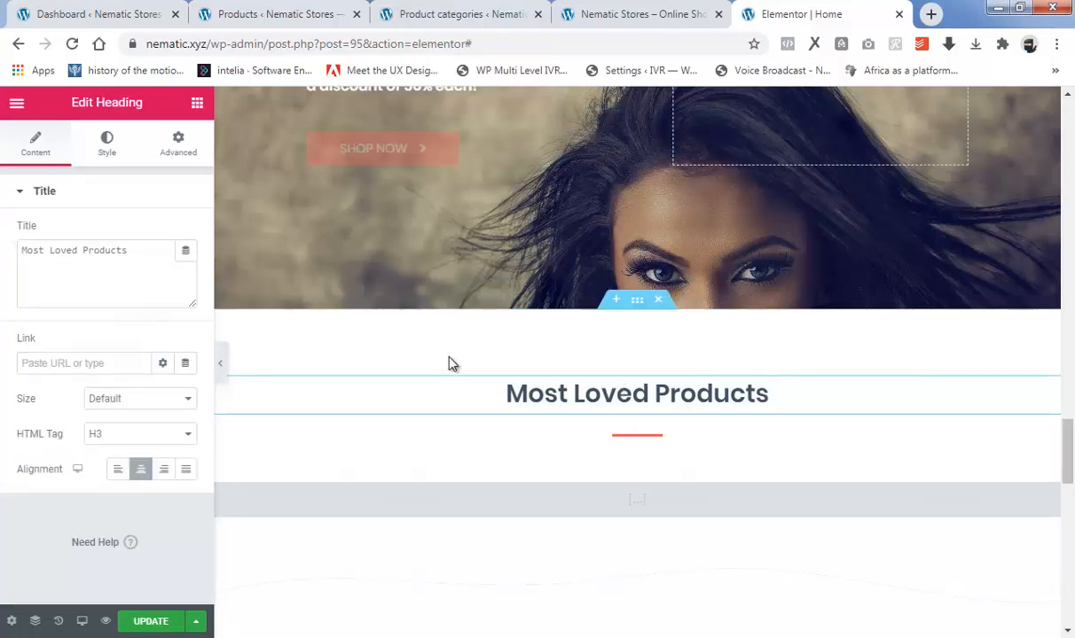
pyautogui.click(623, 448)
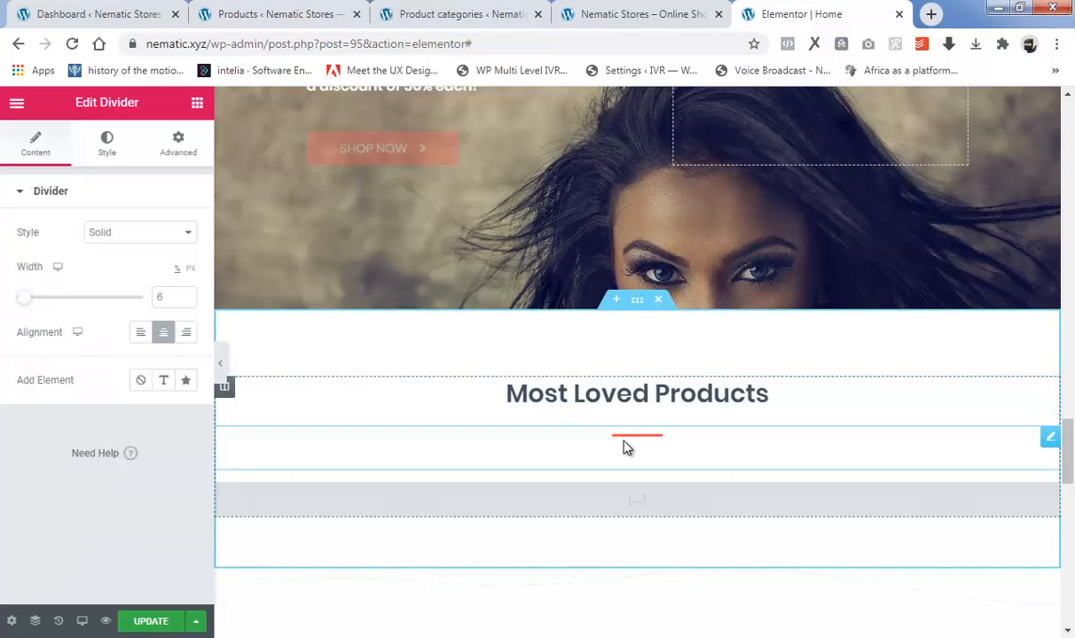
pyautogui.click(107, 140)
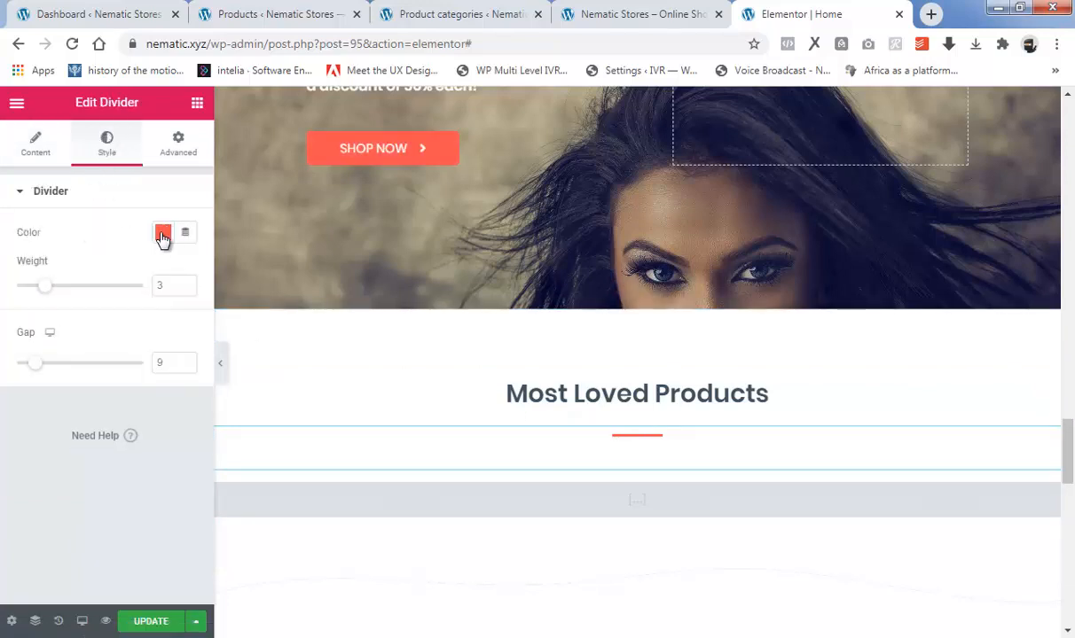
pyautogui.click(24, 147)
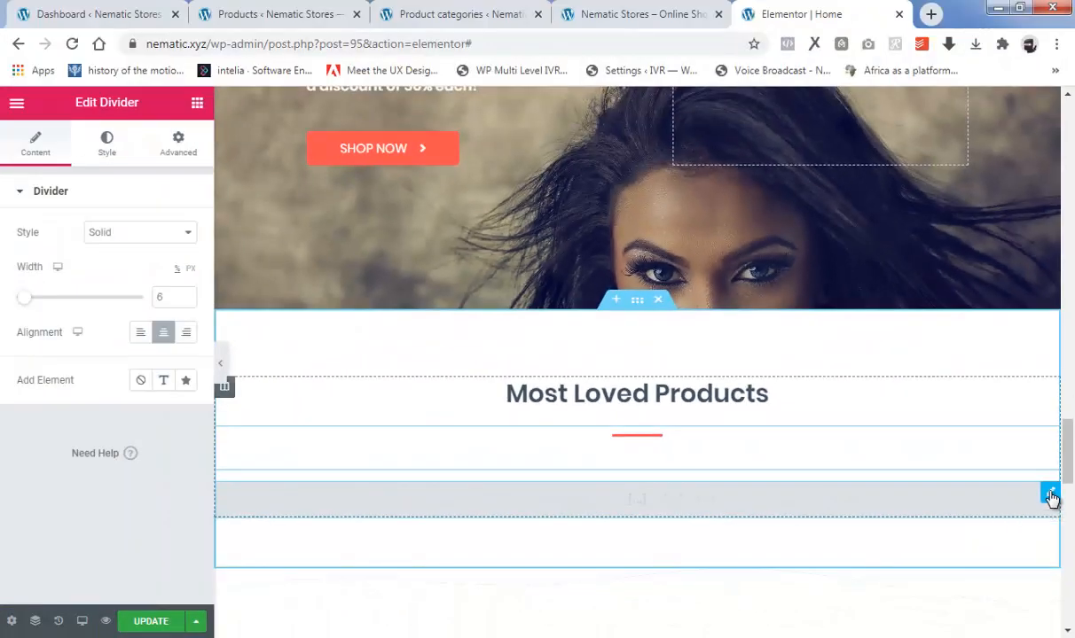
# Change the category in the product shortcode under "Most Loved Products" to shoes and review the section's product grid.
pyautogui.click(1049, 494)
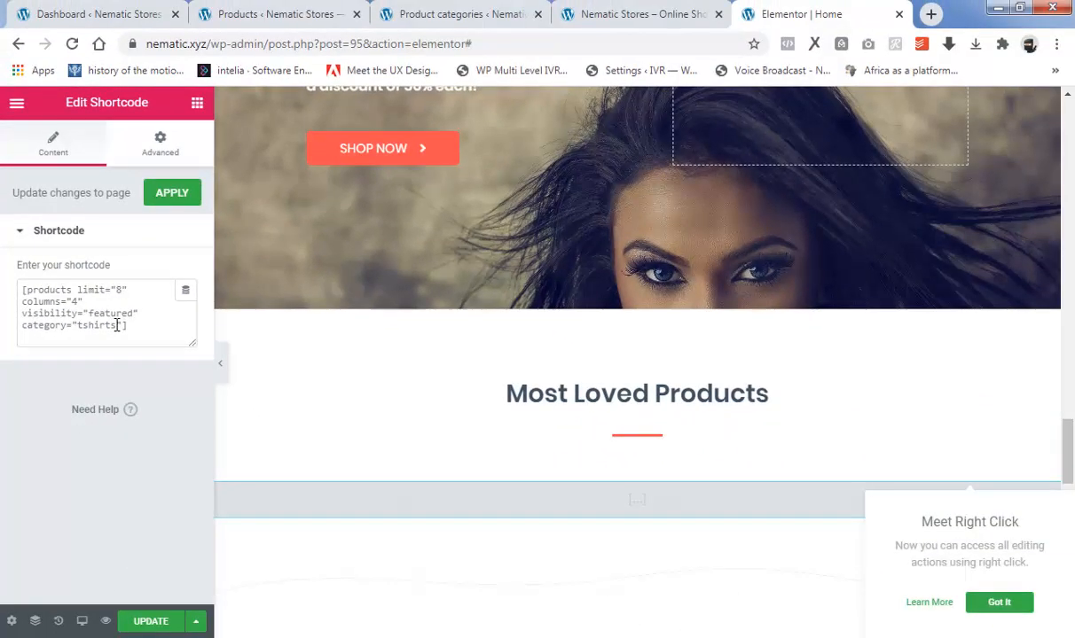
pyautogui.doubleClick(115, 326)
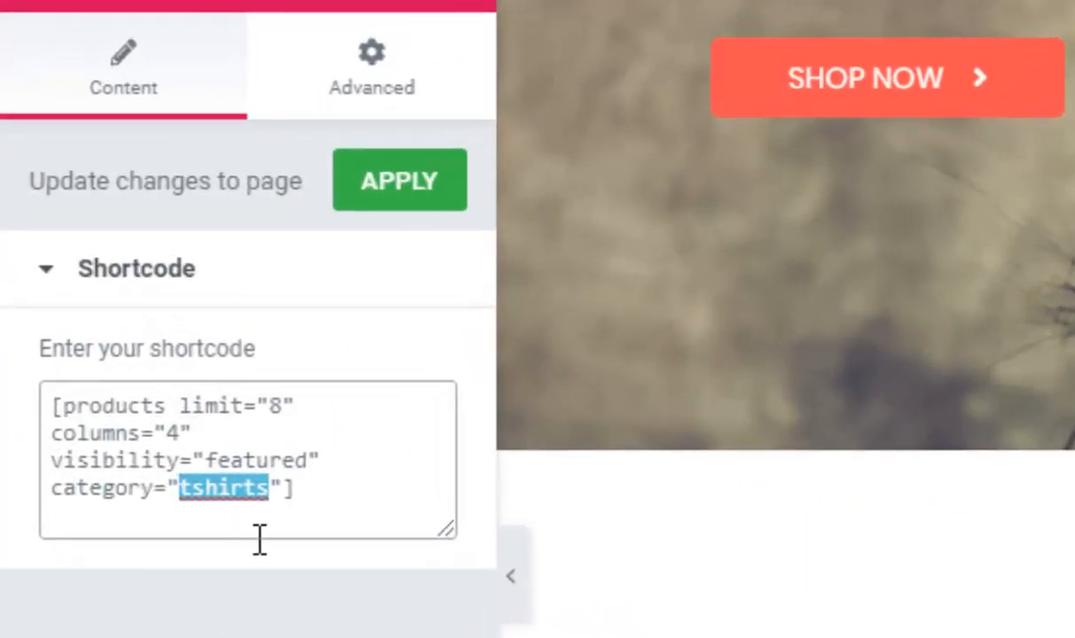
pyautogui.write('shoes')
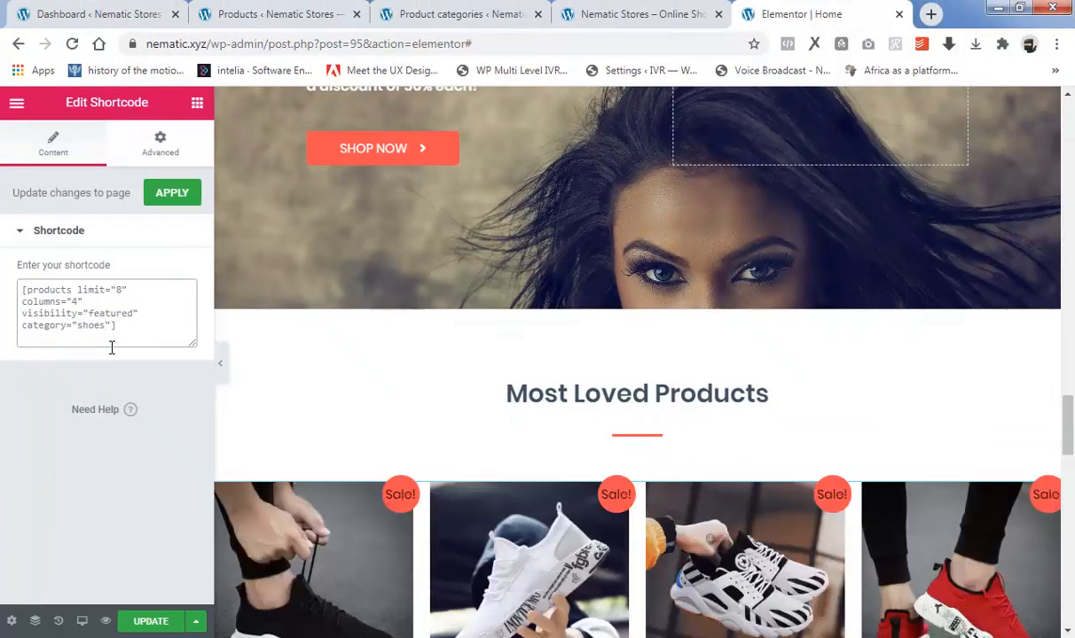
pyautogui.scroll(-3, 460, 425)
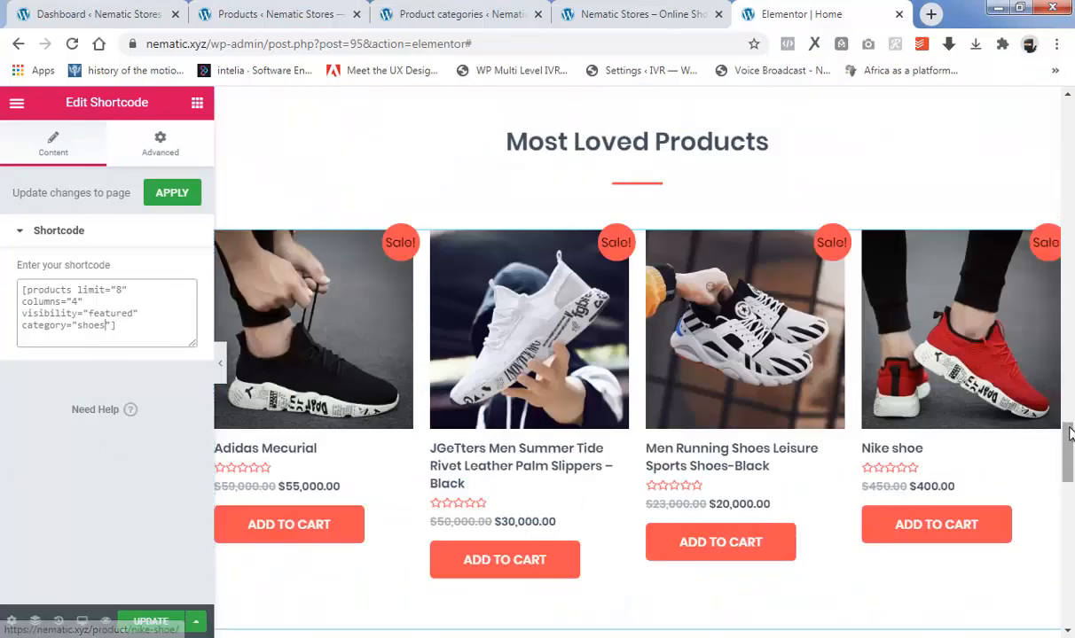
pyautogui.moveTo(1067, 432)
pyautogui.mouseDown()
pyautogui.moveTo(1069, 524)
pyautogui.moveTo(1070, 416)
pyautogui.mouseUp()
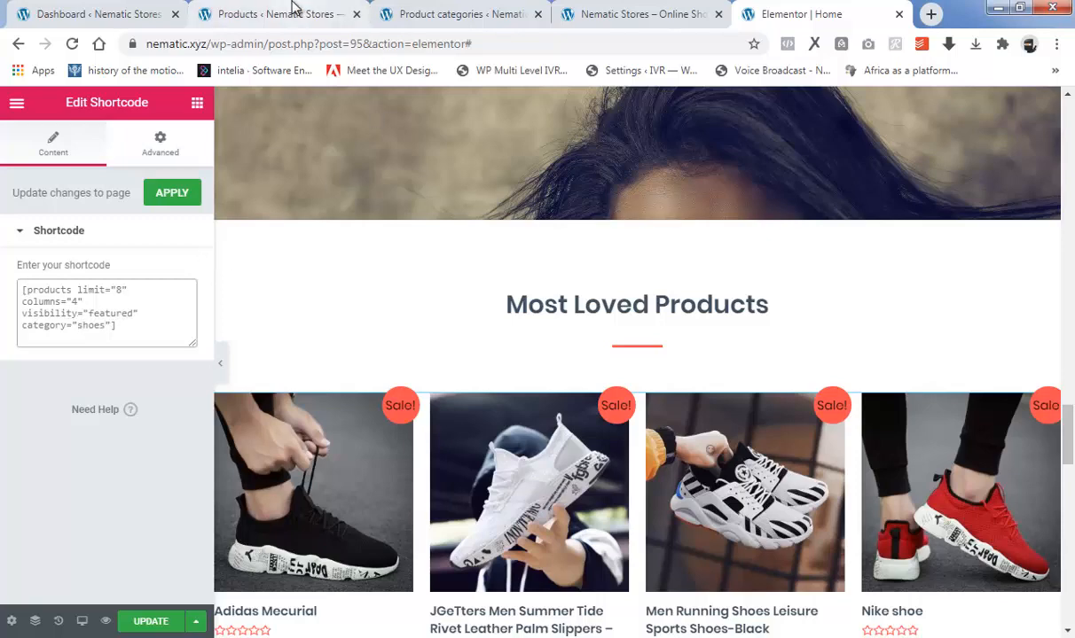
# Examine the categories and featured marks of the shoe products in the WooCommerce products list, and return to the Elementor editor.
pyautogui.click(293, 10)
pyautogui.scroll(-5, 714, 417)
pyautogui.scroll(-5, 714, 419)
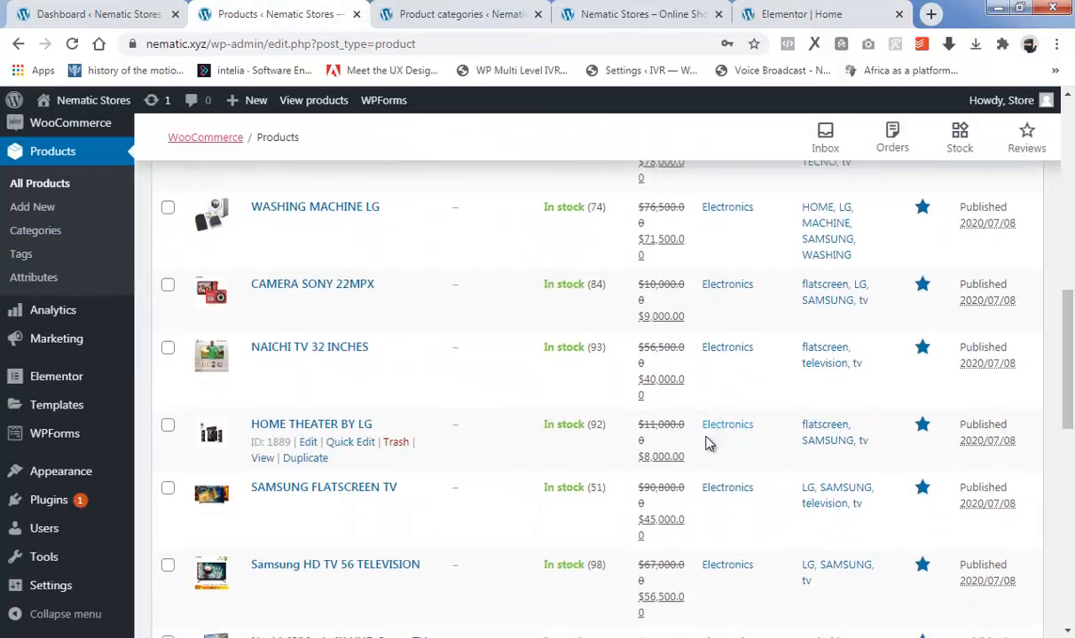
pyautogui.scroll(-2, 697, 456)
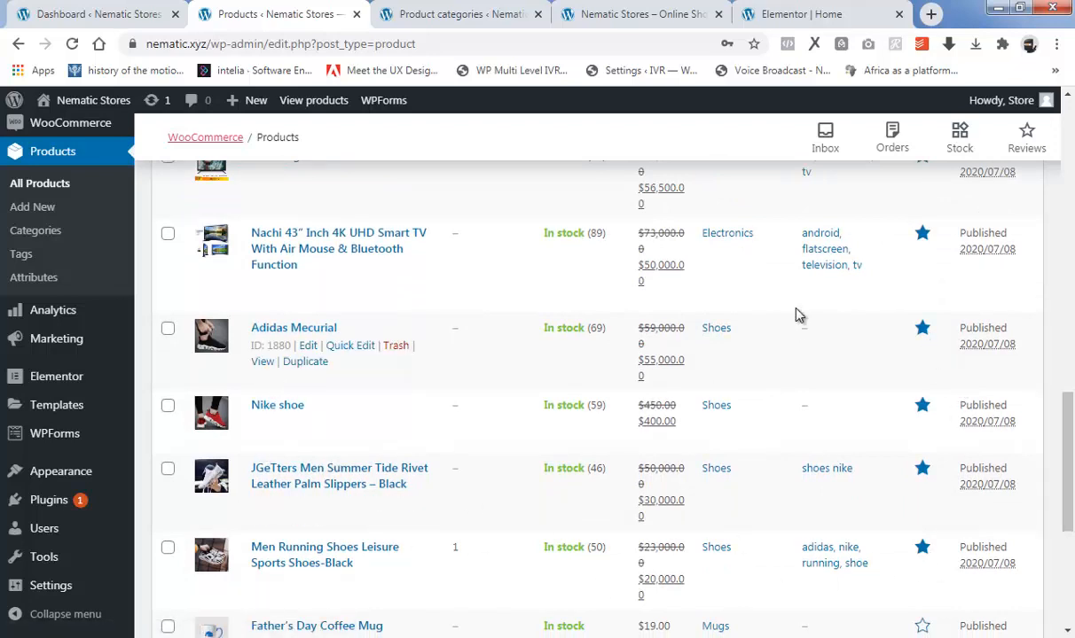
pyautogui.click(749, 14)
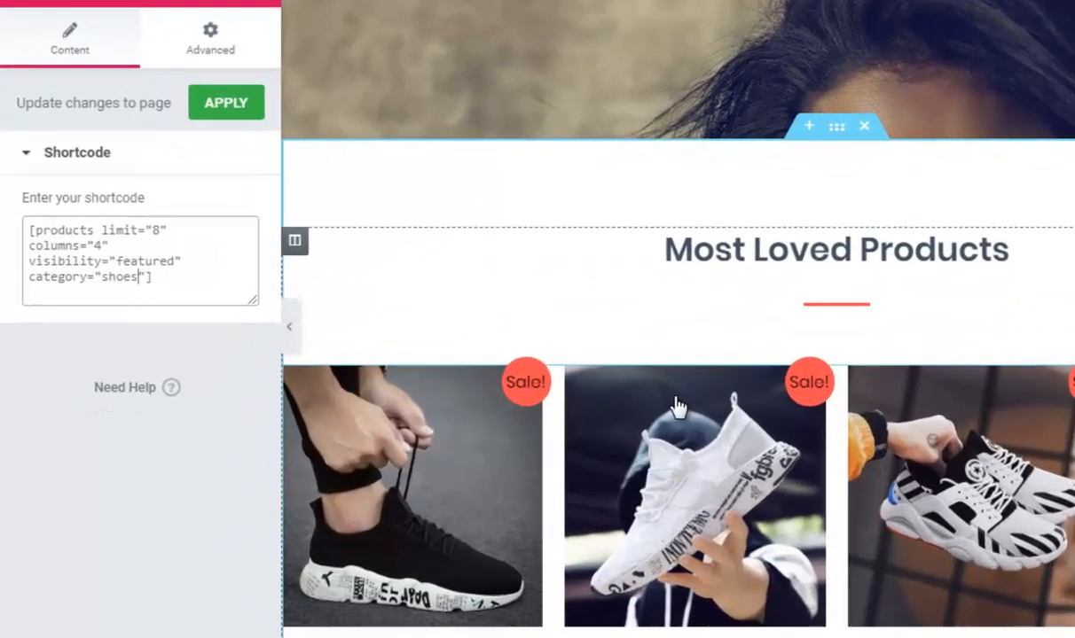
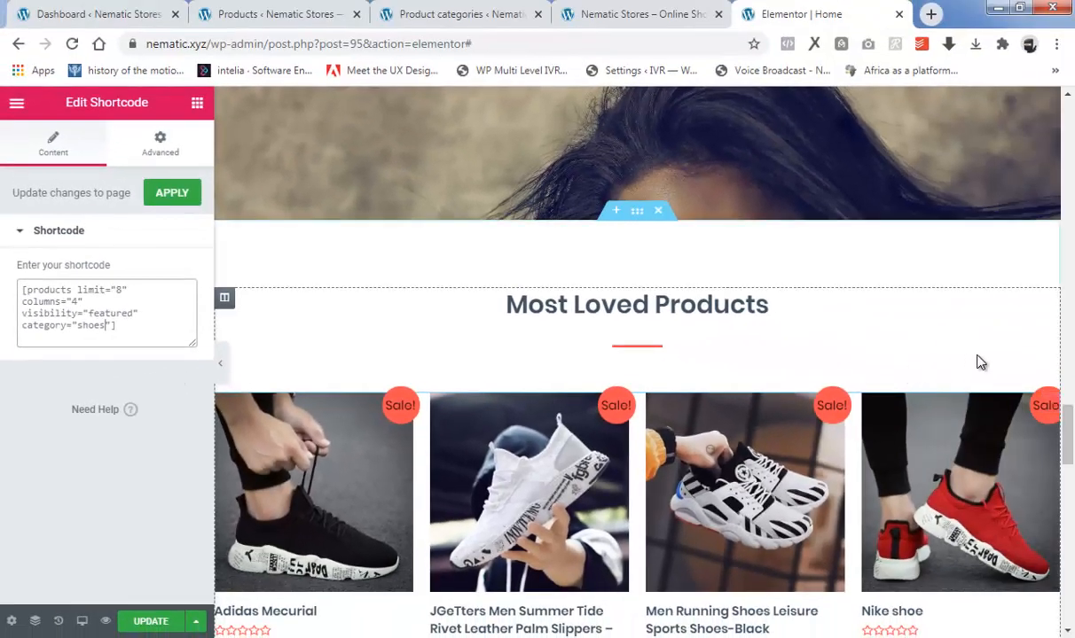
# Inspect the title text of the "Our Happy Clients!" heading and the style settings of the divider beneath it.
pyautogui.moveTo(1067, 425); pyautogui.dragTo(1066, 469)
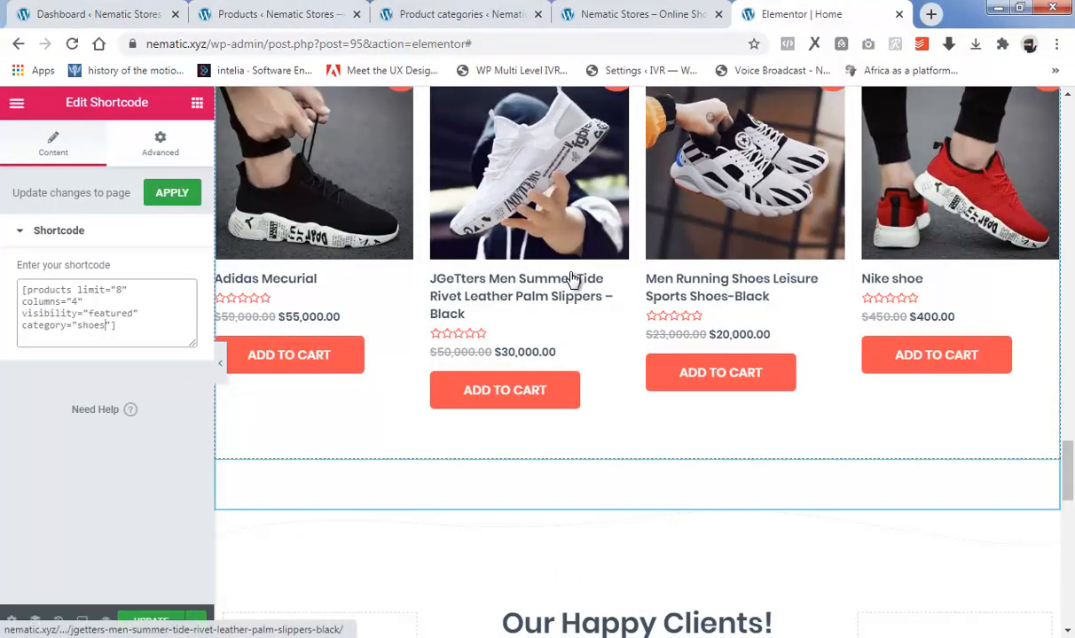
pyautogui.scroll(1, 619, 282)
pyautogui.scroll(2, 619, 282)
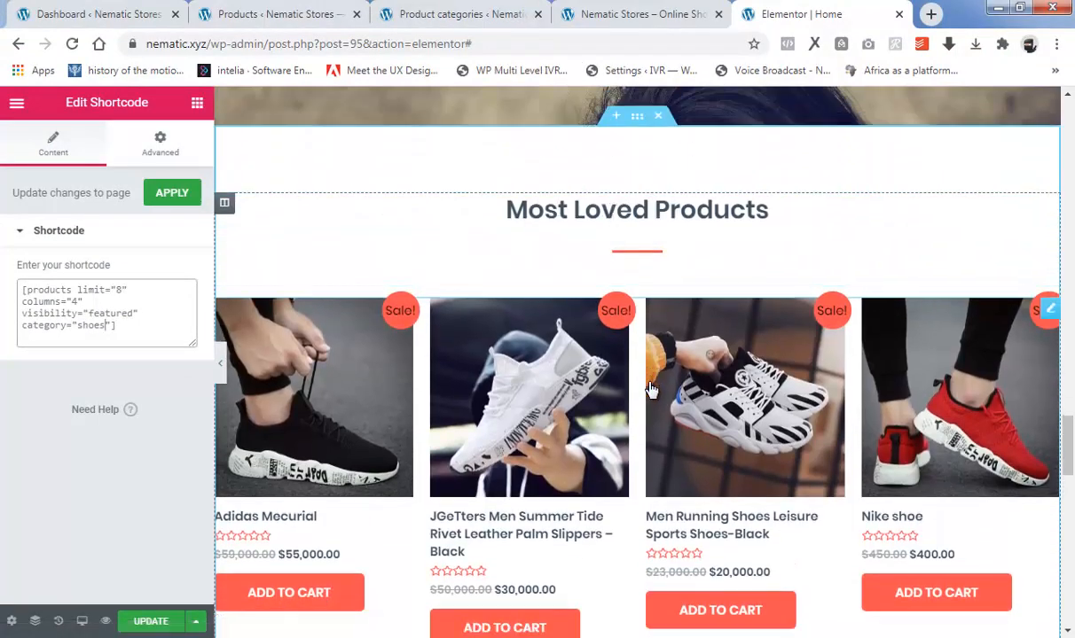
pyautogui.scroll(-3, 651, 390)
pyautogui.scroll(-5, 652, 391)
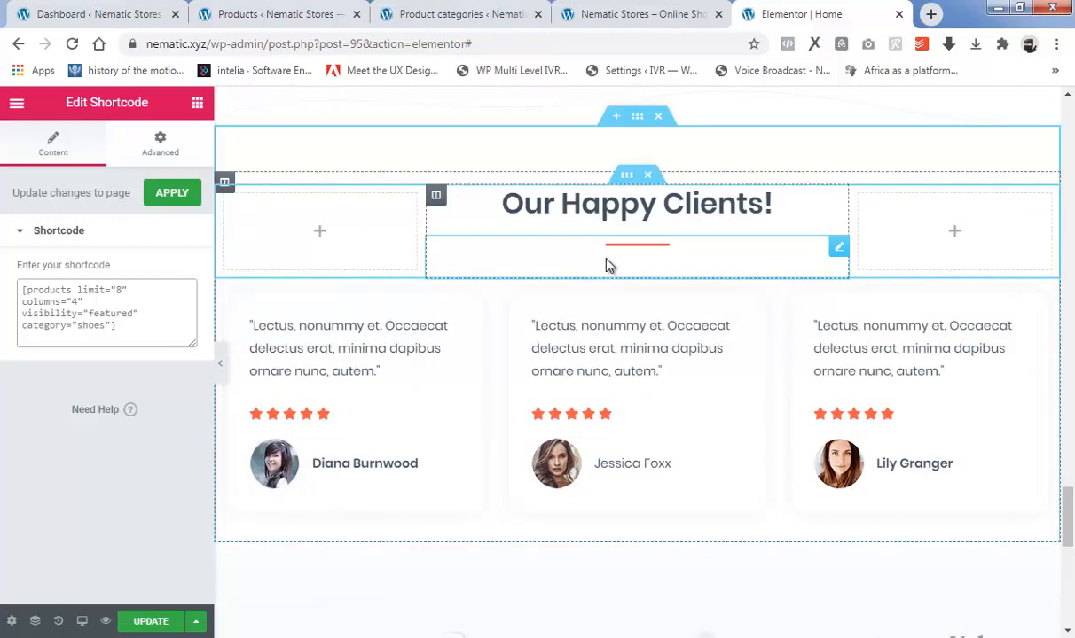
pyautogui.click(648, 210)
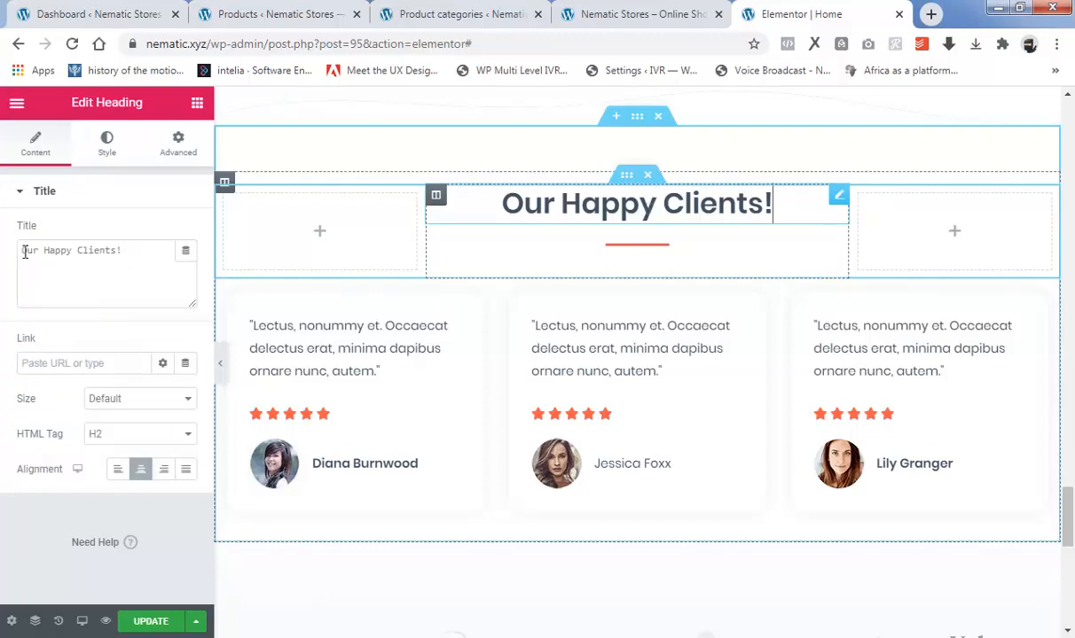
pyautogui.moveTo(24, 251); pyautogui.dragTo(132, 252)
pyautogui.click(645, 251)
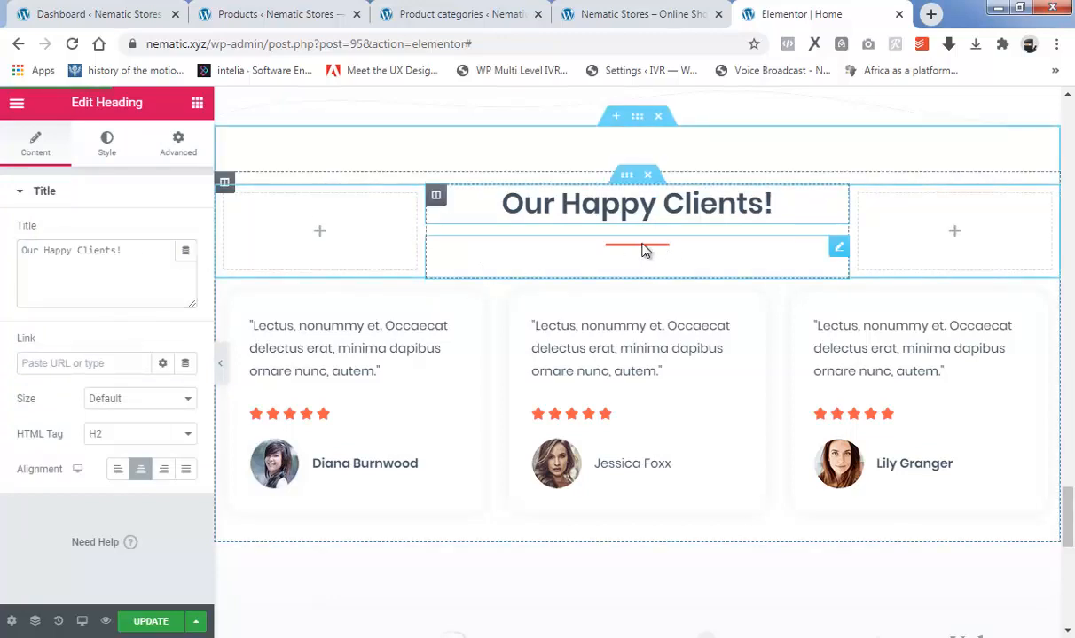
pyautogui.click(99, 149)
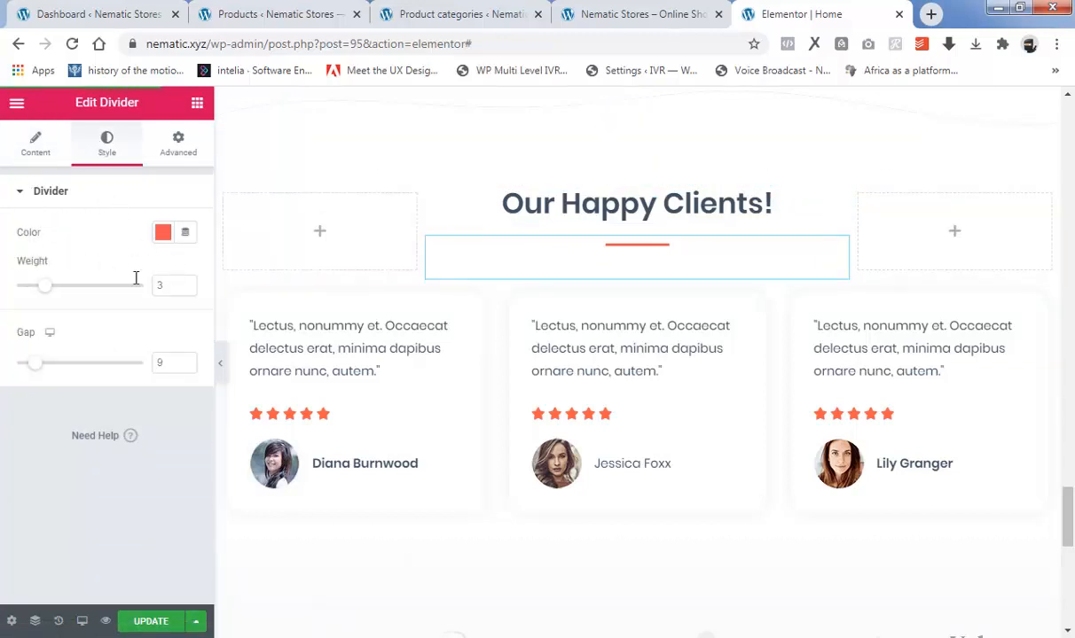
# Inspect the quote text in the content settings of each of the three client testimonials.
pyautogui.click(336, 320)
pyautogui.moveTo(156, 276); pyautogui.dragTo(4, 257)
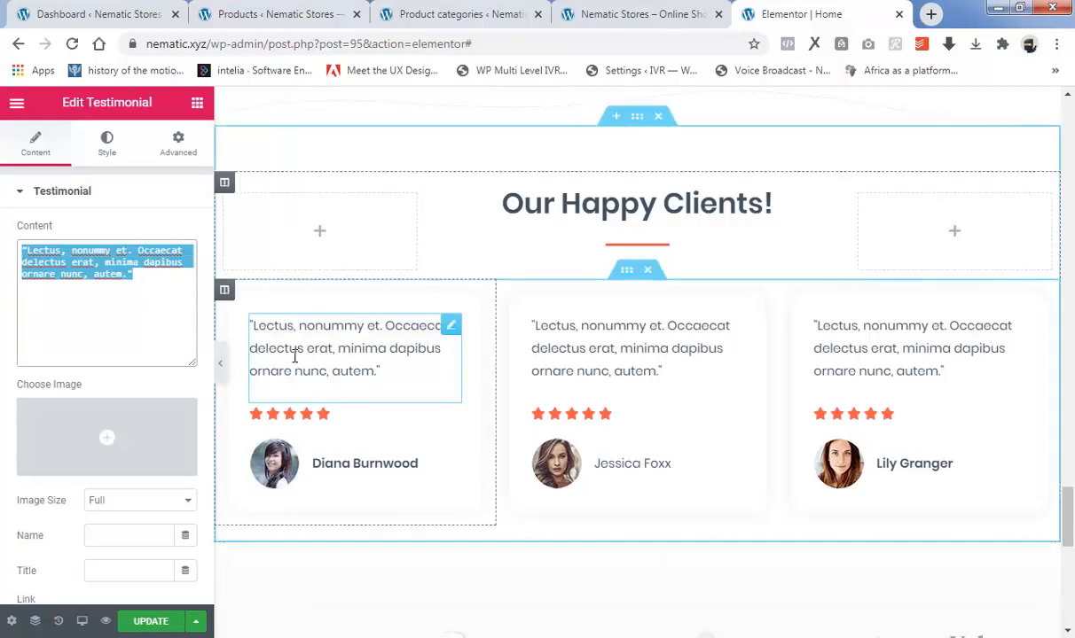
pyautogui.click(617, 322)
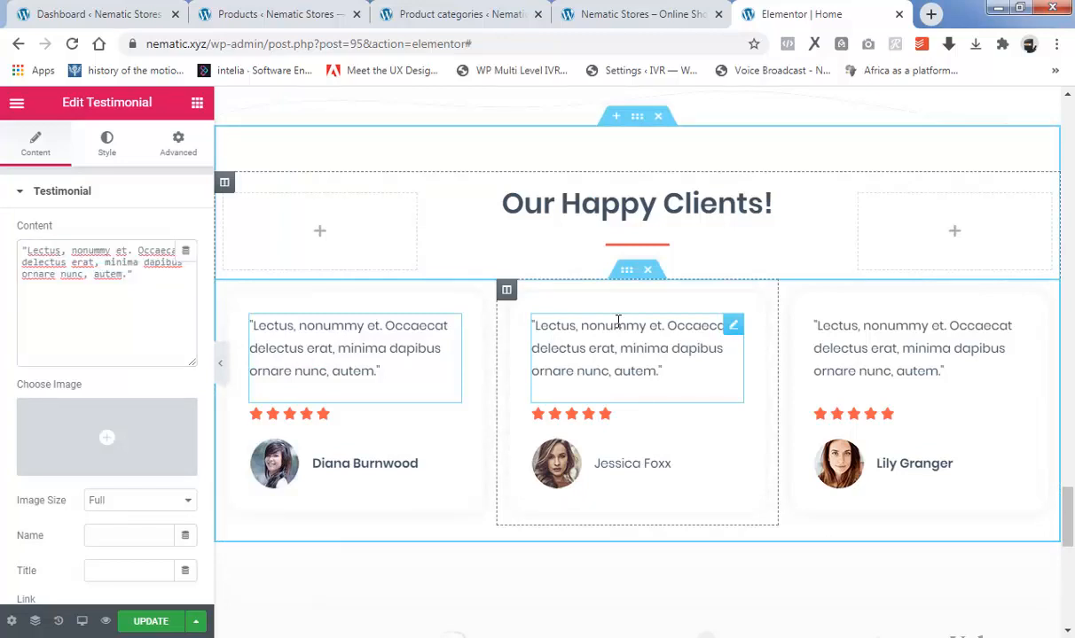
pyautogui.click(618, 322)
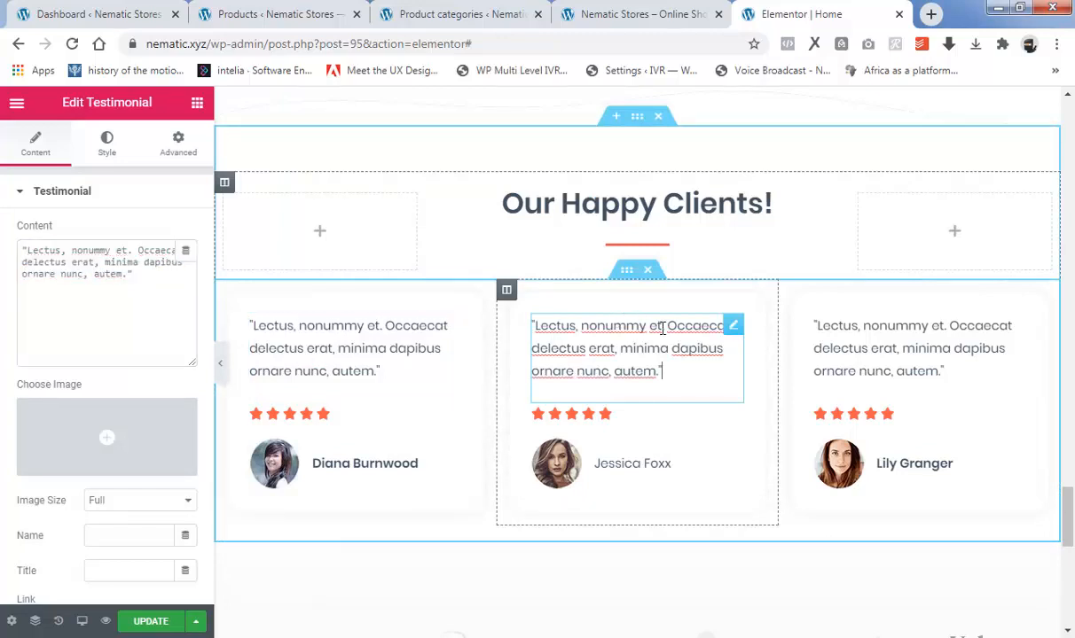
pyautogui.moveTo(135, 273); pyautogui.dragTo(7, 239)
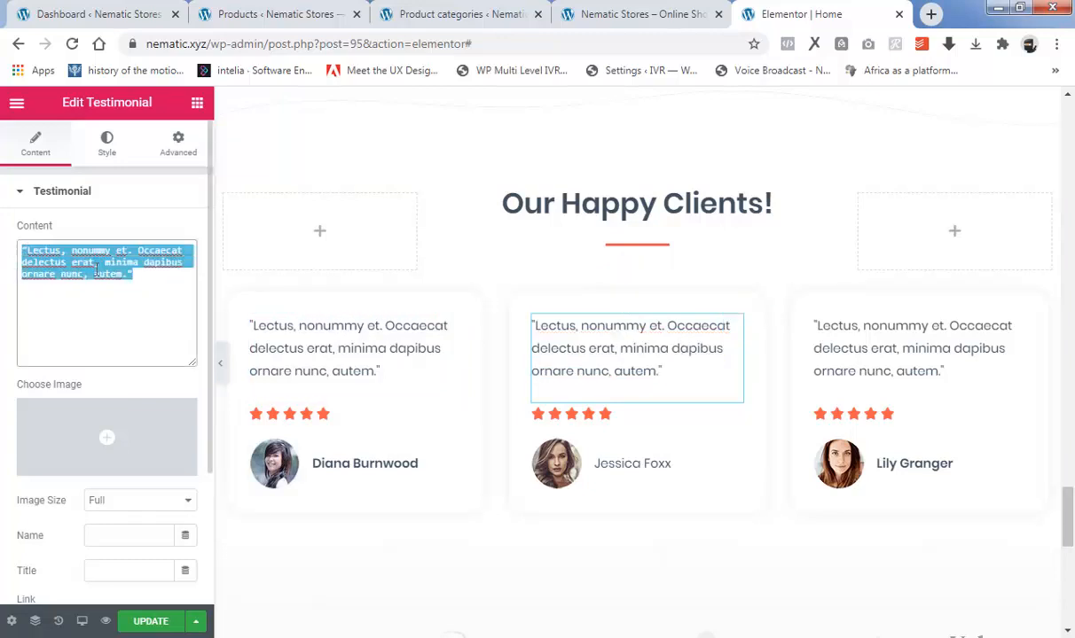
pyautogui.click(948, 322)
pyautogui.click(922, 348)
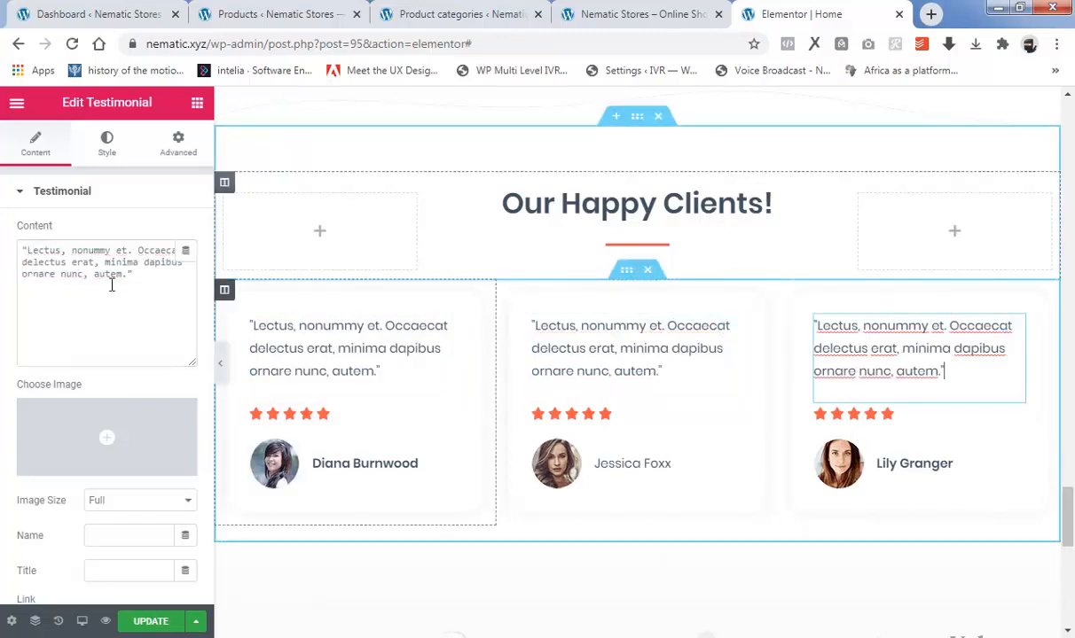
pyautogui.moveTo(139, 276); pyautogui.dragTo(4, 248)
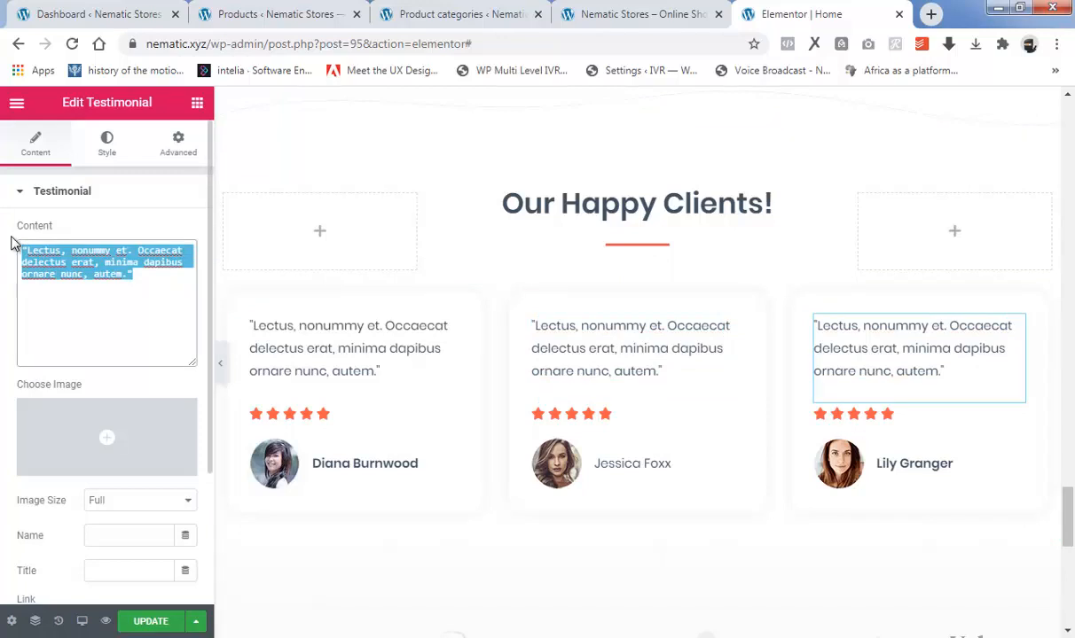
# Set the star rating of the first client testimonial to 4 on the 0-5 scale.
pyautogui.moveTo(1070, 521); pyautogui.dragTo(1072, 535)
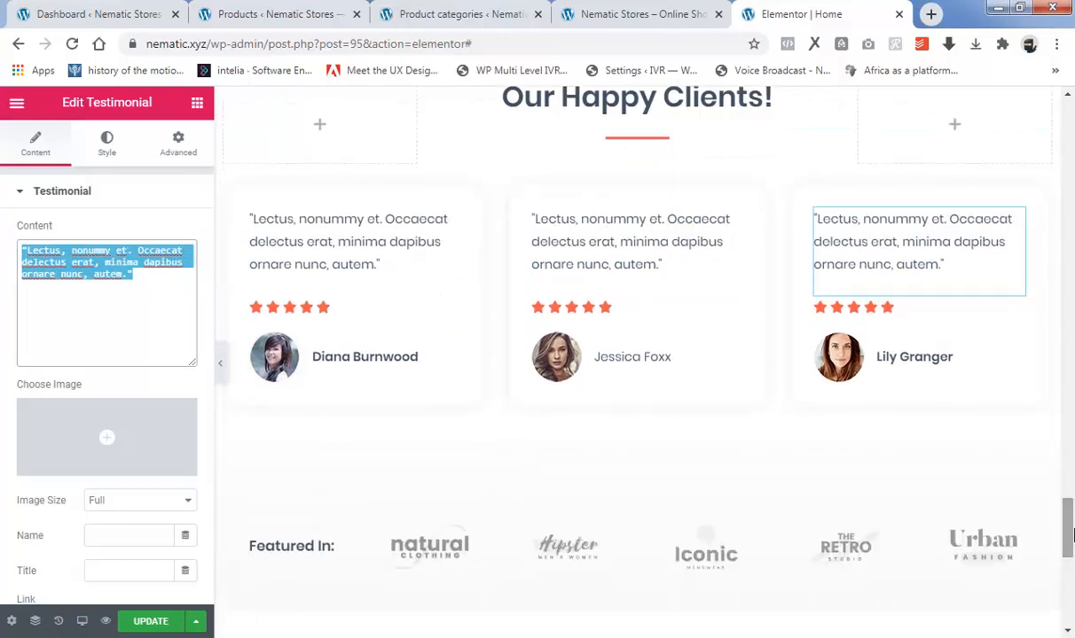
pyautogui.click(304, 311)
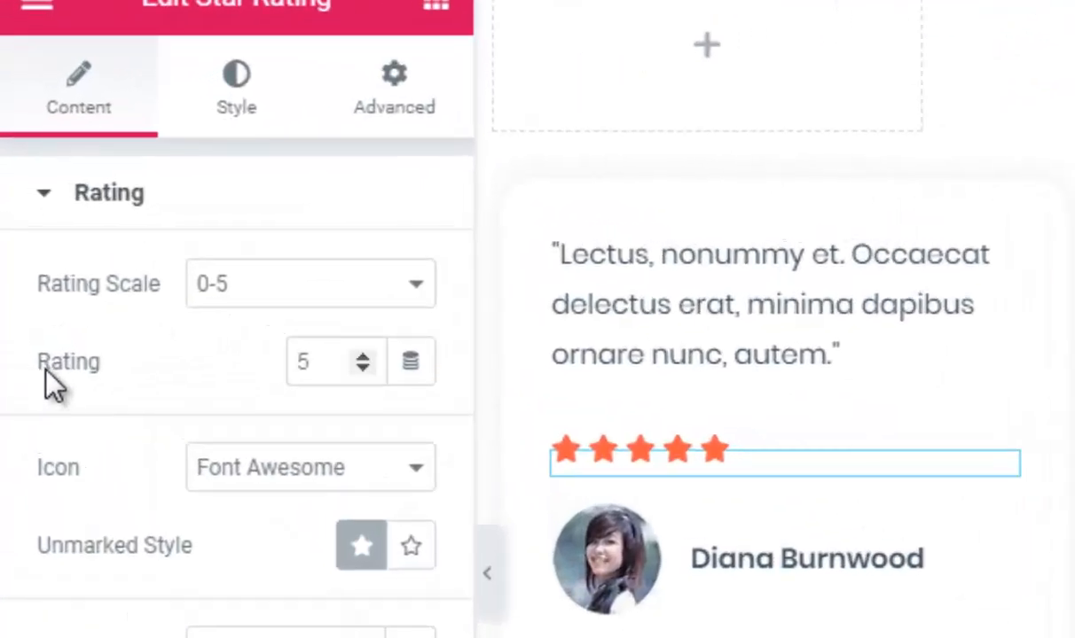
pyautogui.click(364, 369)
pyautogui.click(366, 369)
pyautogui.click(365, 369)
pyautogui.click(365, 369)
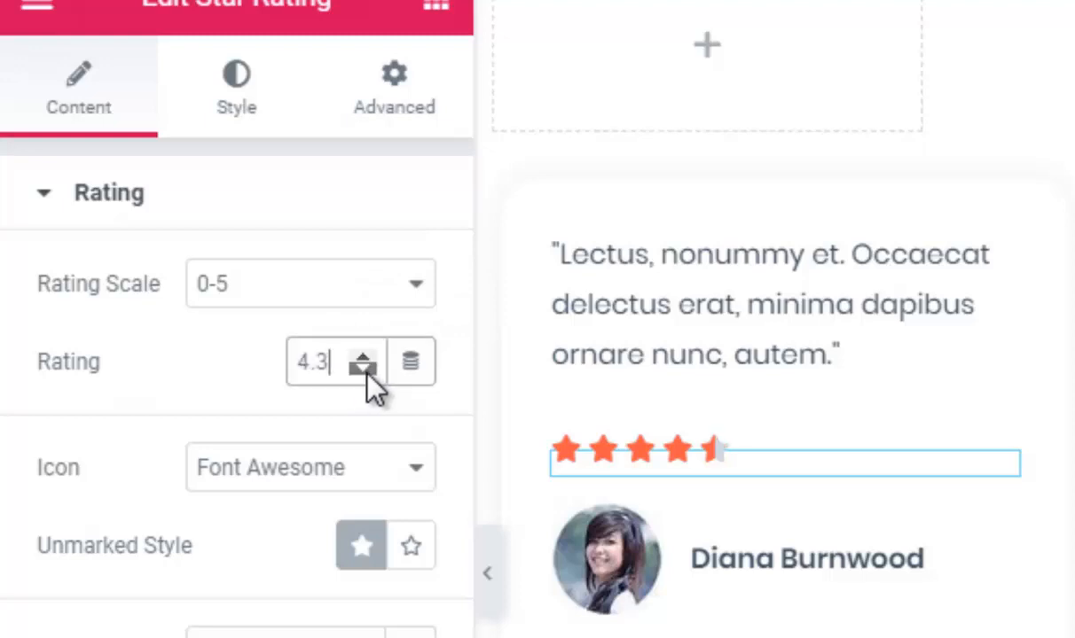
pyautogui.click(363, 355)
pyautogui.click(362, 355)
pyautogui.click(364, 369)
pyautogui.click(363, 369)
pyautogui.click(364, 369)
pyautogui.click(363, 369)
pyautogui.click(364, 368)
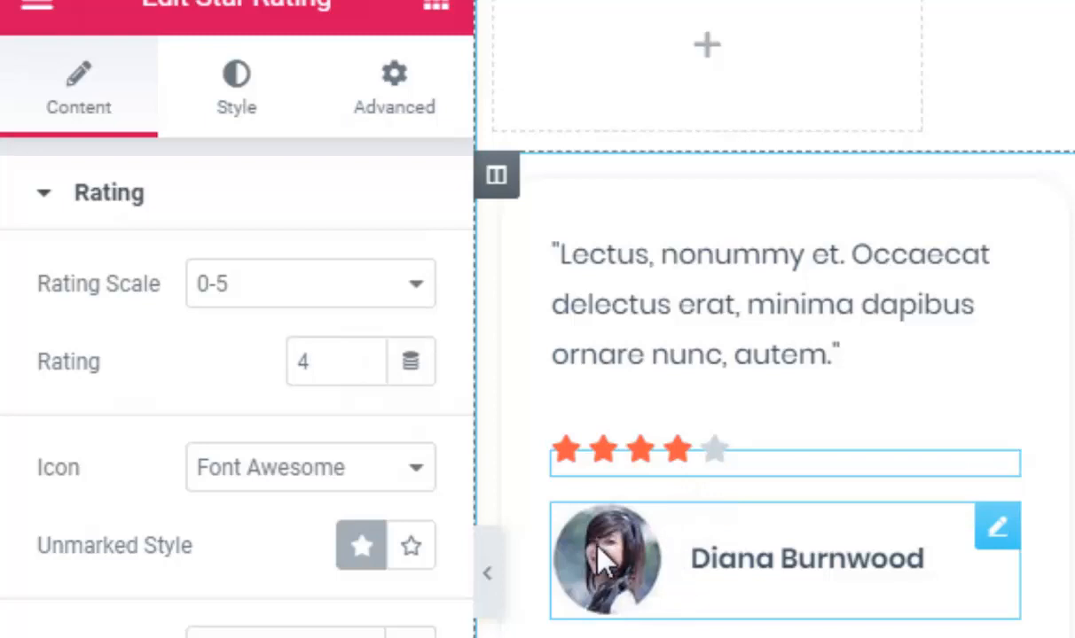
# Replace the first testimonial's client photo with the uploaded image T1 from the exercise folder, and select the text of its name field.
pyautogui.click(623, 568)
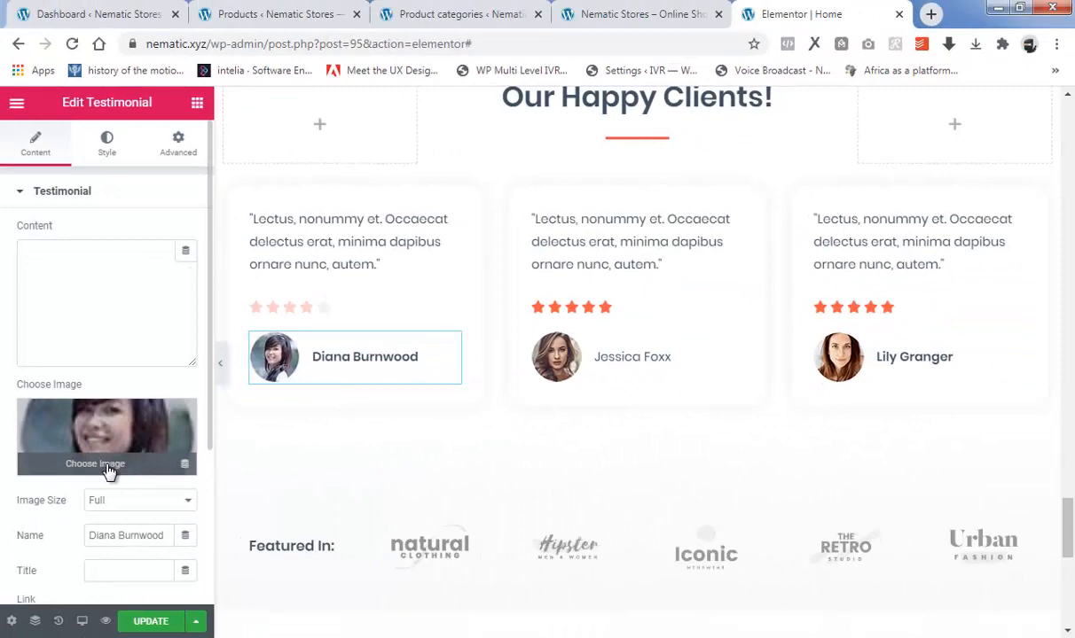
pyautogui.click(108, 470)
pyautogui.click(75, 177)
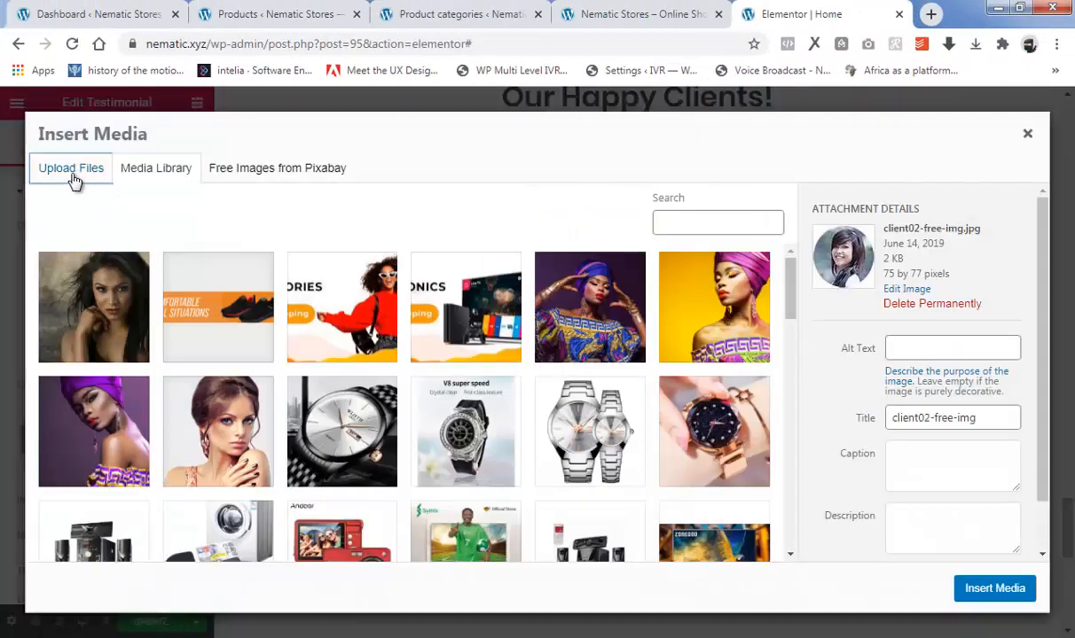
pyautogui.click(549, 373)
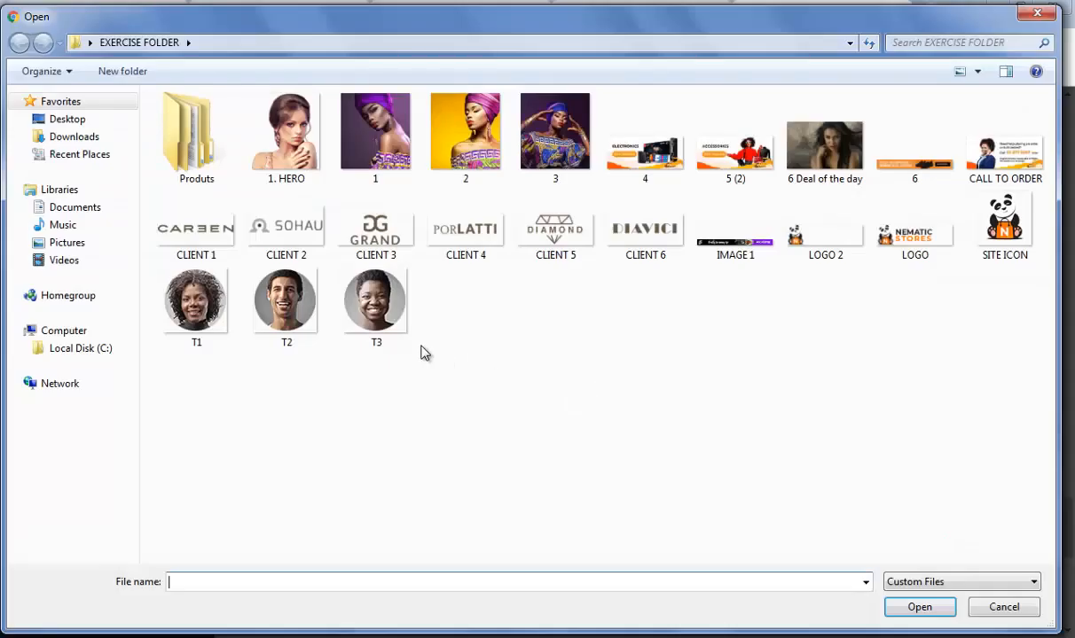
pyautogui.click(191, 306)
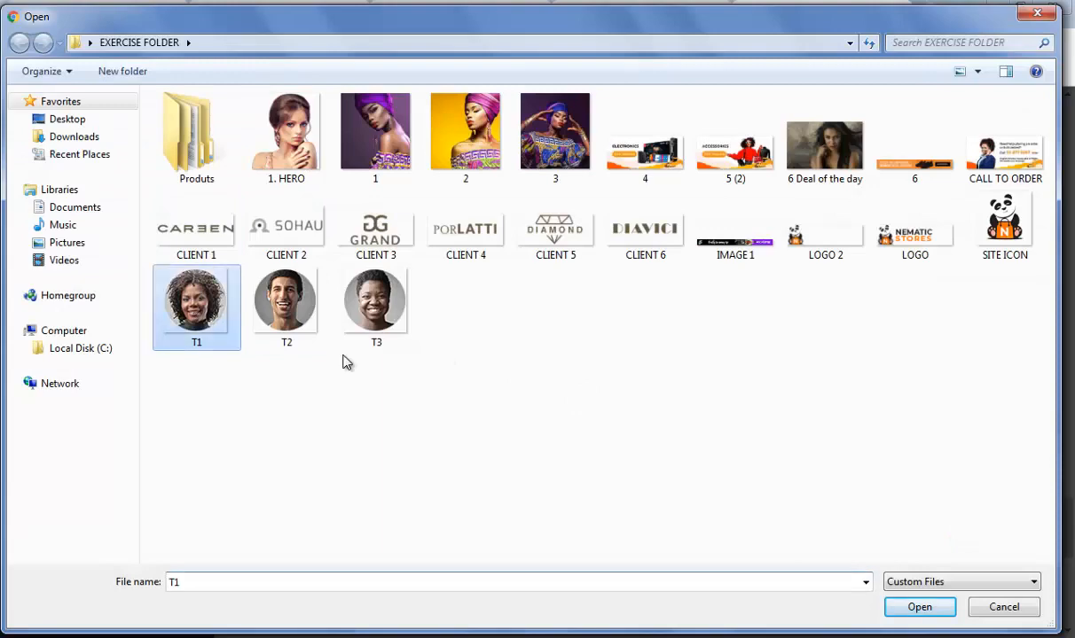
pyautogui.click(940, 610)
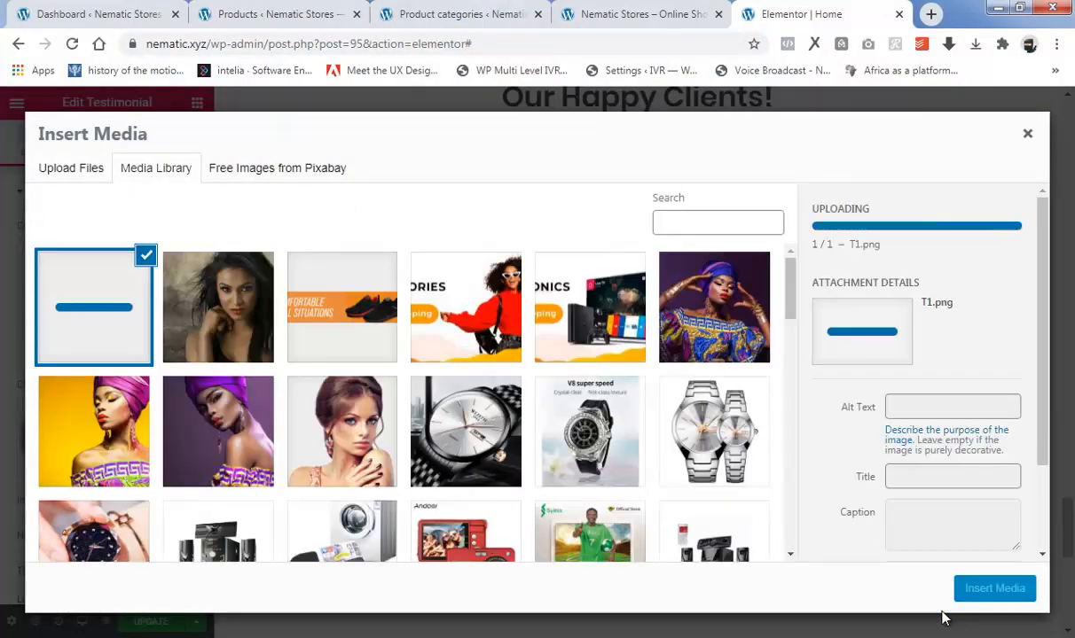
pyautogui.click(992, 589)
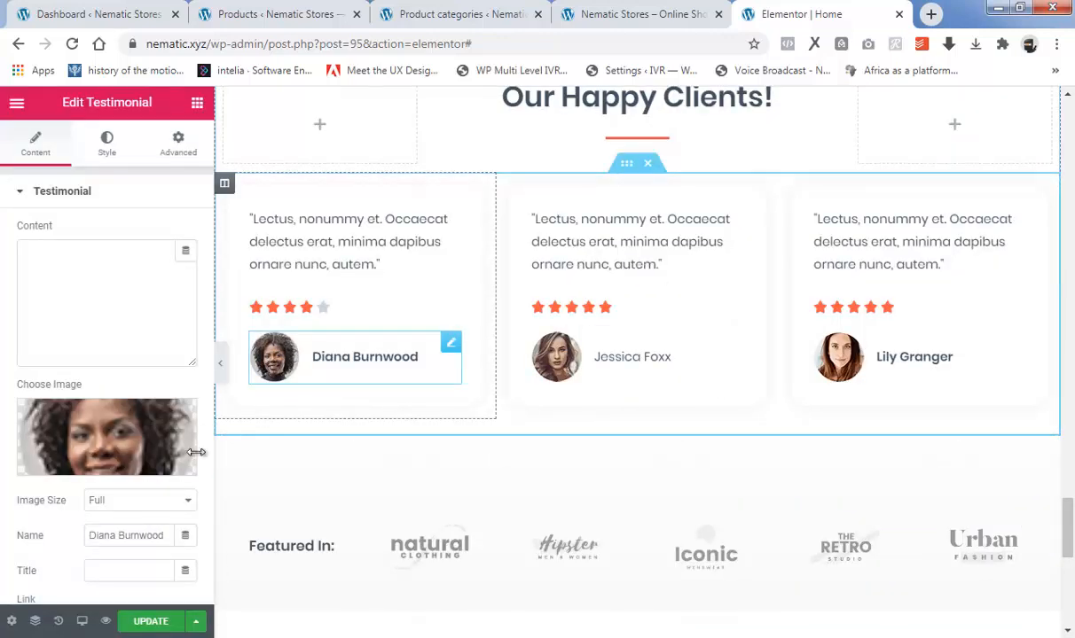
pyautogui.scroll(-1, 186, 456)
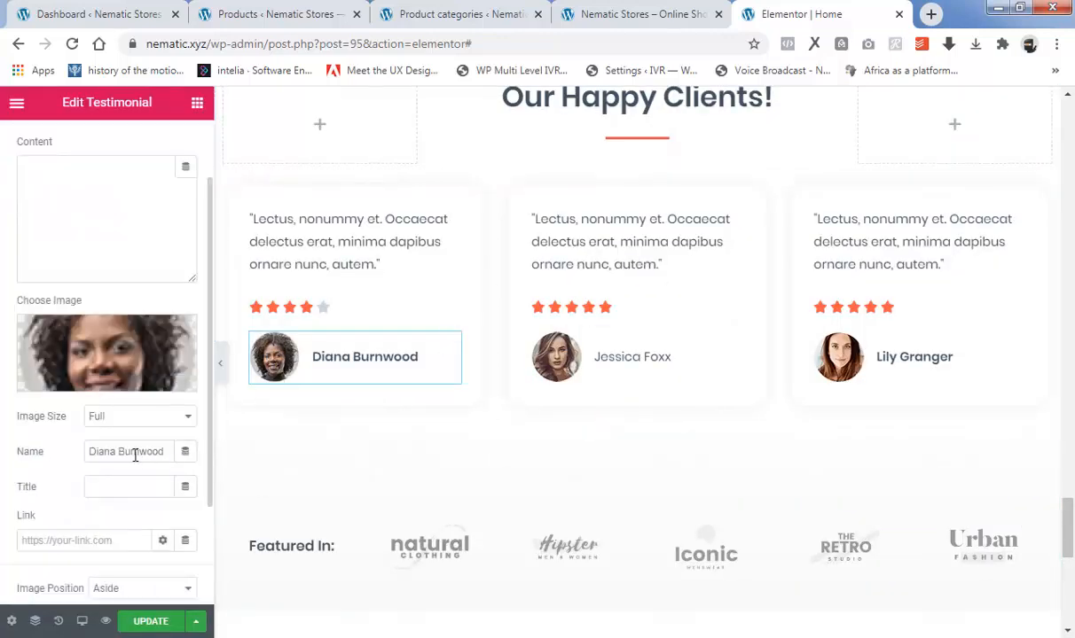
pyautogui.moveTo(167, 450); pyautogui.dragTo(72, 453)
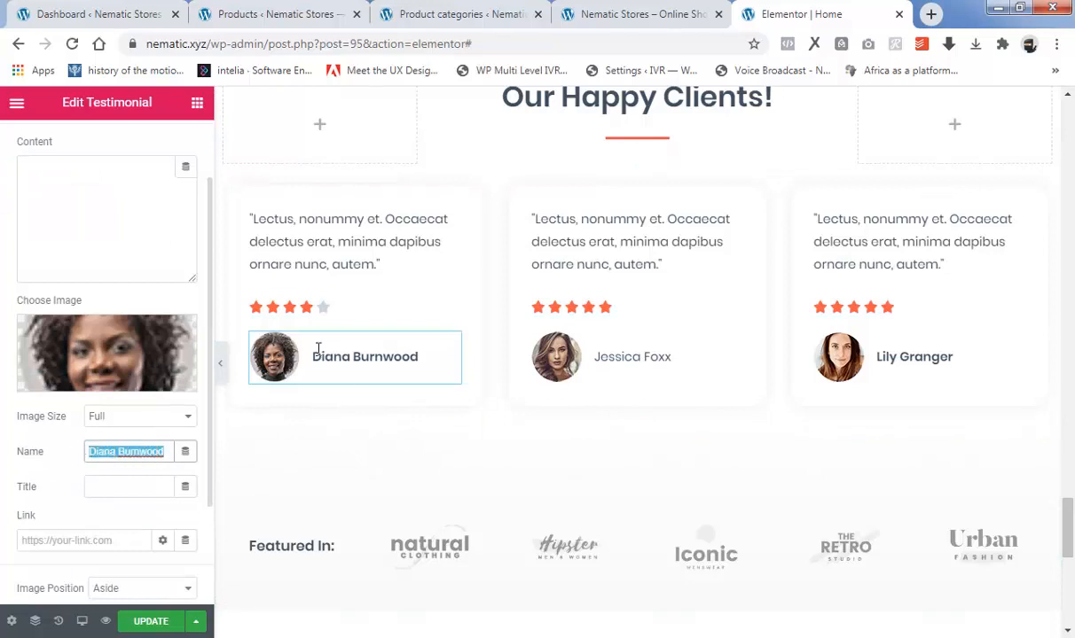
# Replace the second testimonial's client photo with the uploaded image T2 from the exercise folder, and select the text of its name field.
pyautogui.click(551, 357)
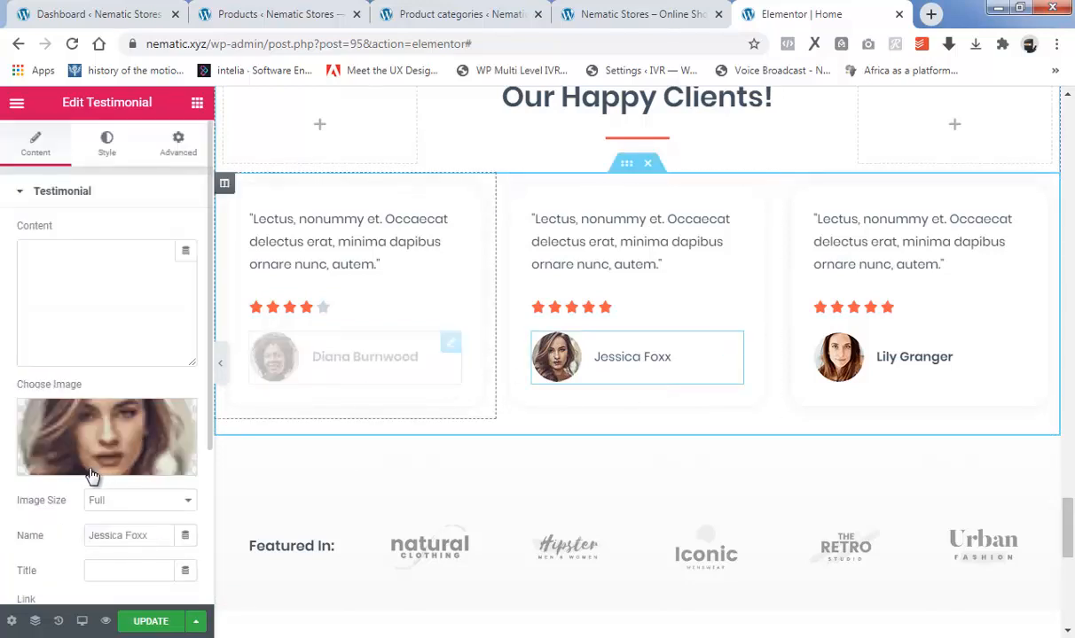
pyautogui.click(96, 464)
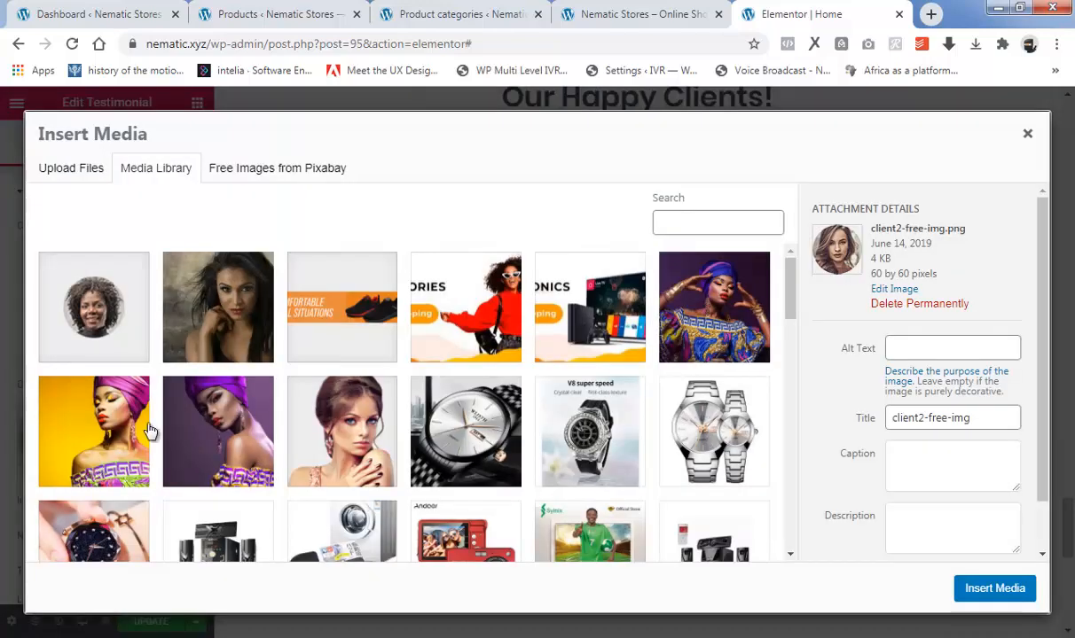
pyautogui.click(71, 173)
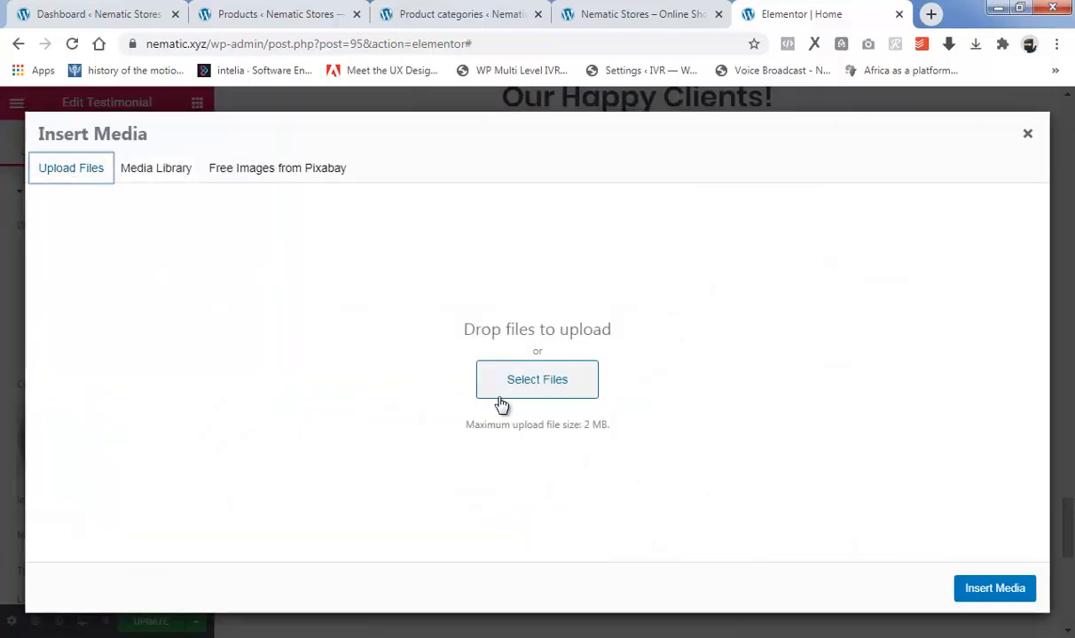
pyautogui.click(547, 379)
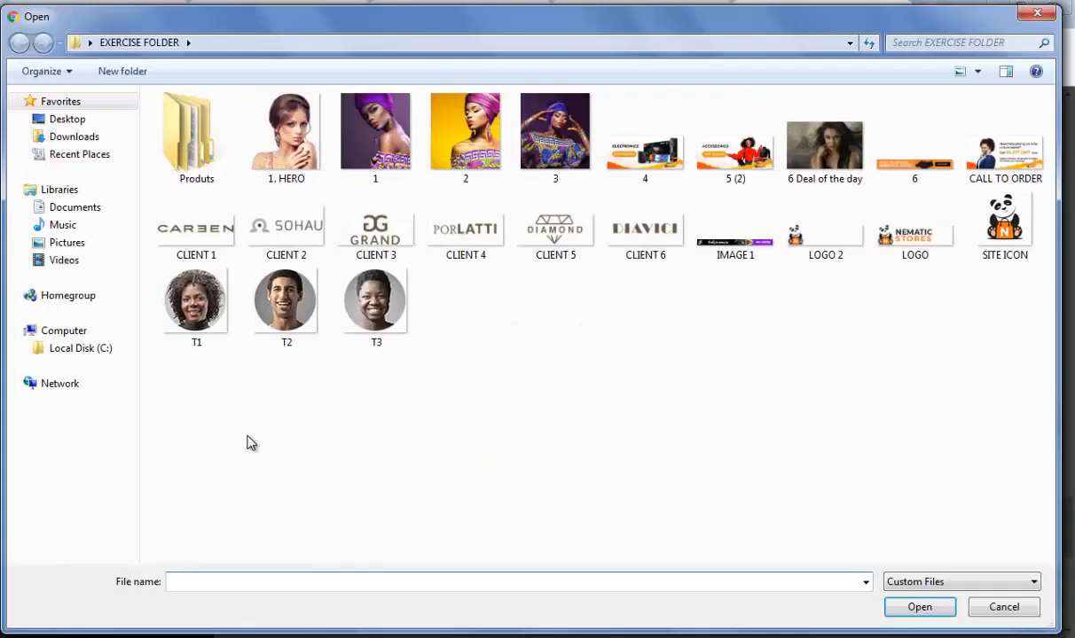
pyautogui.click(271, 303)
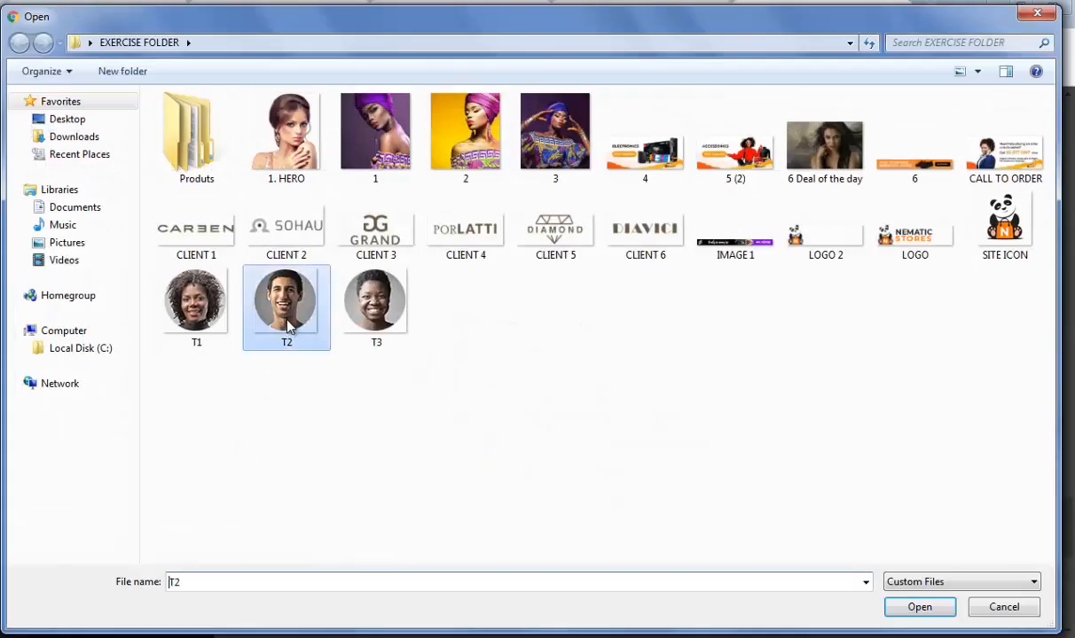
pyautogui.click(899, 608)
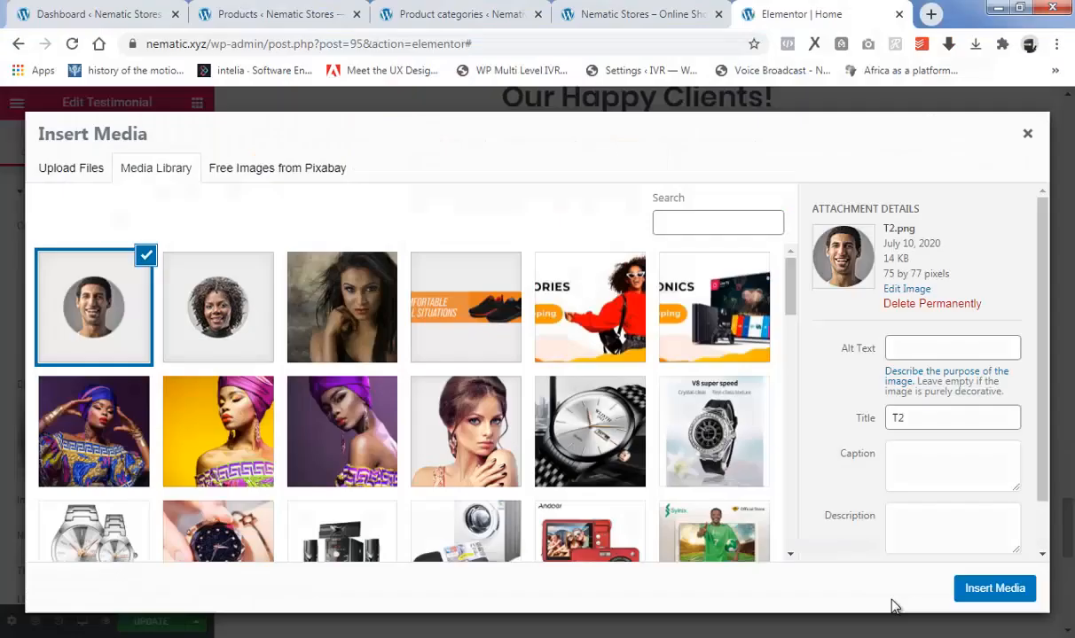
pyautogui.click(962, 588)
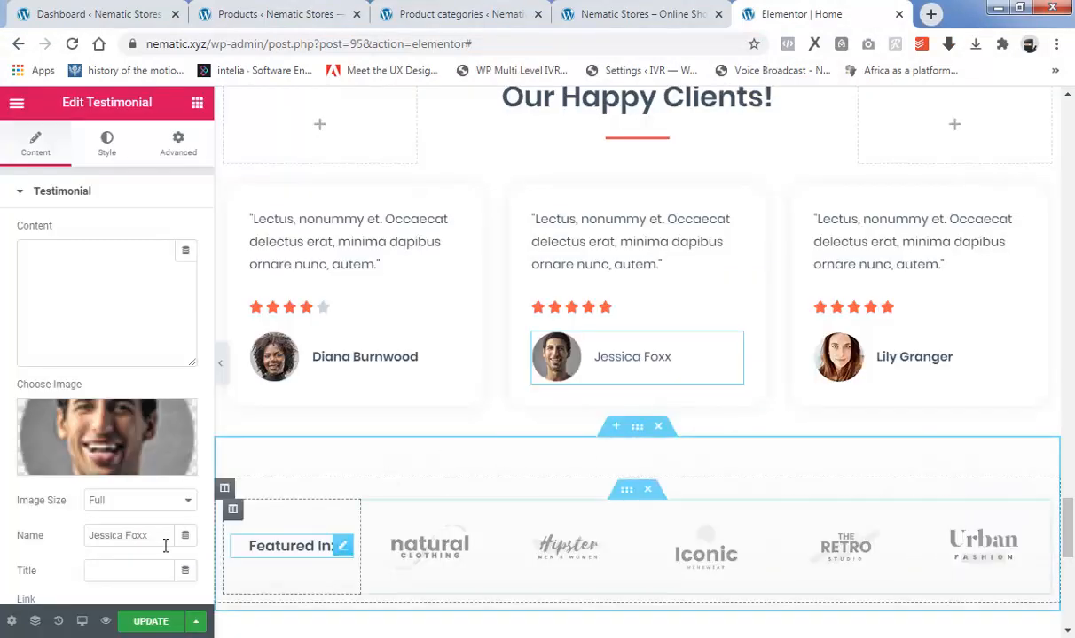
pyautogui.moveTo(156, 534); pyautogui.dragTo(55, 542)
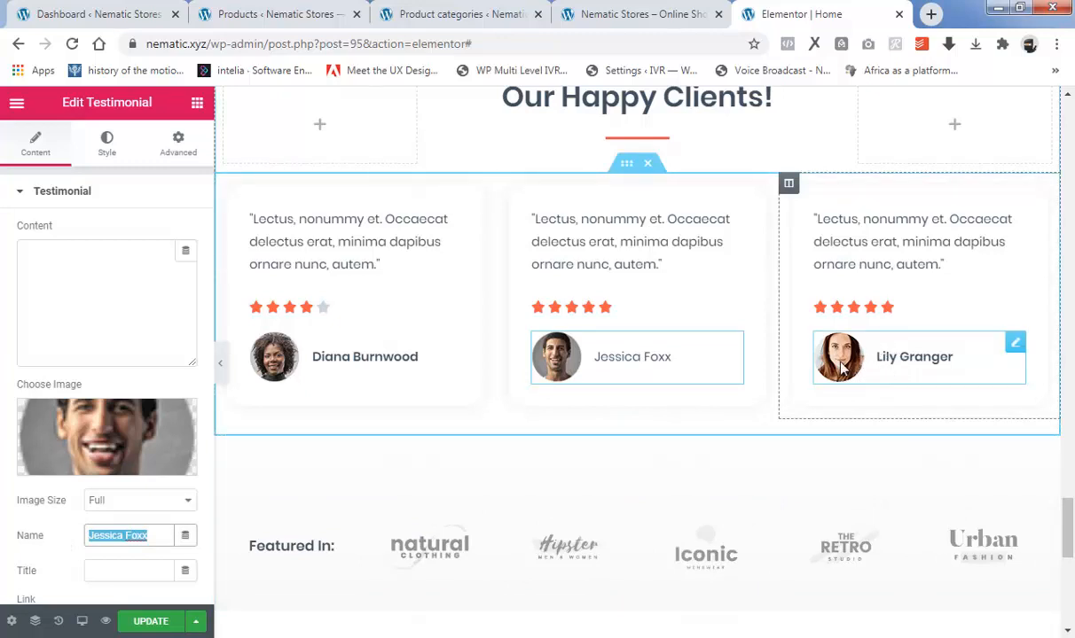
# Replace the third testimonial's client photo with the uploaded image T3 from the exercise folder.
pyautogui.click(800, 352)
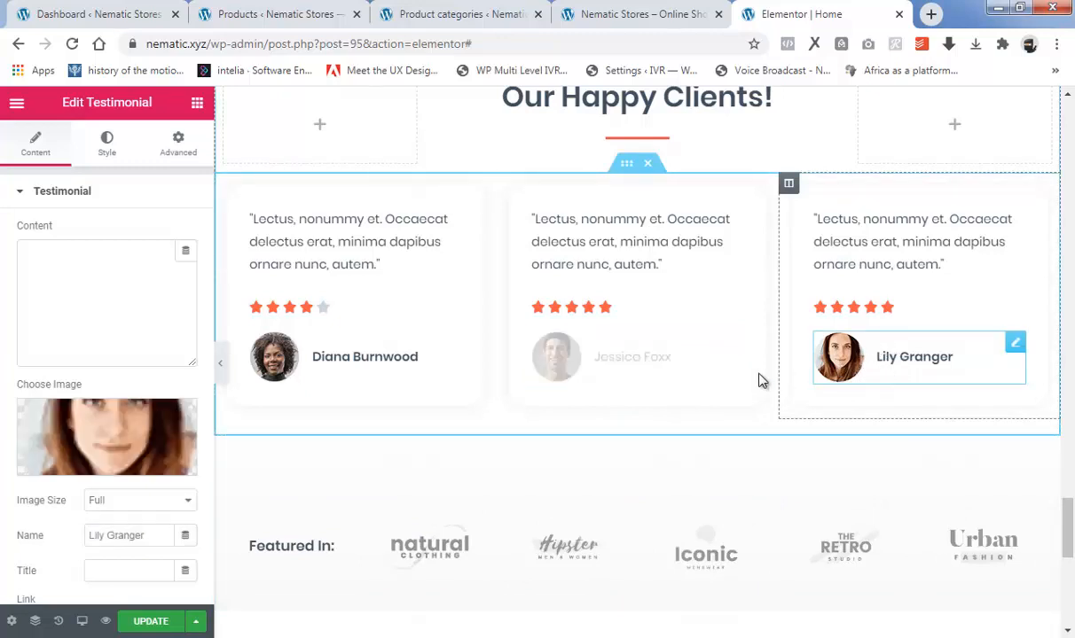
pyautogui.click(126, 470)
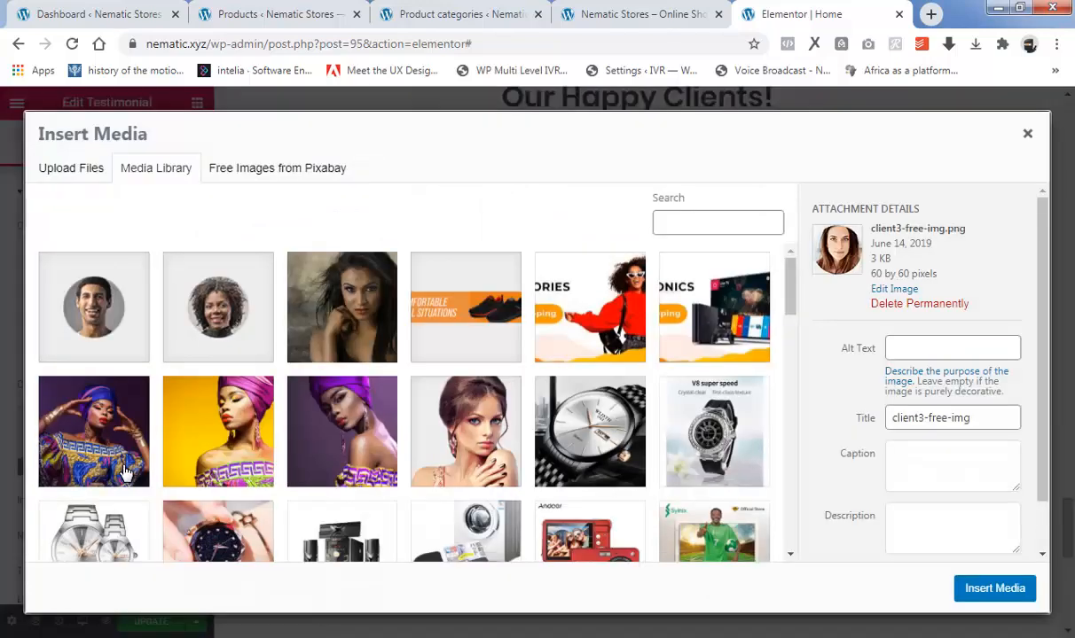
pyautogui.click(98, 169)
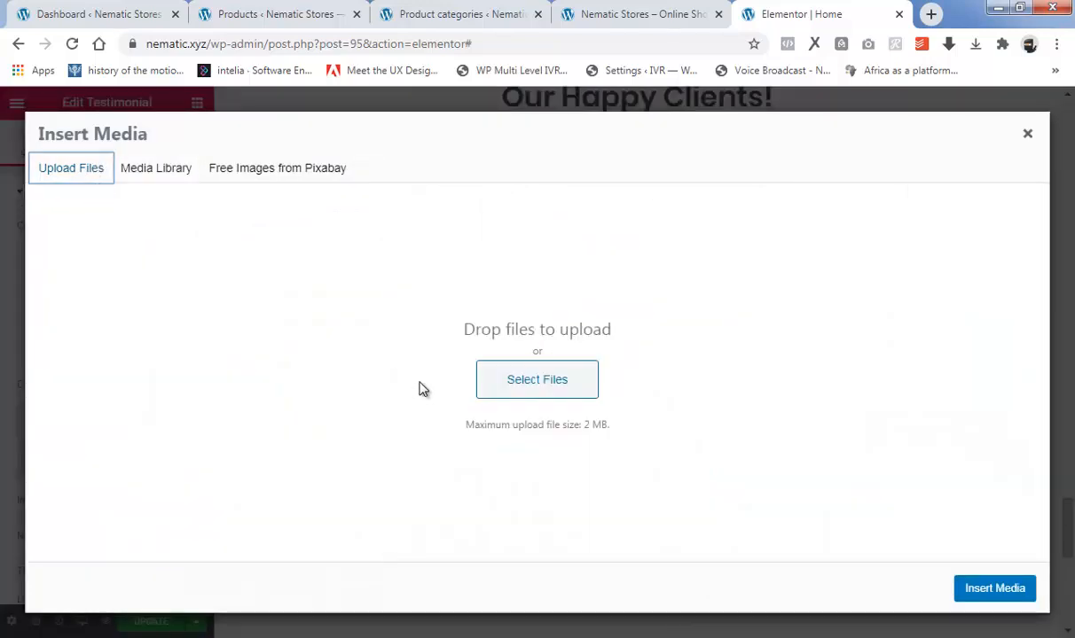
pyautogui.click(496, 383)
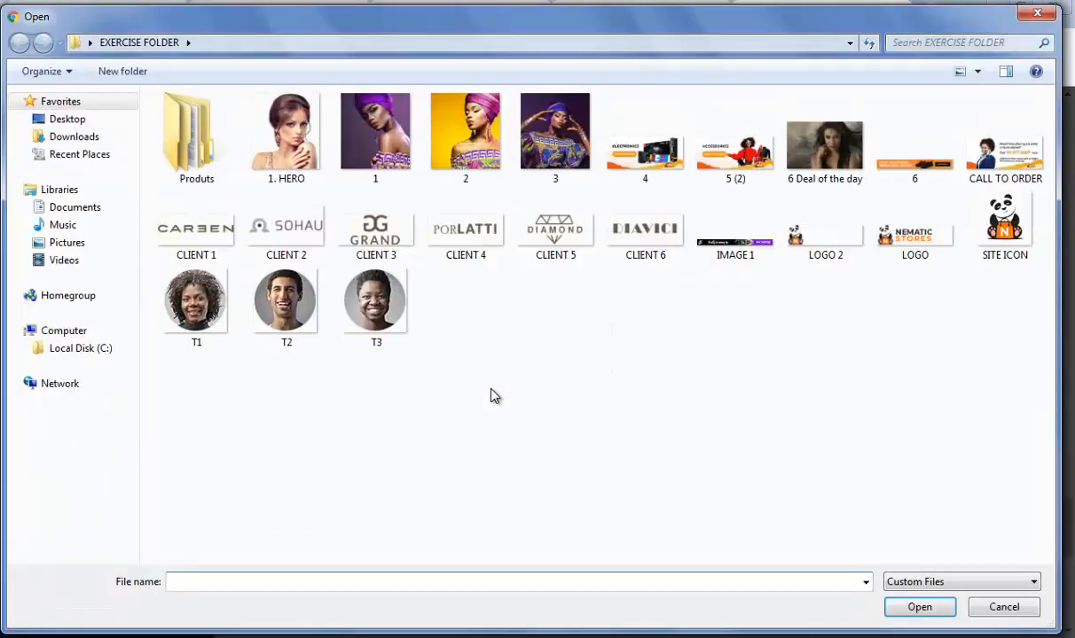
pyautogui.click(365, 319)
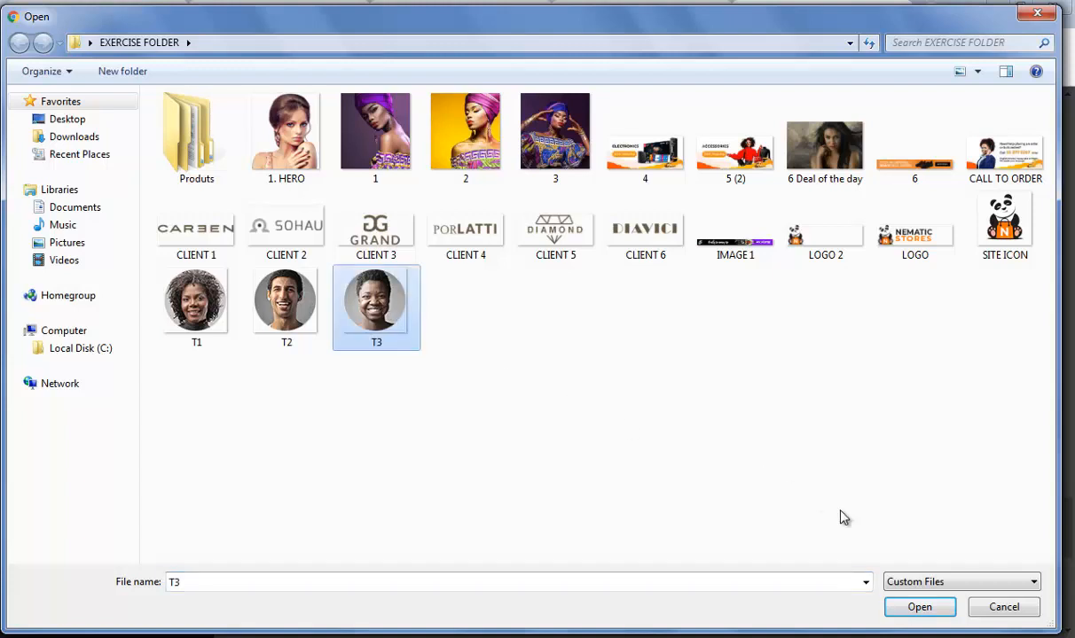
pyautogui.click(918, 607)
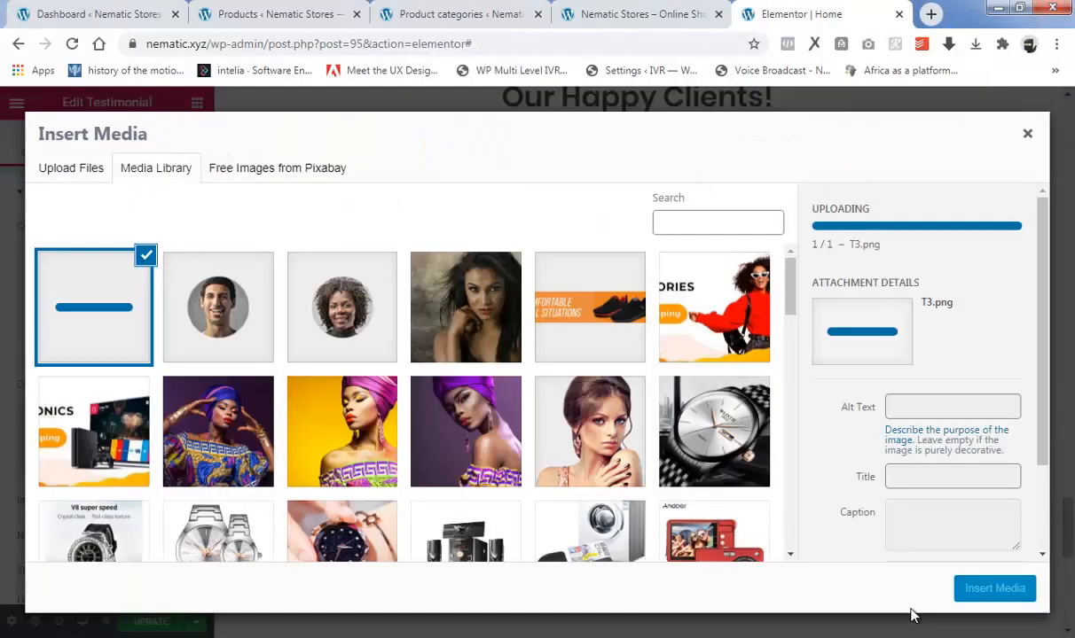
pyautogui.click(992, 590)
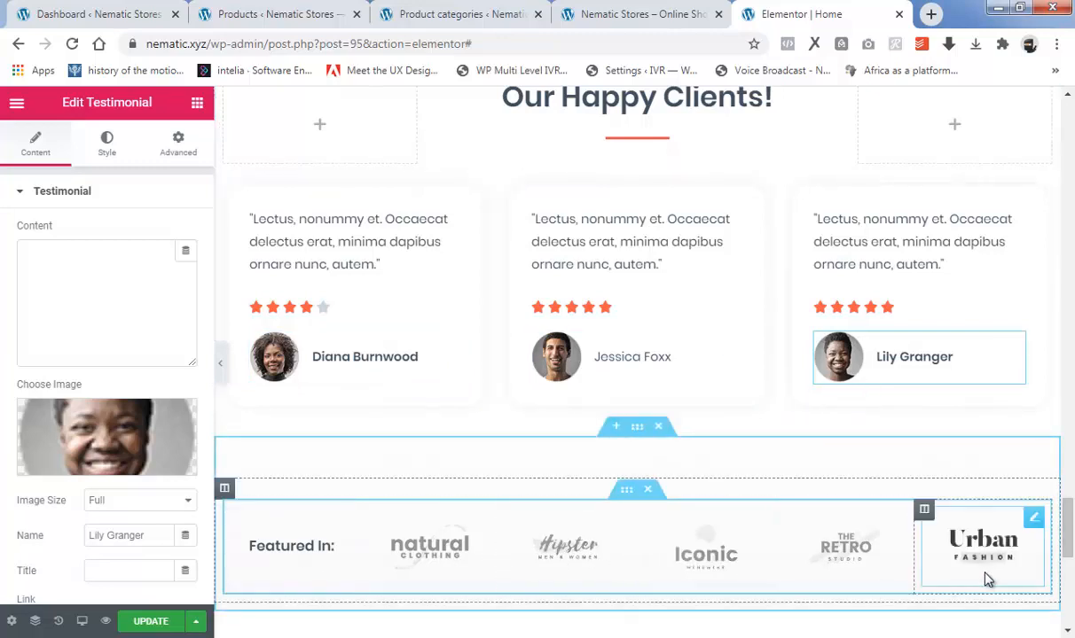
# Replace the Natural Clothing logo in the Featured In row with the uploaded image CLIENT 1 from the exercise folder.
pyautogui.scroll(-2, 709, 502)
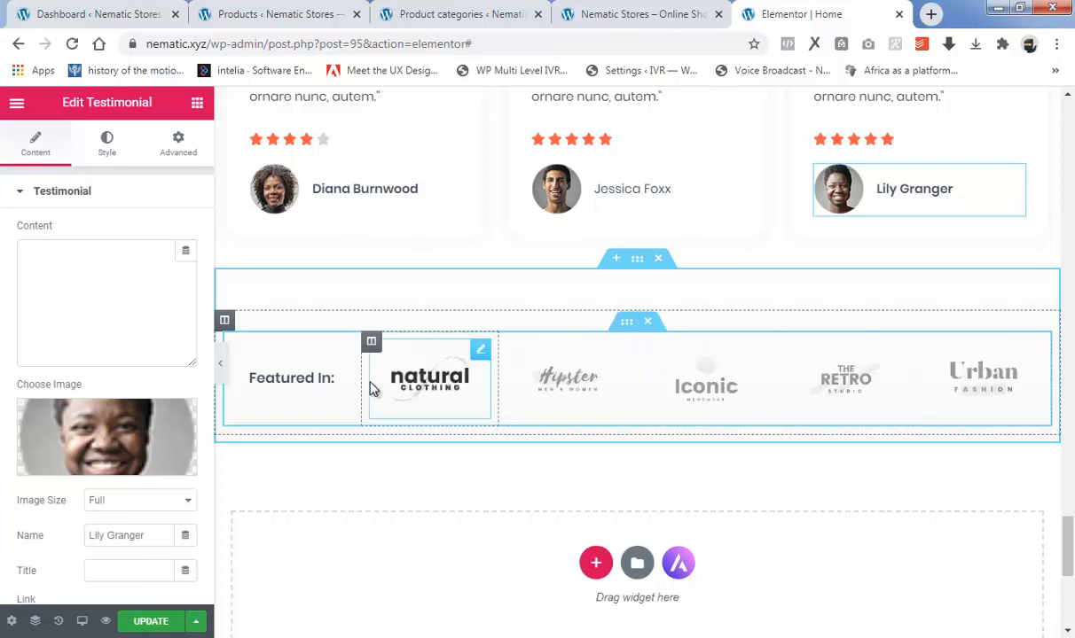
pyautogui.click(479, 352)
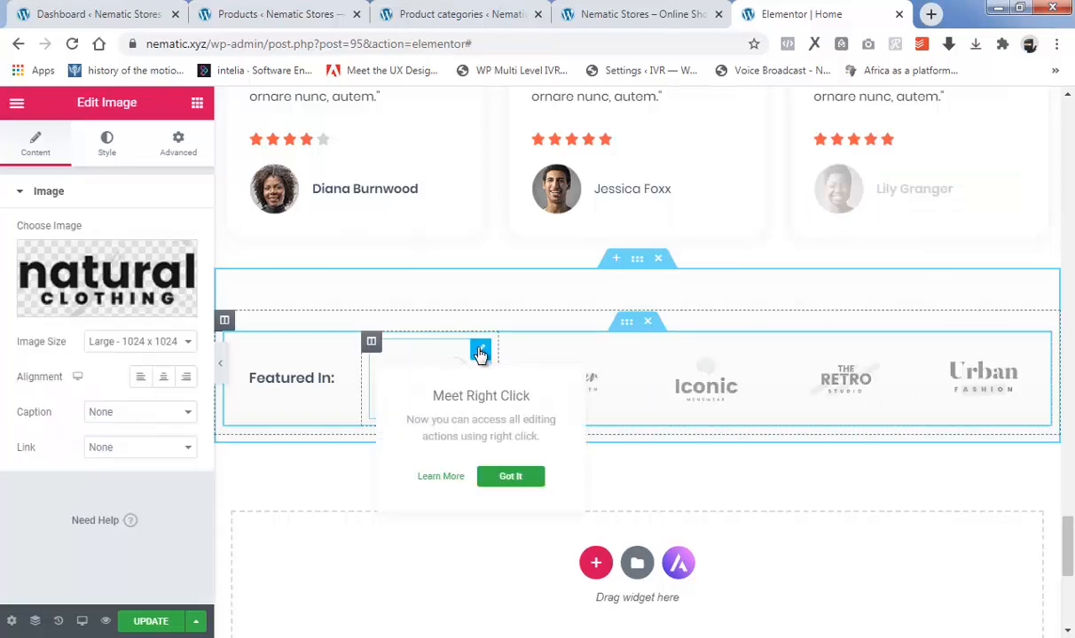
pyautogui.click(90, 308)
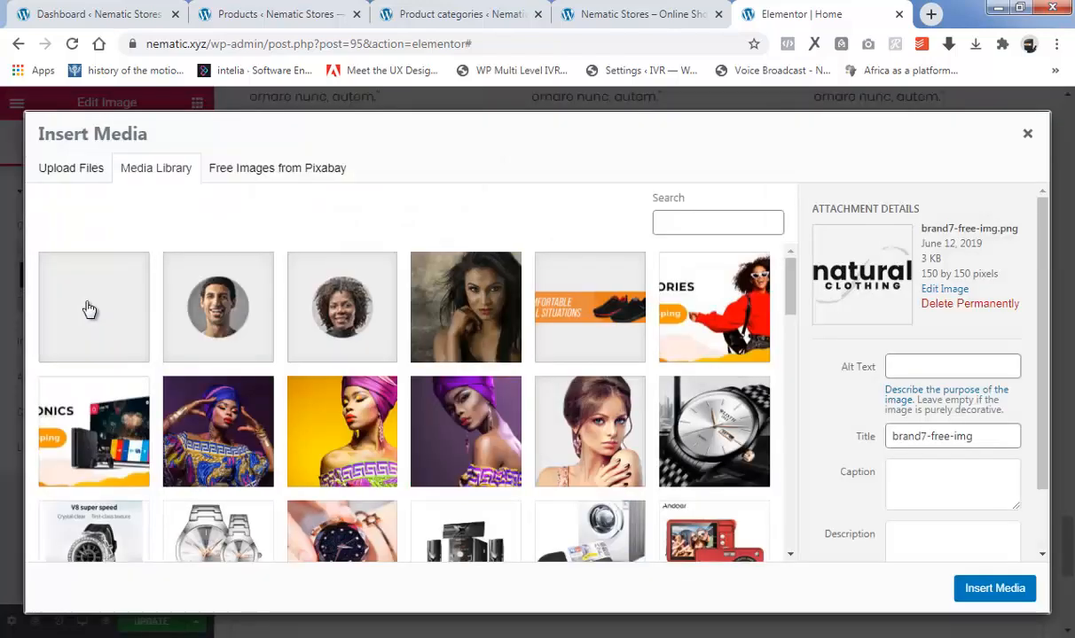
pyautogui.click(72, 170)
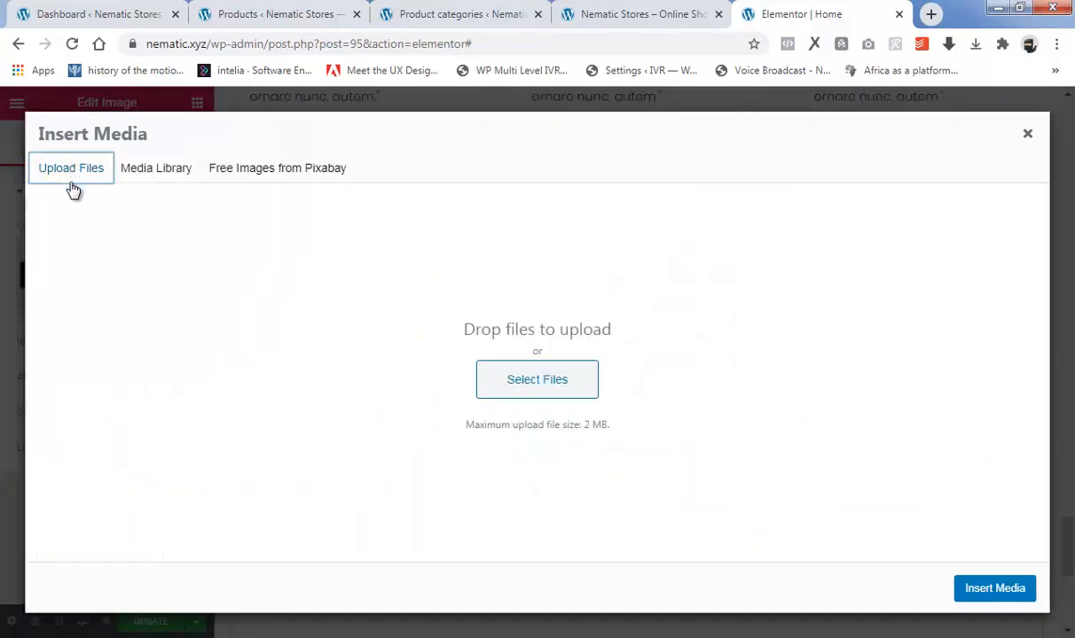
pyautogui.click(499, 374)
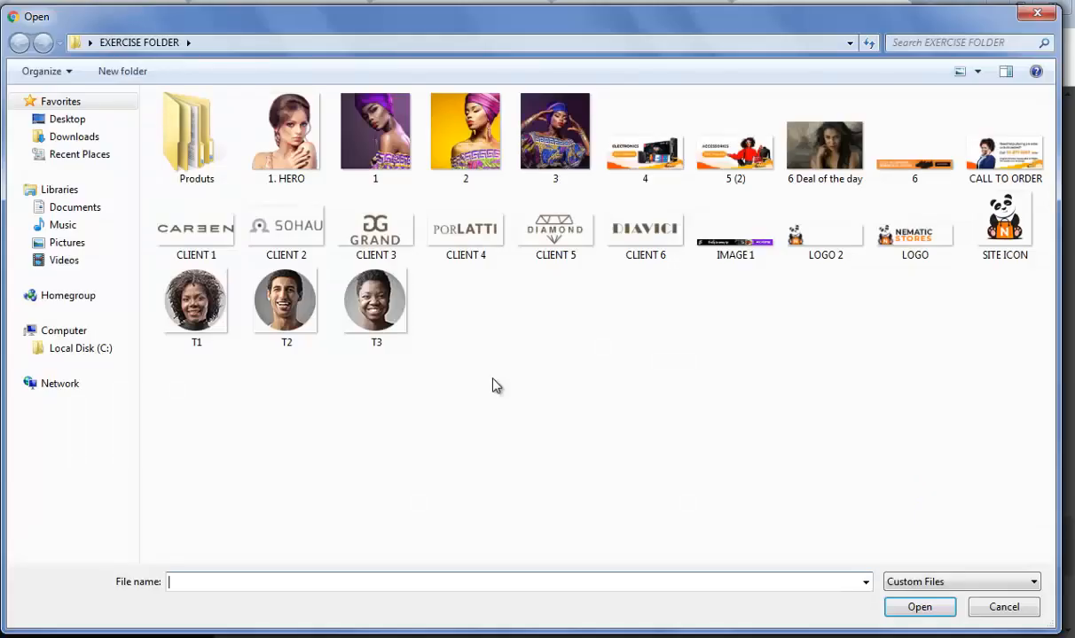
pyautogui.click(184, 235)
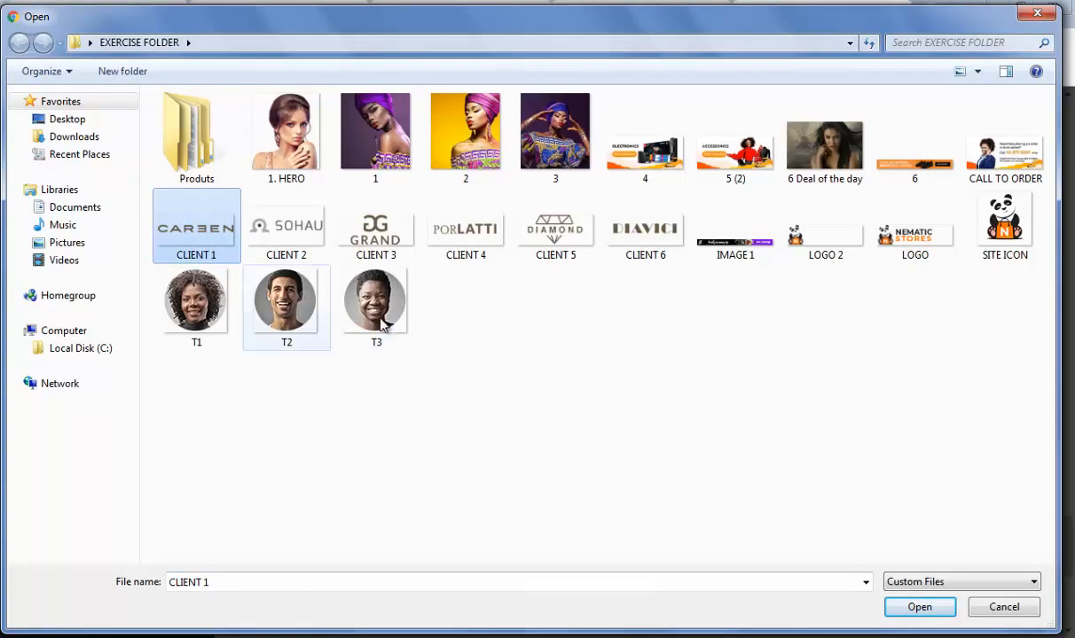
pyautogui.click(931, 612)
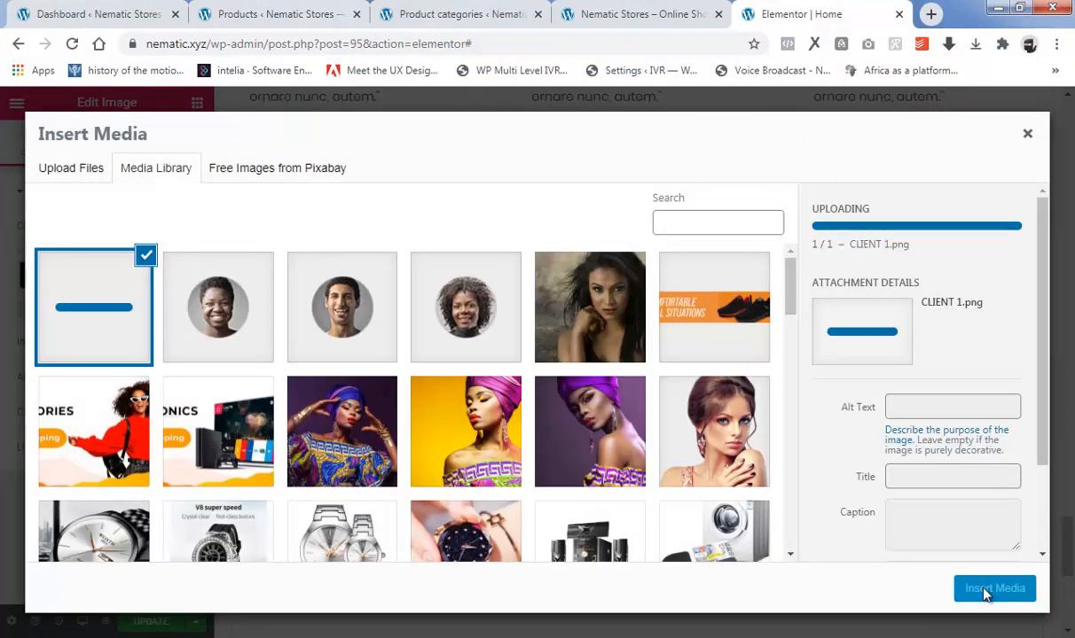
pyautogui.click(979, 586)
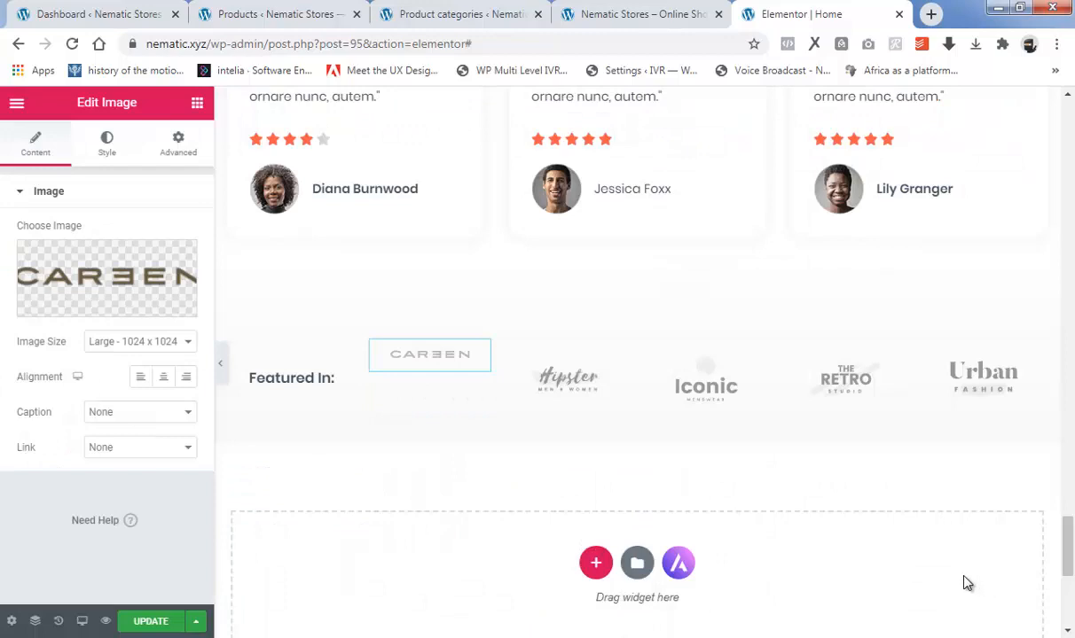
# Left-align the first Featured In logo and set its column's vertical alignment to Middle and horizontal alignment to Center.
pyautogui.click(140, 377)
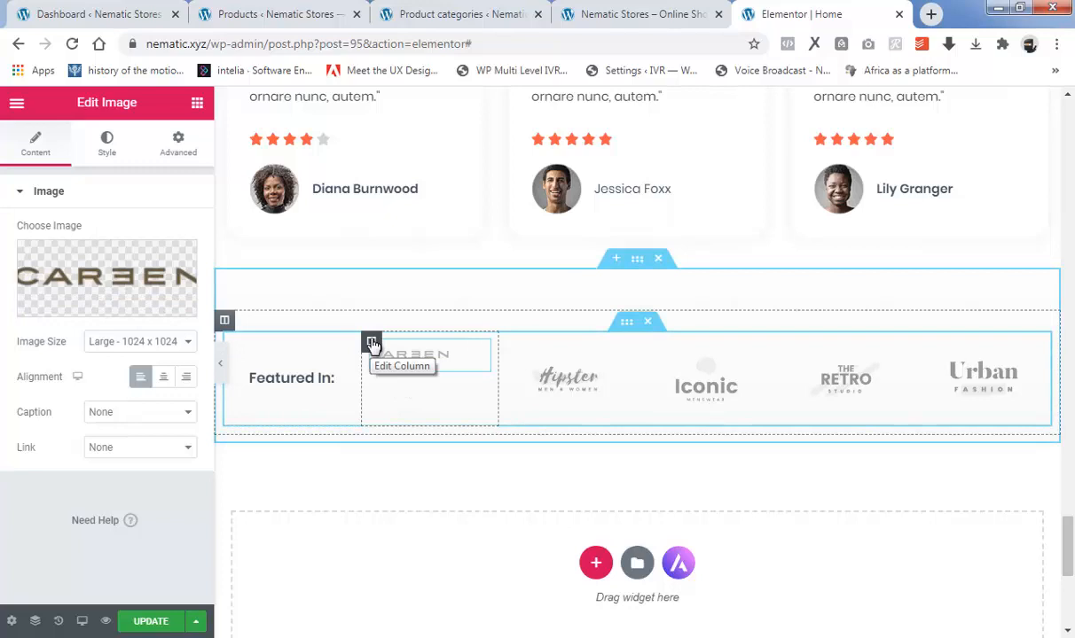
pyautogui.click(371, 344)
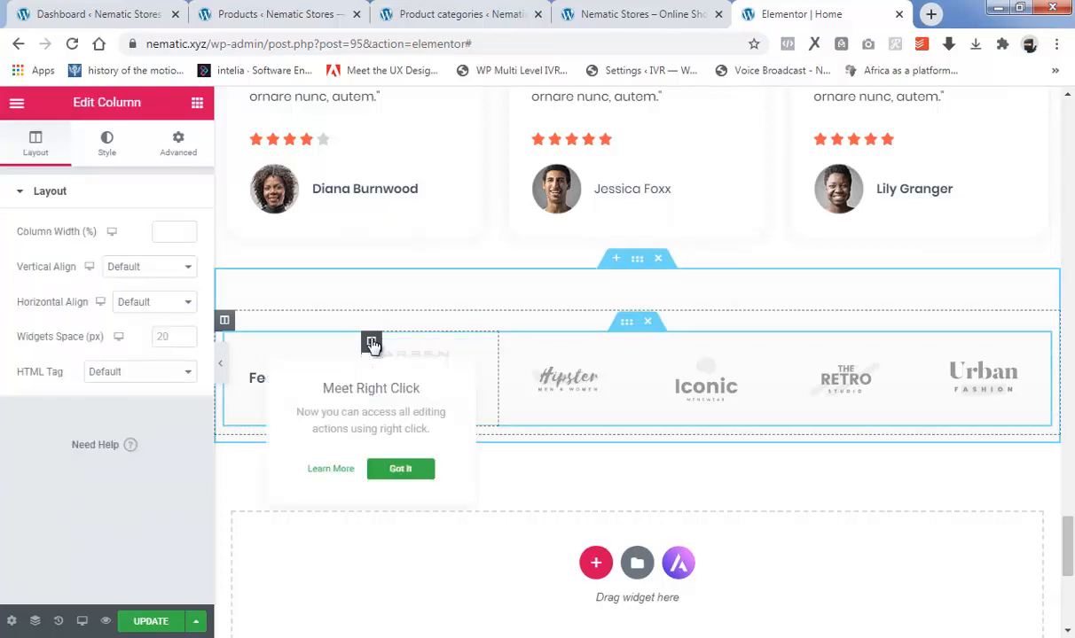
pyautogui.click(129, 268)
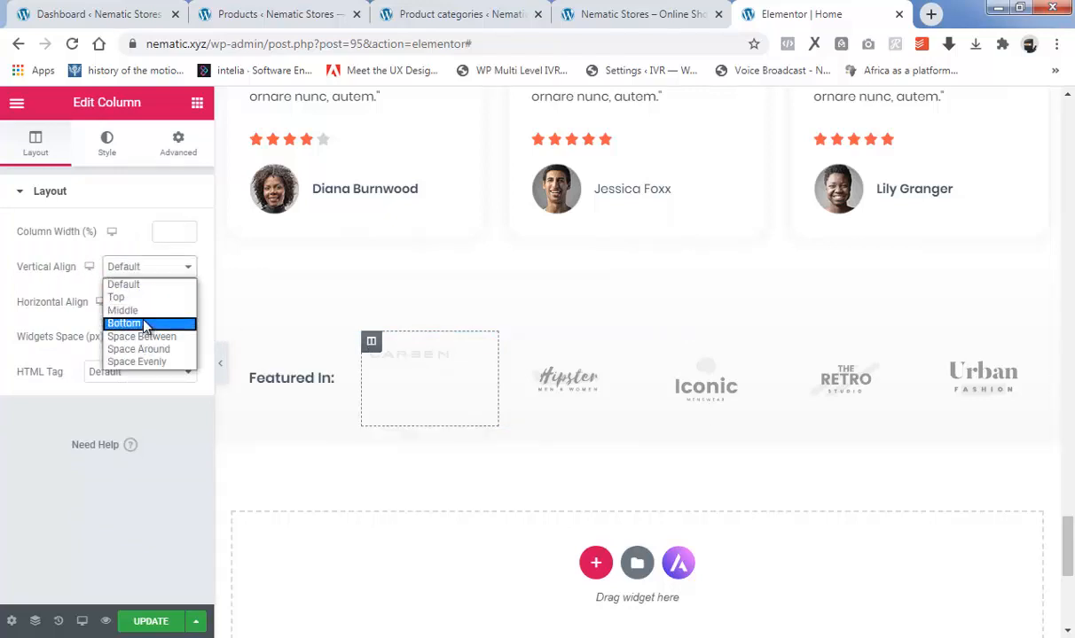
pyautogui.click(142, 312)
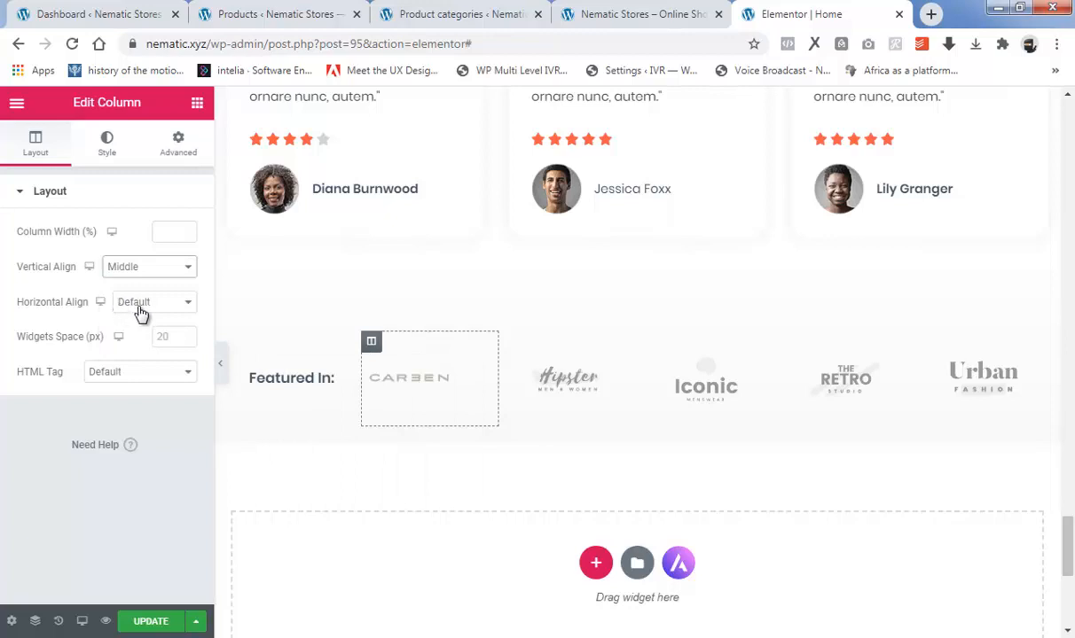
pyautogui.click(139, 305)
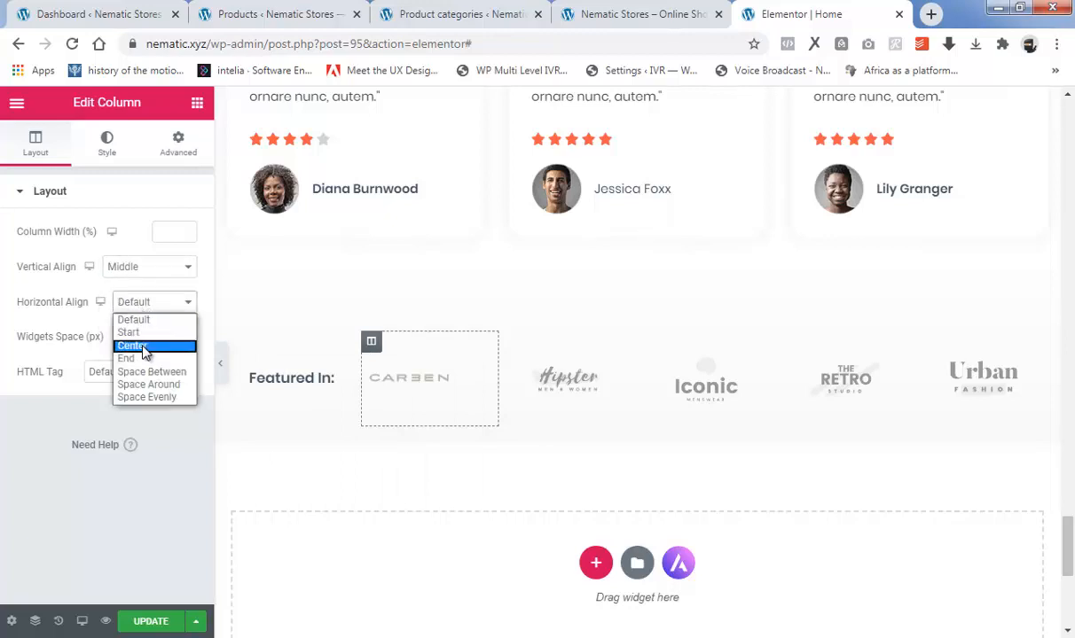
pyautogui.click(142, 346)
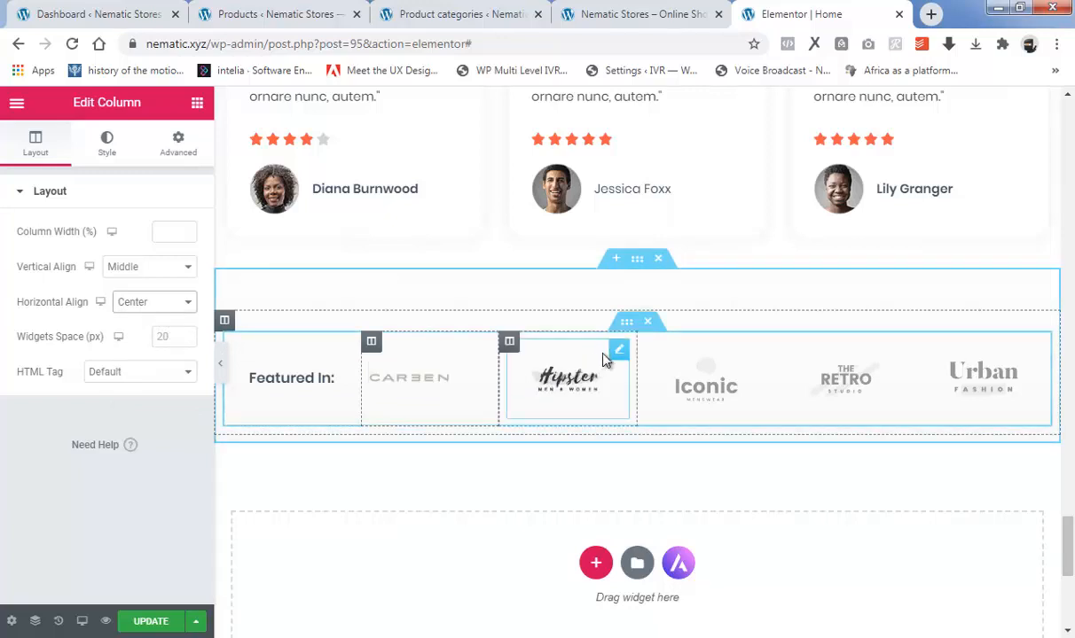
# Replace the Hipster logo in the Featured In row with the uploaded image CLIENT 2 from the exercise folder.
pyautogui.click(619, 349)
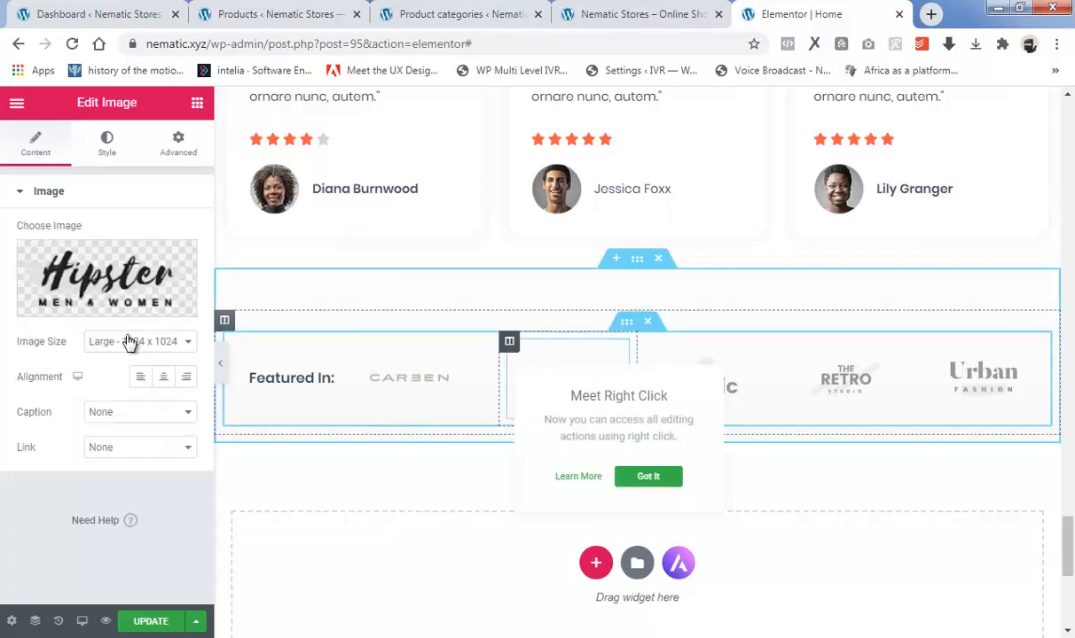
pyautogui.click(97, 303)
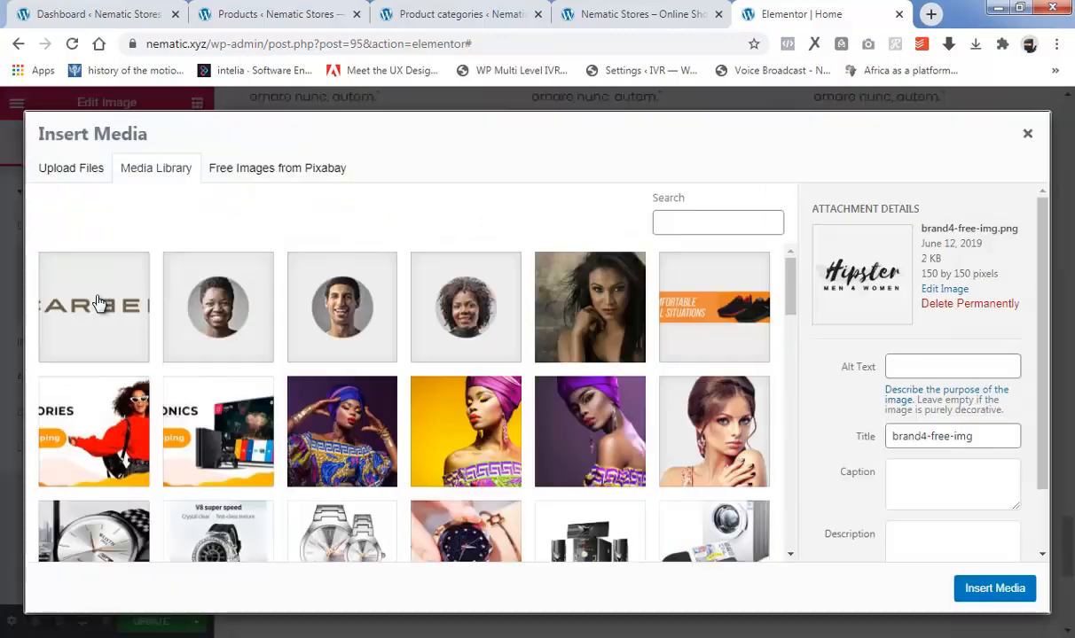
pyautogui.click(66, 169)
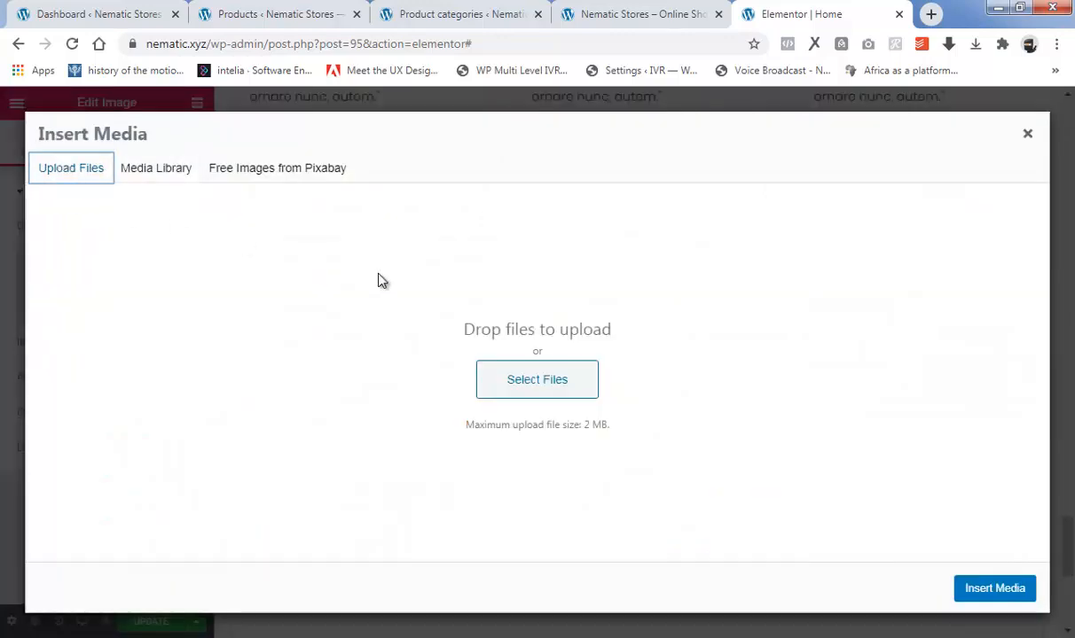
pyautogui.click(545, 380)
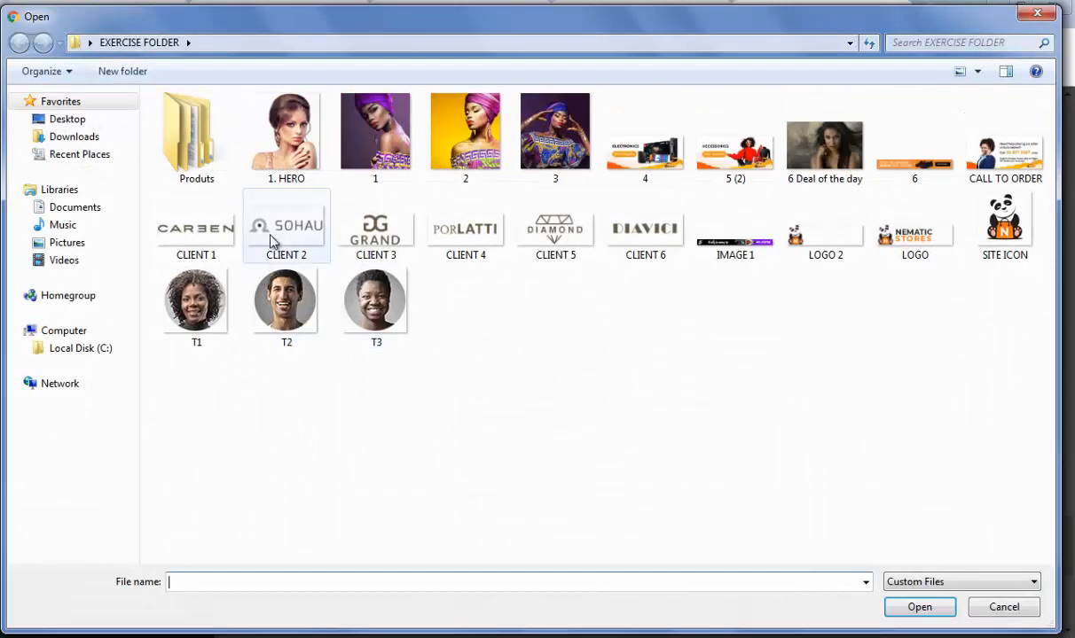
pyautogui.click(271, 237)
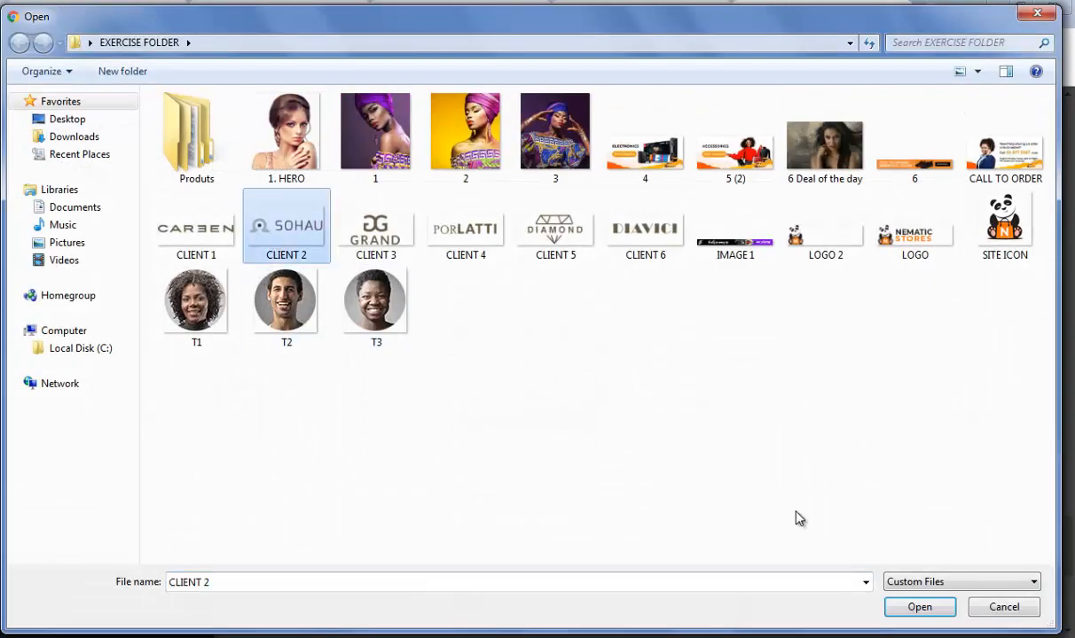
pyautogui.click(906, 610)
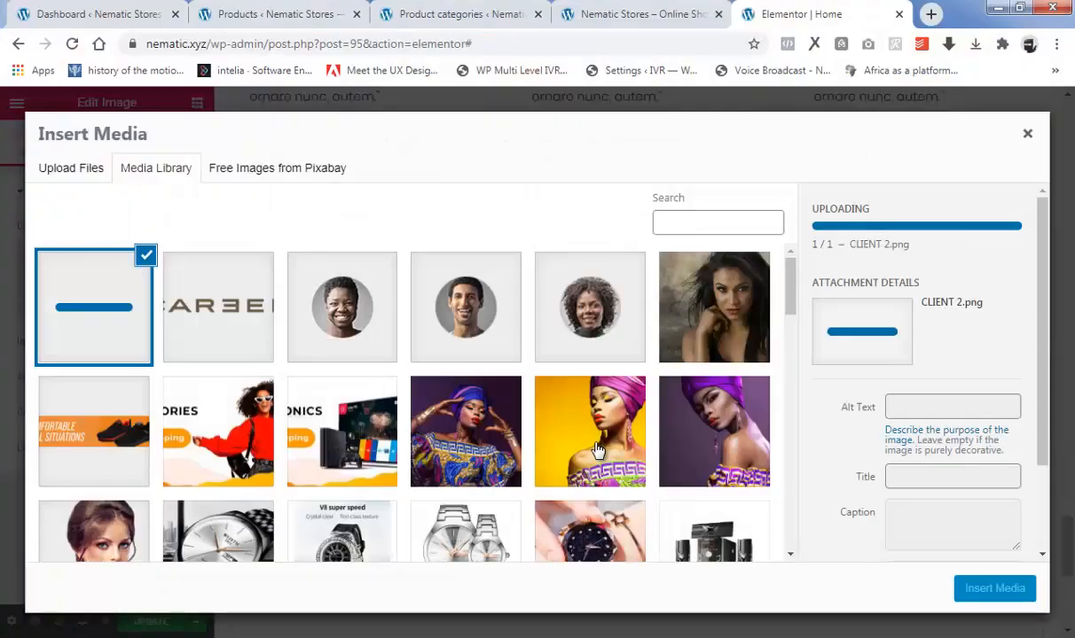
pyautogui.click(992, 597)
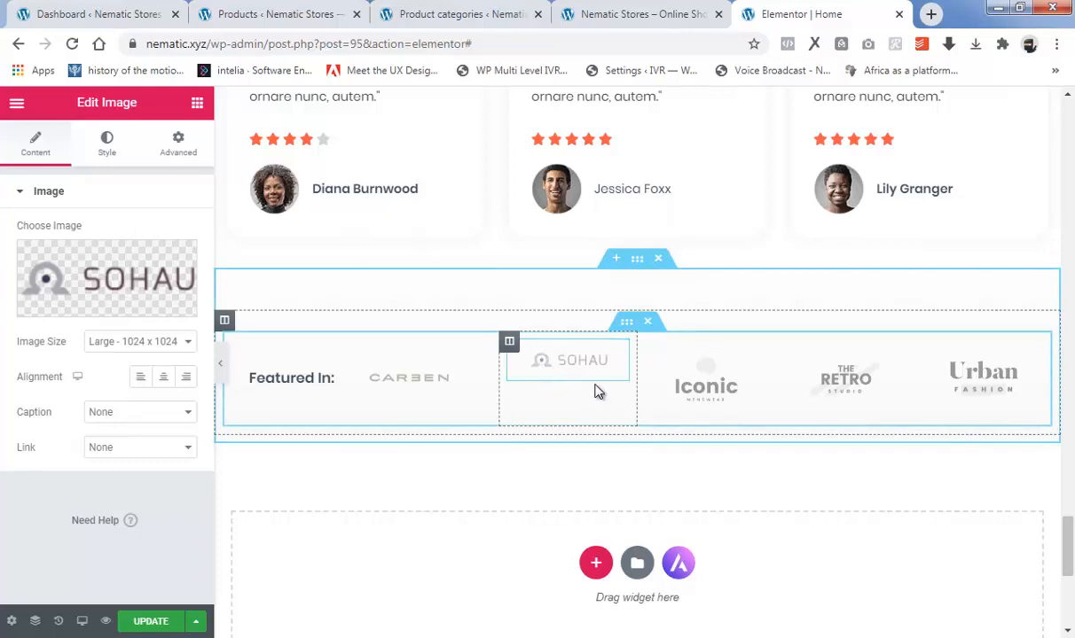
# Set the second Featured In logo column's vertical alignment to Middle and horizontal alignment to Center.
pyautogui.click(510, 343)
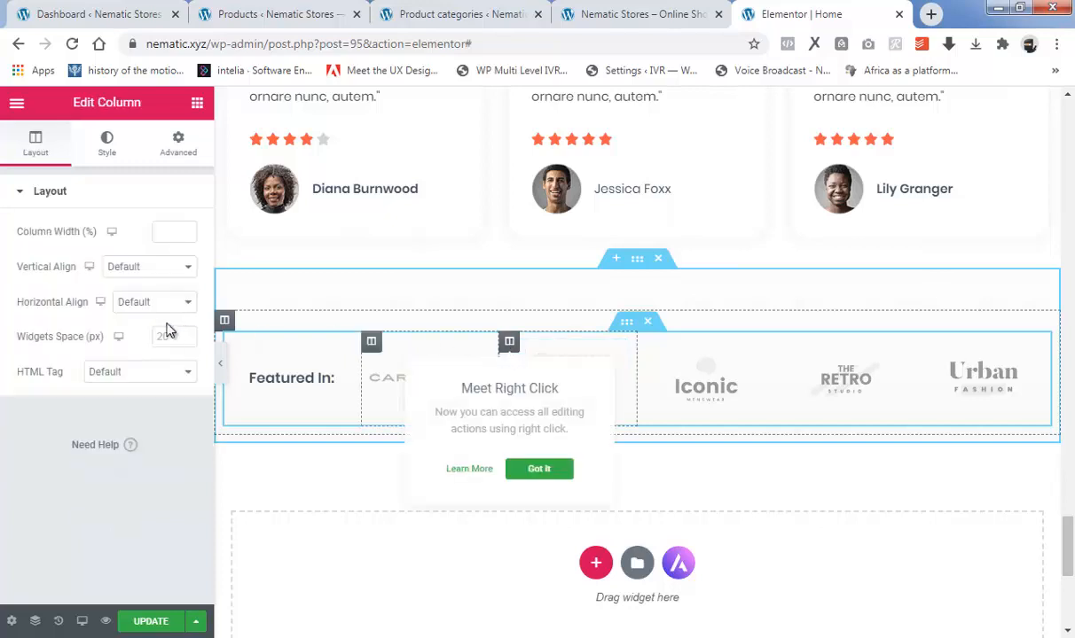
pyautogui.click(135, 277)
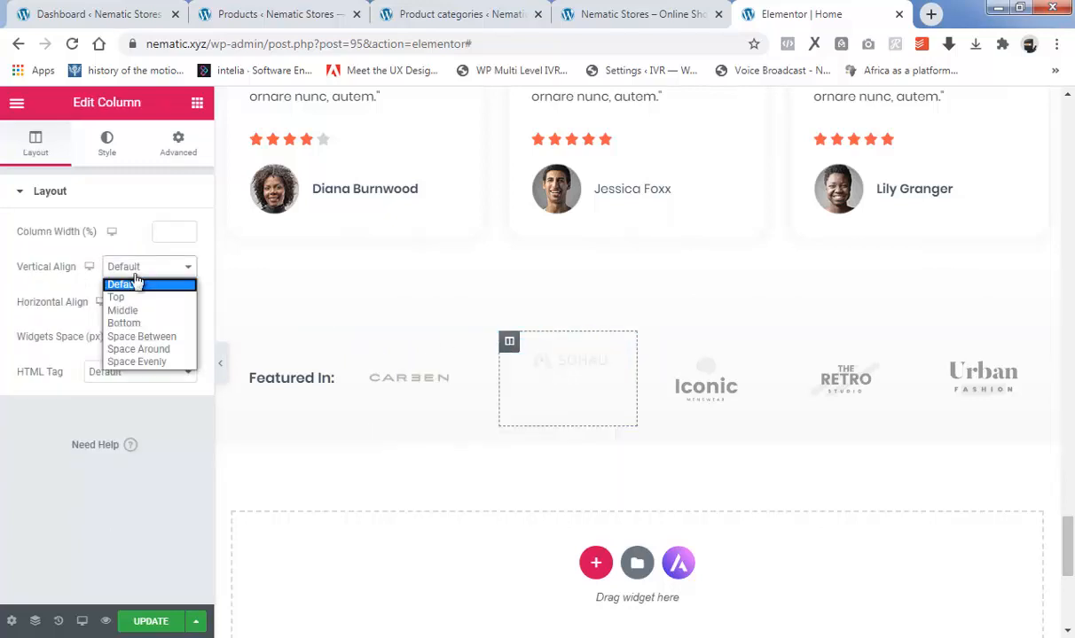
pyautogui.click(134, 314)
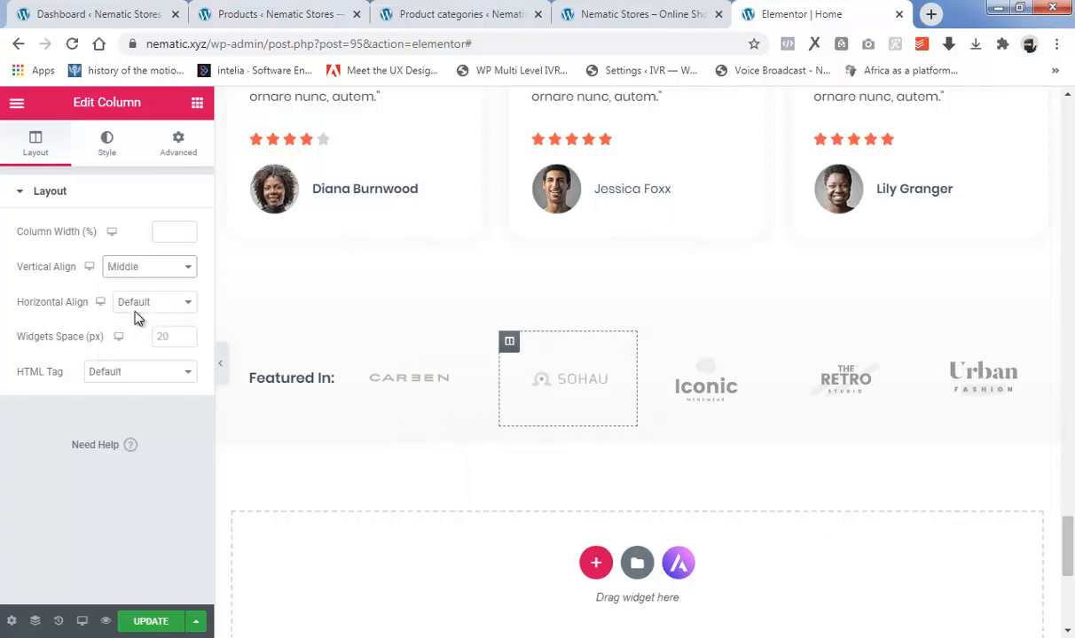
pyautogui.click(174, 303)
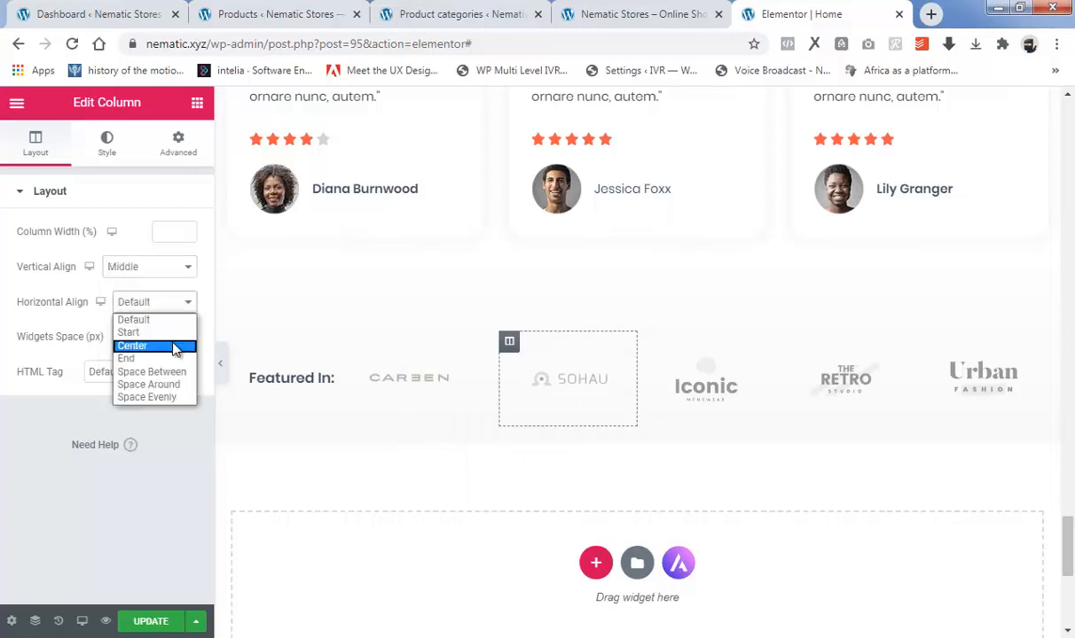
pyautogui.click(174, 345)
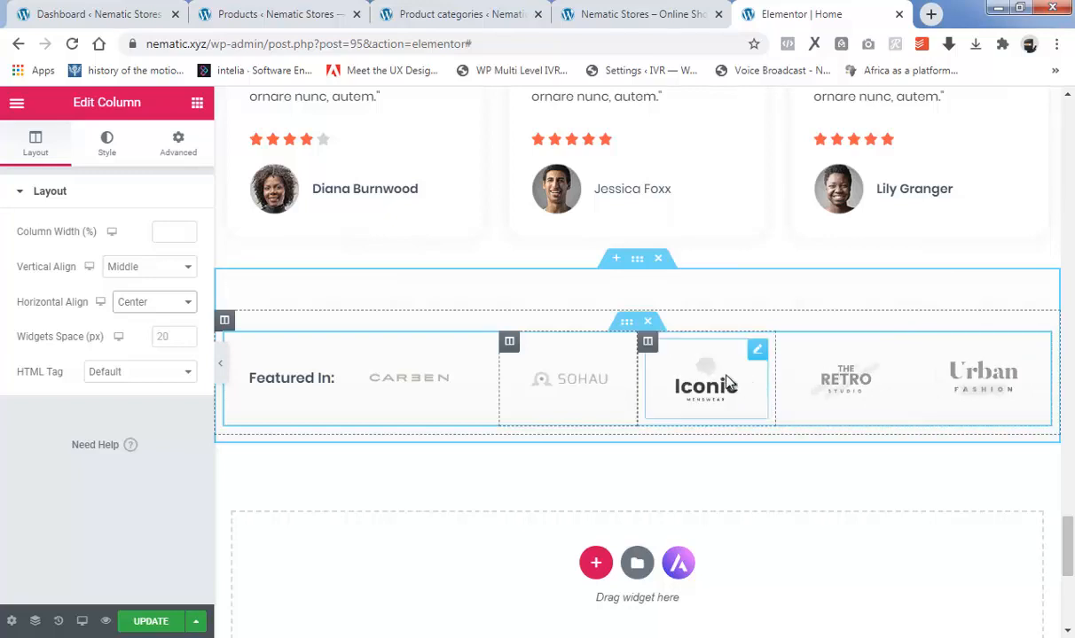
pyautogui.scroll(-2, 615, 468)
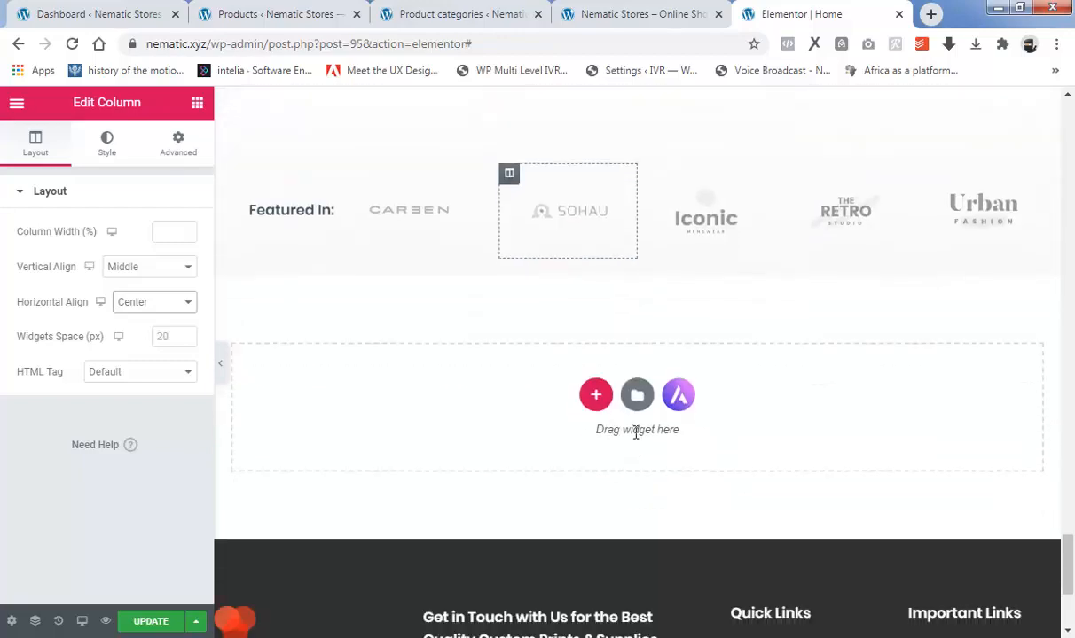
pyautogui.scroll(-2, 635, 433)
pyautogui.scroll(12, 674, 419)
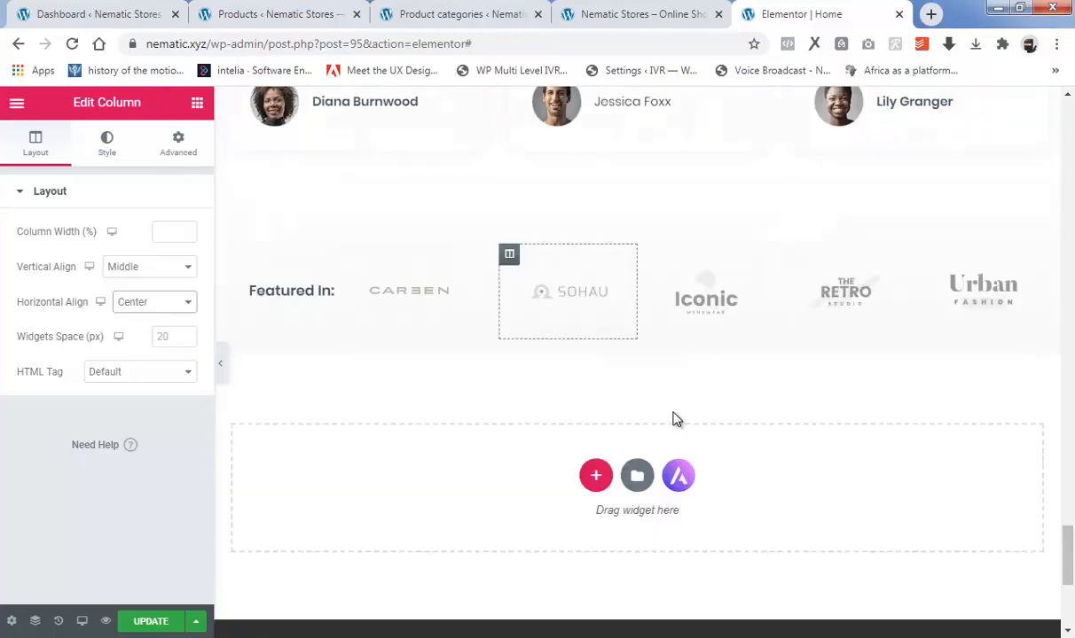
# Add an Image widget to the empty section area below the Featured In row.
pyautogui.scroll(-8, 679, 415)
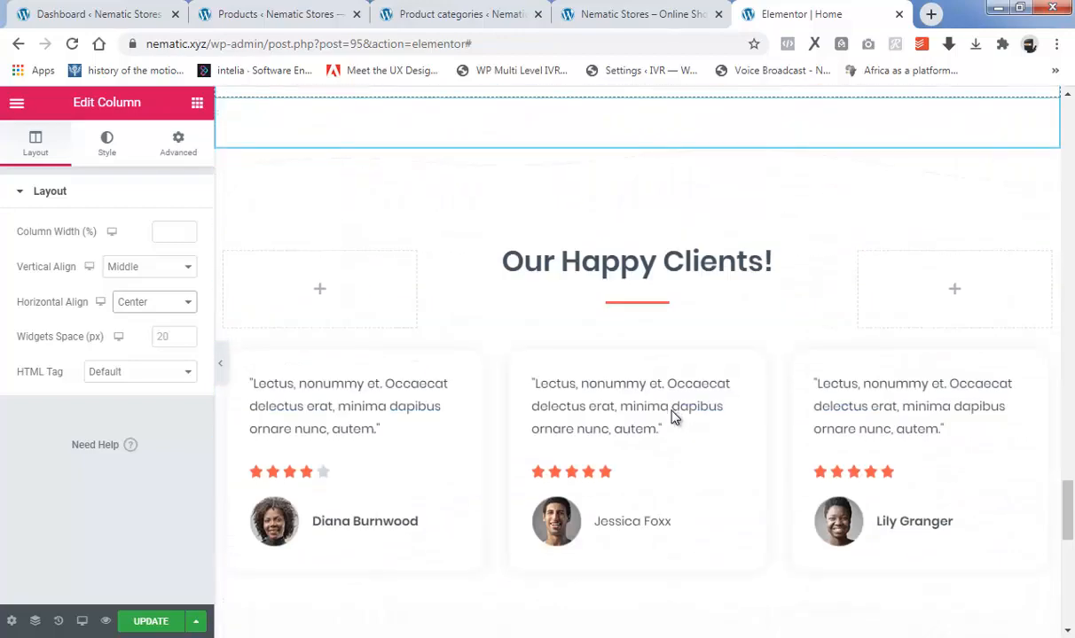
pyautogui.scroll(-3, 680, 417)
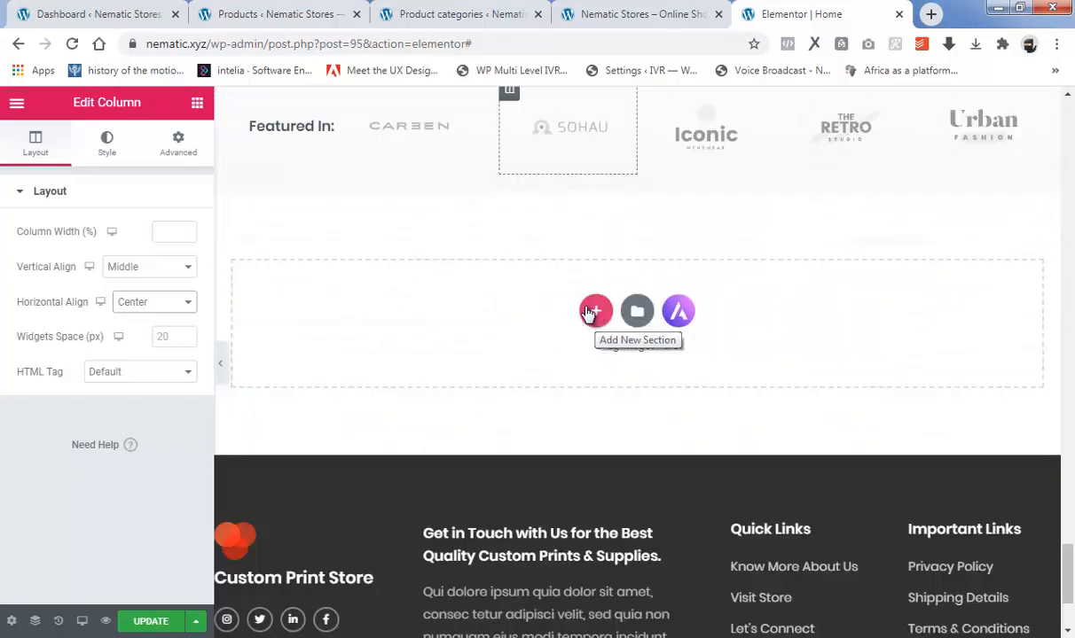
pyautogui.click(197, 104)
pyautogui.moveTo(50, 341); pyautogui.dragTo(443, 320)
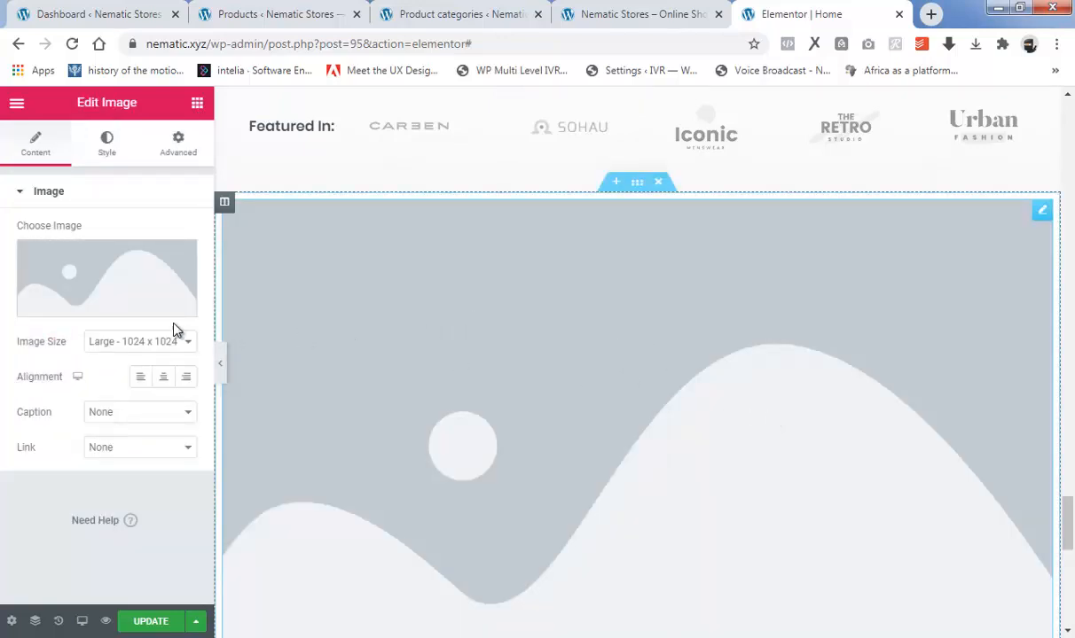
# Upload CALL TO ORDER from the exercise folder and insert it as the new widget's image.
pyautogui.click(98, 306)
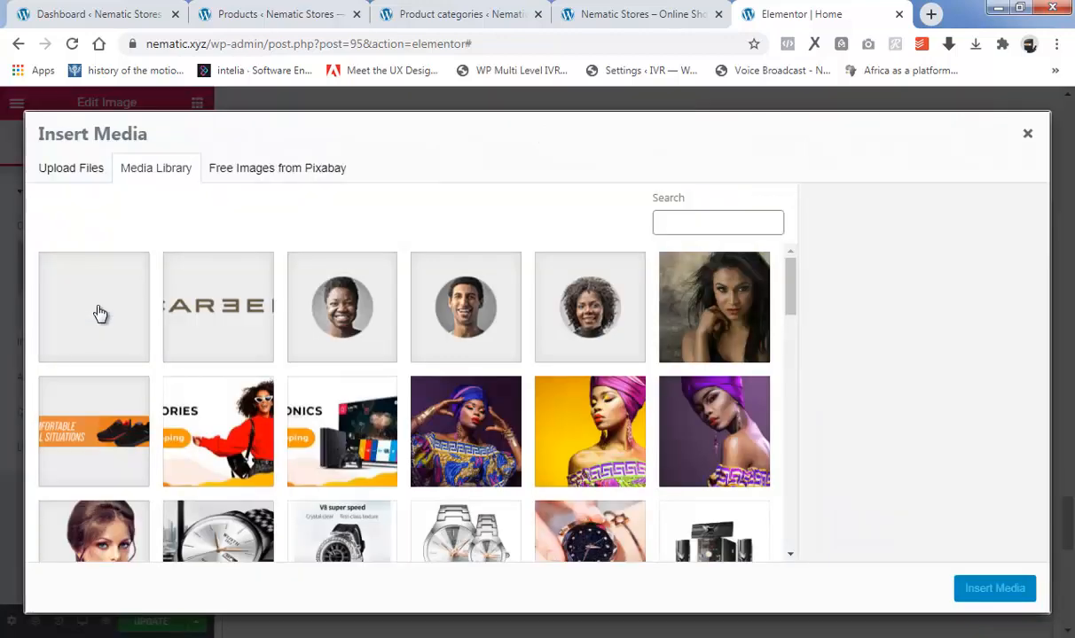
pyautogui.click(77, 170)
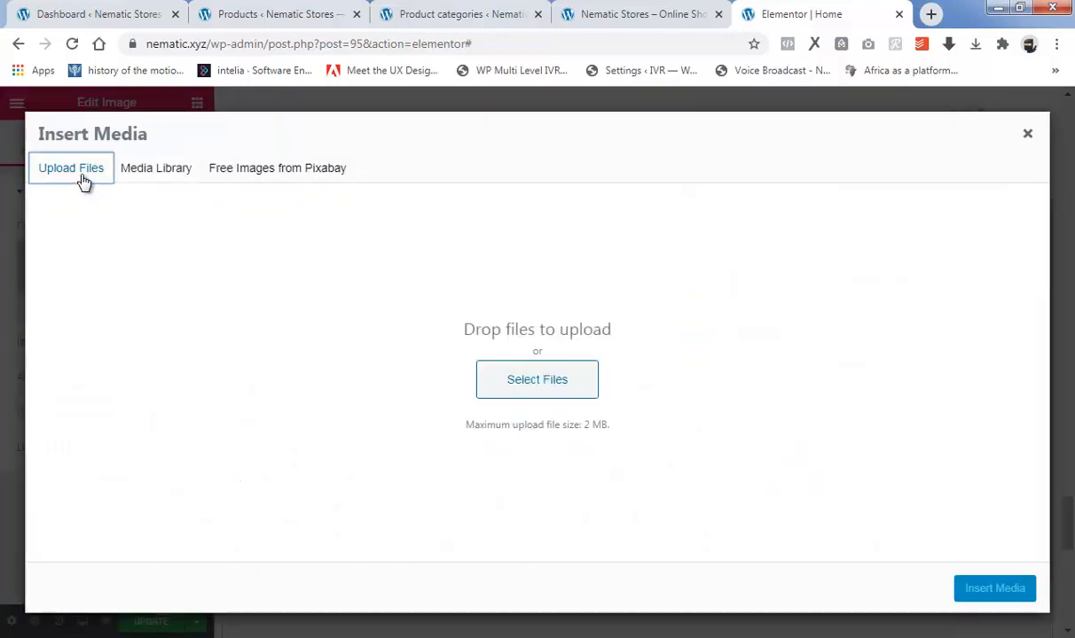
pyautogui.click(540, 377)
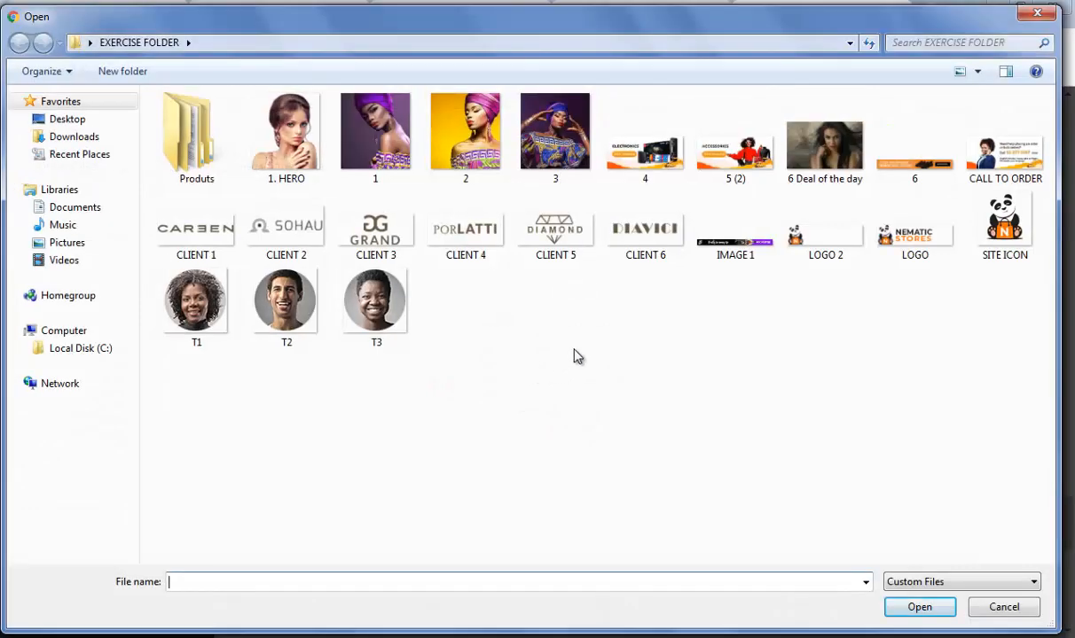
pyautogui.click(999, 160)
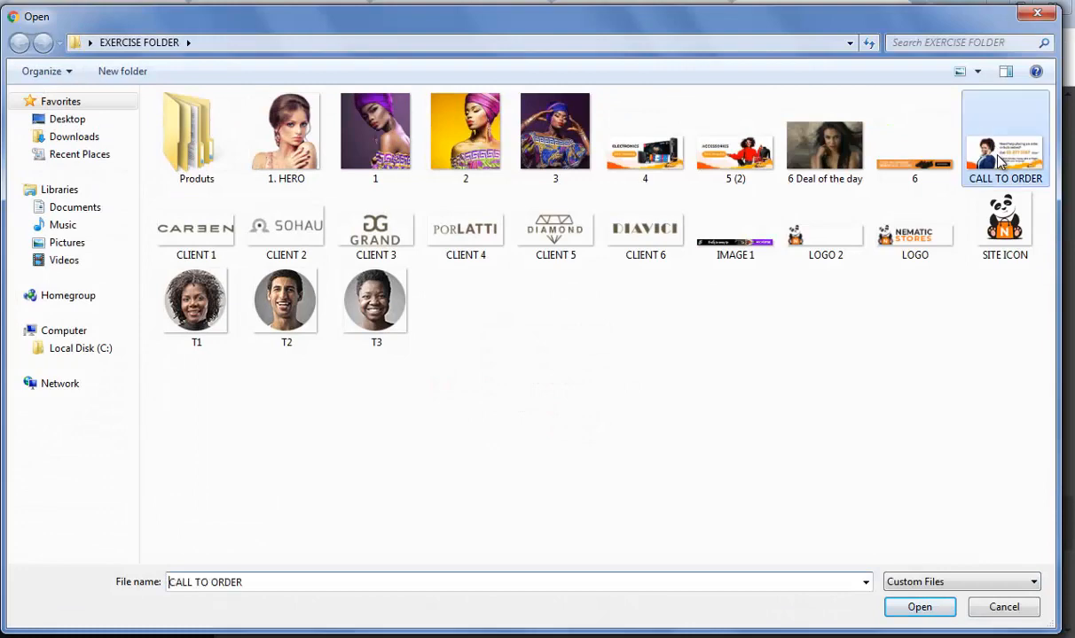
pyautogui.click(922, 607)
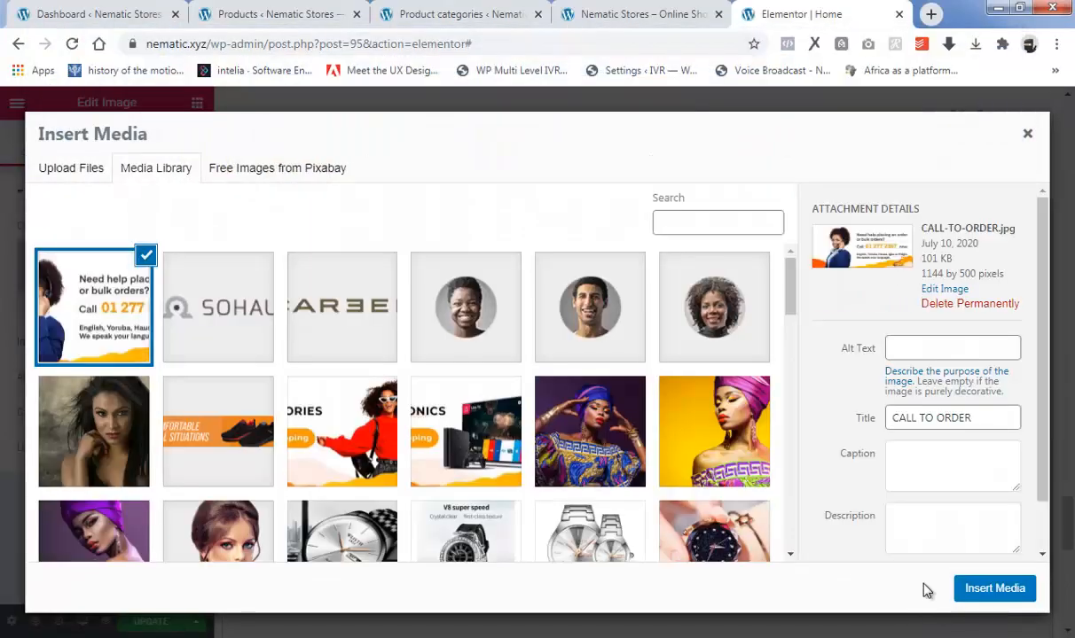
pyautogui.click(994, 589)
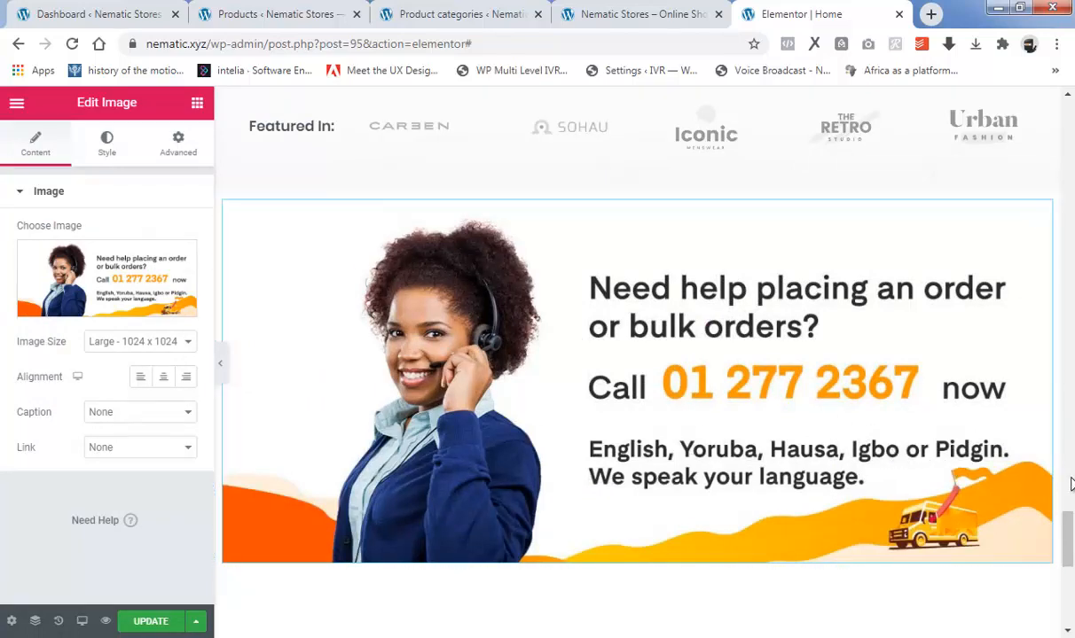
# Update the home page and open a preview of the changes.
pyautogui.scroll(-5, 1069, 523)
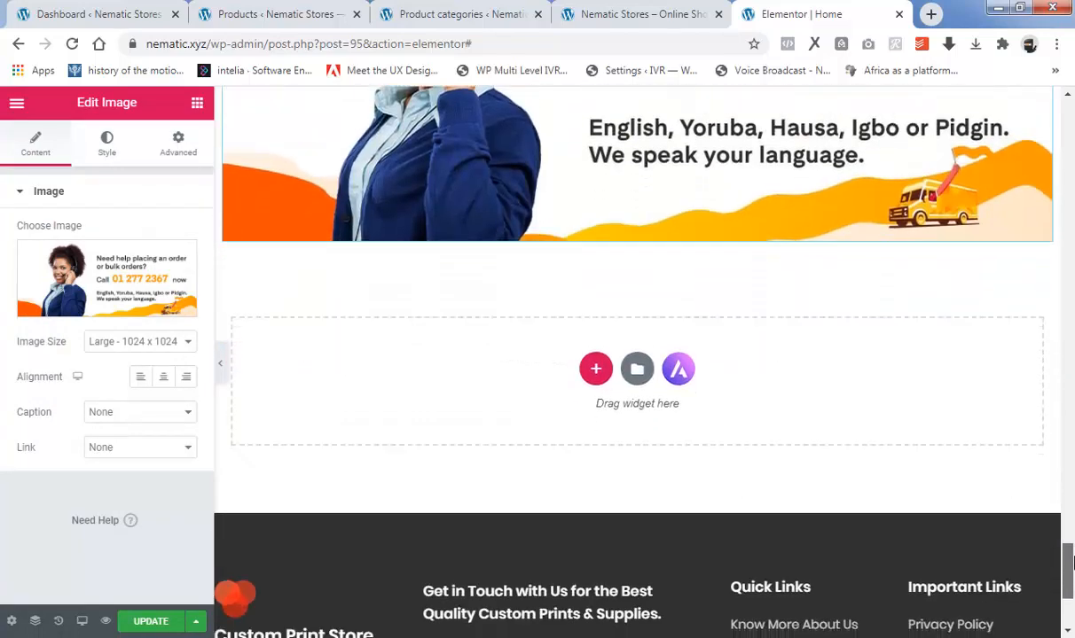
pyautogui.scroll(8, 1069, 409)
pyautogui.scroll(15, 1037, 235)
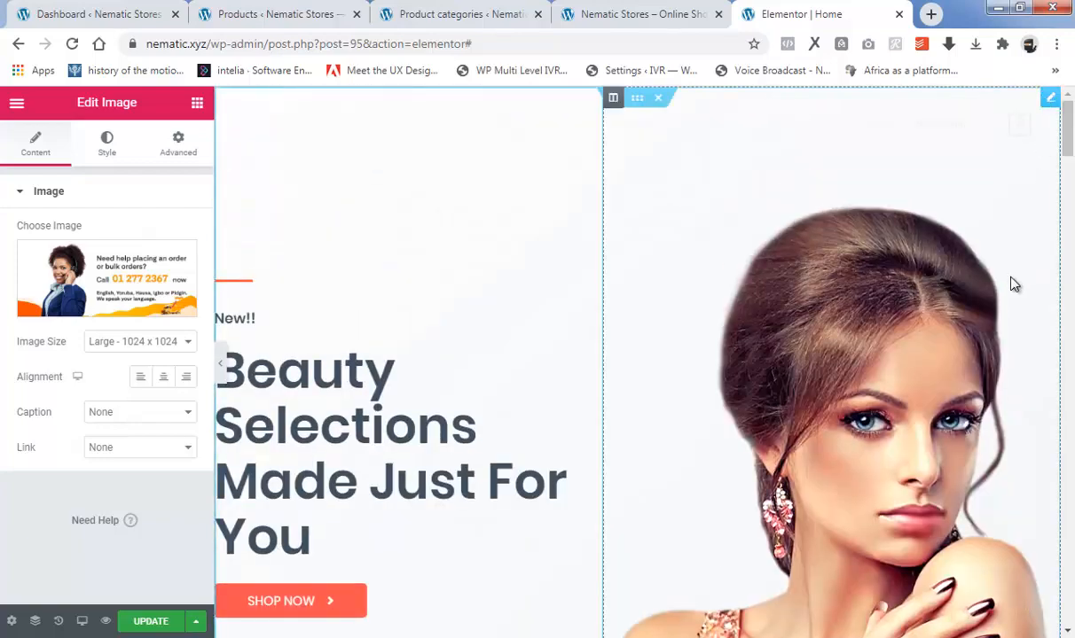
pyautogui.click(151, 622)
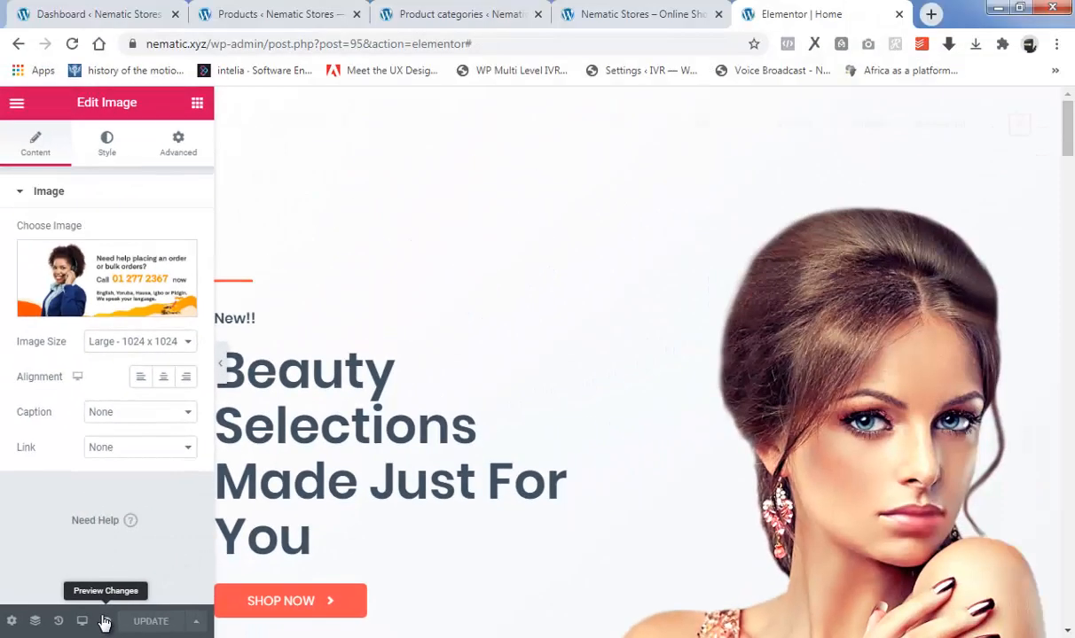
pyautogui.click(105, 622)
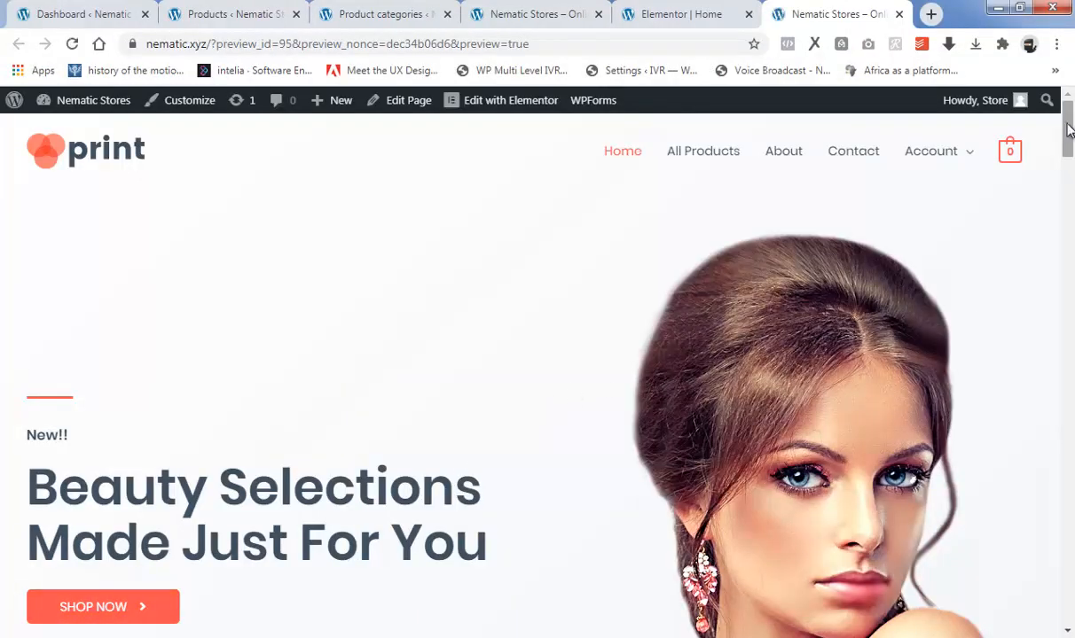
# Open the previewed sneakers banner's link in a new tab and check the Shoes category page it leads to.
pyautogui.moveTo(1067, 132); pyautogui.dragTo(1066, 239)
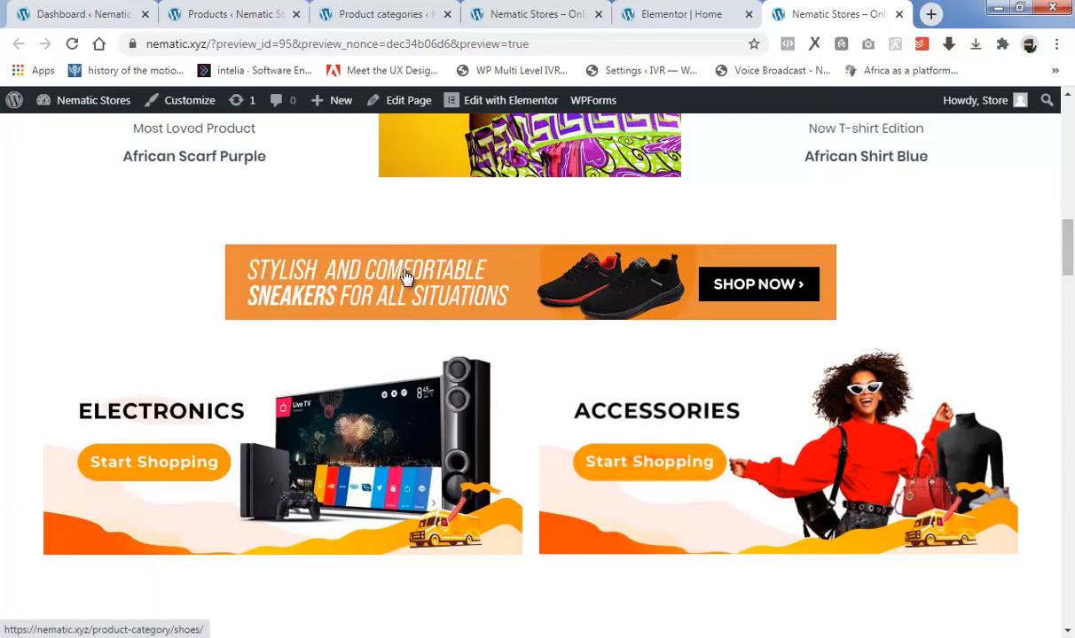
pyautogui.rightClick(405, 271)
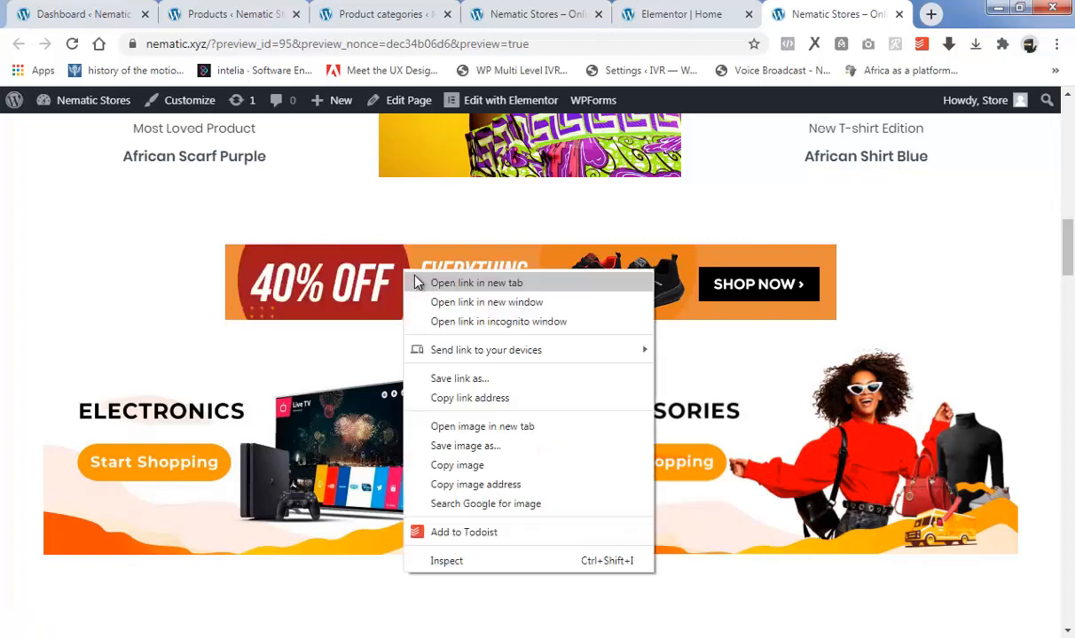
pyautogui.click(477, 283)
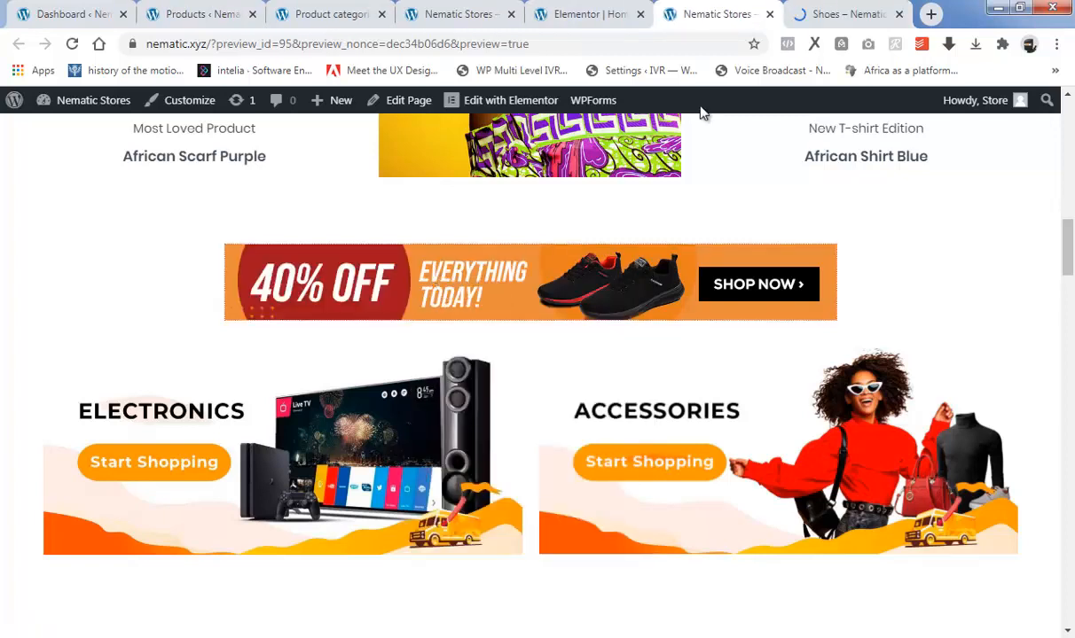
pyautogui.click(835, 8)
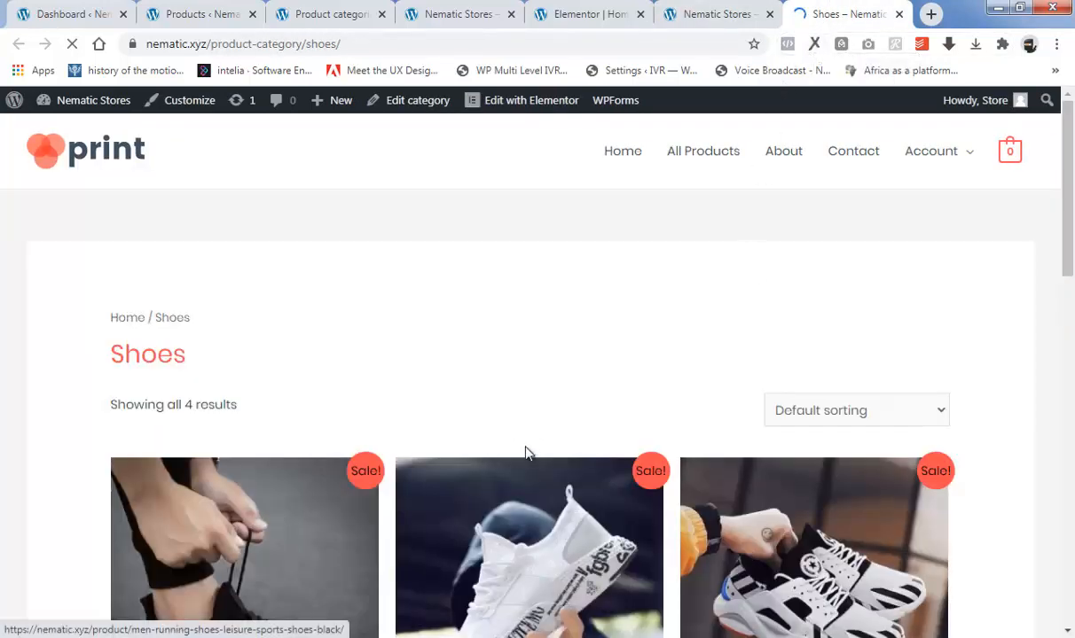
pyautogui.scroll(-7, 481, 456)
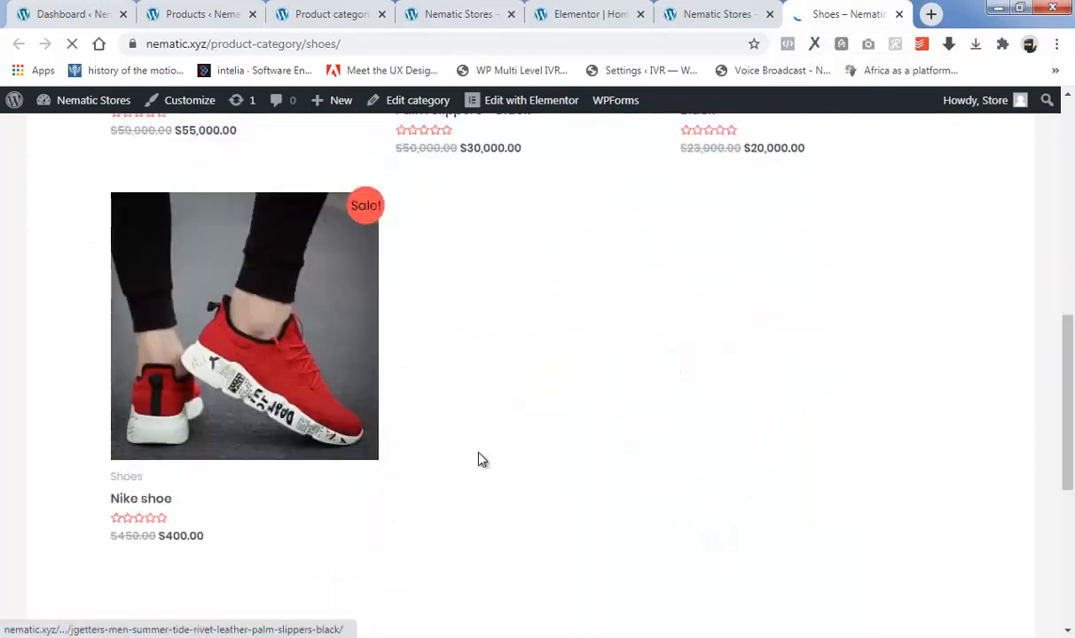
pyautogui.scroll(7, 479, 459)
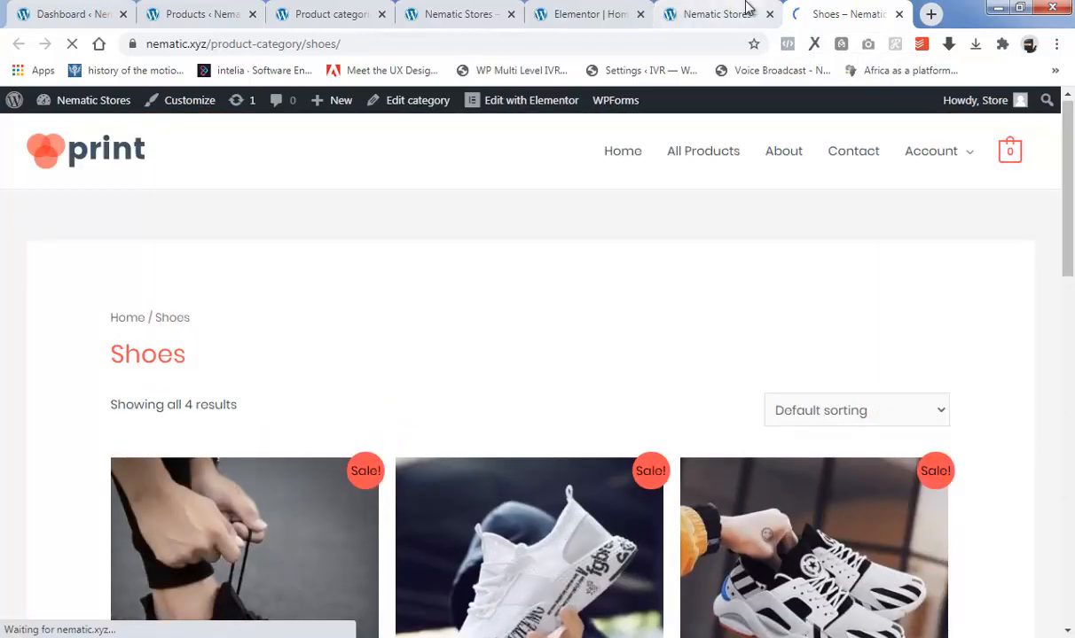
pyautogui.click(747, 9)
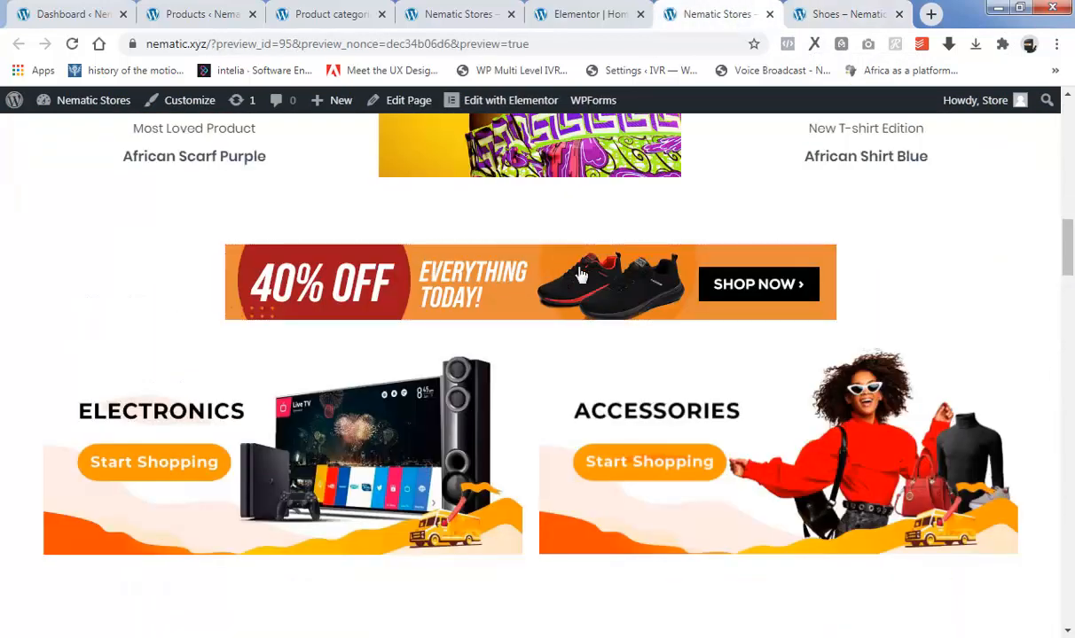
pyautogui.click(827, 14)
pyautogui.scroll(-3, 557, 430)
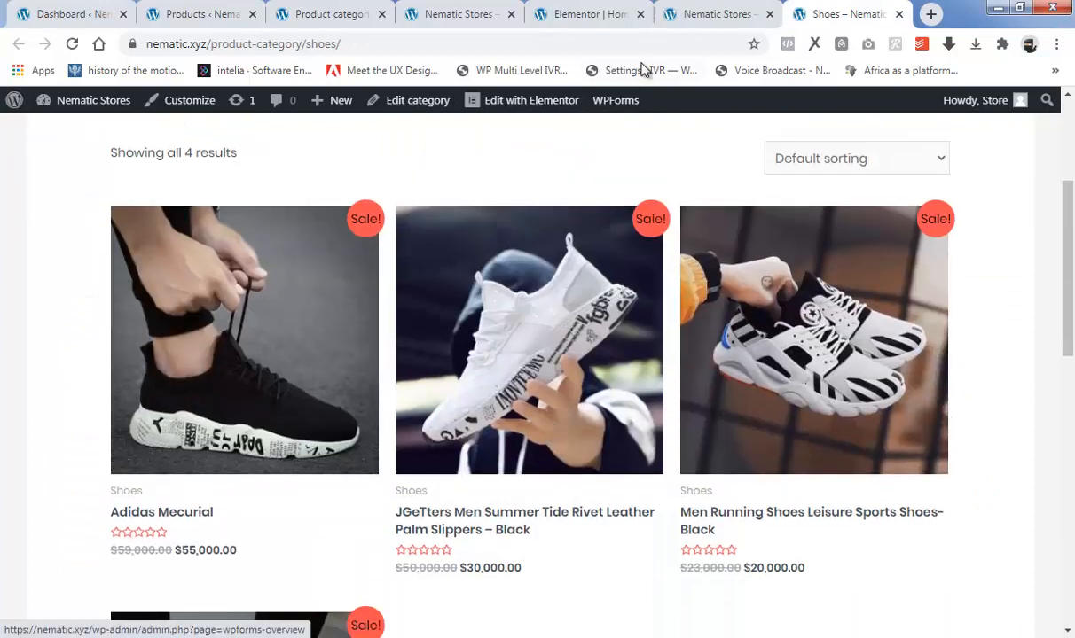
# Open the Electronics banner's link from the preview in a new tab and look through its category page.
pyautogui.click(709, 13)
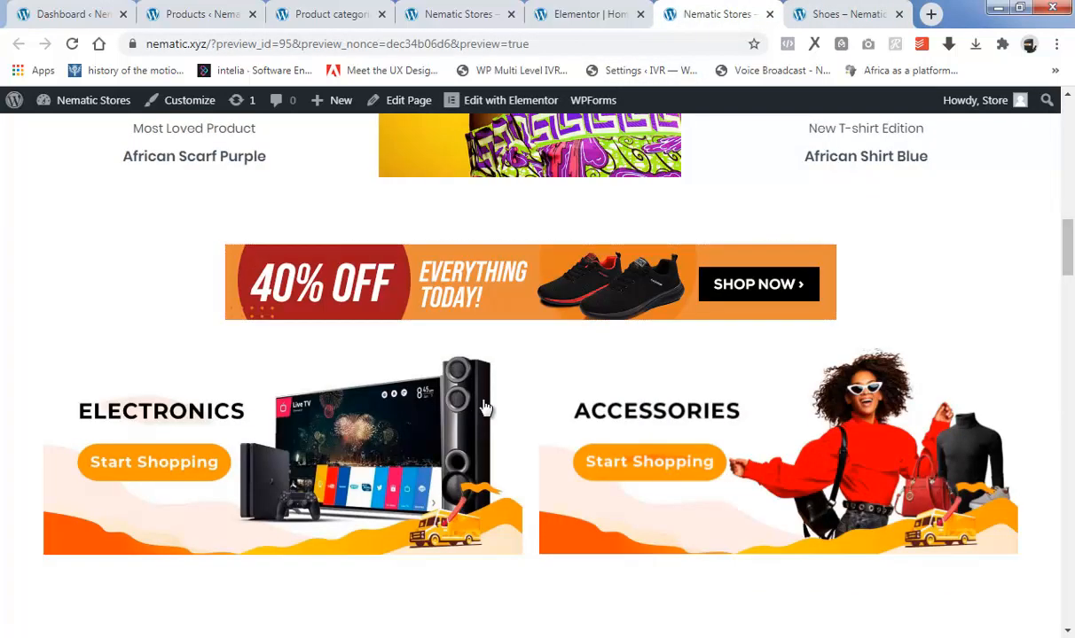
pyautogui.rightClick(212, 444)
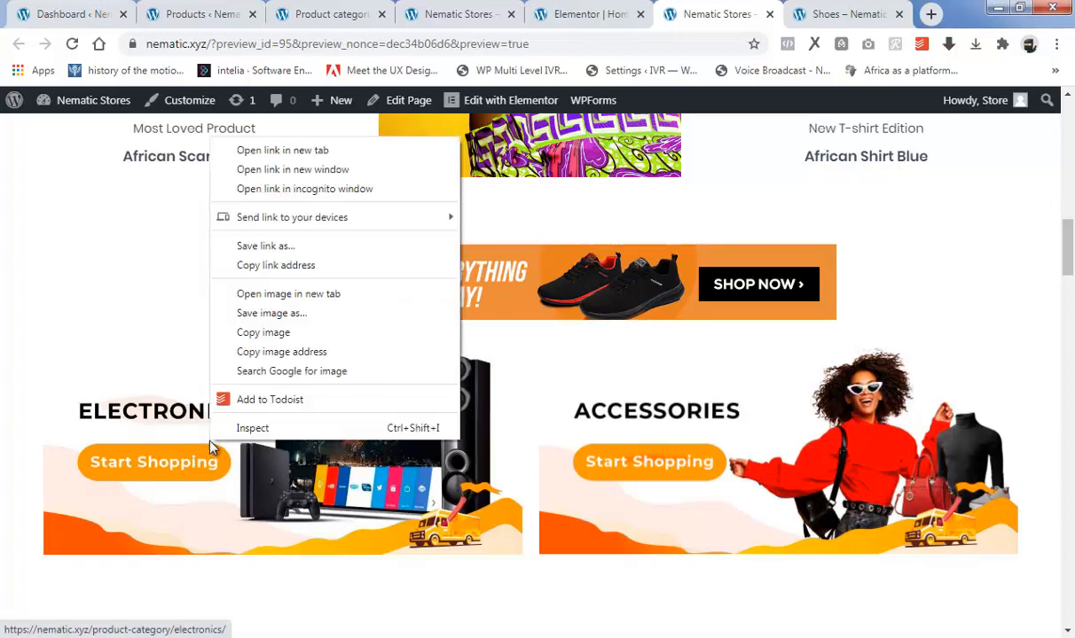
pyautogui.click(300, 150)
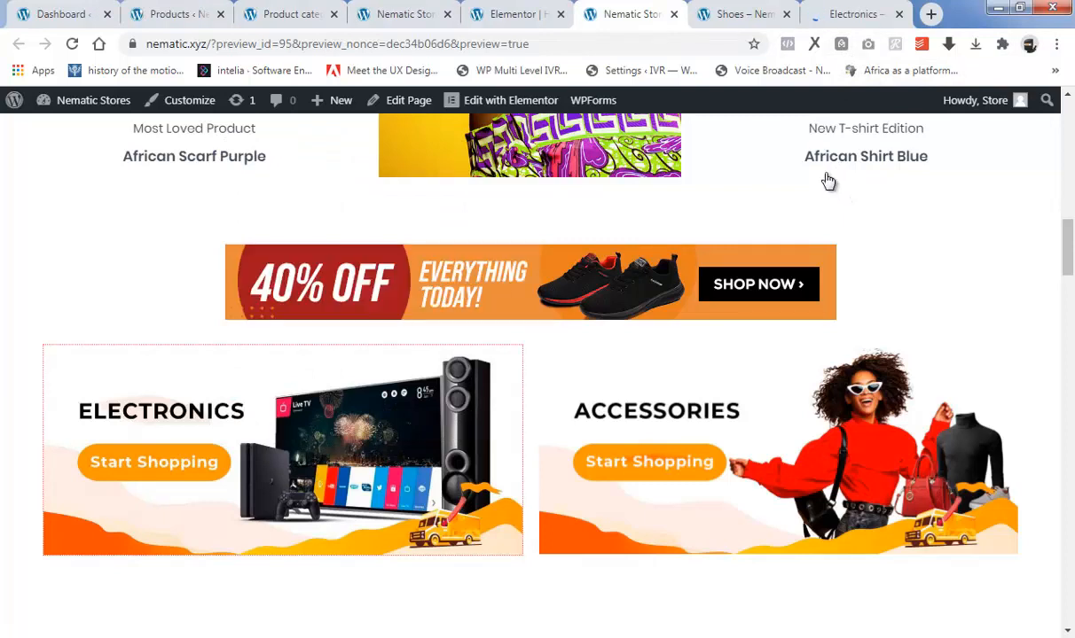
pyautogui.click(836, 15)
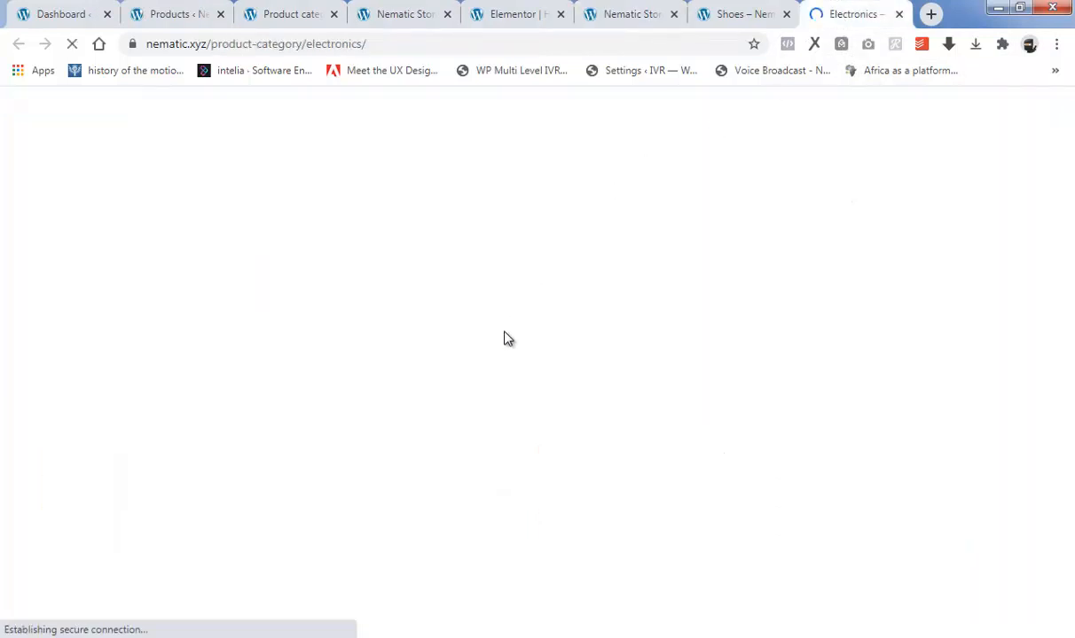
pyautogui.scroll(-6, 532, 408)
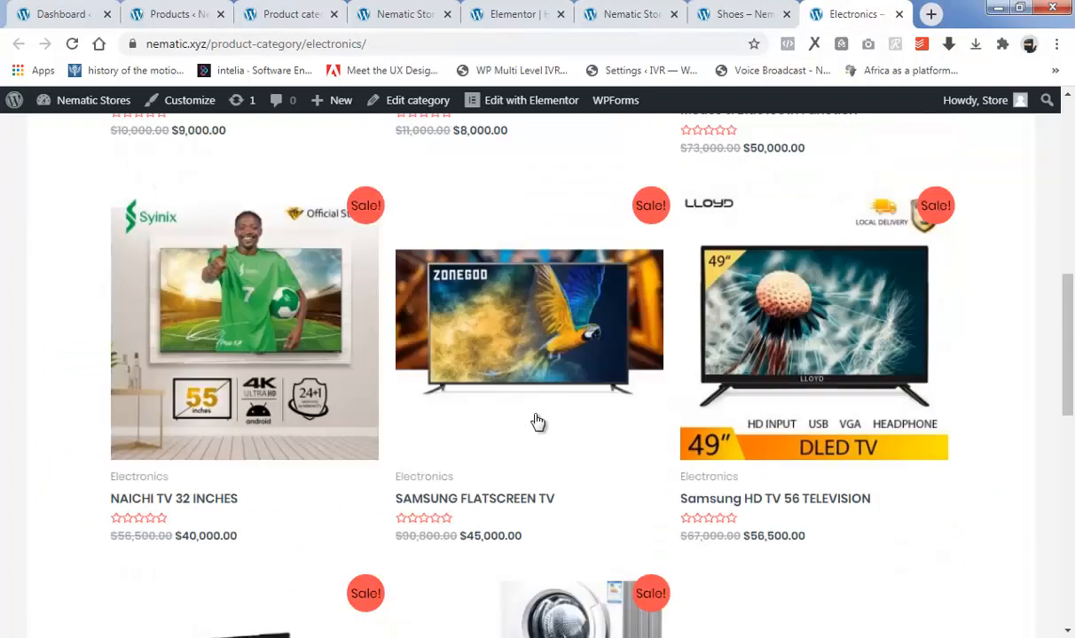
pyautogui.scroll(-8, 538, 422)
pyautogui.click(725, 16)
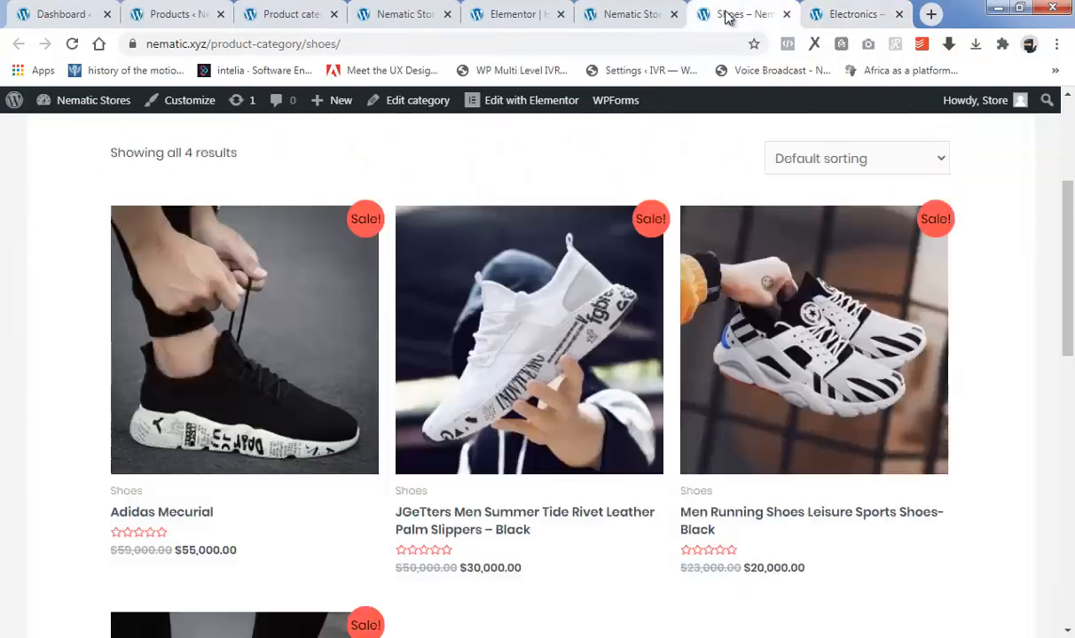
# Open the Product of the Week image's link in a new tab, check its product page, and return to the preview.
pyautogui.click(621, 10)
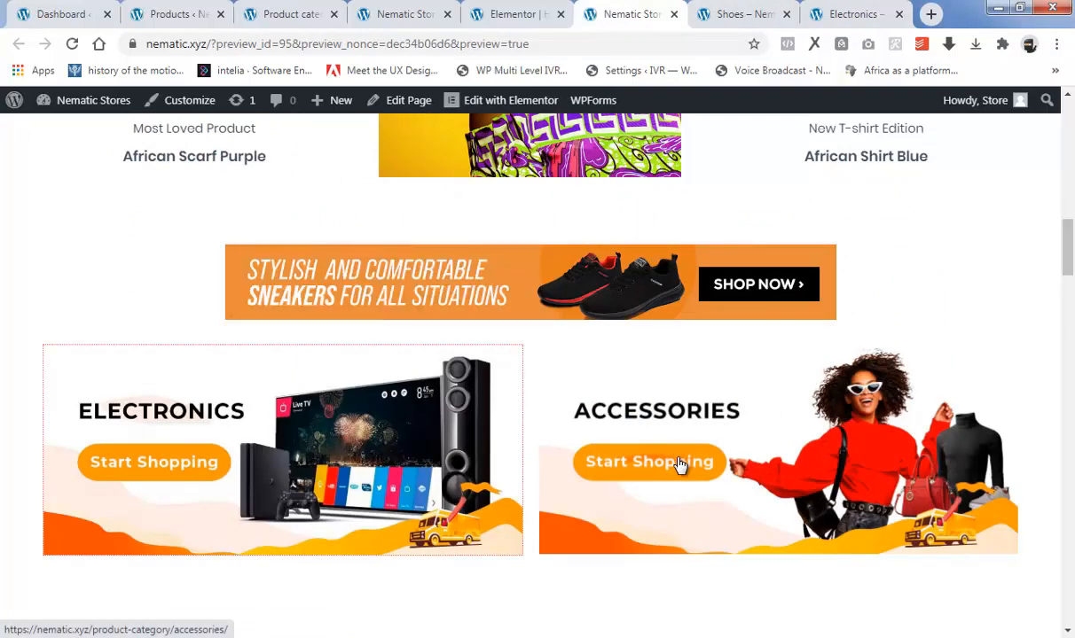
pyautogui.scroll(3, 674, 467)
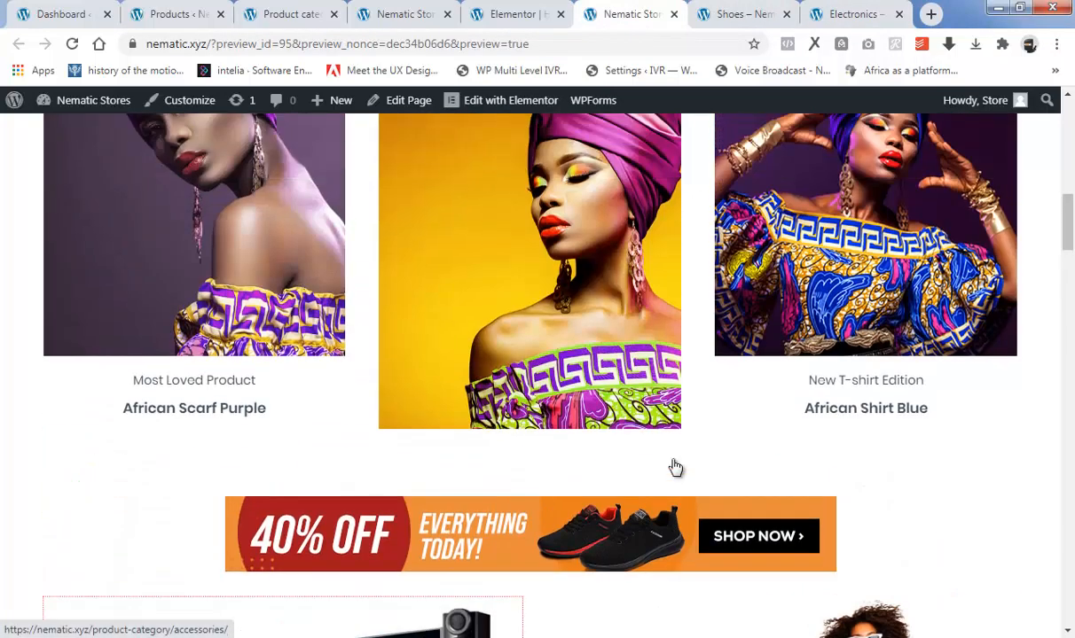
pyautogui.scroll(2, 674, 466)
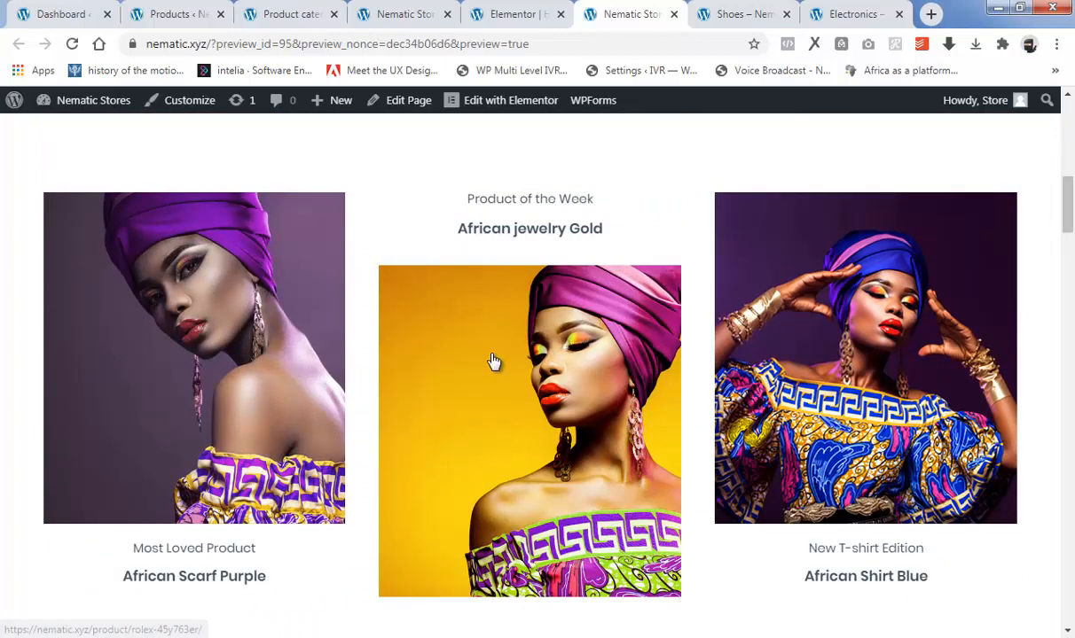
pyautogui.rightClick(494, 361)
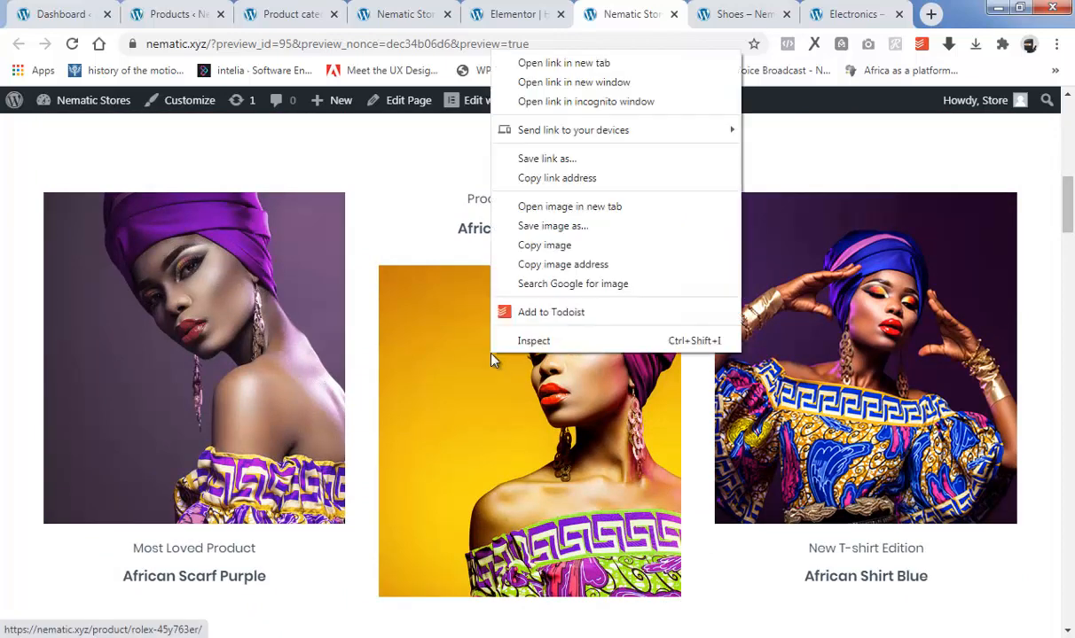
pyautogui.click(587, 63)
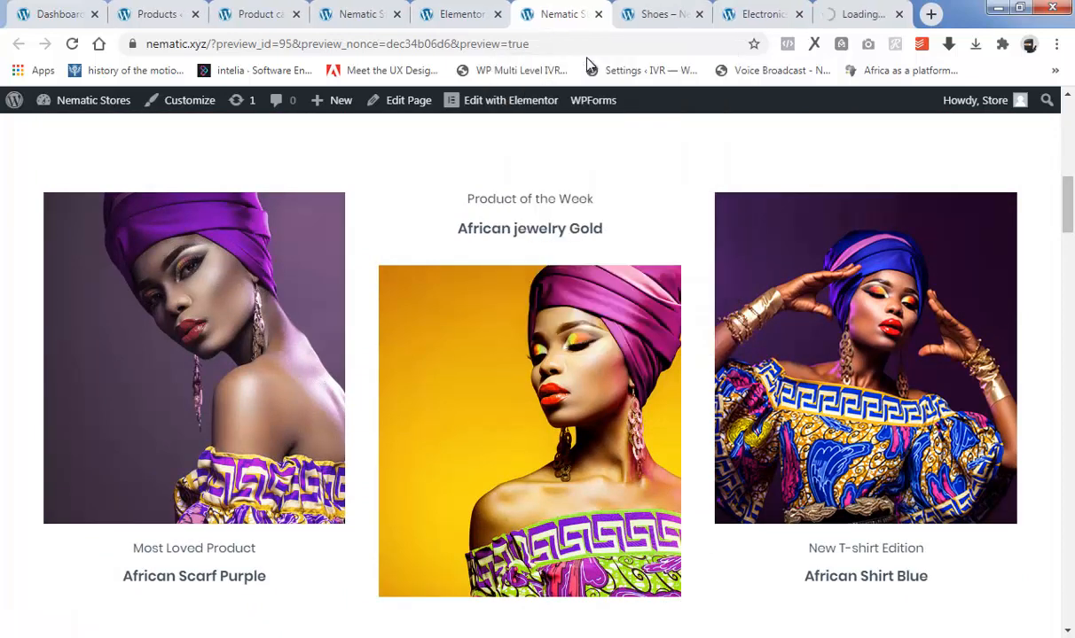
pyautogui.click(854, 15)
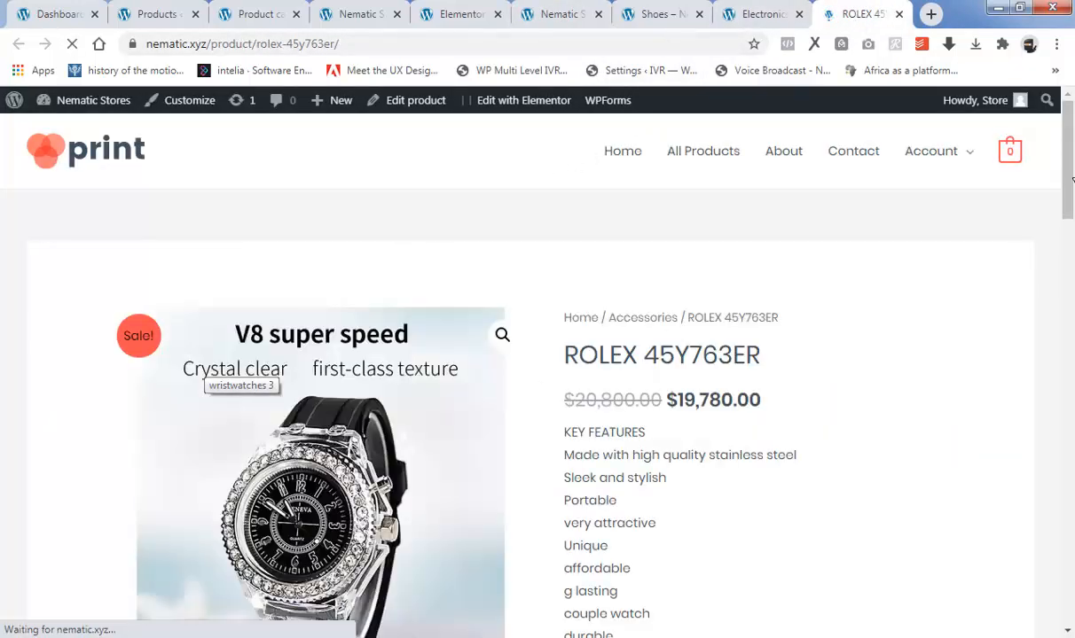
pyautogui.moveTo(1071, 180); pyautogui.dragTo(1071, 133)
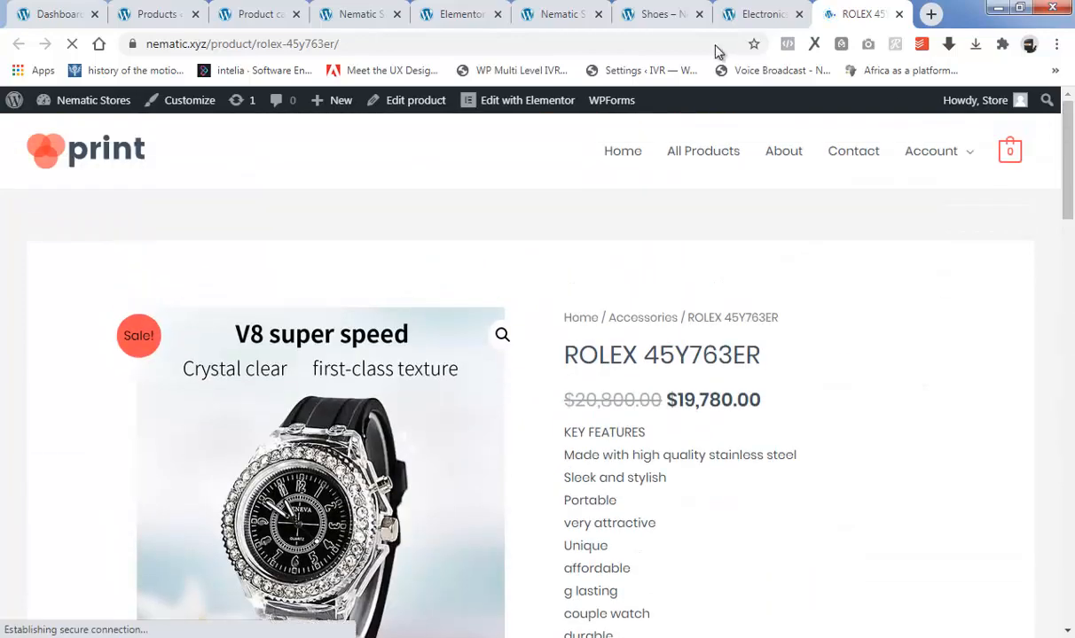
pyautogui.click(581, 13)
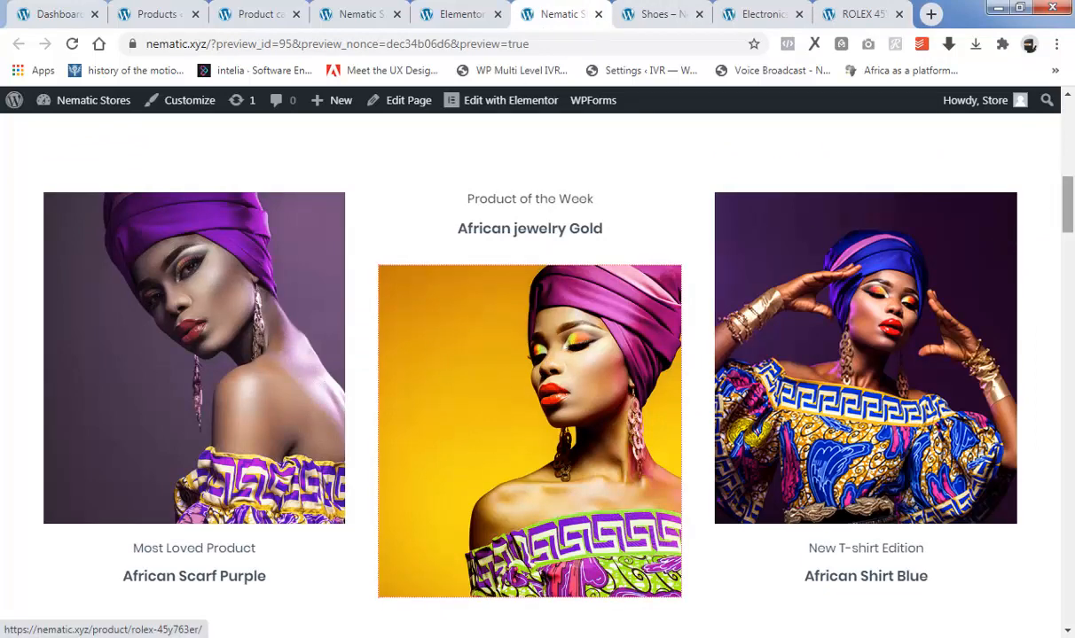
# Review the rest of the previewed home page, from the sale products through testimonials, client logos and call-to-order banner to the footer.
pyautogui.moveTo(1069, 211); pyautogui.dragTo(1070, 452)
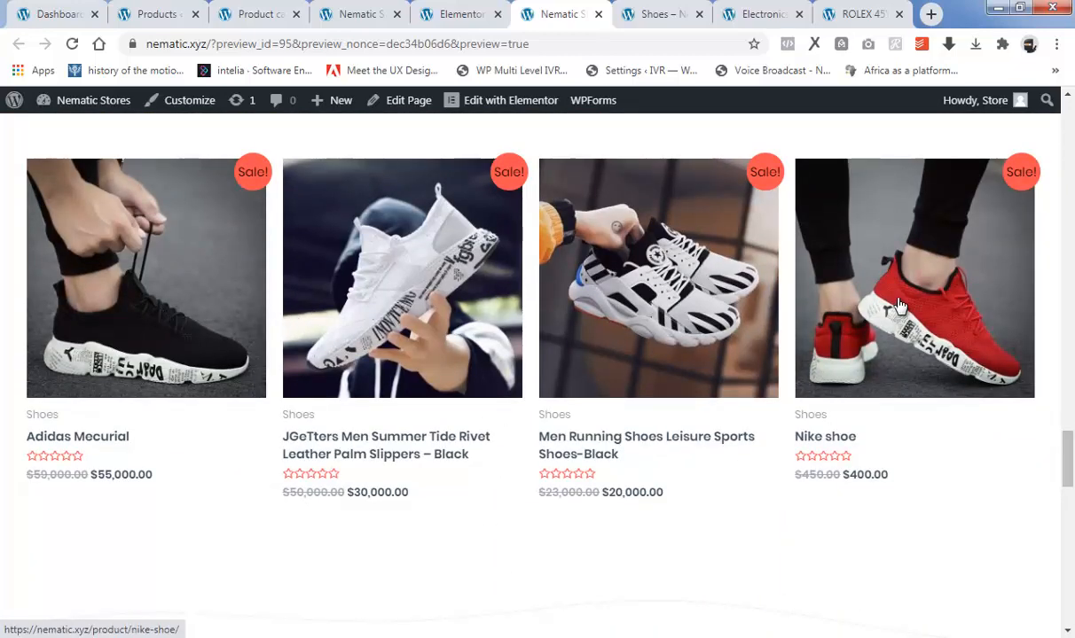
pyautogui.moveTo(1070, 457); pyautogui.dragTo(1070, 519)
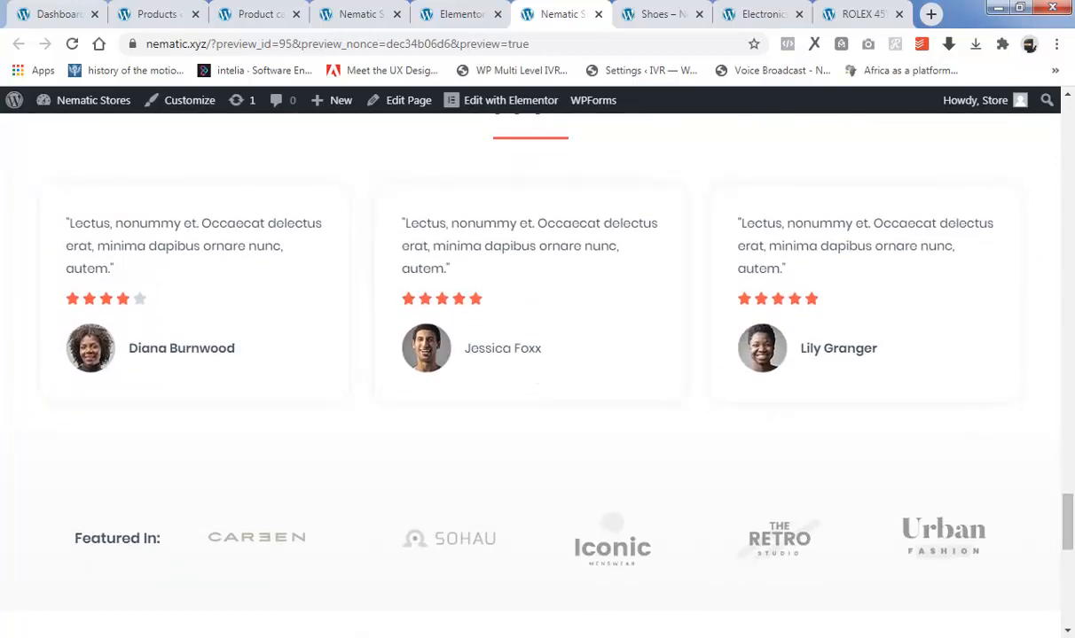
pyautogui.moveTo(1070, 524); pyautogui.dragTo(1070, 574)
pyautogui.scroll(2, 592, 372)
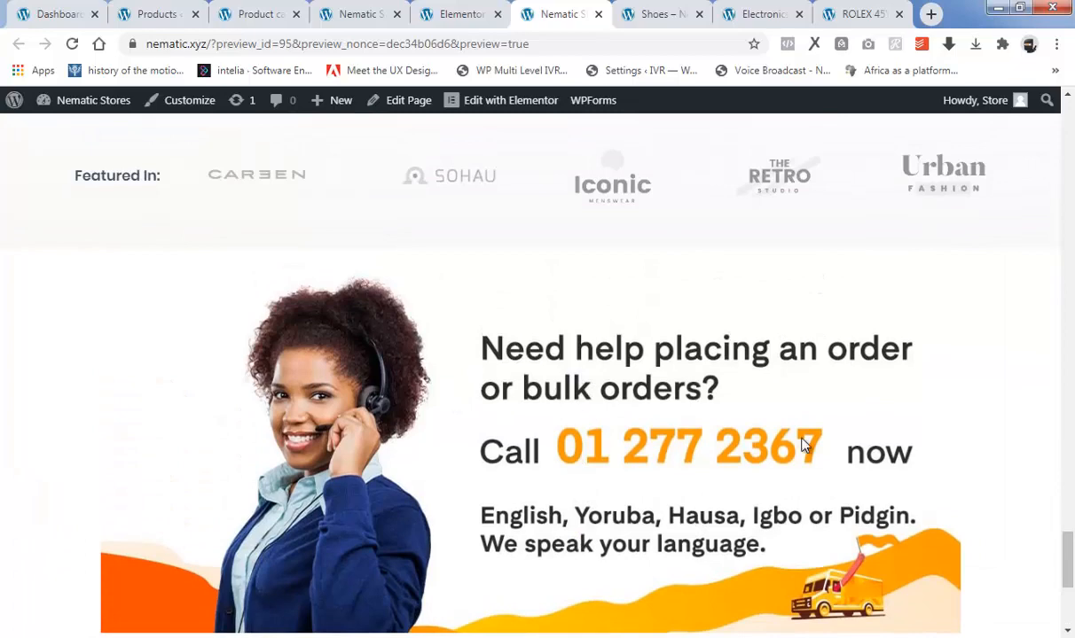
pyautogui.scroll(-4, 1057, 544)
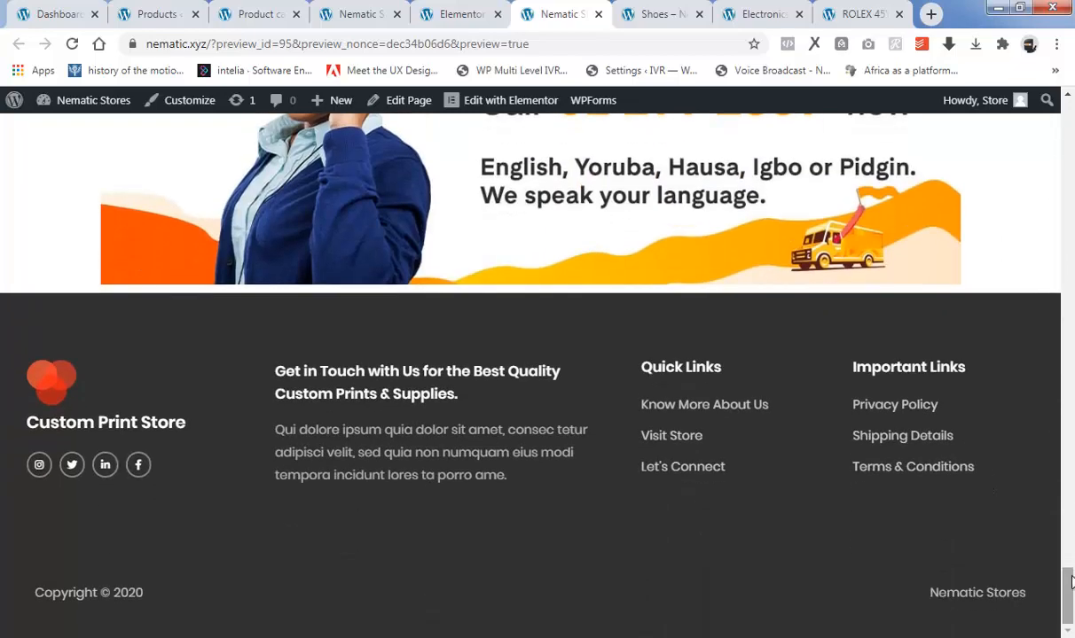
pyautogui.scroll(10, 1049, 446)
pyautogui.scroll(-10, 908, 224)
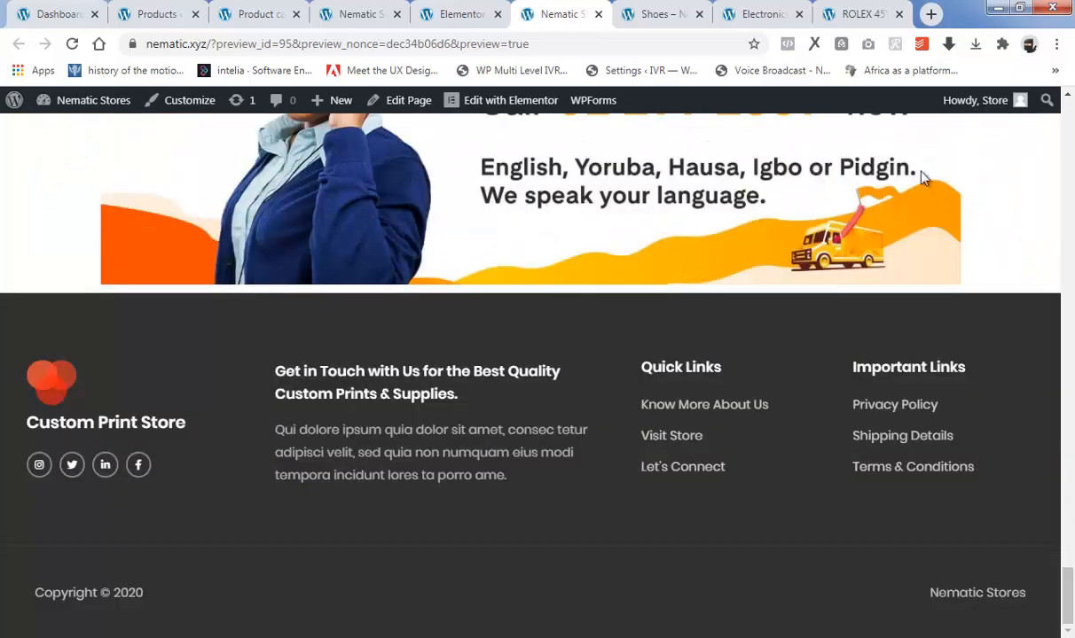
pyautogui.scroll(15, 1068, 130)
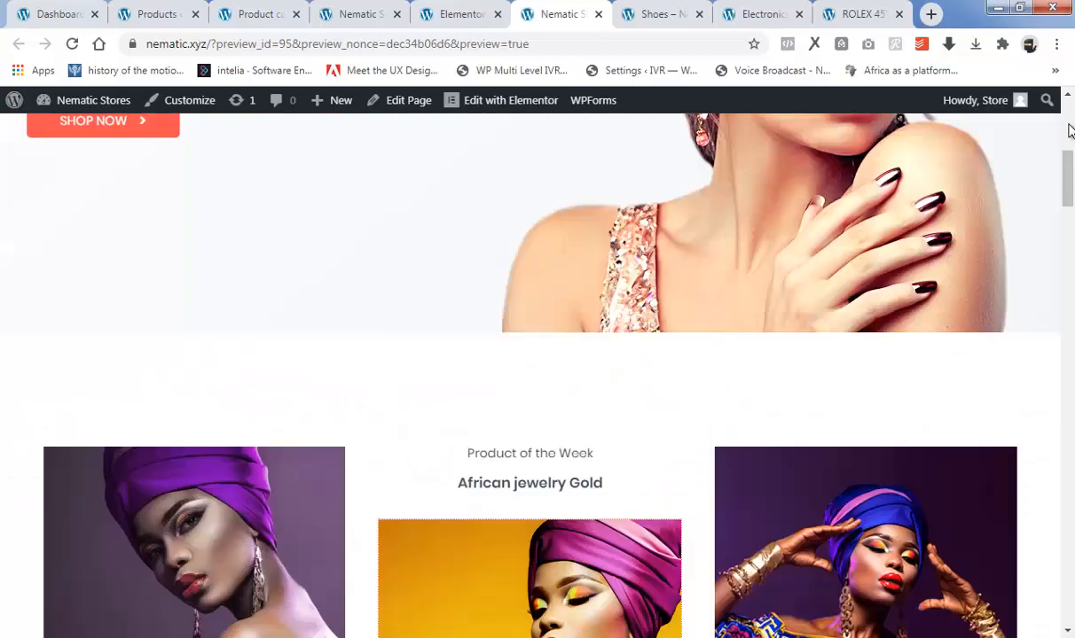